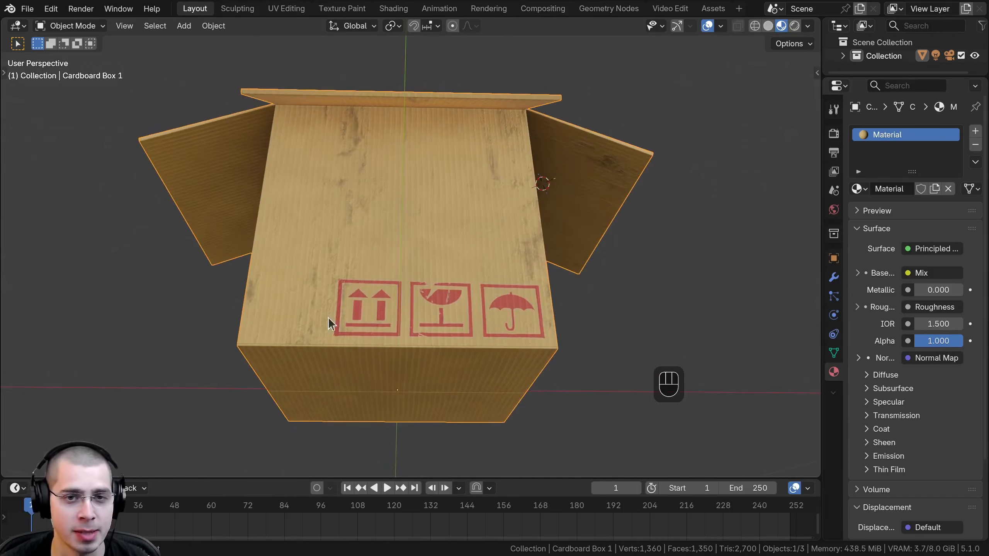
Examine the finished cardboard box from several angles, including the fragile symbols, the dirt stains, the flaps and the interior
{"action": "middle_click_drag", "start_coordinate": [329, 323], "coordinate": [620, 151]}
{"action": "middle_click_drag", "start_coordinate": [720, 194], "coordinate": [476, 203]}
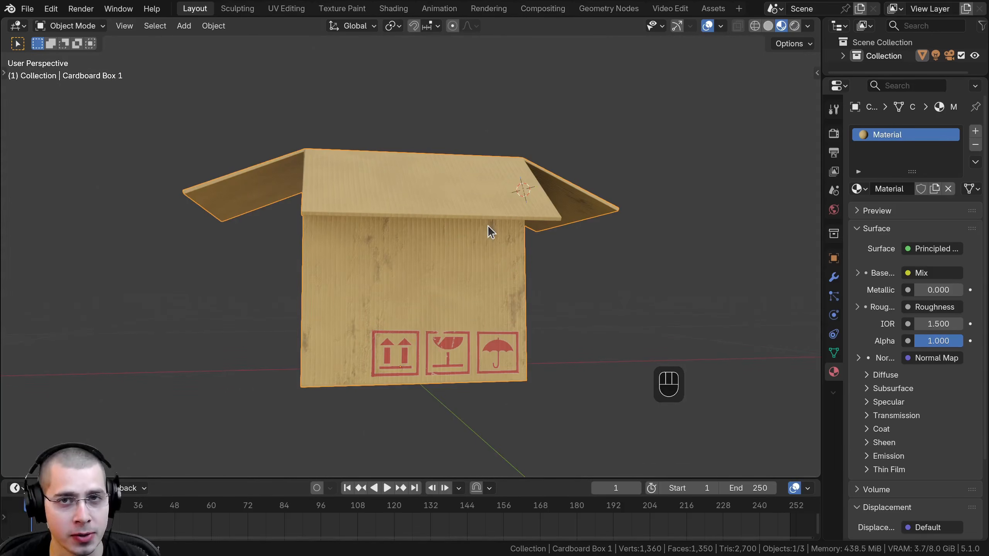
{"action": "middle_click_drag", "start_coordinate": [492, 234], "coordinate": [431, 224]}
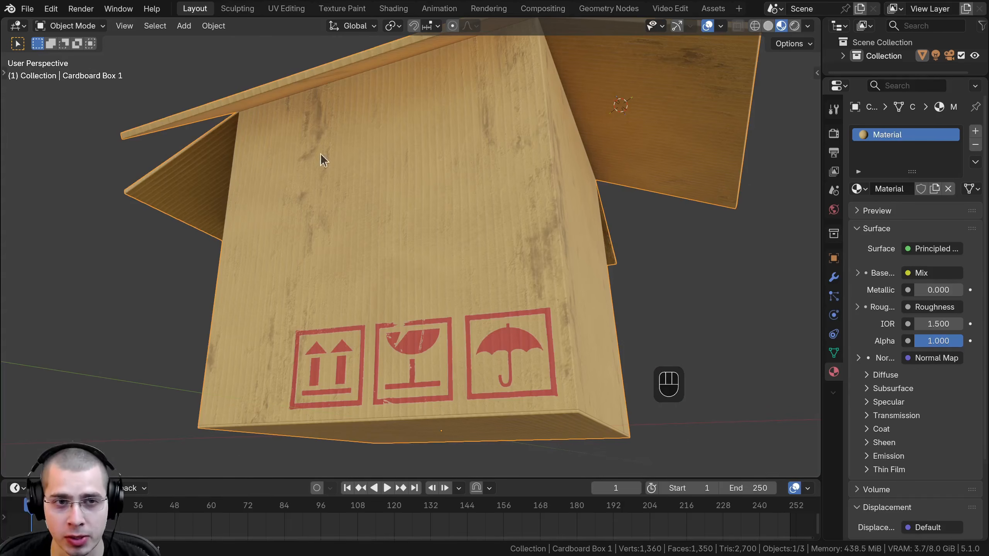
{"action": "middle_click_drag", "start_coordinate": [323, 159], "coordinate": [391, 73]}
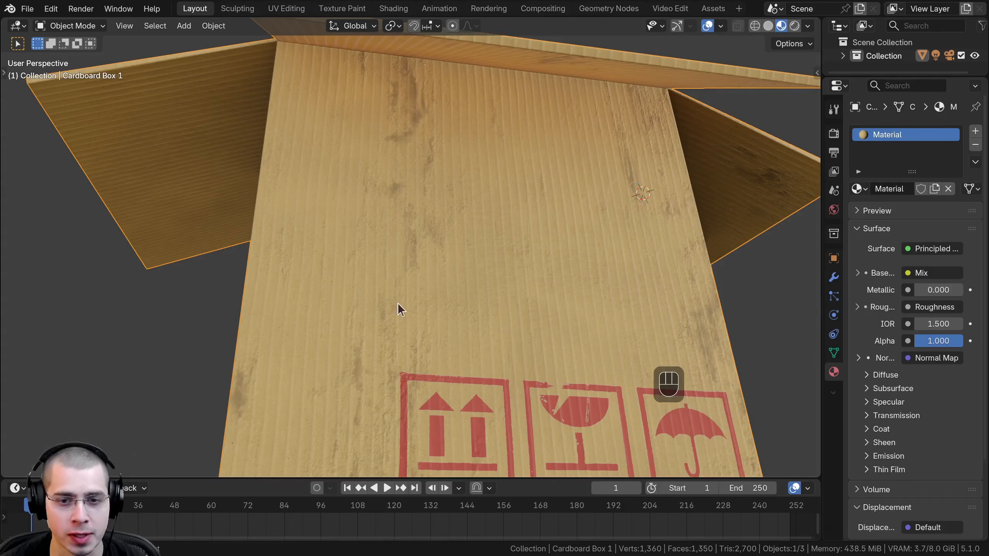
{"action": "middle_click_drag", "start_coordinate": [398, 305], "coordinate": [281, 192], "text": "shift"}
{"action": "scroll", "coordinate": [338, 203], "scroll_direction": "up", "scroll_amount": 2}
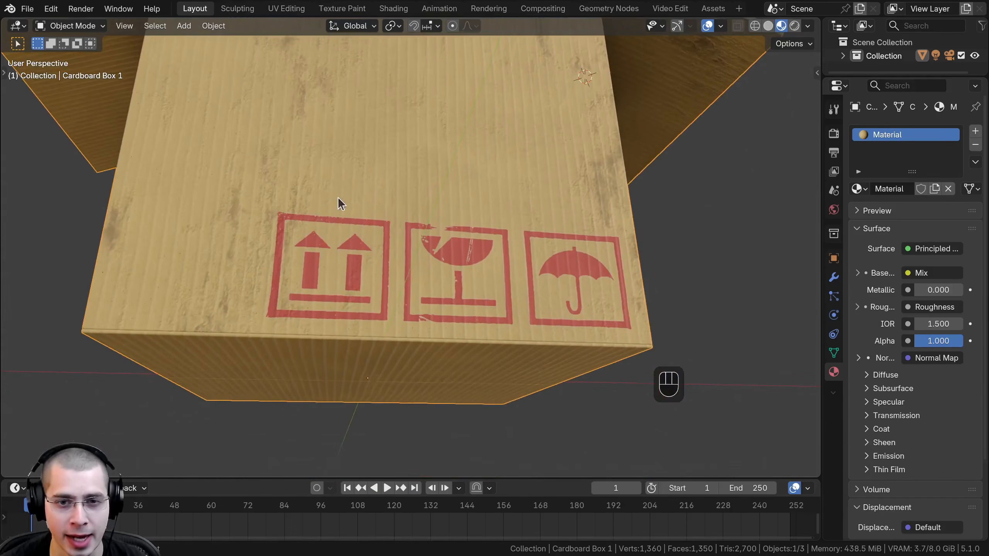
{"action": "middle_click_drag", "start_coordinate": [342, 234], "coordinate": [313, 147]}
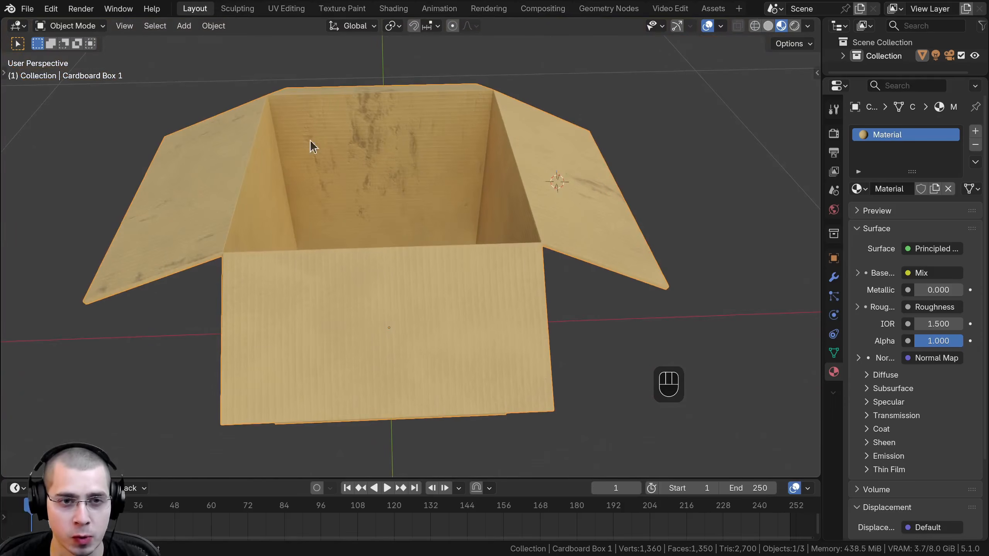
{"action": "middle_click_drag", "start_coordinate": [515, 163], "coordinate": [298, 377]}
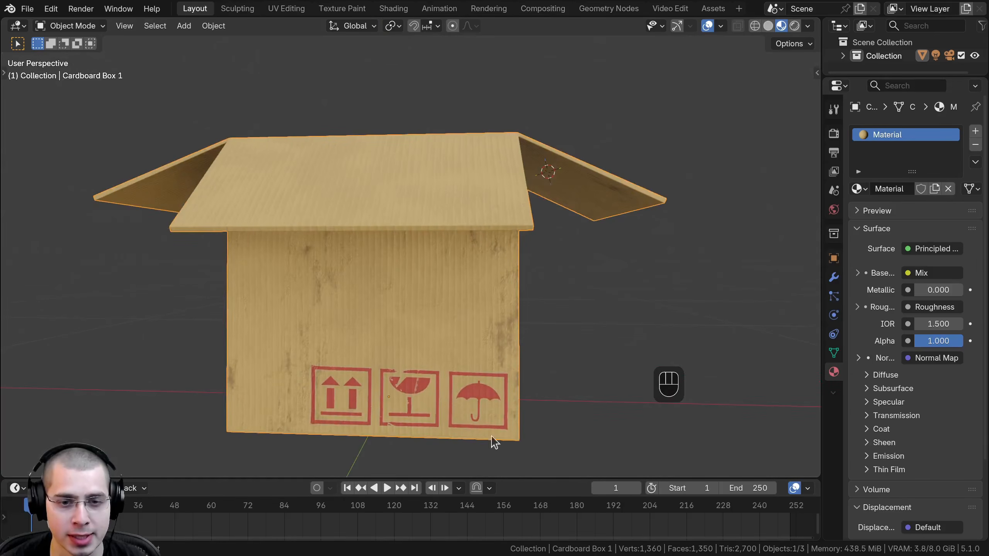
{"action": "middle_click_drag", "start_coordinate": [387, 343], "coordinate": [485, 326]}
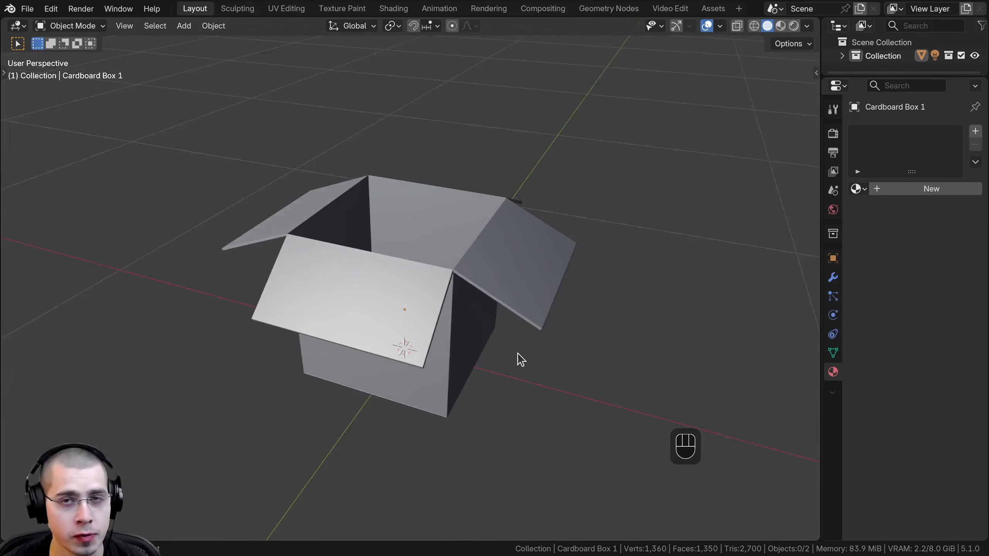
Select the untextured cardboard box and switch to the Shading workspace
{"action": "middle_click_drag", "start_coordinate": [521, 359], "coordinate": [523, 329]}
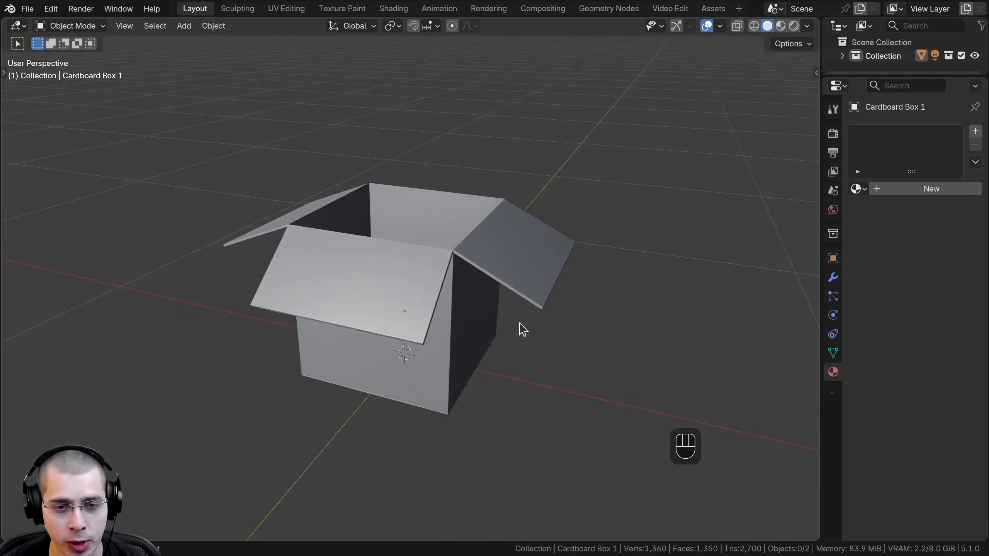
{"action": "left_click", "coordinate": [516, 222]}
{"action": "middle_click_drag", "start_coordinate": [470, 398], "coordinate": [463, 377]}
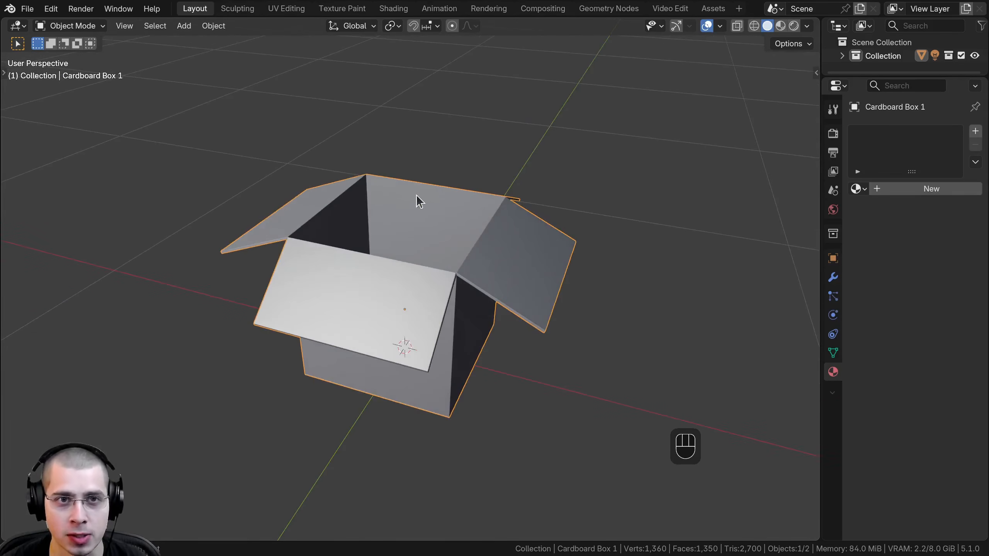
{"action": "left_click", "coordinate": [394, 9]}
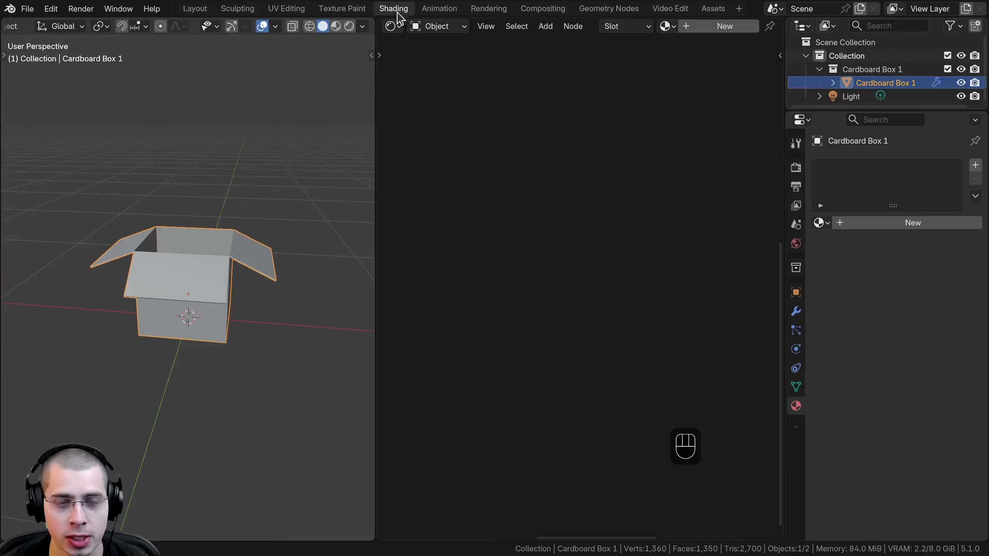
{"action": "middle_click_drag", "start_coordinate": [269, 362], "coordinate": [249, 347]}
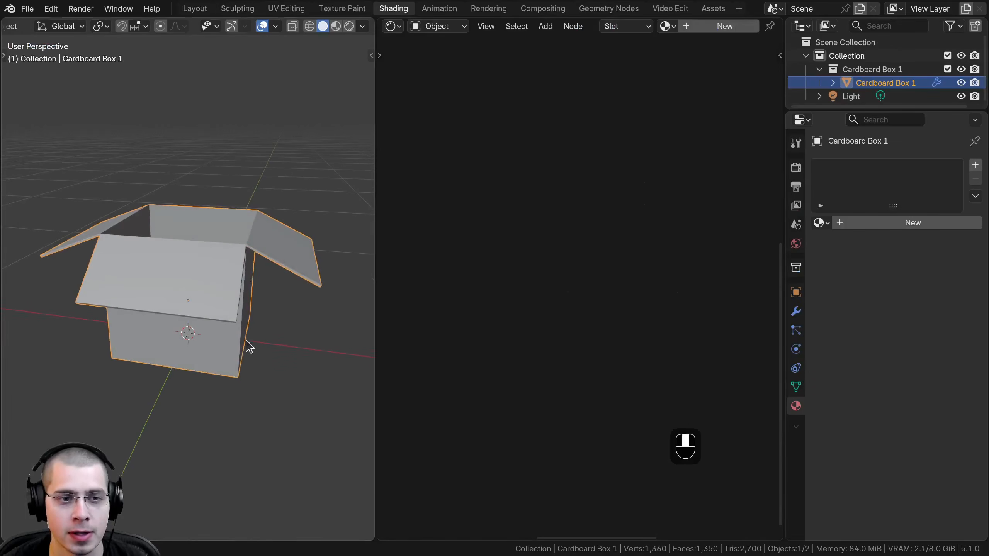
Create a new material named Cardboard on the box and move its Principled BSDF node closer to the Material Output
{"action": "left_click", "coordinate": [709, 27]}
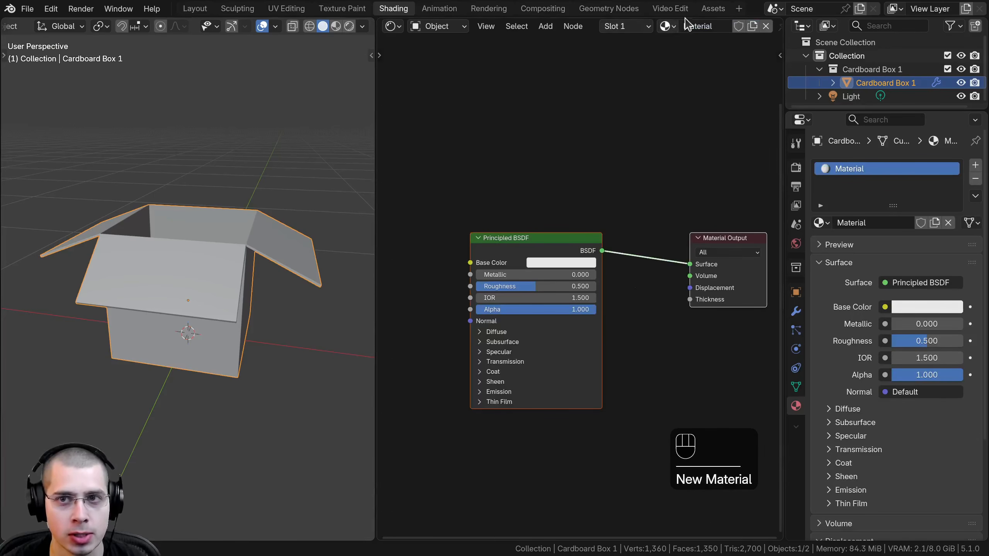
{"action": "left_click", "coordinate": [706, 26]}
{"action": "type", "text": "Car"}
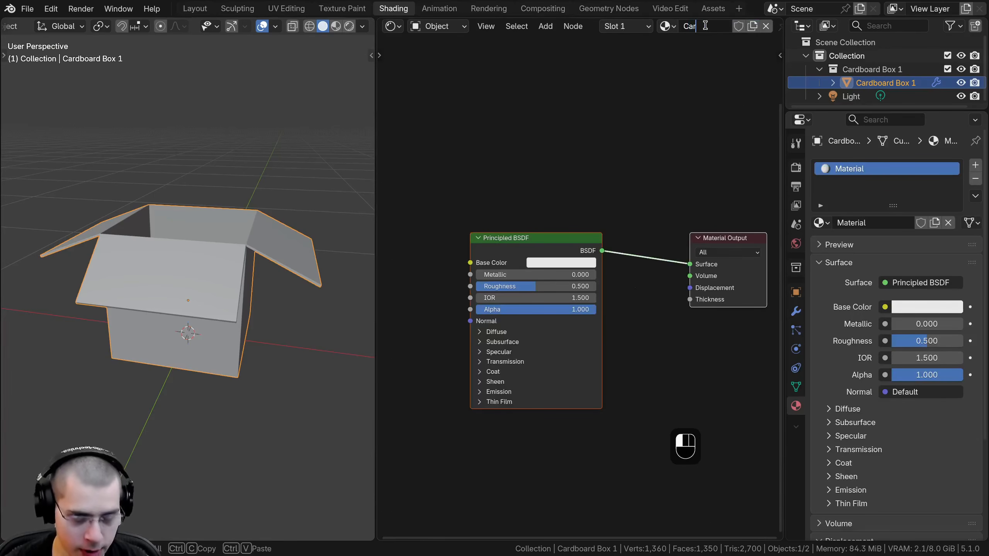
{"action": "type", "text": "d"}
{"action": "type", "text": "board"}
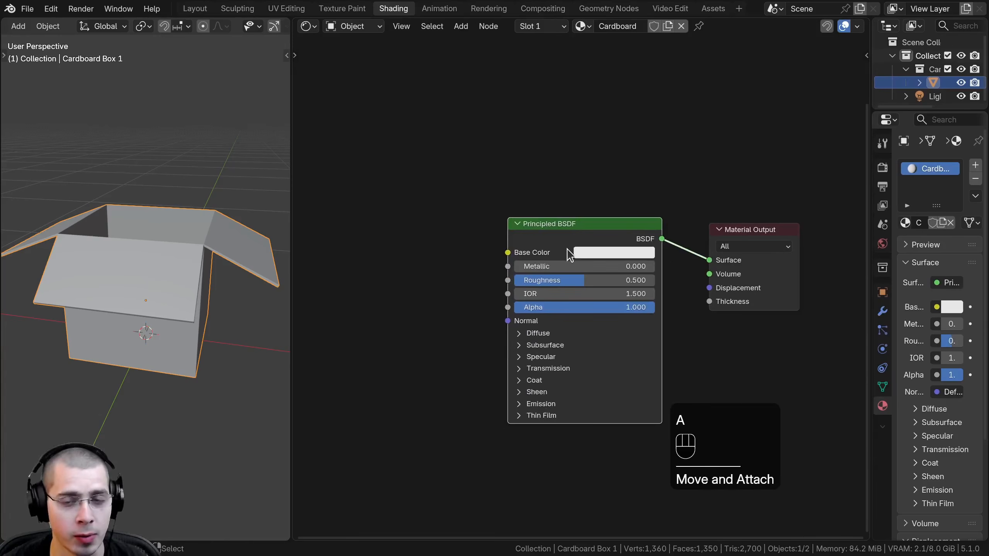
{"action": "scroll", "coordinate": [570, 252], "scroll_direction": "up", "scroll_amount": 1}
{"action": "left_click_drag", "start_coordinate": [587, 236], "coordinate": [621, 235]}
{"action": "middle_click_drag", "start_coordinate": [127, 302], "coordinate": [117, 316]}
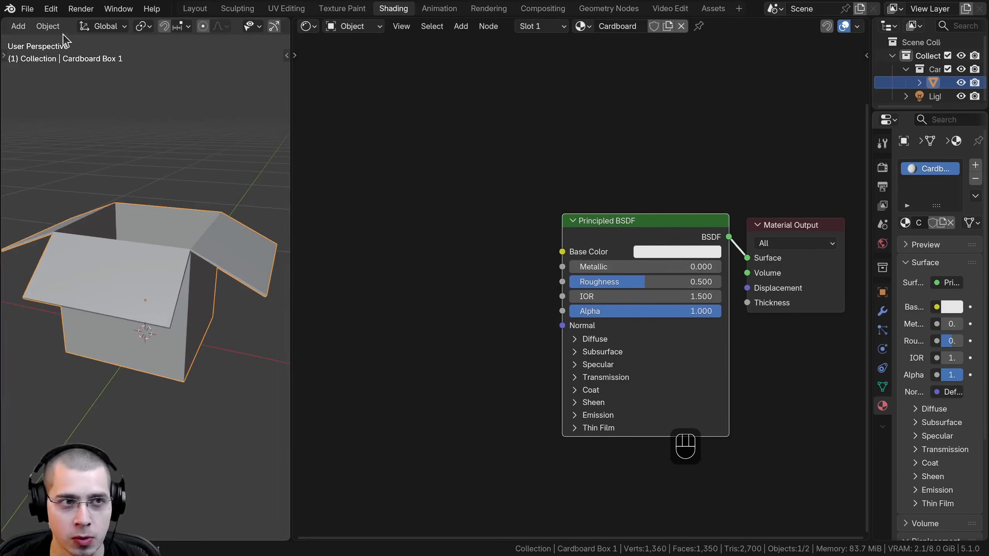
Search the add-on preferences for "node" to check whether Node Wrangler is enabled, and close the preferences
{"action": "left_click", "coordinate": [50, 9]}
{"action": "left_click", "coordinate": [104, 185]}
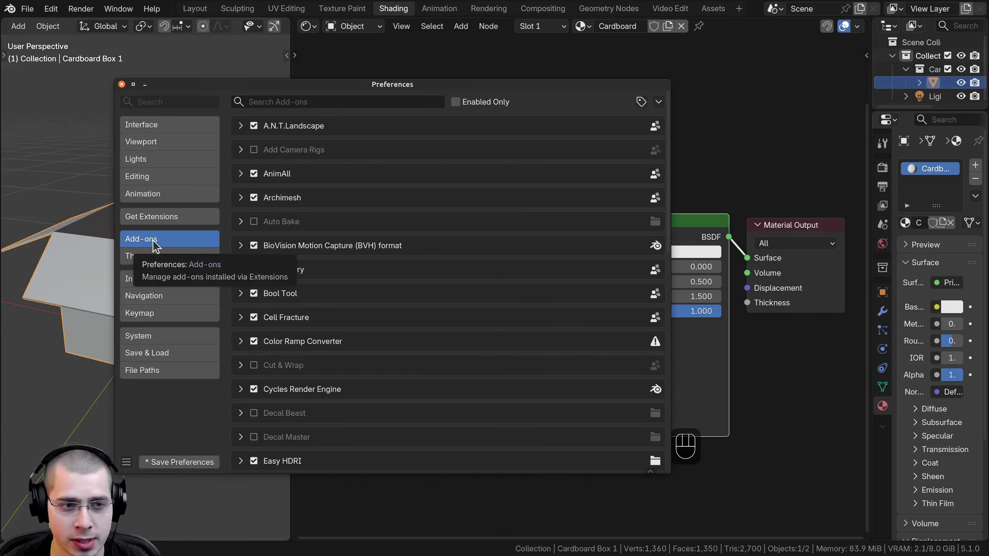
{"action": "left_click", "coordinate": [294, 103]}
{"action": "type", "text": "node"}
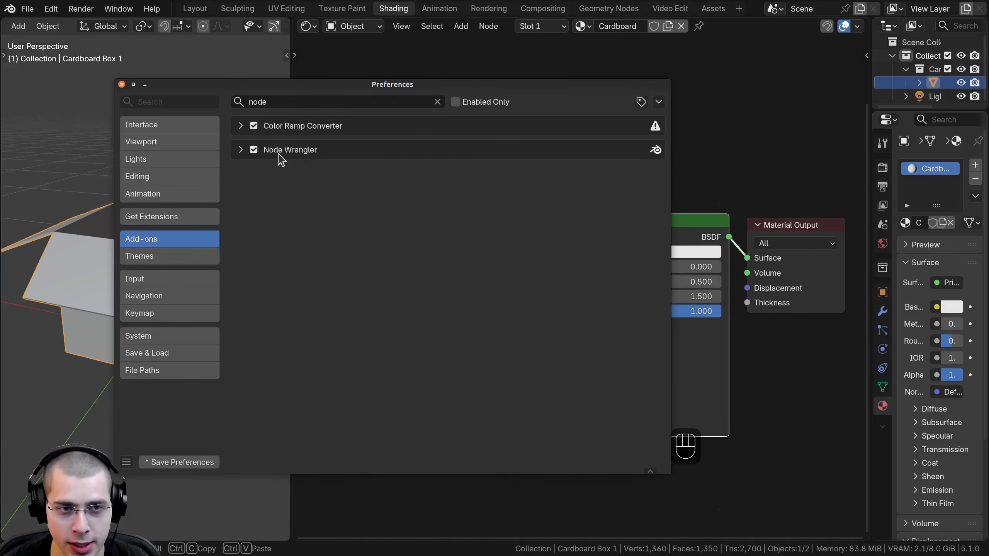
{"action": "left_click", "coordinate": [121, 85]}
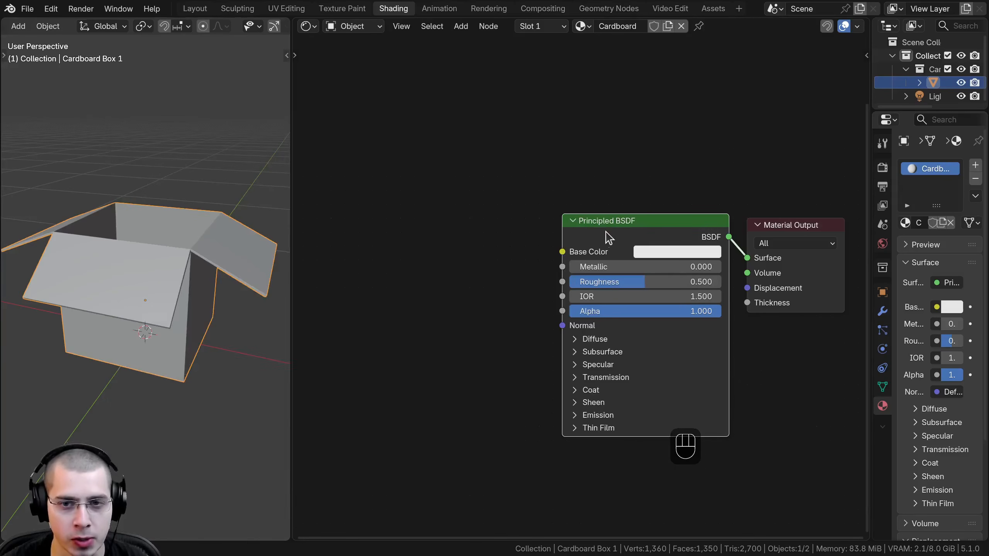
Add a Node Wrangler principled texture setup to the Principled BSDF with the Color, Roughness and NormalGL images from Cardboard002_4K-JPG
{"action": "left_click_drag", "start_coordinate": [638, 236], "coordinate": [609, 218]}
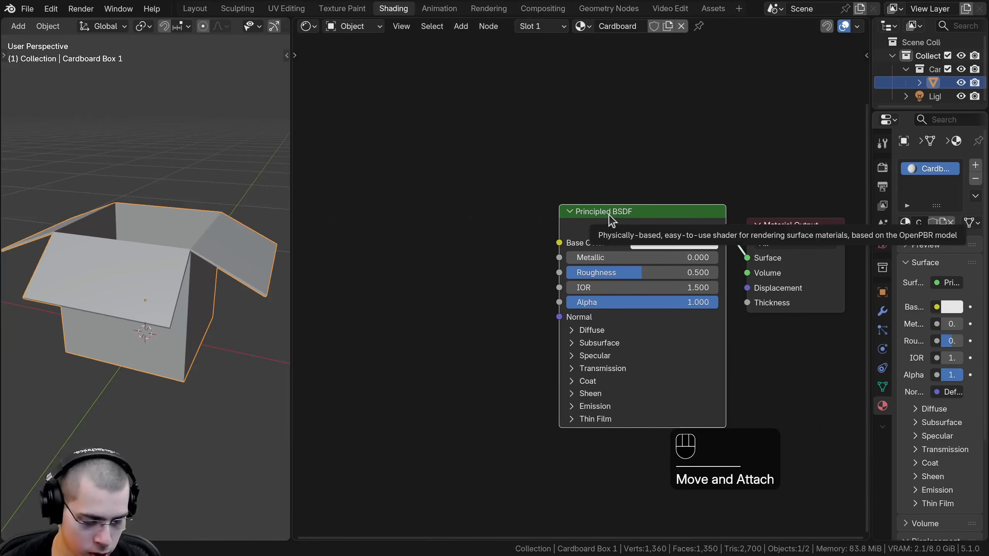
{"action": "key", "text": "ctrl+shift+t"}
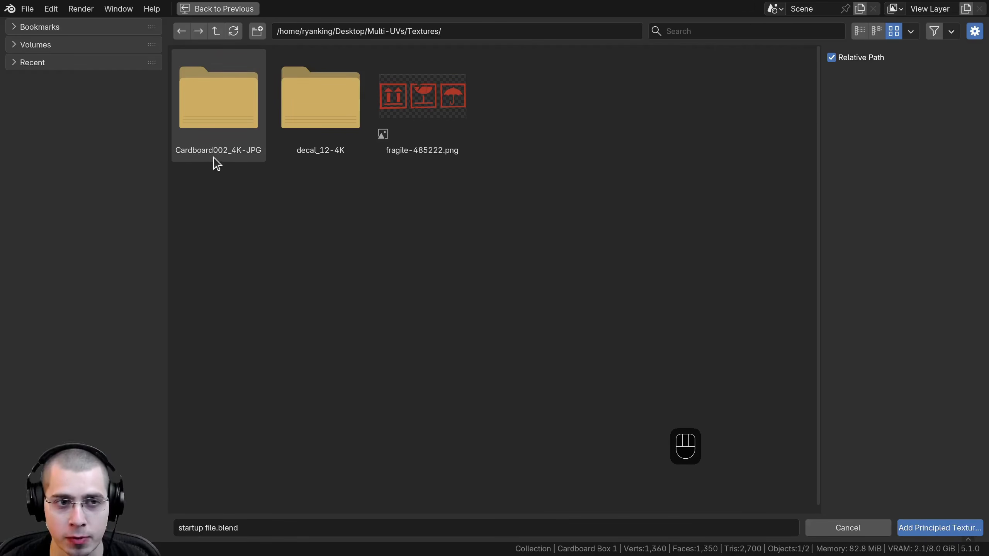
{"action": "left_click", "coordinate": [221, 113]}
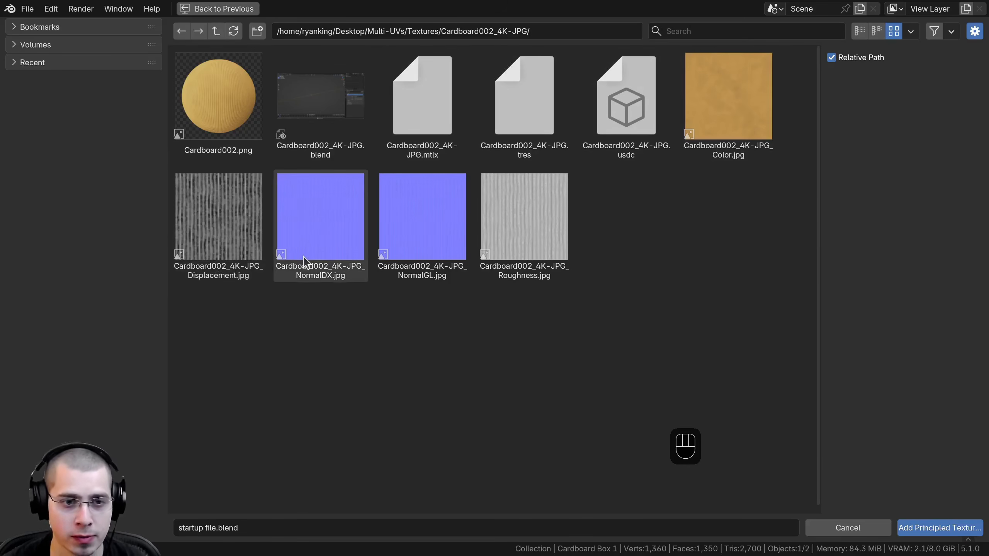
{"action": "left_click", "coordinate": [737, 124]}
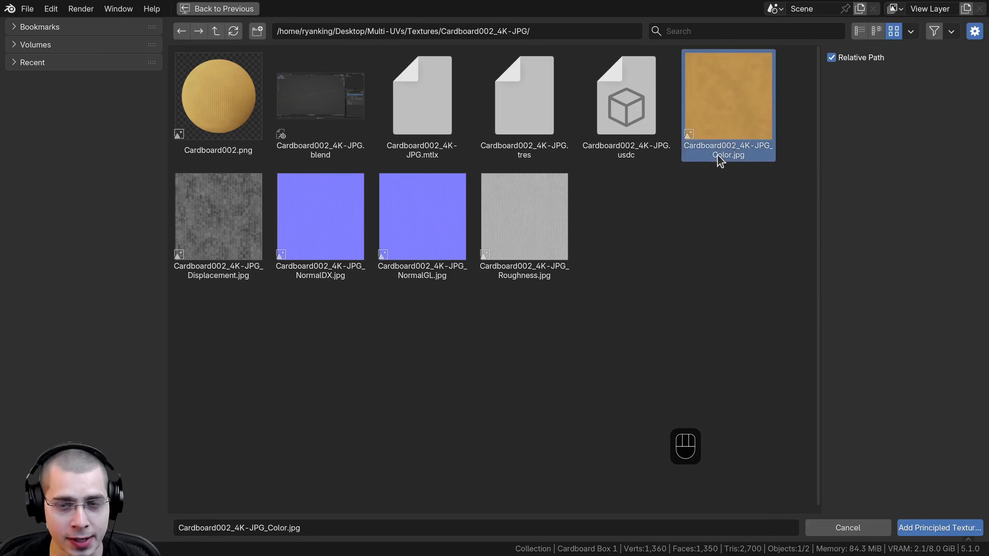
{"action": "left_click", "coordinate": [527, 234], "text": "ctrl"}
{"action": "left_click", "coordinate": [409, 280], "text": "ctrl"}
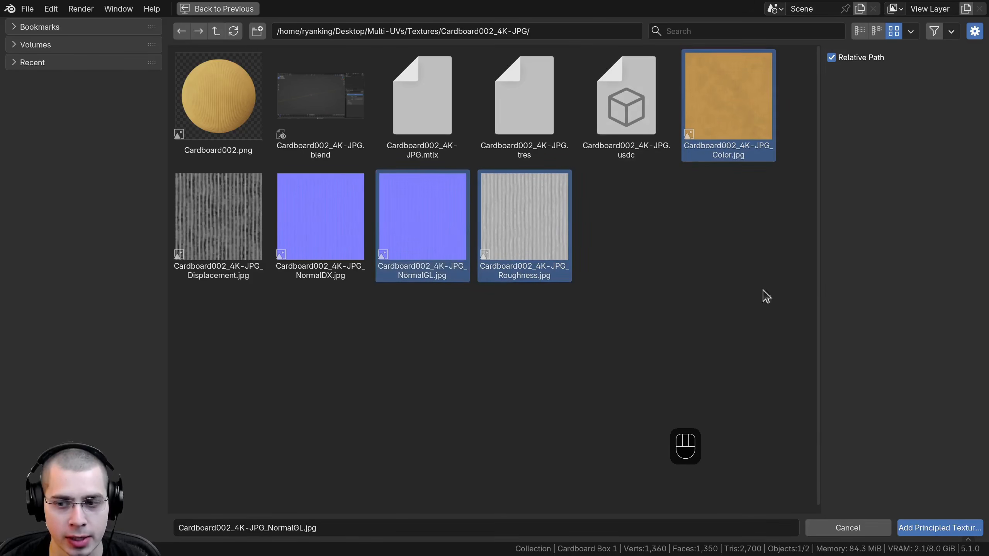
{"action": "left_click", "coordinate": [931, 534]}
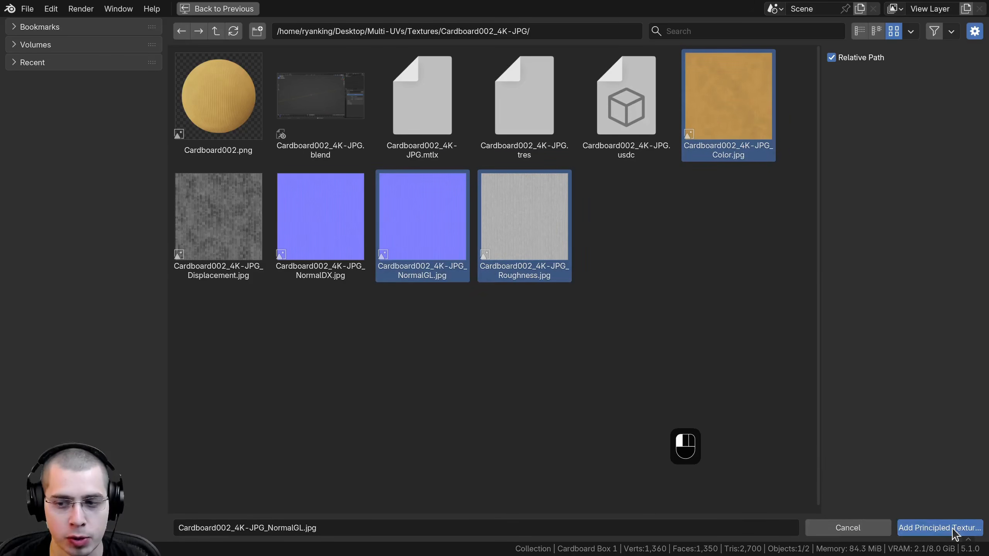
Widen the node editor and move the Mapping frame down and closer to the Textures frame
{"action": "middle_click_drag", "start_coordinate": [473, 312], "coordinate": [581, 308]}
{"action": "scroll", "coordinate": [581, 308], "scroll_direction": "down", "scroll_amount": 3}
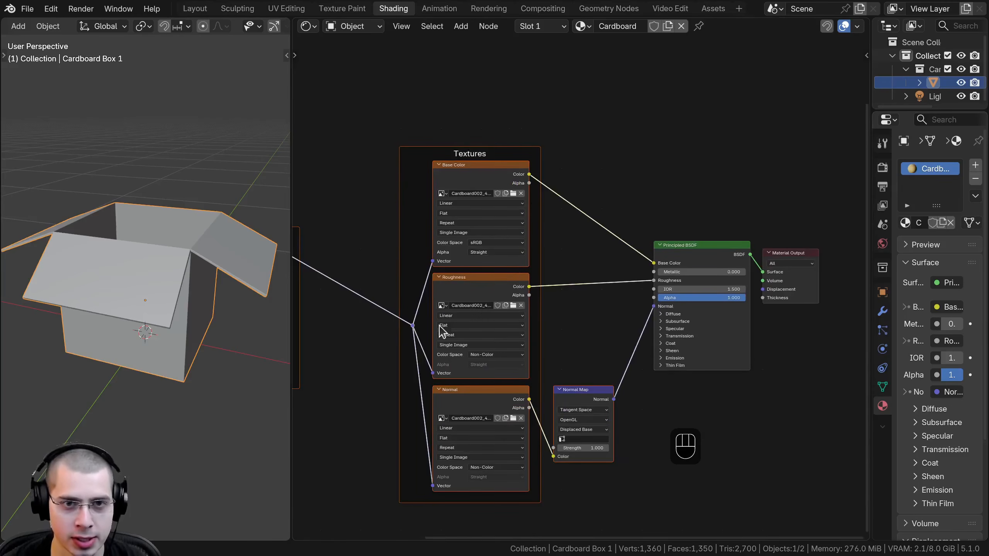
{"action": "left_click_drag", "start_coordinate": [292, 248], "coordinate": [305, 230]}
{"action": "scroll", "coordinate": [538, 233], "scroll_direction": "up", "scroll_amount": 2}
{"action": "middle_click_drag", "start_coordinate": [409, 329], "coordinate": [403, 325]}
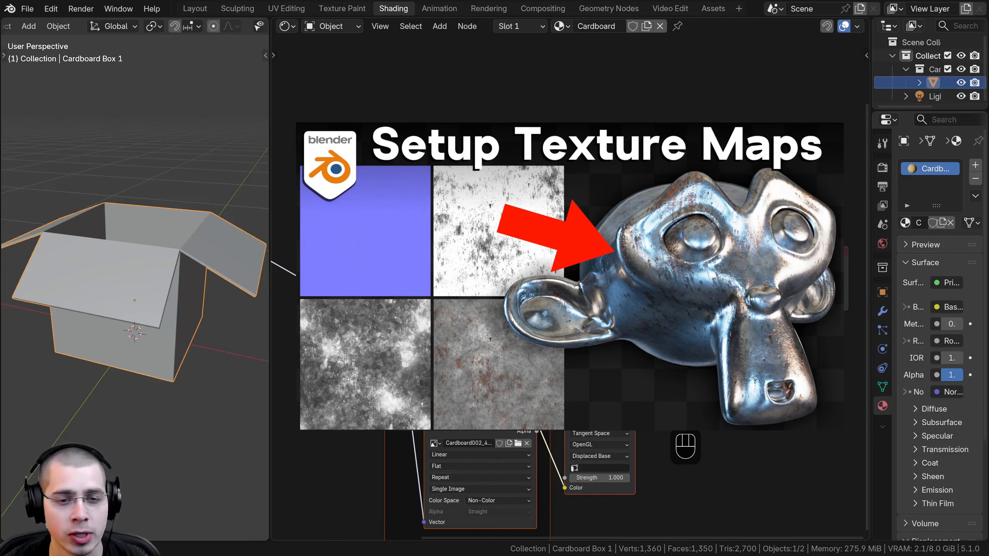
{"action": "middle_click_drag", "start_coordinate": [403, 234], "coordinate": [403, 224]}
{"action": "scroll", "coordinate": [560, 305], "scroll_direction": "down", "scroll_amount": 3}
{"action": "middle_click_drag", "start_coordinate": [561, 306], "coordinate": [589, 305]}
{"action": "key", "text": "alt+a"}
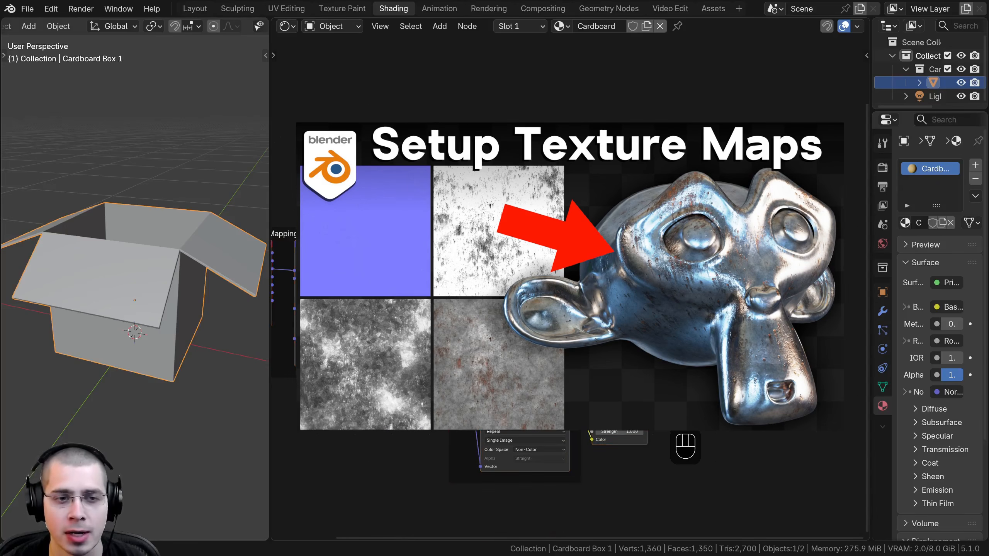
{"action": "left_click_drag", "start_coordinate": [305, 236], "coordinate": [386, 289]}
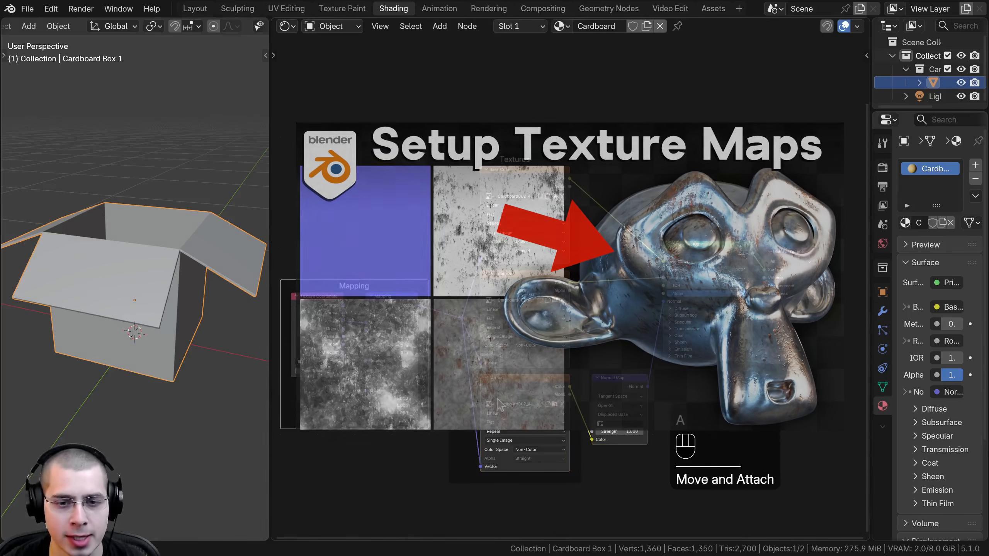
Examine the color space settings of the Base Color, Roughness and Normal image nodes and how the Normal Map node is connected
{"action": "scroll", "coordinate": [565, 282], "scroll_direction": "up", "scroll_amount": 2}
{"action": "scroll", "coordinate": [532, 281], "scroll_direction": "up", "scroll_amount": 2}
{"action": "middle_click_drag", "start_coordinate": [532, 281], "coordinate": [491, 359]}
{"action": "scroll", "coordinate": [492, 359], "scroll_direction": "up", "scroll_amount": 4}
{"action": "middle_click_drag", "start_coordinate": [397, 503], "coordinate": [411, 351]}
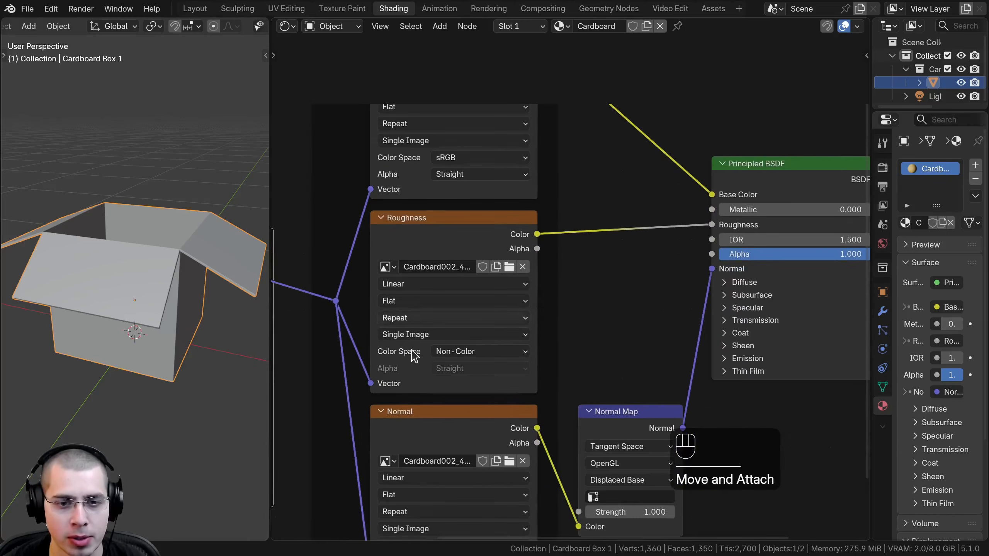
{"action": "left_click", "coordinate": [474, 354]}
{"action": "left_click", "coordinate": [472, 354]}
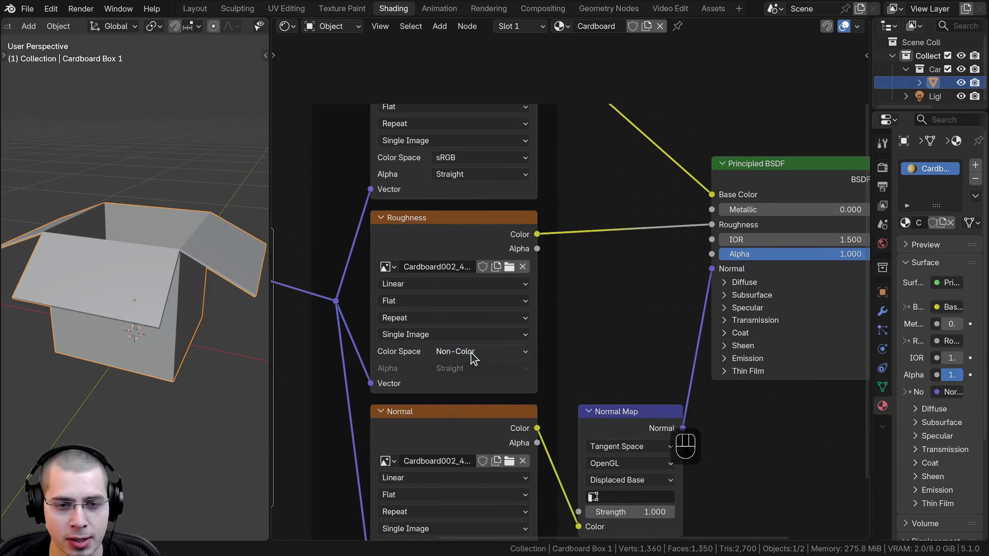
{"action": "middle_click_drag", "start_coordinate": [480, 291], "coordinate": [468, 393]}
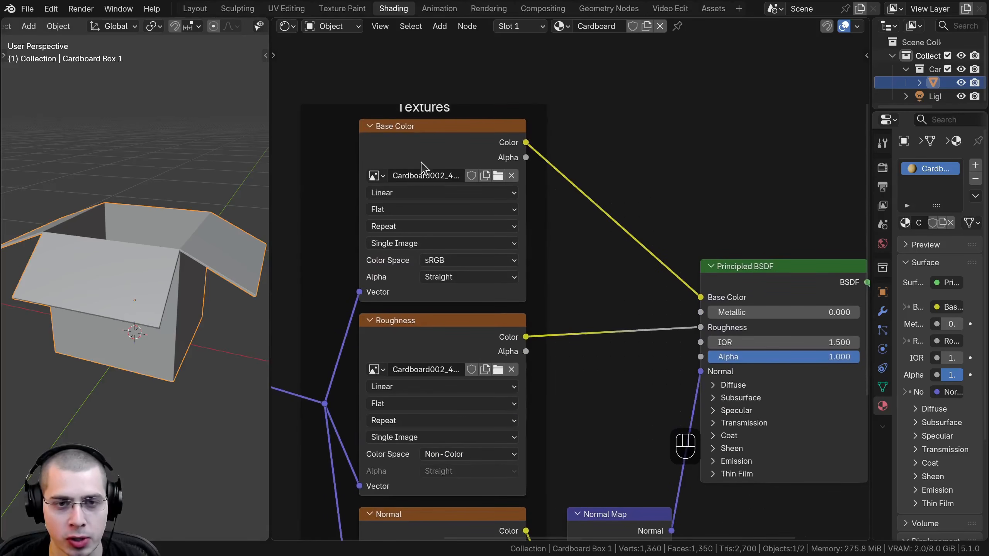
{"action": "scroll", "coordinate": [491, 288], "scroll_direction": "down", "scroll_amount": 1}
{"action": "middle_click_drag", "start_coordinate": [551, 510], "coordinate": [521, 310]}
{"action": "scroll", "coordinate": [525, 307], "scroll_direction": "up", "scroll_amount": 2}
{"action": "left_click_drag", "start_coordinate": [589, 309], "coordinate": [578, 307]}
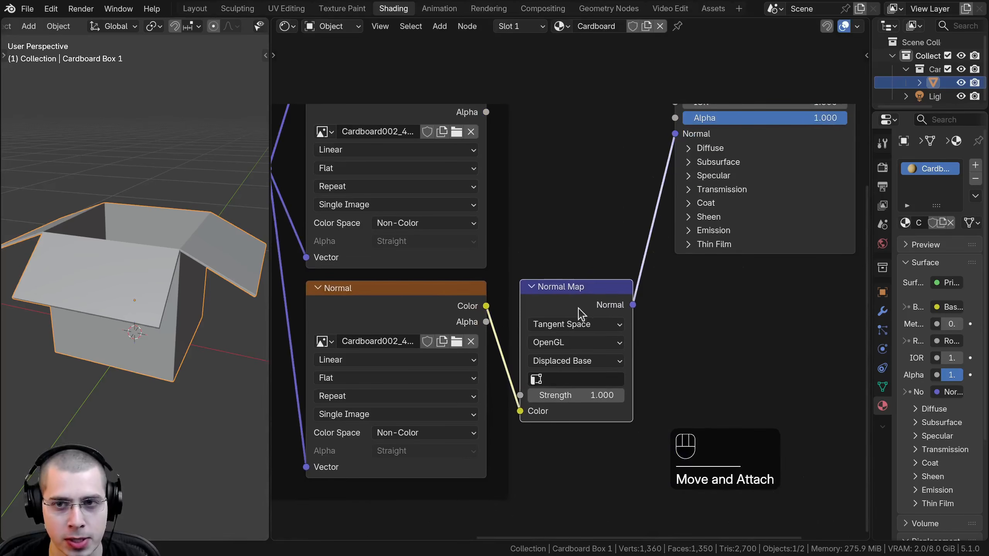
{"action": "scroll", "coordinate": [547, 339], "scroll_direction": "down", "scroll_amount": 3}
{"action": "middle_click_drag", "start_coordinate": [545, 342], "coordinate": [499, 458]}
{"action": "scroll", "coordinate": [607, 354], "scroll_direction": "down", "scroll_amount": 3}
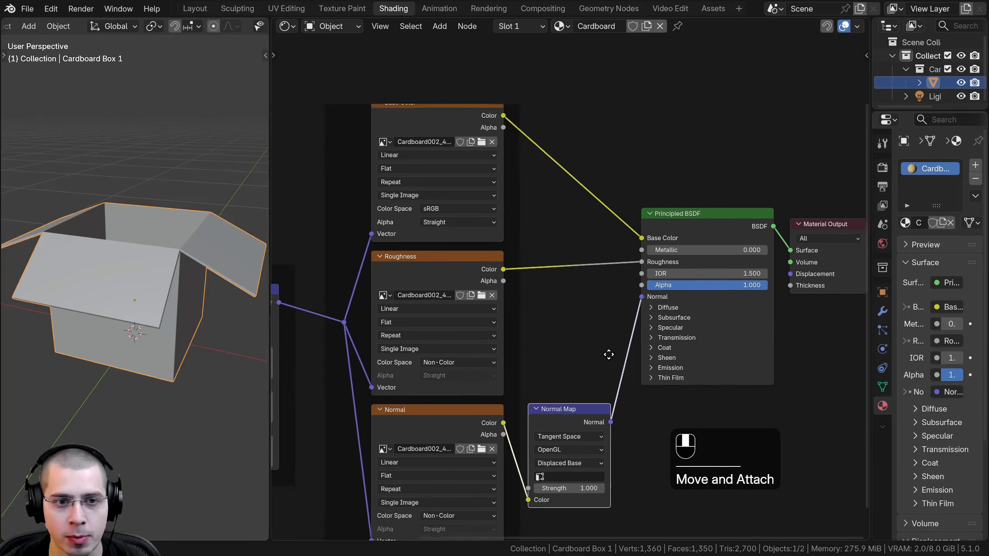
Show the cardboard box in Material Preview shading in the 3D viewport
{"action": "key", "text": "z"}
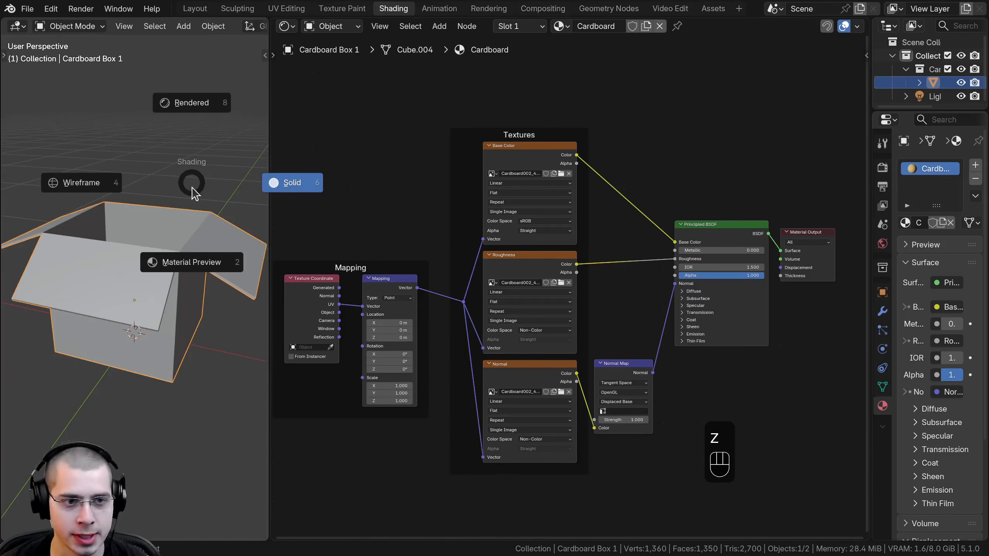
{"action": "left_click", "coordinate": [276, 284]}
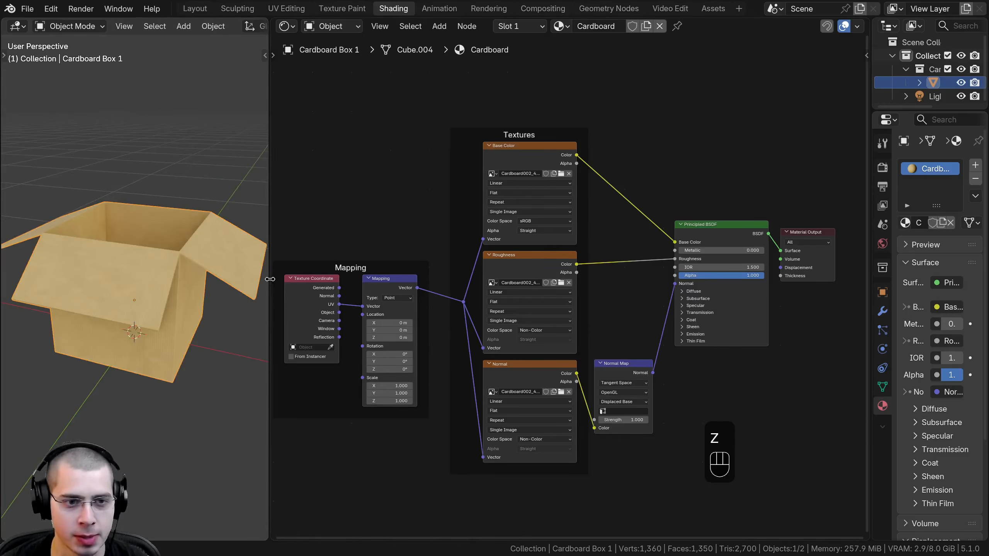
Enlarge the 3D viewport and switch to the UV Editing workspace with the cardboard box in Edit Mode
{"action": "left_click_drag", "start_coordinate": [271, 280], "coordinate": [331, 282]}
{"action": "middle_click_drag", "start_coordinate": [164, 290], "coordinate": [241, 177]}
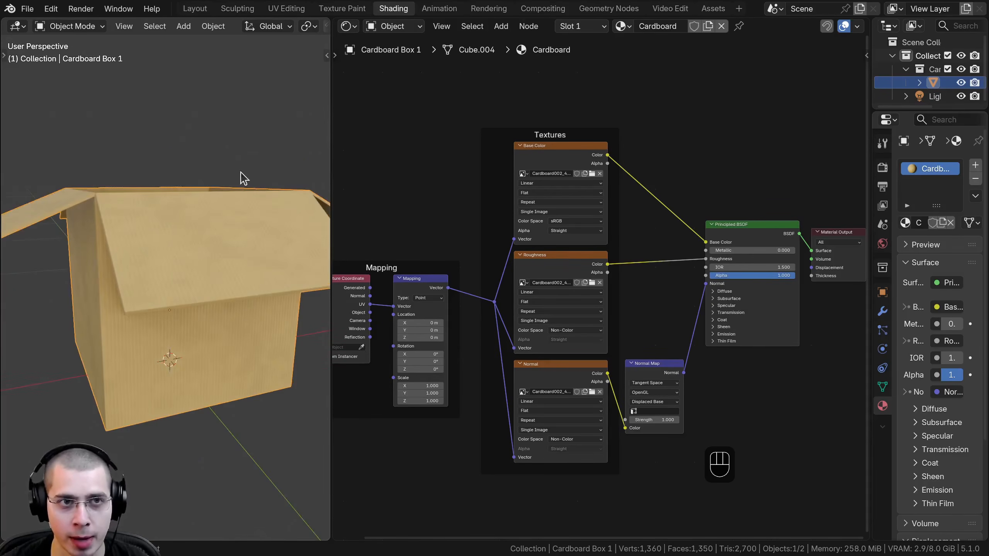
{"action": "left_click", "coordinate": [286, 8]}
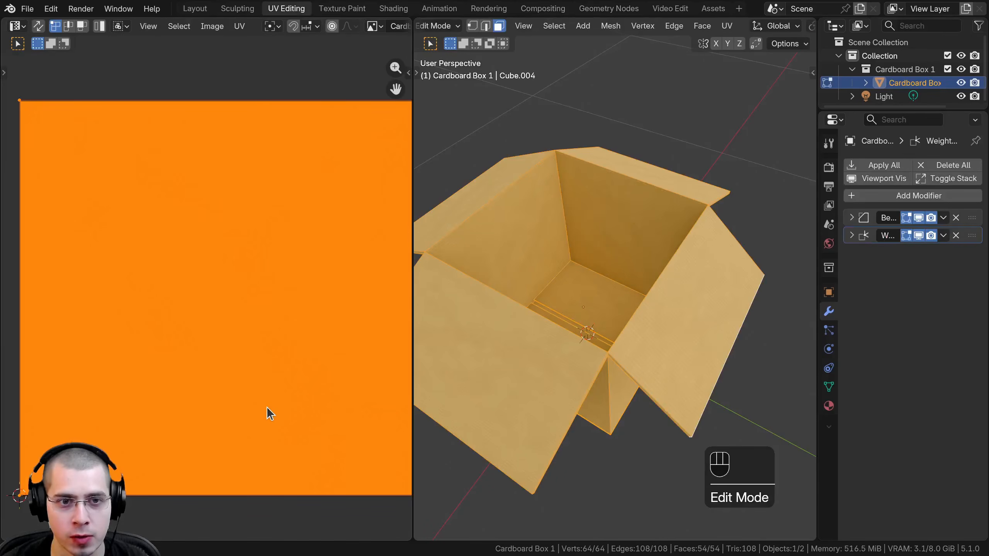
{"action": "scroll", "coordinate": [556, 351], "scroll_direction": "down", "scroll_amount": 2}
{"action": "middle_click_drag", "start_coordinate": [556, 349], "coordinate": [610, 169]}
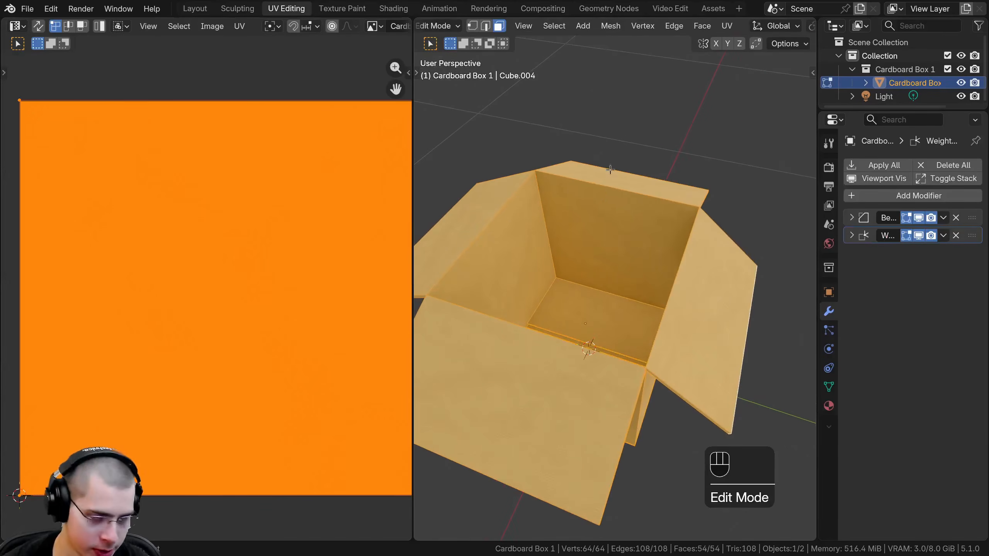
Unwrap all faces of the box with Smart UV Project, using a 66° angle limit and 0.000 island margin
{"action": "key", "text": "a"}
{"action": "key", "text": "a"}
{"action": "mouse_move", "coordinate": [556, 219]}
{"action": "middle_mouse_down"}
{"action": "mouse_move", "coordinate": [563, 228]}
{"action": "mouse_move", "coordinate": [545, 210]}
{"action": "middle_mouse_up"}
{"action": "key", "text": "u"}
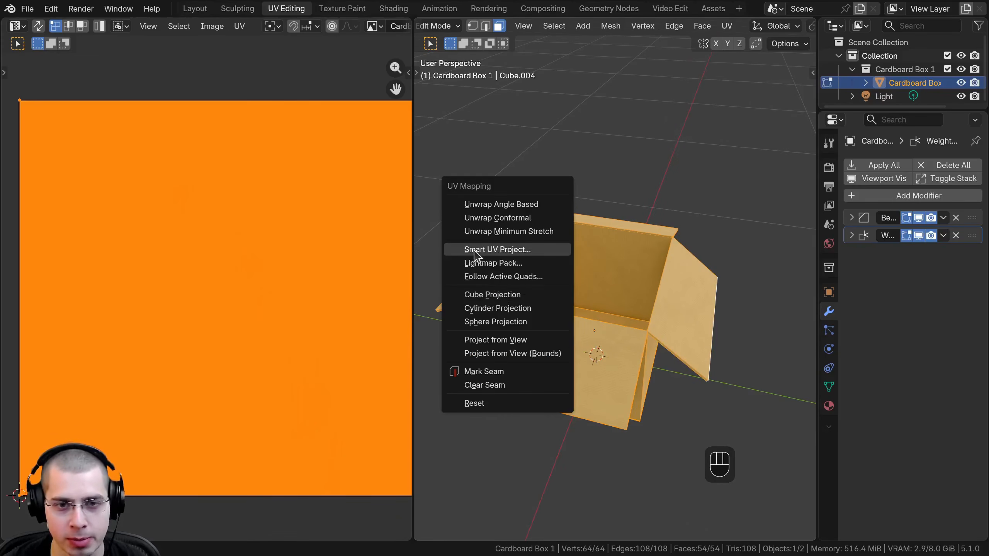
{"action": "left_click", "coordinate": [489, 251]}
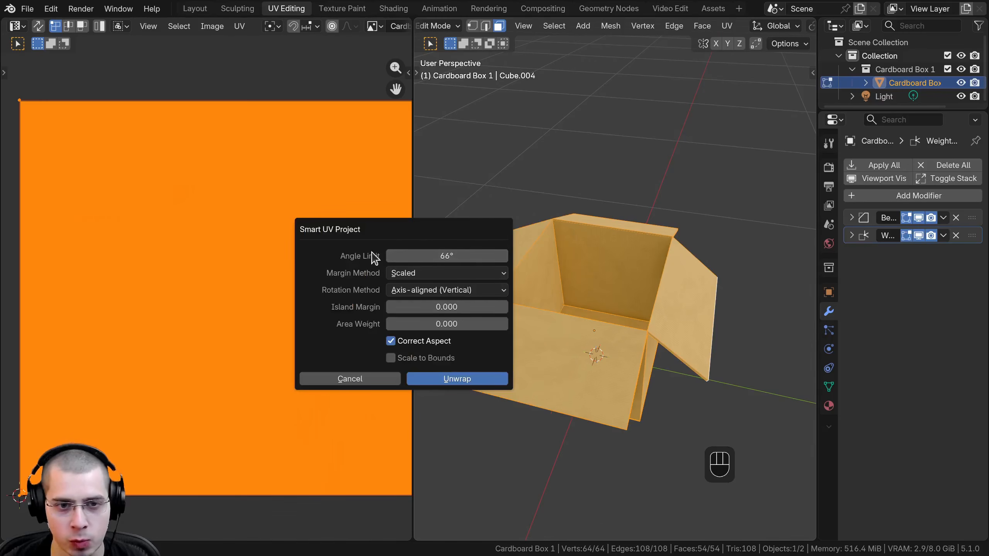
{"action": "left_click", "coordinate": [448, 378]}
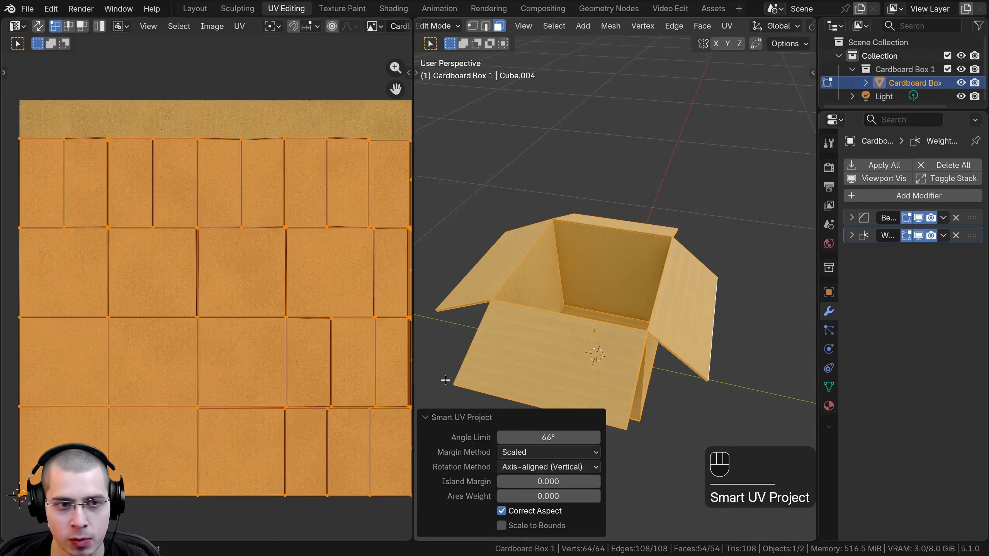
Examine the new UV layout and the size of the cardboard texture on the box's sides and interior
{"action": "scroll", "coordinate": [170, 282], "scroll_direction": "down", "scroll_amount": 2}
{"action": "scroll", "coordinate": [122, 410], "scroll_direction": "up", "scroll_amount": 2}
{"action": "scroll", "coordinate": [128, 289], "scroll_direction": "up", "scroll_amount": 1}
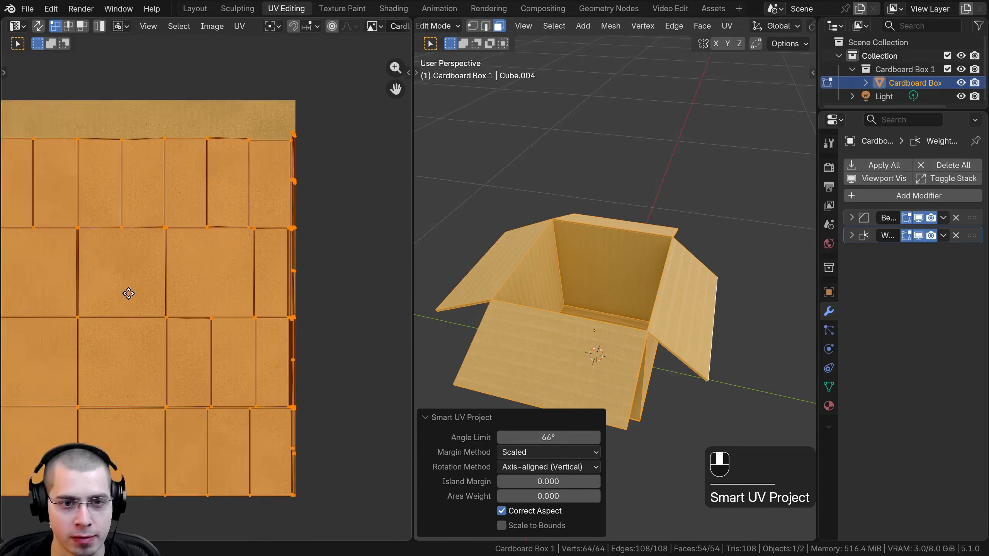
{"action": "scroll", "coordinate": [263, 230], "scroll_direction": "up", "scroll_amount": 4}
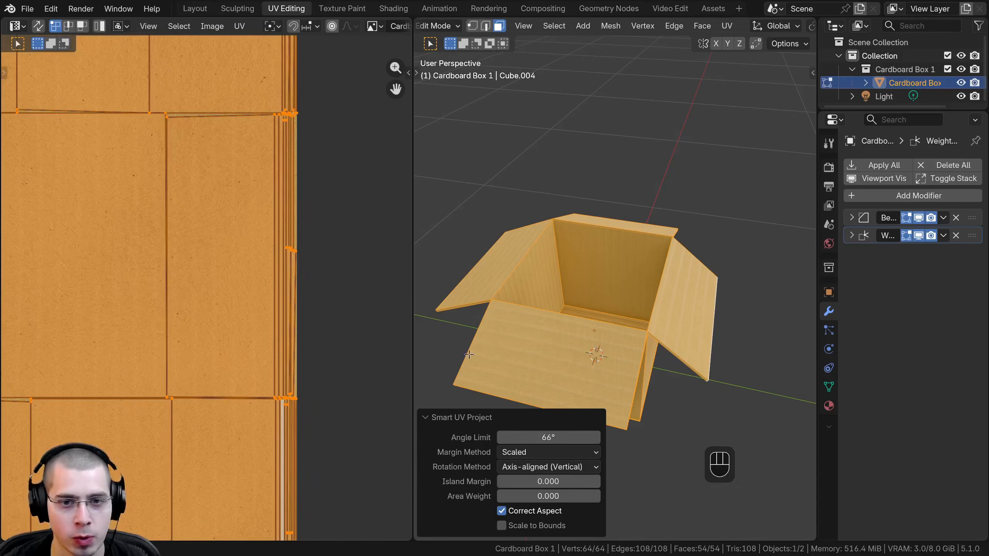
{"action": "scroll", "coordinate": [469, 355], "scroll_direction": "up", "scroll_amount": 6}
{"action": "scroll", "coordinate": [277, 276], "scroll_direction": "down", "scroll_amount": 4}
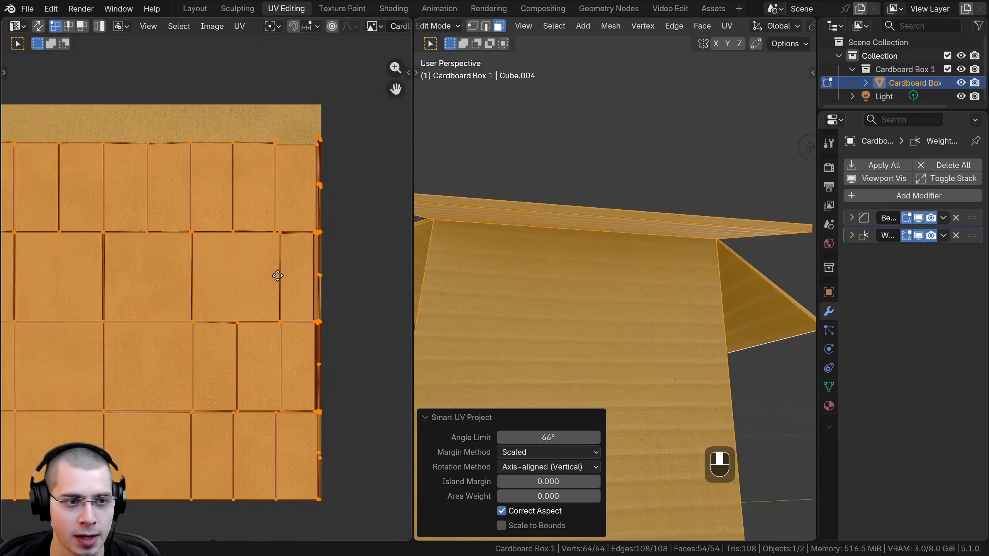
{"action": "scroll", "coordinate": [557, 294], "scroll_direction": "down", "scroll_amount": 4}
{"action": "middle_click_drag", "start_coordinate": [638, 269], "coordinate": [502, 358]}
{"action": "scroll", "coordinate": [502, 358], "scroll_direction": "up", "scroll_amount": 4}
{"action": "scroll", "coordinate": [232, 319], "scroll_direction": "down", "scroll_amount": 1}
Scale all UV islands up to about 2.9 times the image tile and return to Object Mode
{"action": "key", "text": "s"}
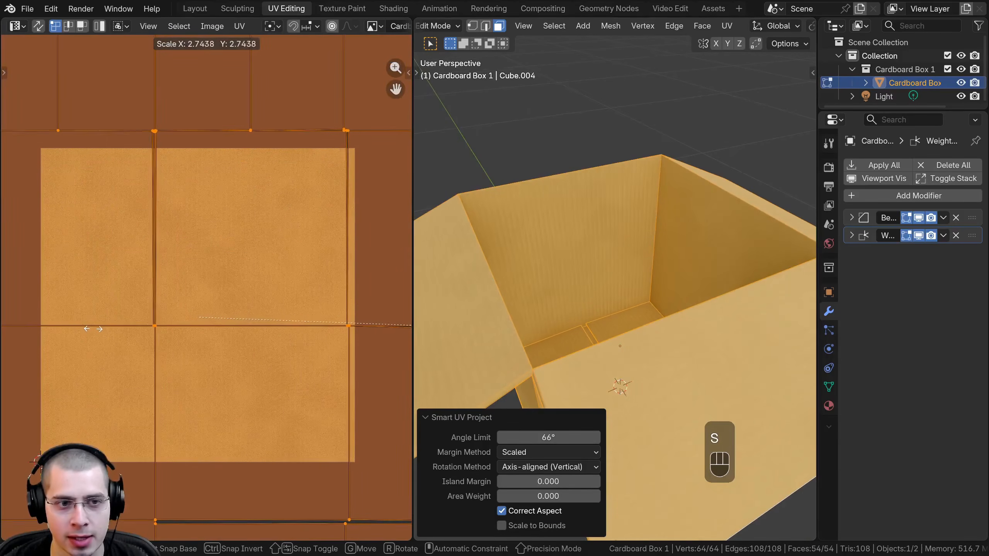
{"action": "left_click", "coordinate": [321, 325]}
{"action": "scroll", "coordinate": [322, 325], "scroll_direction": "down", "scroll_amount": 5}
{"action": "key", "text": "s"}
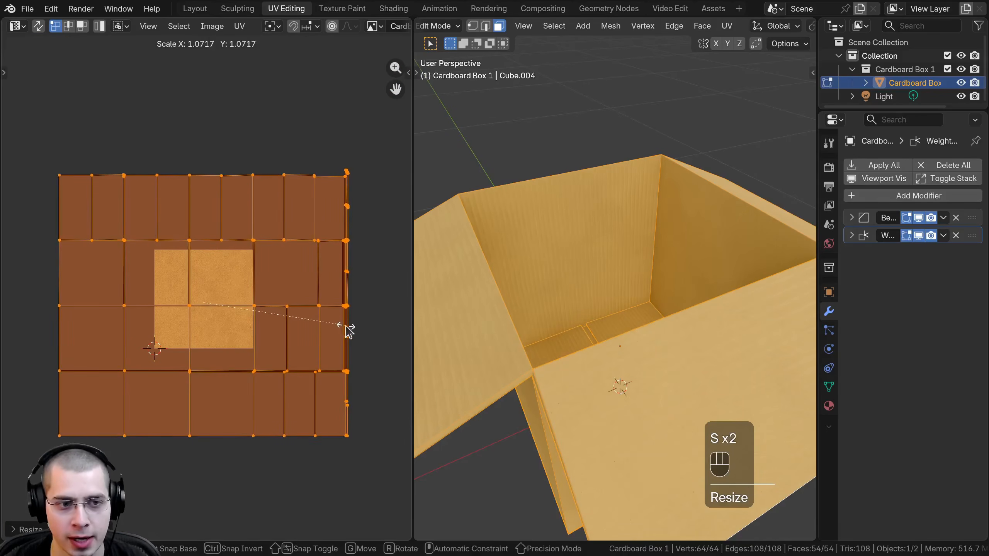
{"action": "left_click", "coordinate": [344, 327]}
{"action": "scroll", "coordinate": [249, 315], "scroll_direction": "up", "scroll_amount": 6}
{"action": "key", "text": "Tab"}
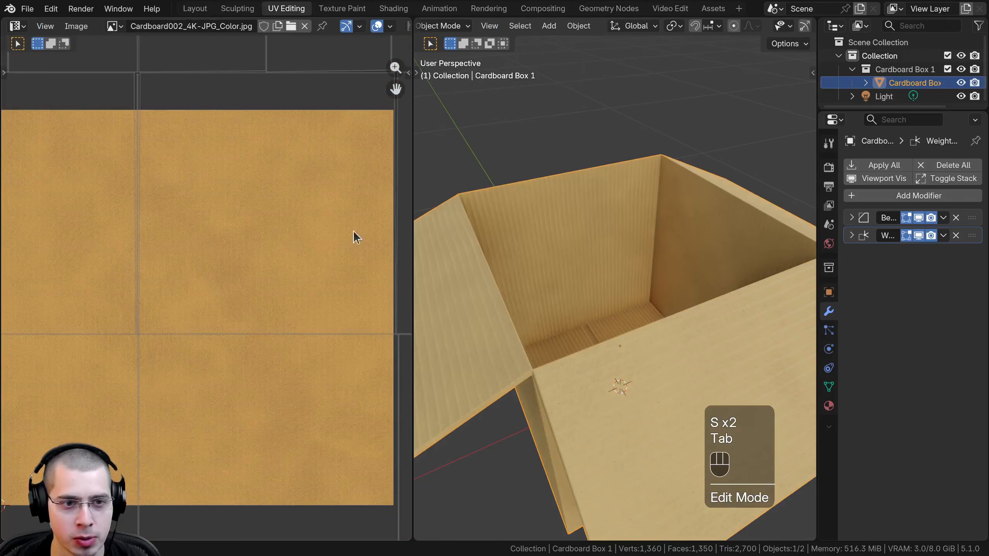
Choose Cardboard002_4K-JPG_Color.jpg as the image shown behind the UV layout
{"action": "left_click", "coordinate": [111, 26]}
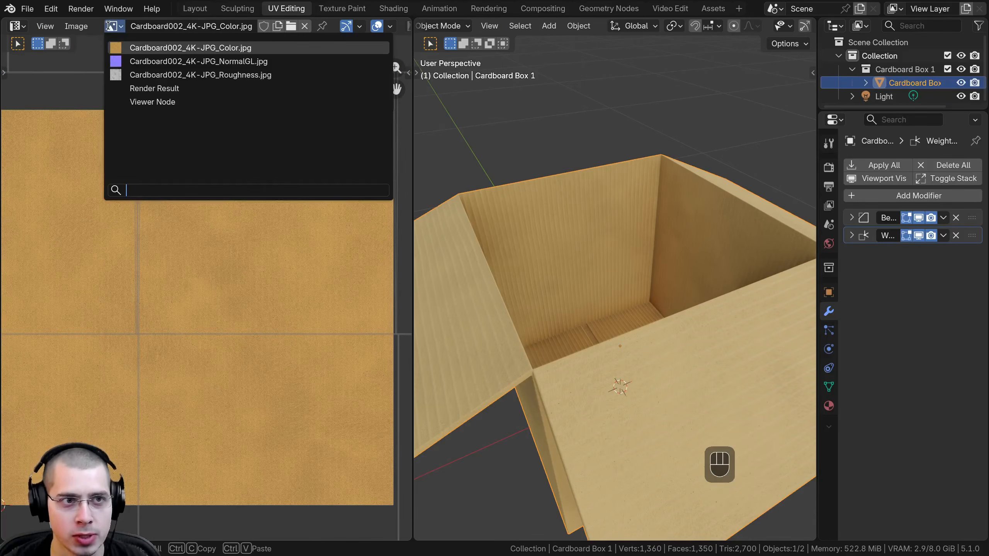
{"action": "left_click", "coordinate": [174, 46]}
{"action": "scroll", "coordinate": [242, 335], "scroll_direction": "down", "scroll_amount": 7}
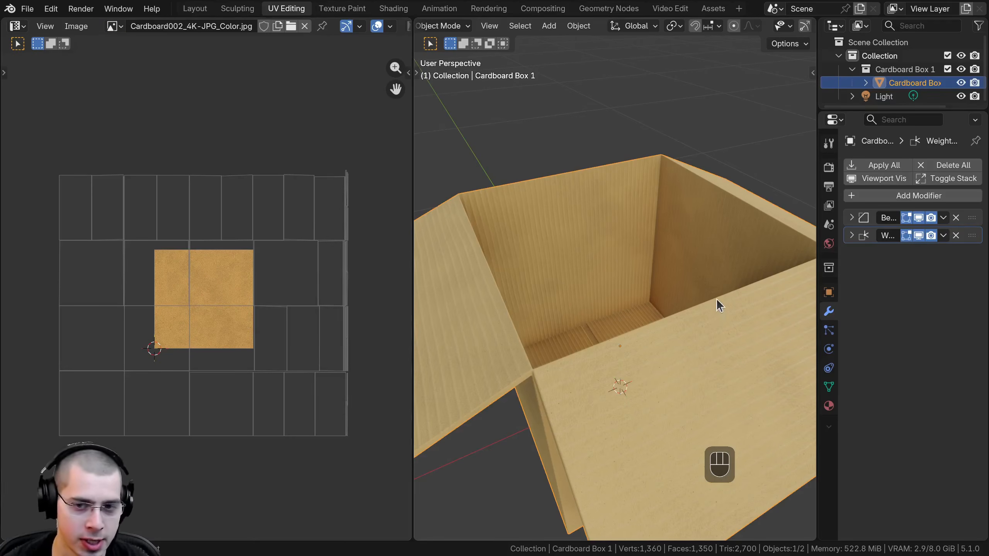
Select all faces of the box in Edit Mode and scale their UVs down slightly, to about 2.8 times the image tile
{"action": "key", "text": "Tab"}
{"action": "key", "text": "alt+a"}
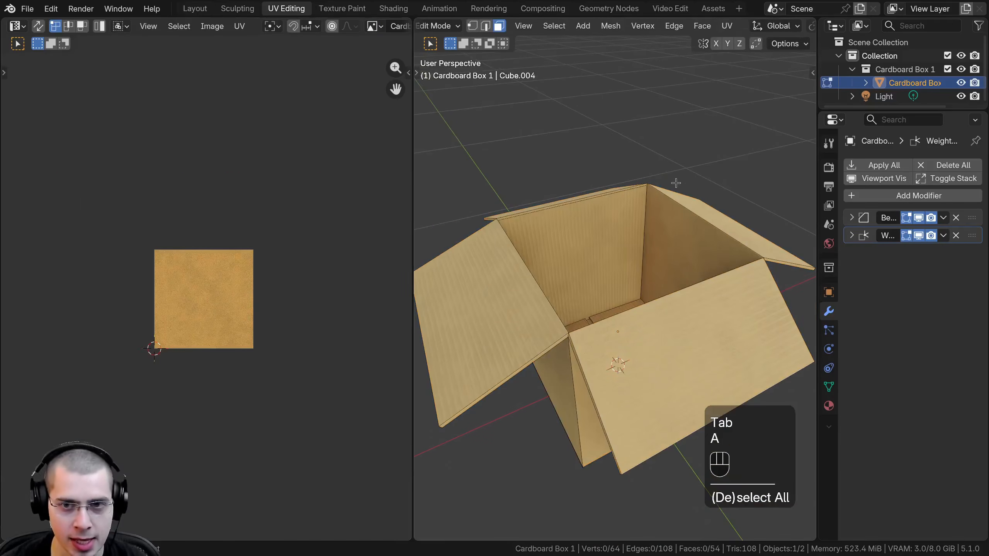
{"action": "key", "text": "a"}
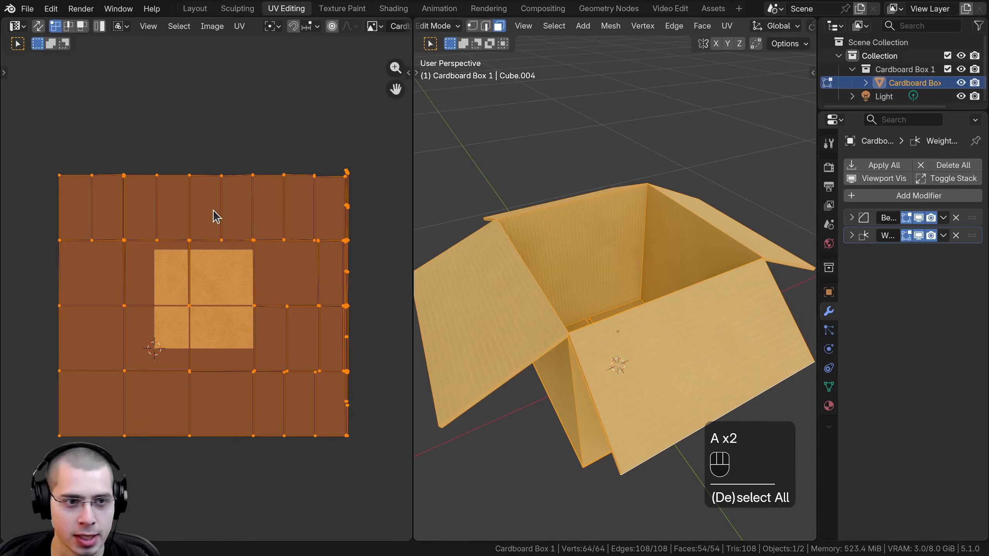
{"action": "key", "text": "a"}
{"action": "key", "text": "a"}
{"action": "key", "text": "s"}
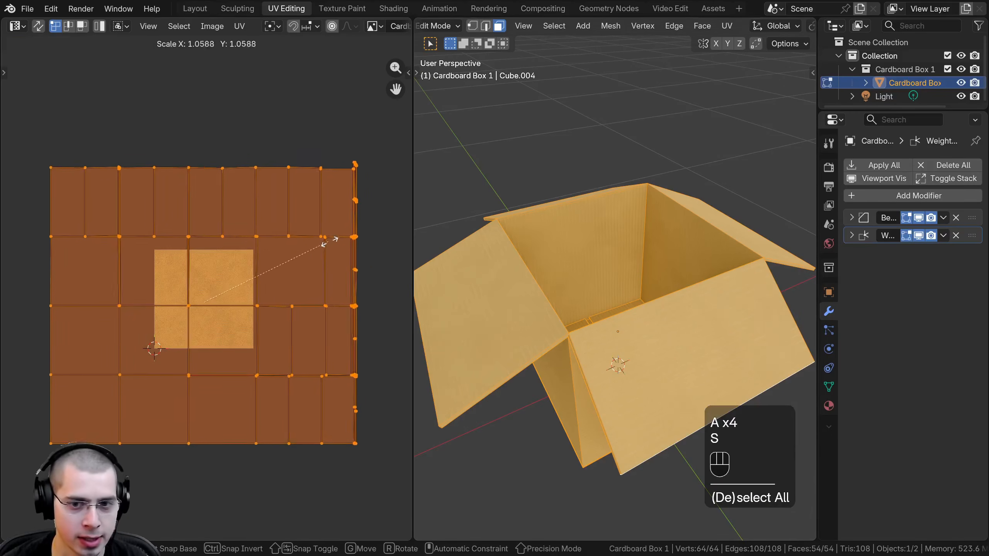
{"action": "left_click", "coordinate": [312, 245]}
Examine the direction of the corrugation lines on the box's flaps, outer sides and underside
{"action": "middle_click_drag", "start_coordinate": [479, 317], "coordinate": [613, 318]}
{"action": "middle_click_drag", "start_coordinate": [613, 318], "coordinate": [588, 314], "text": "shift"}
{"action": "middle_click_drag", "start_coordinate": [533, 345], "coordinate": [572, 359]}
{"action": "scroll", "coordinate": [572, 360], "scroll_direction": "up", "scroll_amount": 1}
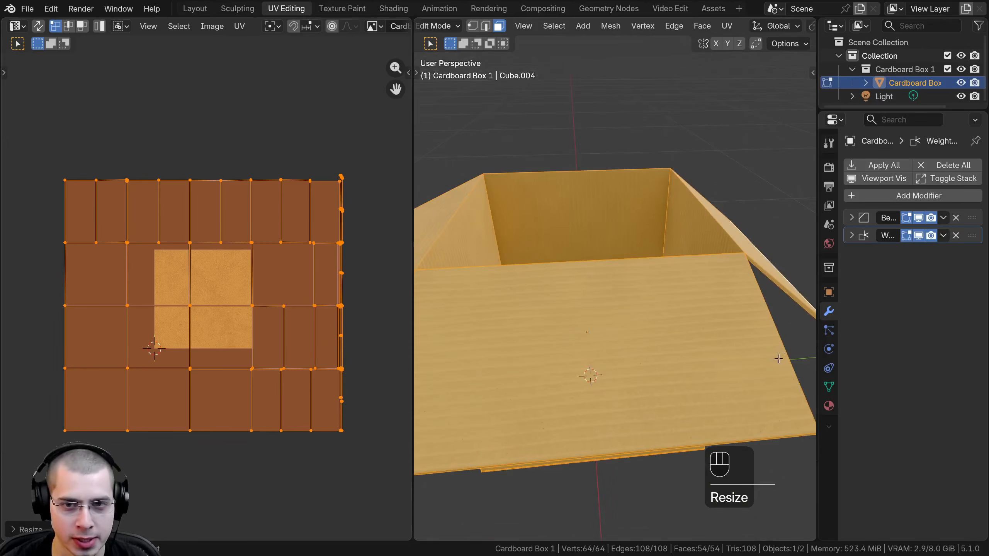
{"action": "middle_click_drag", "start_coordinate": [675, 368], "coordinate": [667, 289]}
{"action": "middle_click_drag", "start_coordinate": [600, 285], "coordinate": [554, 222]}
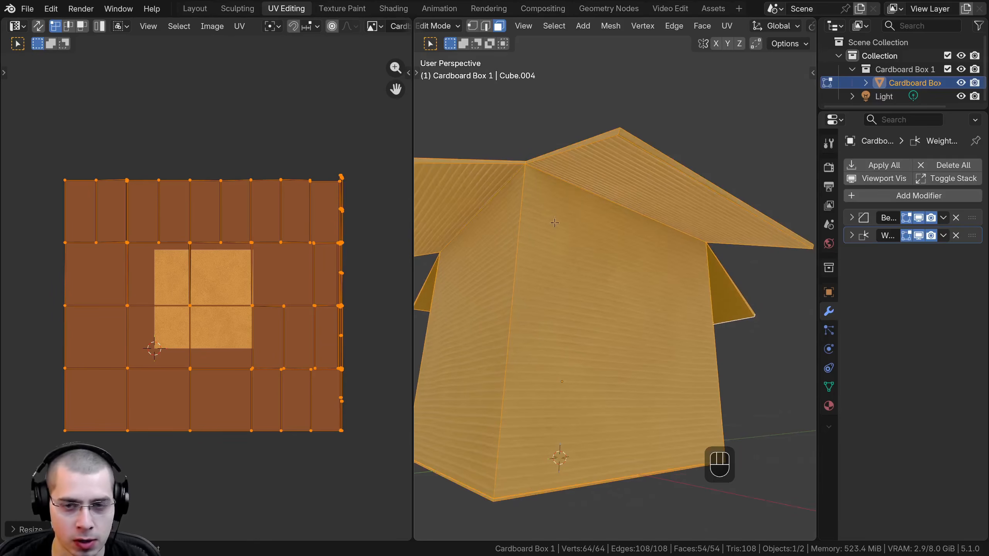
{"action": "middle_click_drag", "start_coordinate": [511, 290], "coordinate": [532, 247]}
{"action": "scroll", "coordinate": [532, 247], "scroll_direction": "up", "scroll_amount": 4}
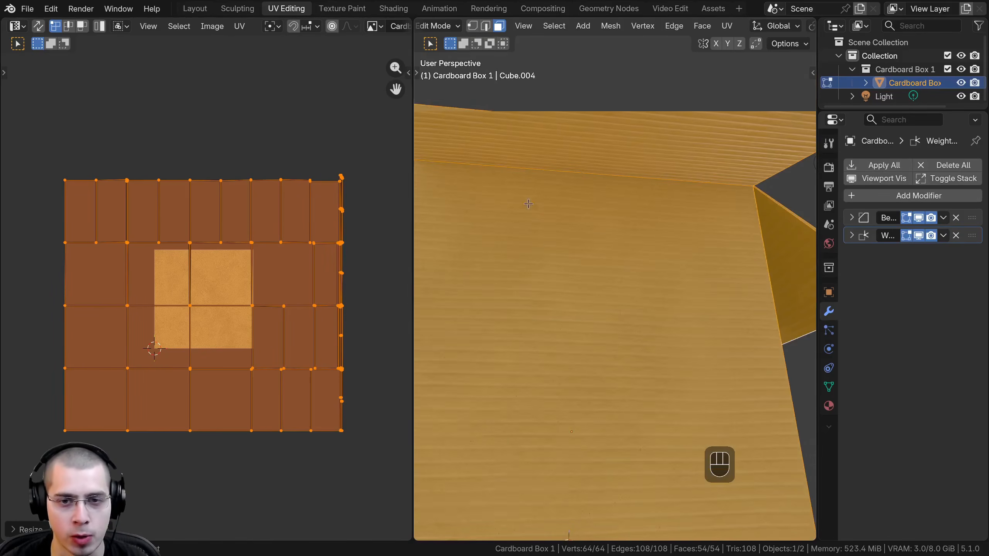
{"action": "scroll", "coordinate": [537, 379], "scroll_direction": "down", "scroll_amount": 4}
{"action": "middle_click_drag", "start_coordinate": [536, 380], "coordinate": [551, 291]}
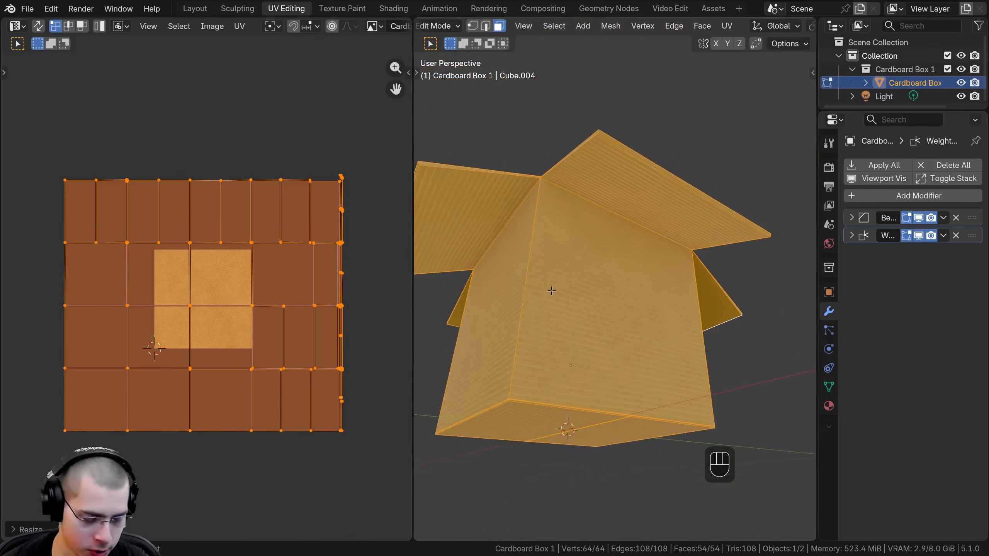
Rotate the UVs of the four outer side faces by 90° and return to Object Mode
{"action": "left_click", "coordinate": [526, 277], "text": "alt"}
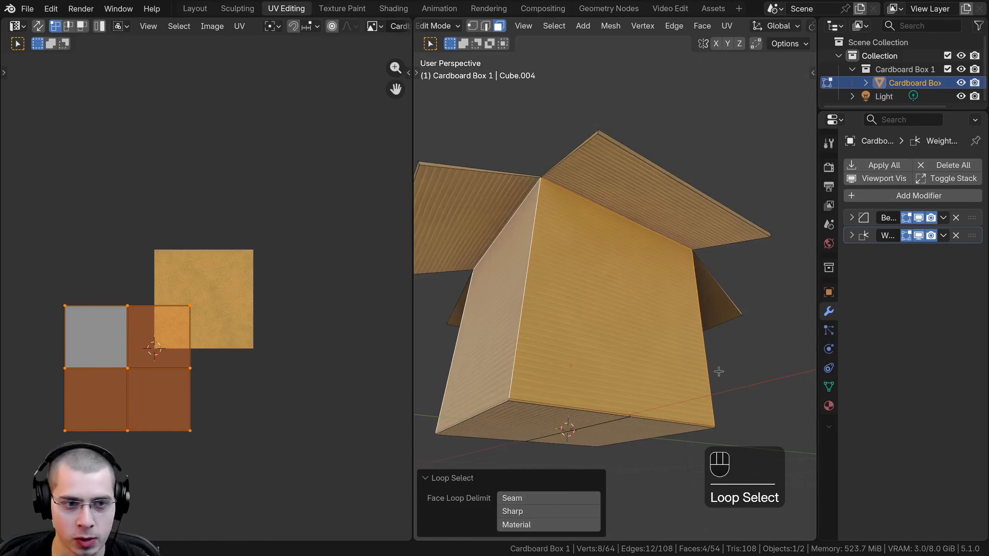
{"action": "middle_click_drag", "start_coordinate": [717, 371], "coordinate": [669, 399]}
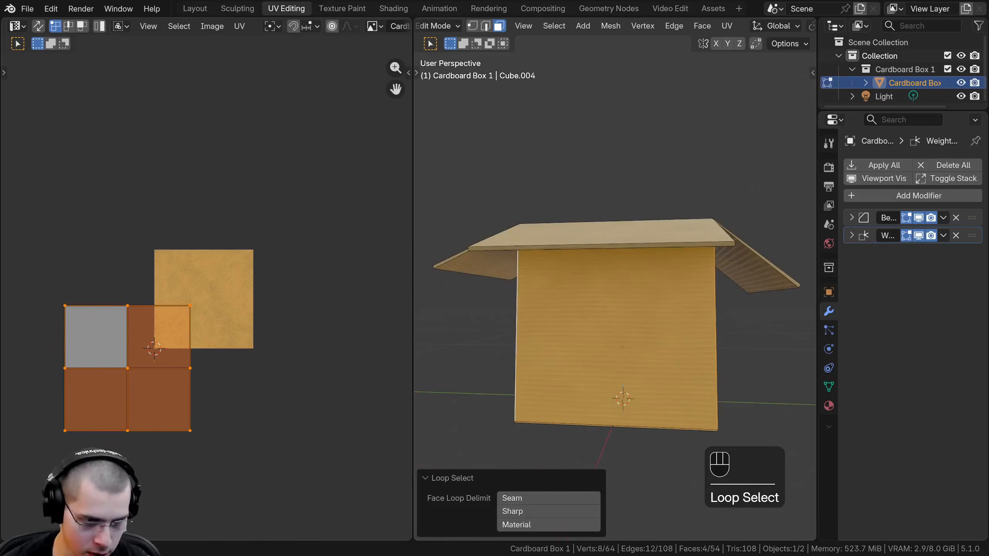
{"action": "type", "text": "r90"}
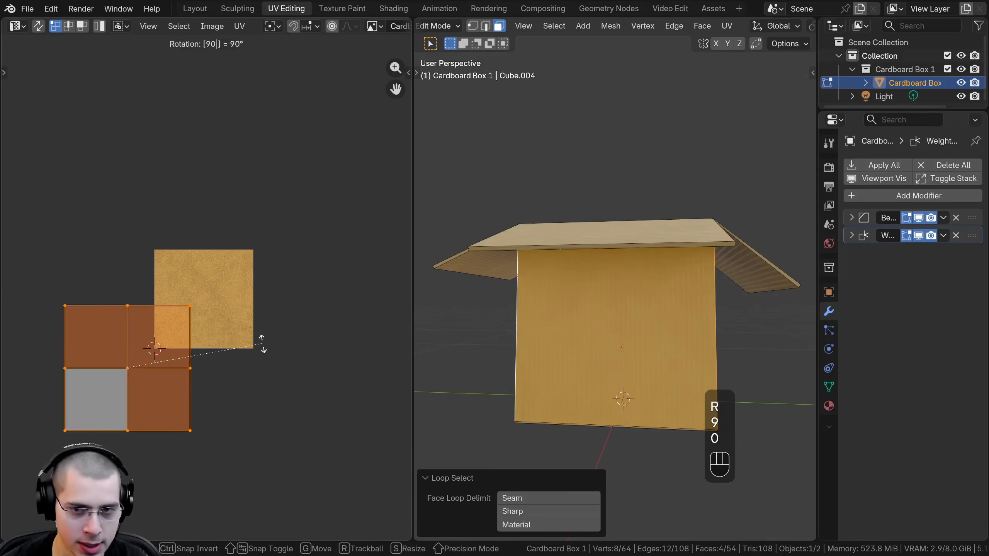
{"action": "key", "text": "Return"}
{"action": "middle_click_drag", "start_coordinate": [614, 232], "coordinate": [609, 360]}
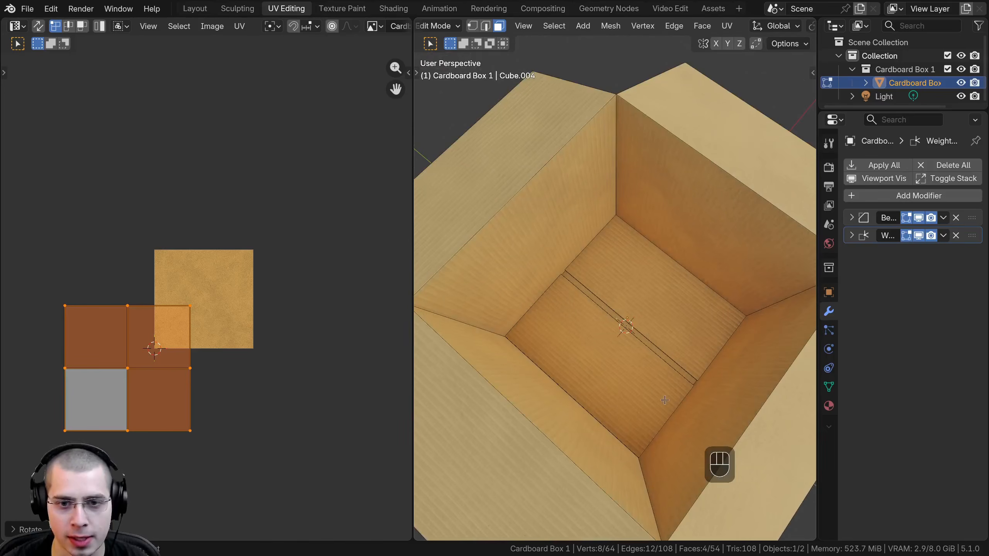
{"action": "middle_click_drag", "start_coordinate": [664, 400], "coordinate": [609, 346]}
{"action": "scroll", "coordinate": [598, 220], "scroll_direction": "down", "scroll_amount": 3}
{"action": "middle_click_drag", "start_coordinate": [598, 220], "coordinate": [629, 263]}
{"action": "key", "text": "Tab"}
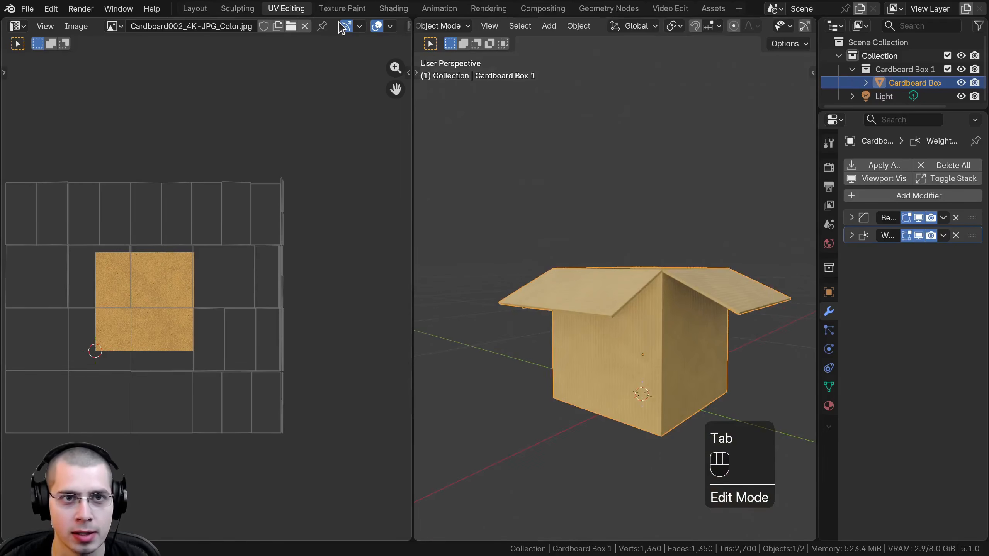
Return to the Shading workspace and add an Image Texture node above the Textures frame
{"action": "left_click", "coordinate": [391, 8]}
{"action": "mouse_move", "coordinate": [158, 327]}
{"action": "middle_mouse_down"}
{"action": "mouse_move", "coordinate": [200, 383]}
{"action": "mouse_move", "coordinate": [187, 345]}
{"action": "middle_mouse_up"}
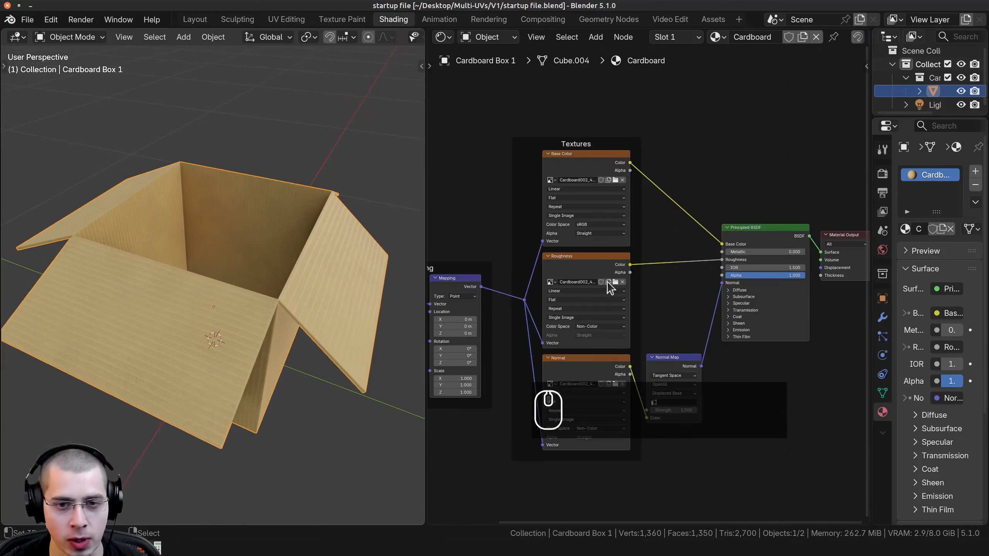
{"action": "scroll", "coordinate": [591, 148], "scroll_direction": "up", "scroll_amount": 5, "text": "shift"}
{"action": "key", "text": "shift+a"}
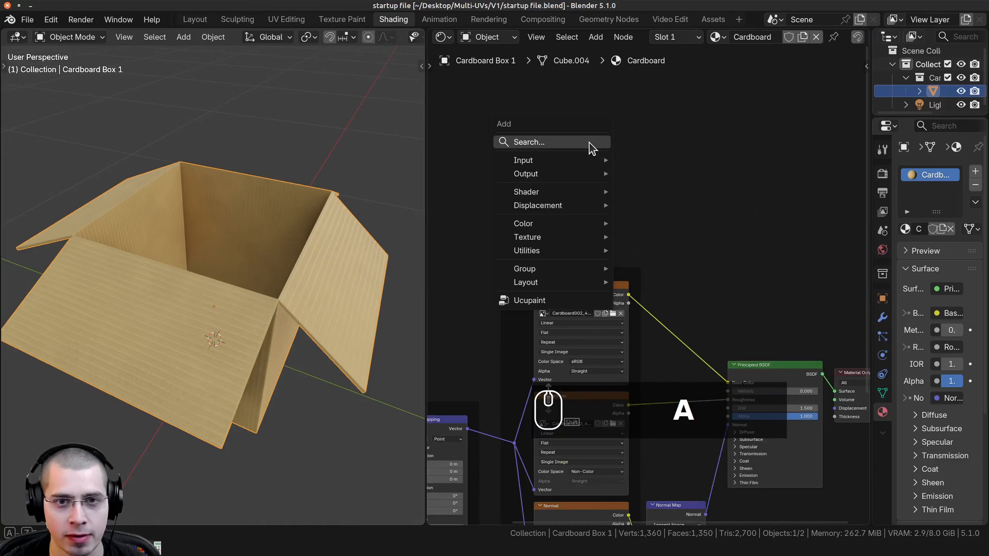
{"action": "left_click", "coordinate": [589, 142]}
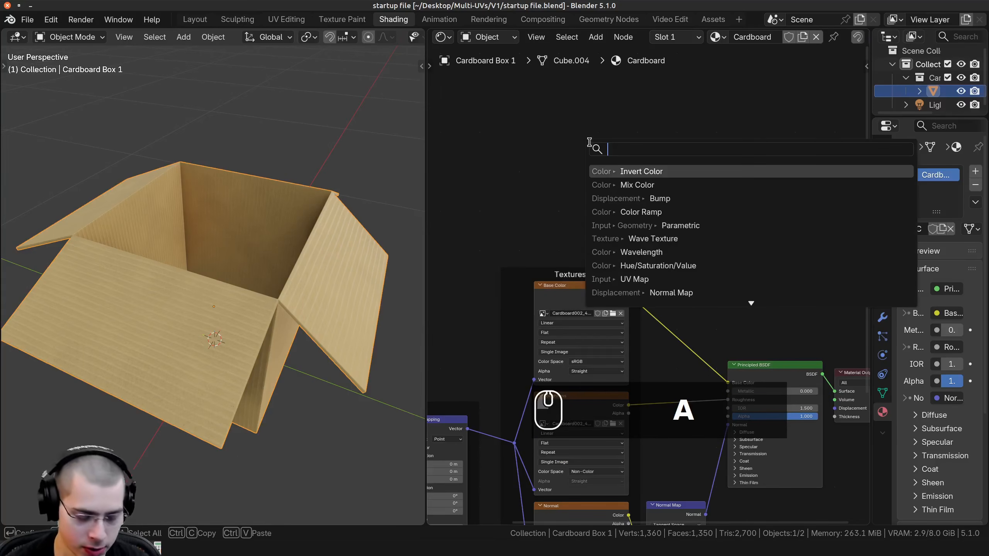
{"action": "type", "text": "ima"}
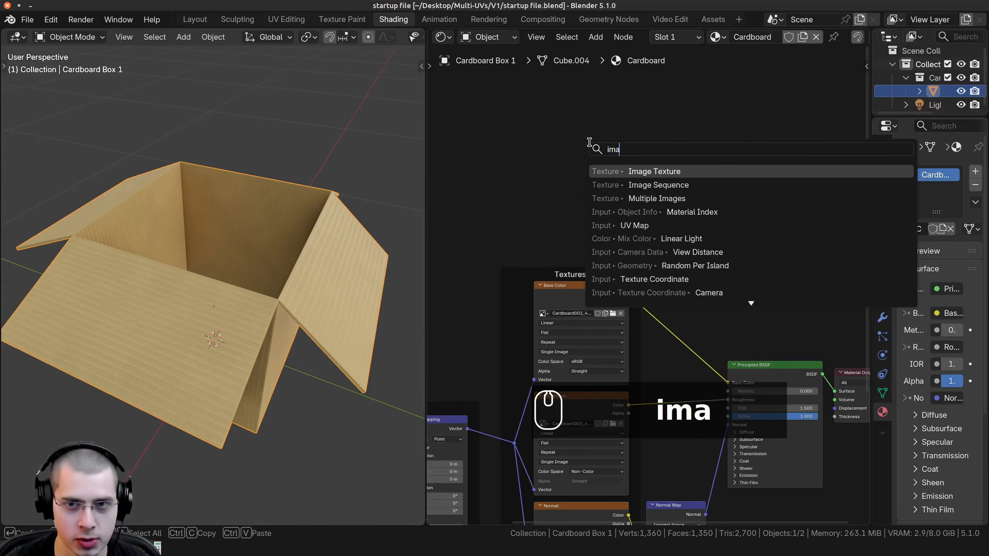
{"action": "left_click", "coordinate": [628, 171]}
{"action": "left_click", "coordinate": [631, 174]}
Load Decal_12_opacity-4K.png from the decal_12-4K folder into the new Image Texture node
{"action": "scroll", "coordinate": [607, 279], "scroll_direction": "up", "scroll_amount": 3}
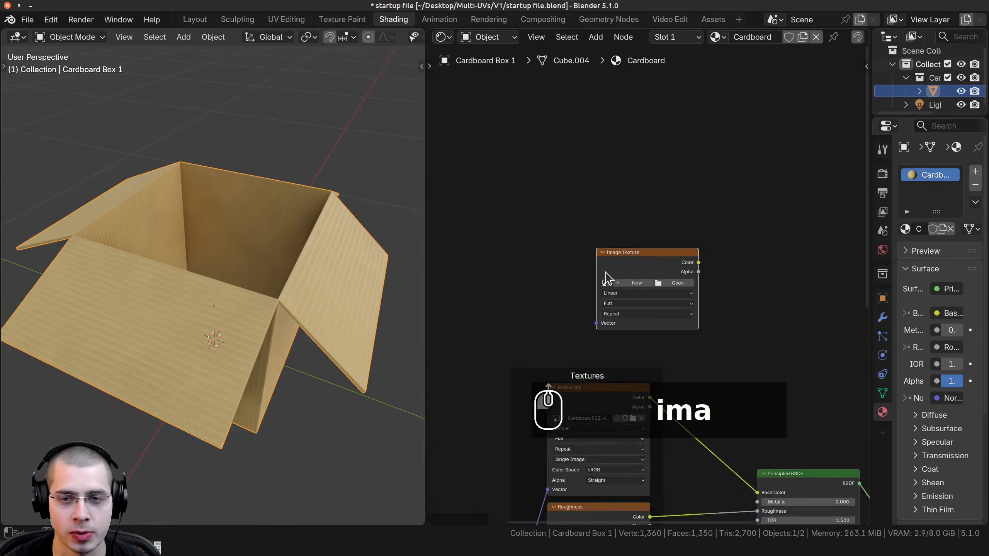
{"action": "middle_click_drag", "start_coordinate": [708, 295], "coordinate": [703, 282]}
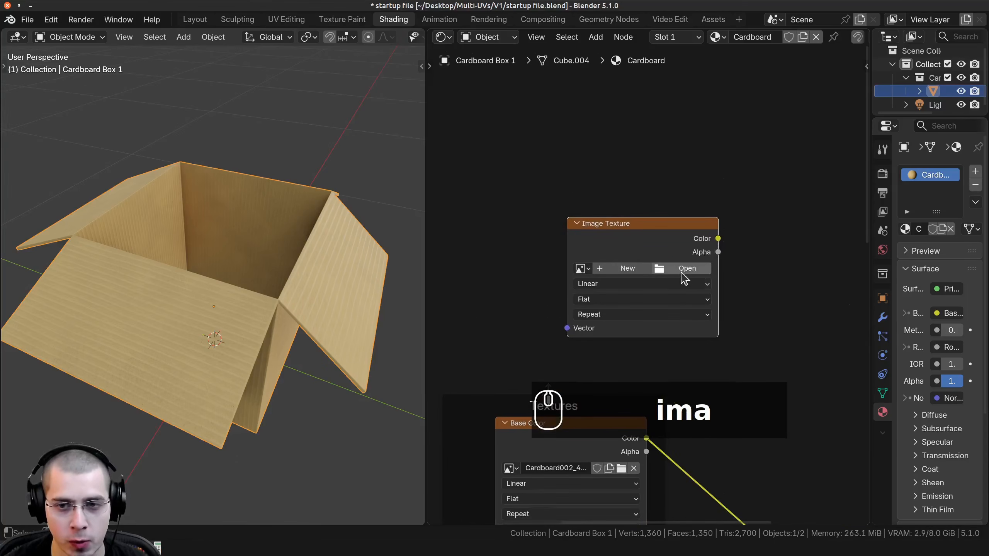
{"action": "left_click", "coordinate": [684, 276]}
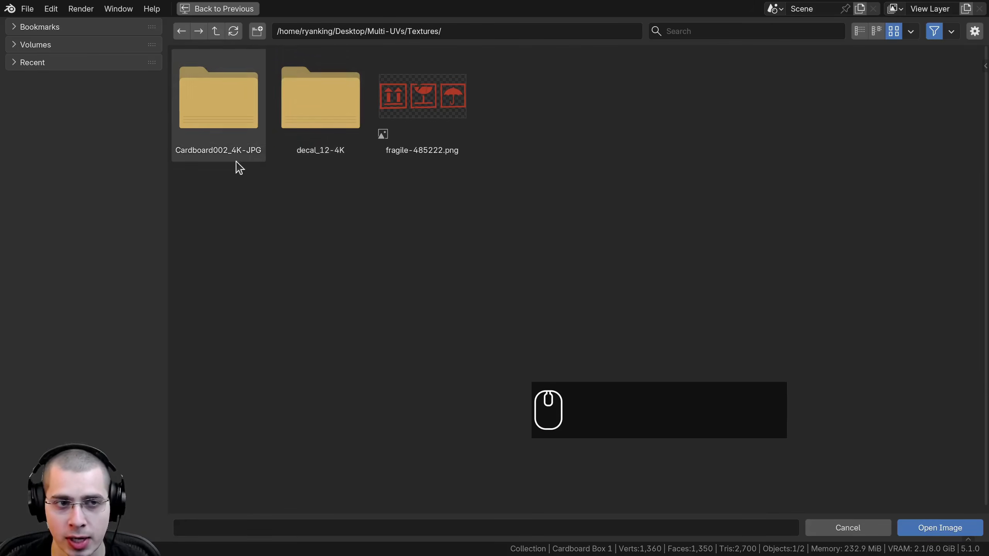
{"action": "left_click", "coordinate": [323, 121]}
{"action": "double_click", "coordinate": [323, 121]}
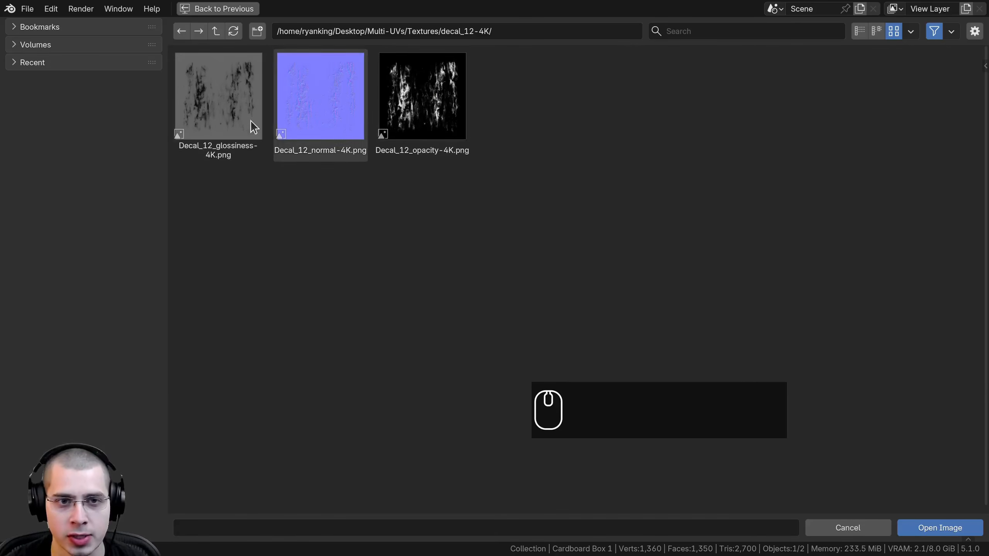
{"action": "left_click", "coordinate": [426, 105]}
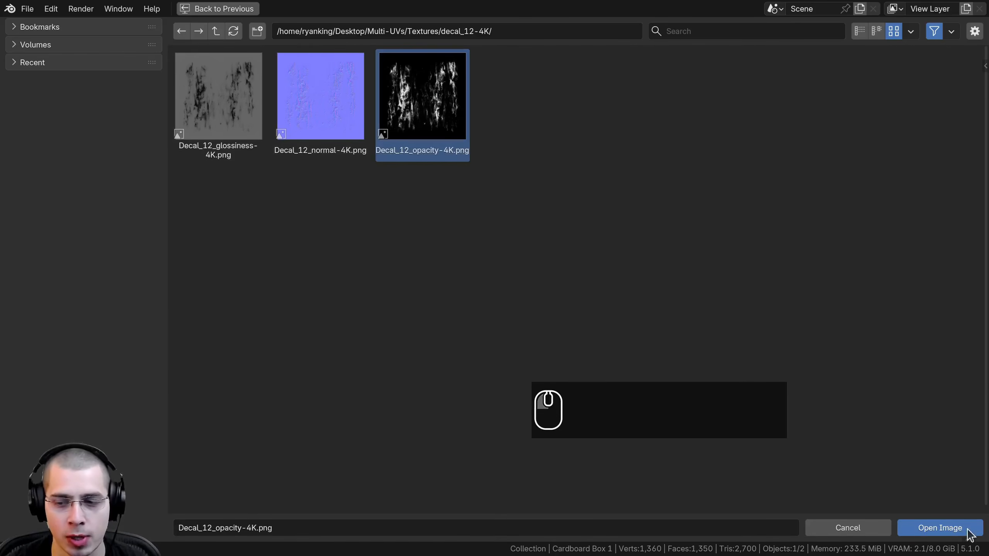
{"action": "left_click", "coordinate": [950, 529]}
{"action": "scroll", "coordinate": [623, 250], "scroll_direction": "down", "scroll_amount": 4}
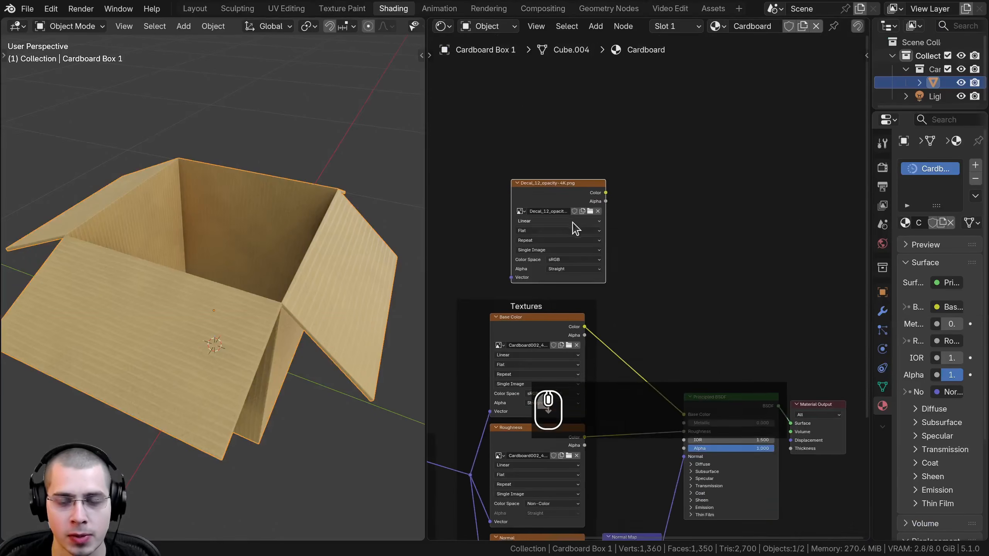
{"action": "left_click", "coordinate": [551, 216]}
Insert a Mix Color node between the Base Color texture and the Principled BSDF's base color
{"action": "left_click_drag", "start_coordinate": [426, 331], "coordinate": [337, 334]}
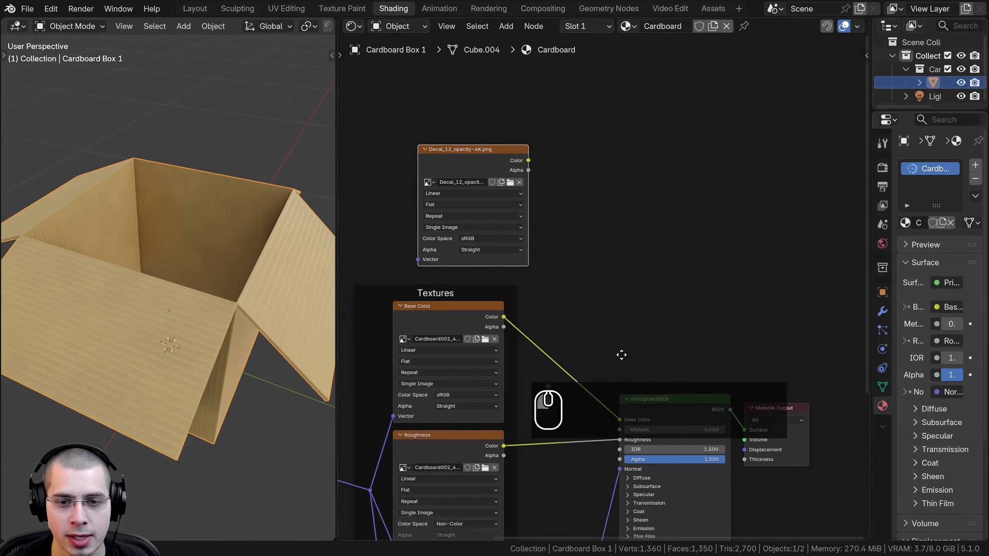
{"action": "middle_click_drag", "start_coordinate": [621, 353], "coordinate": [637, 338]}
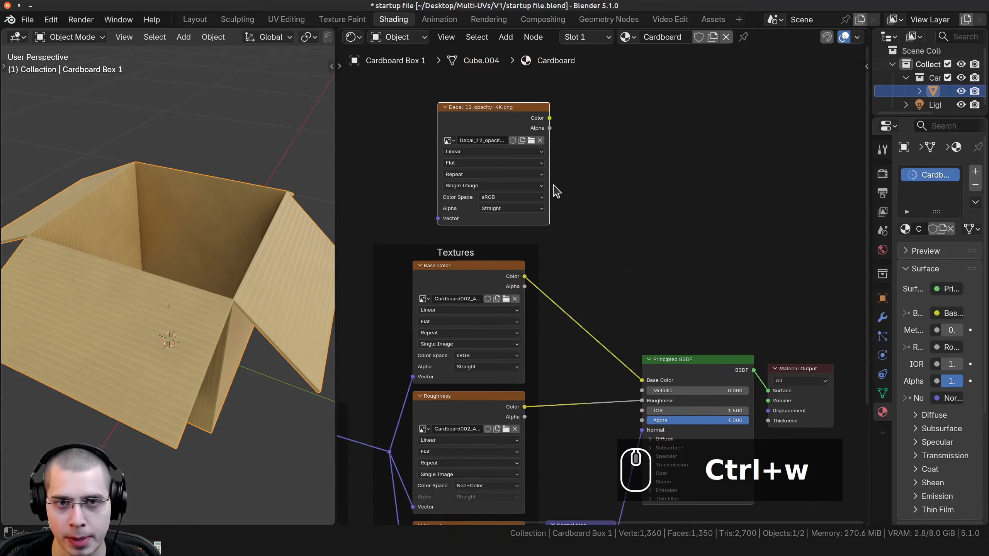
{"action": "key", "text": "shift+a"}
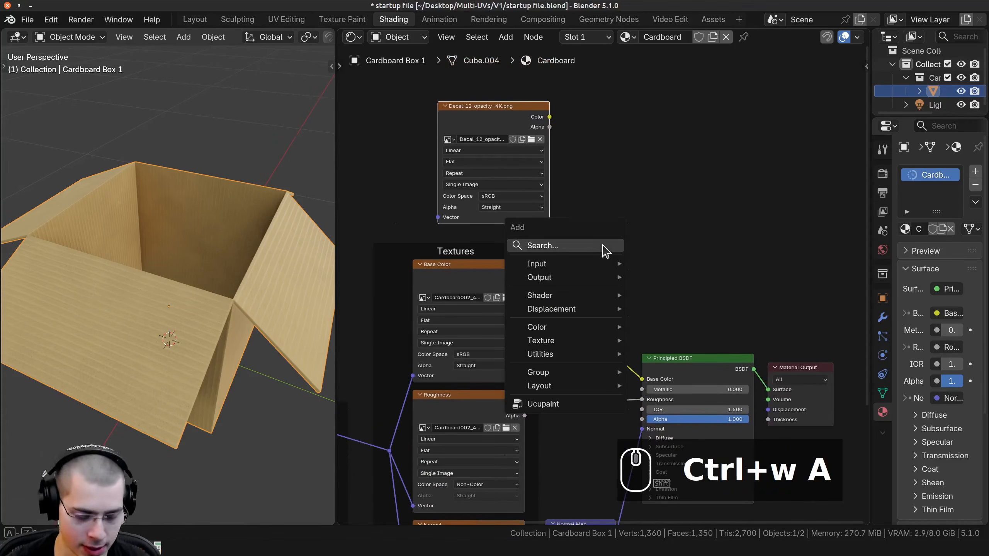
{"action": "type", "text": "mix"}
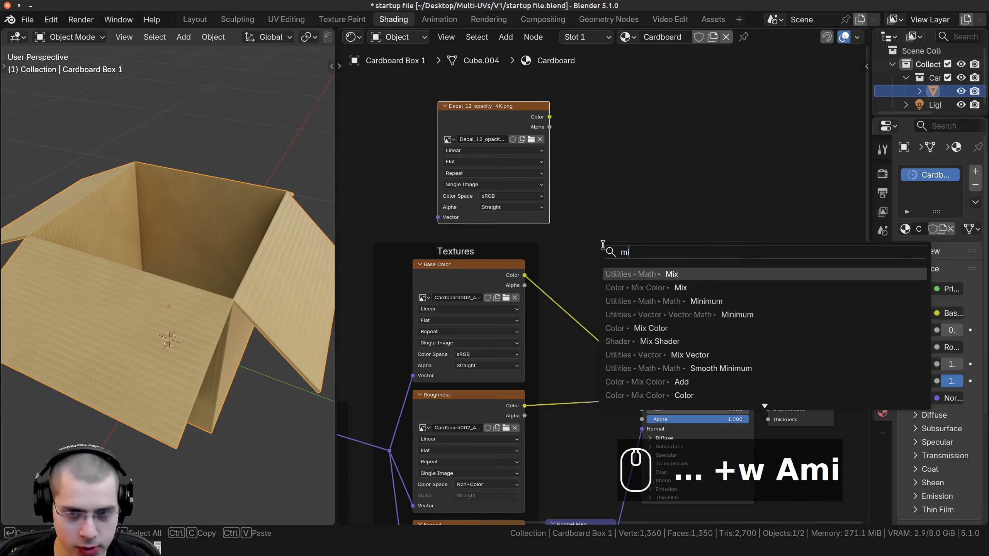
{"action": "left_click", "coordinate": [676, 287]}
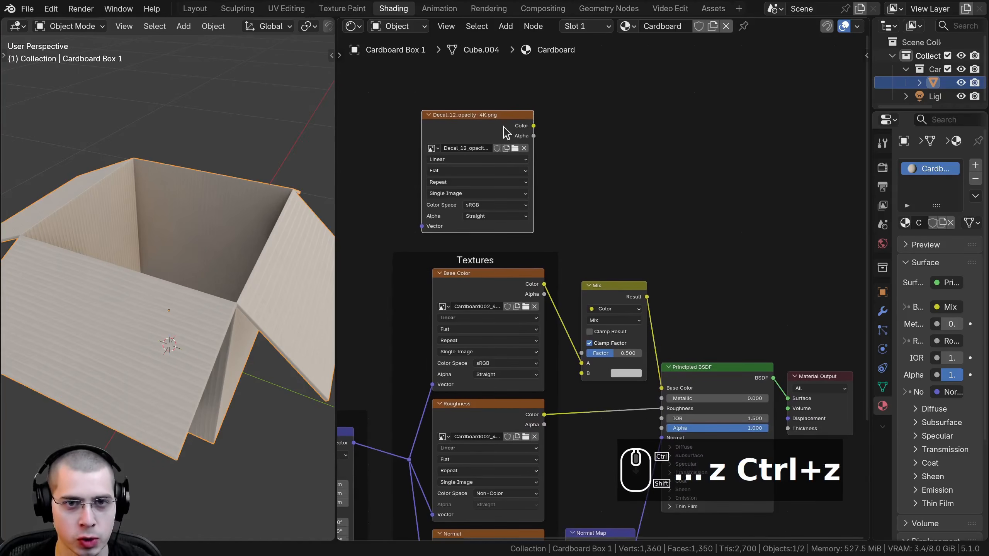
Preview the decal opacity texture directly on the box and examine one of its outer sides
{"action": "left_click", "coordinate": [498, 130], "text": "ctrl+shift"}
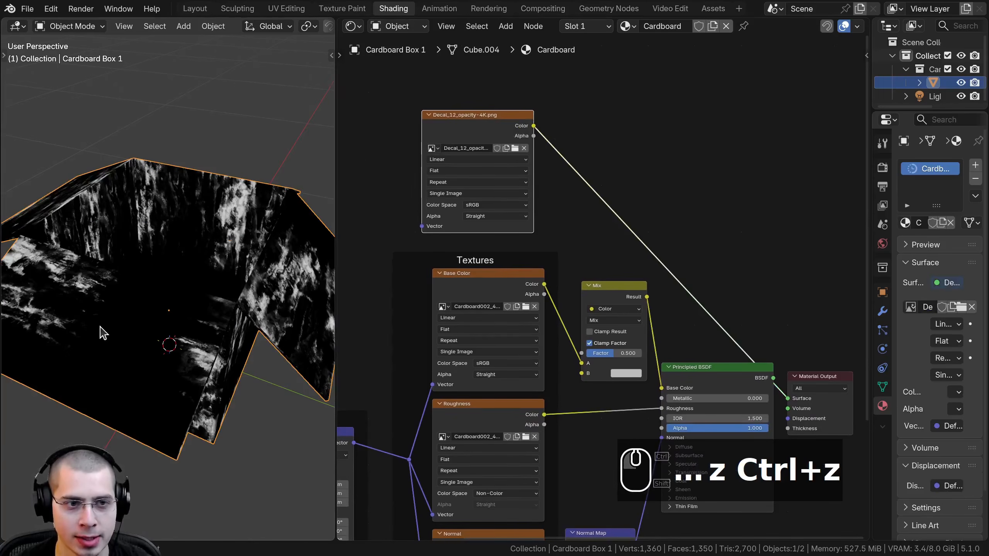
{"action": "middle_click_drag", "start_coordinate": [103, 336], "coordinate": [116, 351]}
{"action": "scroll", "coordinate": [137, 427], "scroll_direction": "up", "scroll_amount": 3}
{"action": "middle_click_drag", "start_coordinate": [133, 420], "coordinate": [132, 268]}
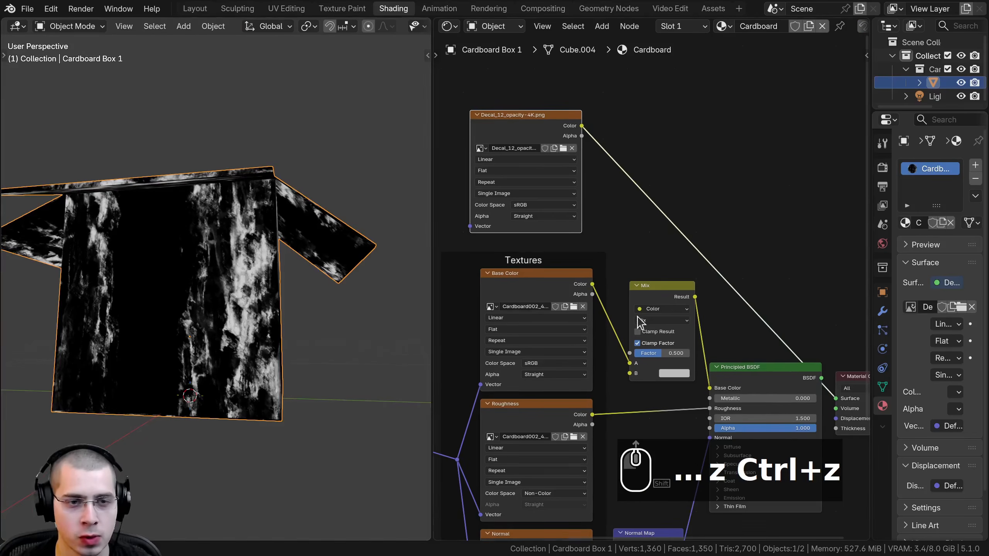
Connect the decal opacity texture's color output to the Mix node's factor
{"action": "middle_click_drag", "start_coordinate": [589, 262], "coordinate": [614, 239]}
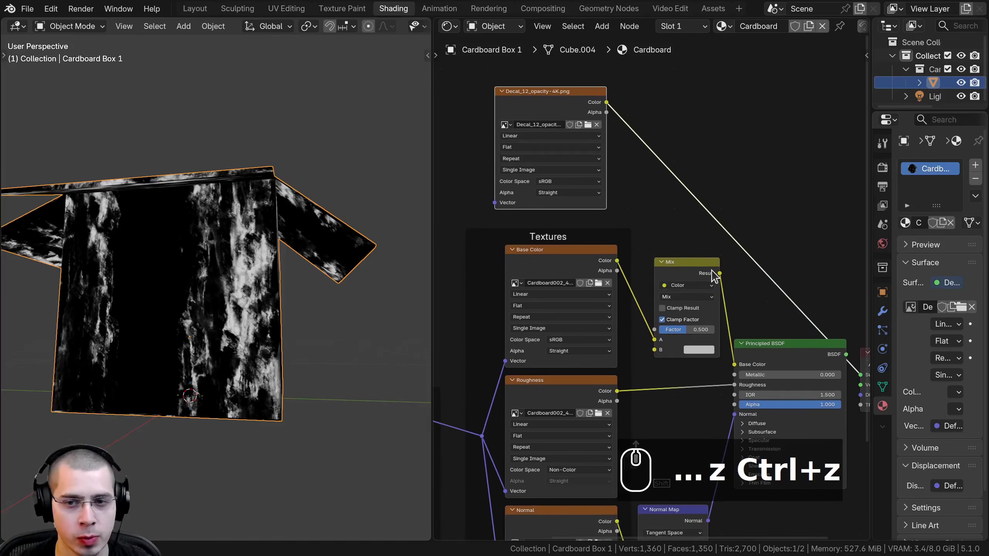
{"action": "middle_click_drag", "start_coordinate": [712, 275], "coordinate": [572, 96]}
{"action": "scroll", "coordinate": [572, 96], "scroll_direction": "up", "scroll_amount": 1}
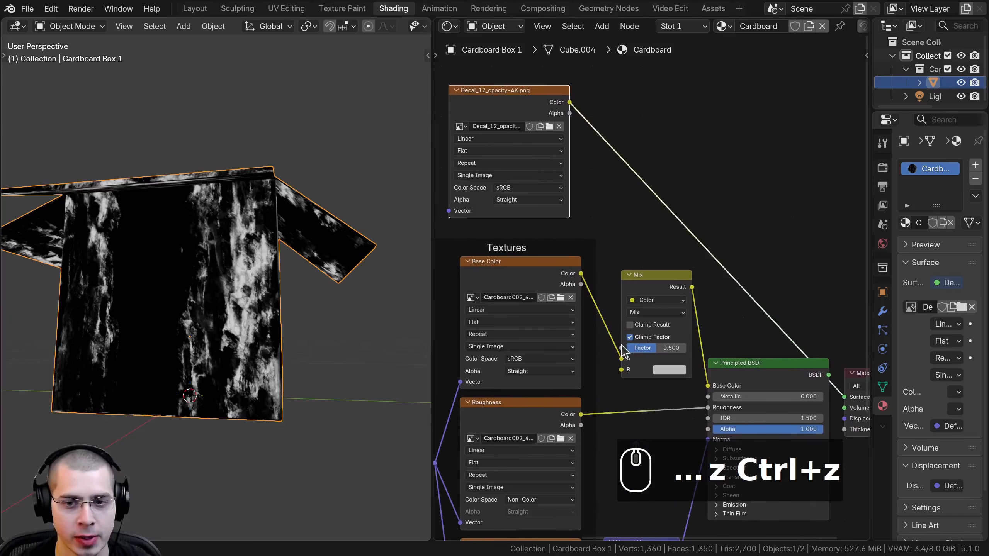
{"action": "left_click_drag", "start_coordinate": [569, 102], "coordinate": [621, 348]}
{"action": "middle_click_drag", "start_coordinate": [653, 353], "coordinate": [650, 350]}
{"action": "scroll", "coordinate": [650, 350], "scroll_direction": "up", "scroll_amount": 2}
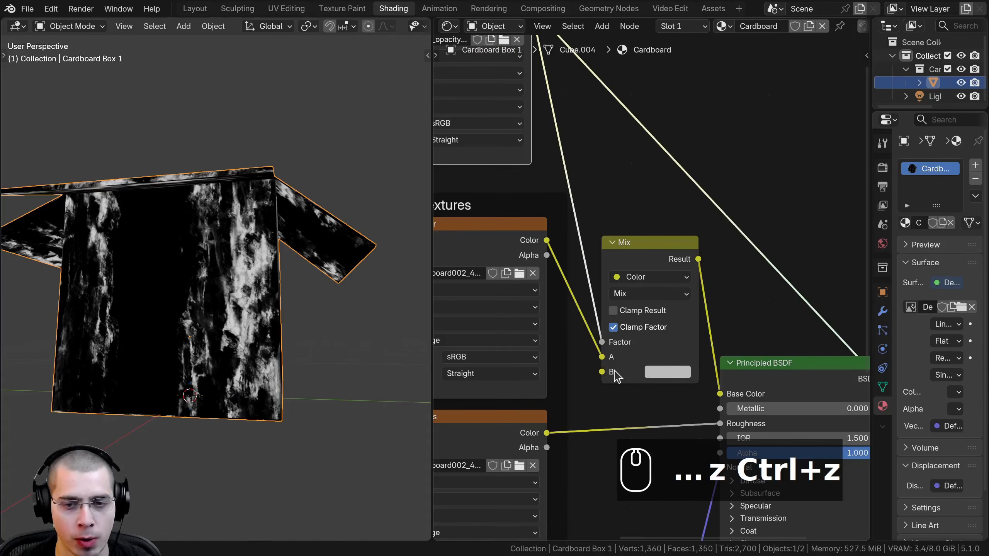
Compare the opacity mask's black and white areas with the previewed Mix node output on the box's side
{"action": "scroll", "coordinate": [277, 234], "scroll_direction": "up", "scroll_amount": 3}
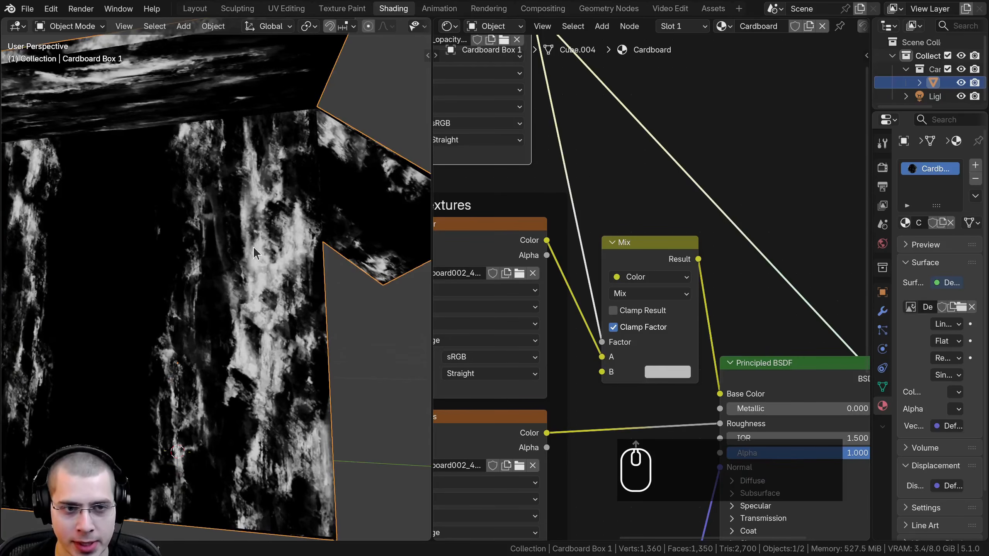
{"action": "middle_click_drag", "start_coordinate": [194, 245], "coordinate": [224, 234], "text": "shift"}
{"action": "middle_click_drag", "start_coordinate": [163, 206], "coordinate": [203, 258], "text": "shift"}
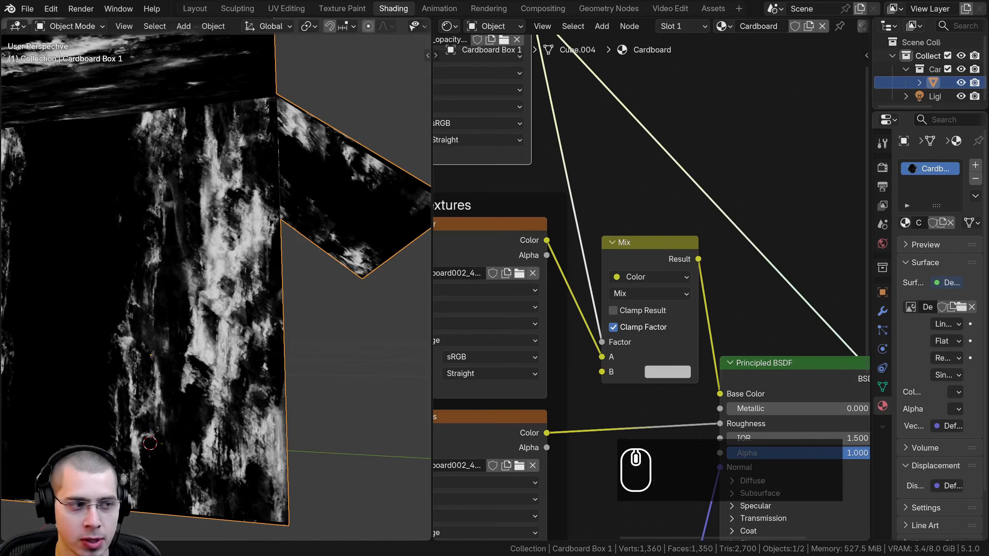
{"action": "scroll", "coordinate": [626, 235], "scroll_direction": "down", "scroll_amount": 2}
{"action": "left_click", "coordinate": [637, 265], "text": "ctrl+shift"}
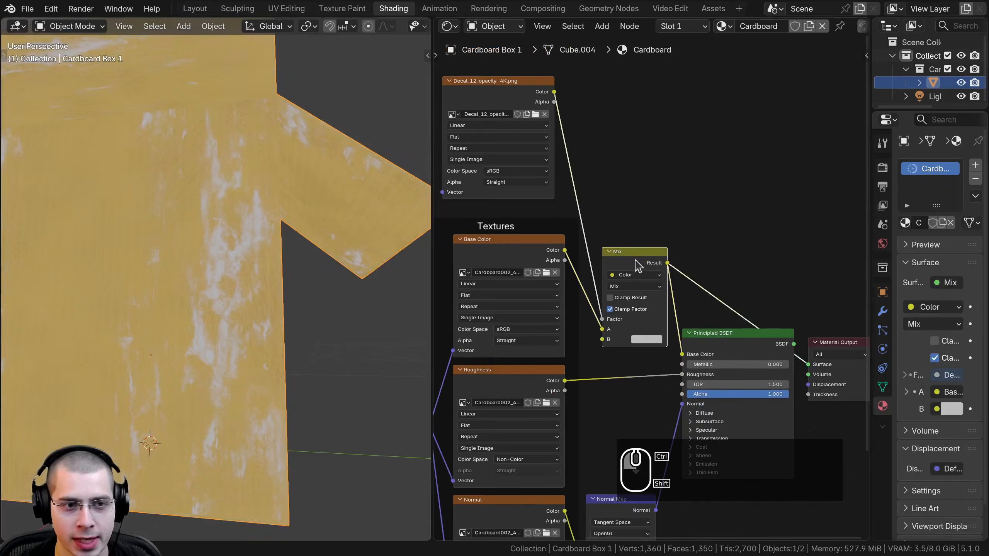
{"action": "scroll", "coordinate": [205, 278], "scroll_direction": "up", "scroll_amount": 3}
{"action": "scroll", "coordinate": [98, 251], "scroll_direction": "down", "scroll_amount": 2}
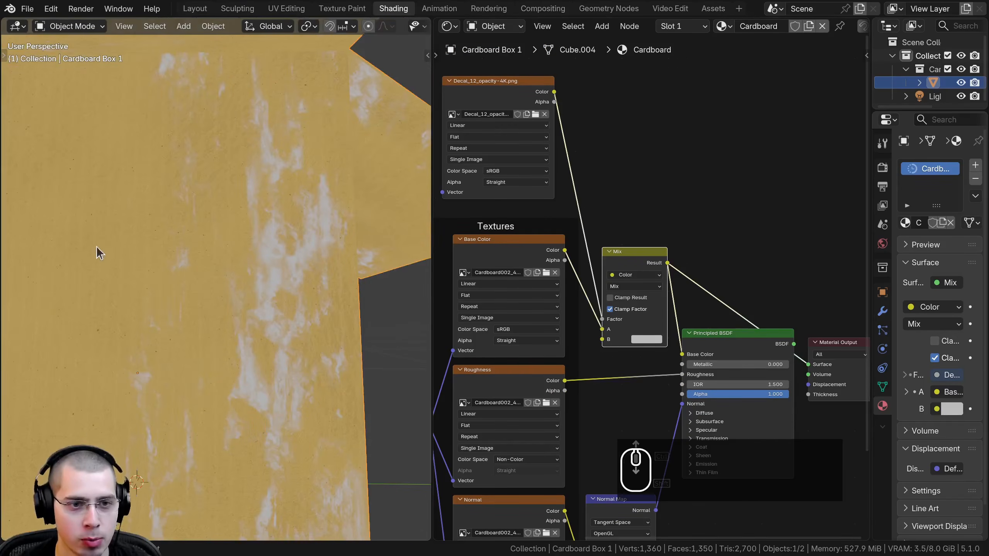
{"action": "scroll", "coordinate": [653, 349], "scroll_direction": "up", "scroll_amount": 1}
{"action": "scroll", "coordinate": [650, 355], "scroll_direction": "up", "scroll_amount": 1}
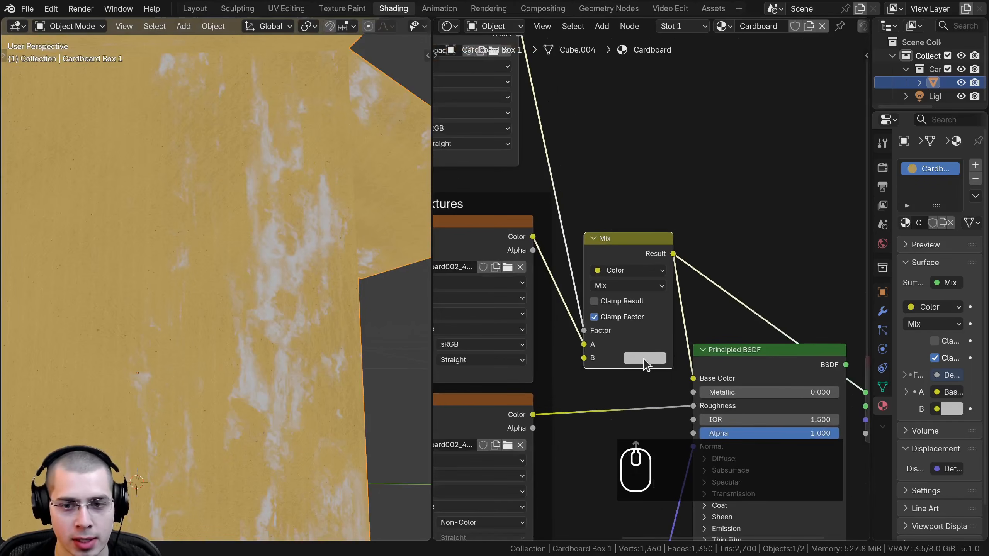
Set the Mix node's B color to a dark, muted brown for the dirt stains
{"action": "left_click", "coordinate": [642, 365]}
{"action": "left_click_drag", "start_coordinate": [740, 183], "coordinate": [673, 205]}
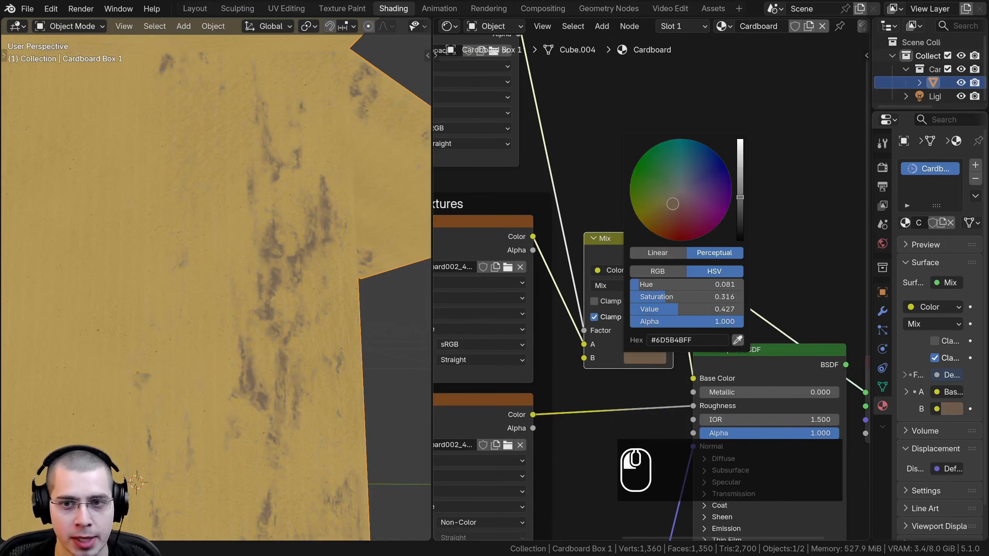
{"action": "left_click_drag", "start_coordinate": [739, 205], "coordinate": [740, 203]}
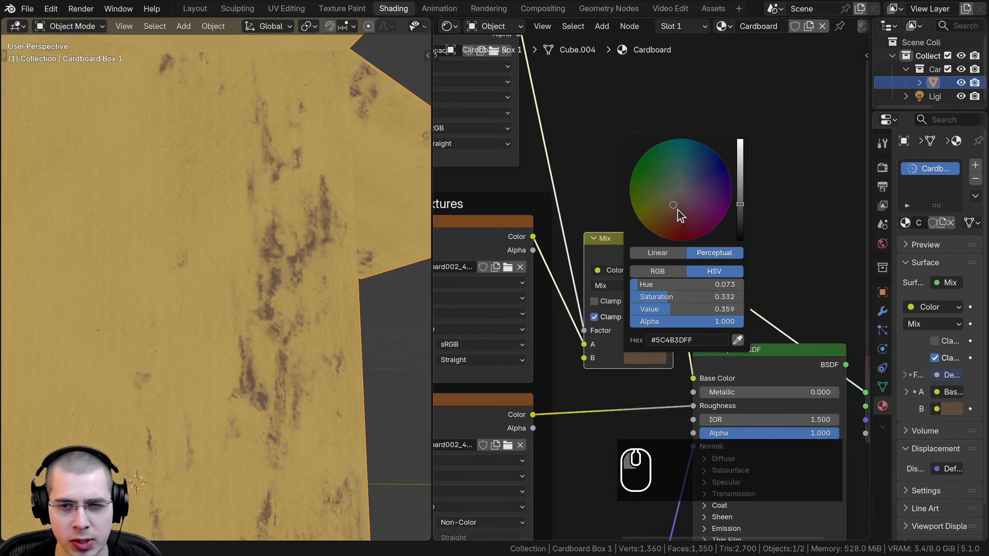
{"action": "left_click_drag", "start_coordinate": [677, 210], "coordinate": [674, 207]}
{"action": "left_click_drag", "start_coordinate": [740, 206], "coordinate": [740, 208]}
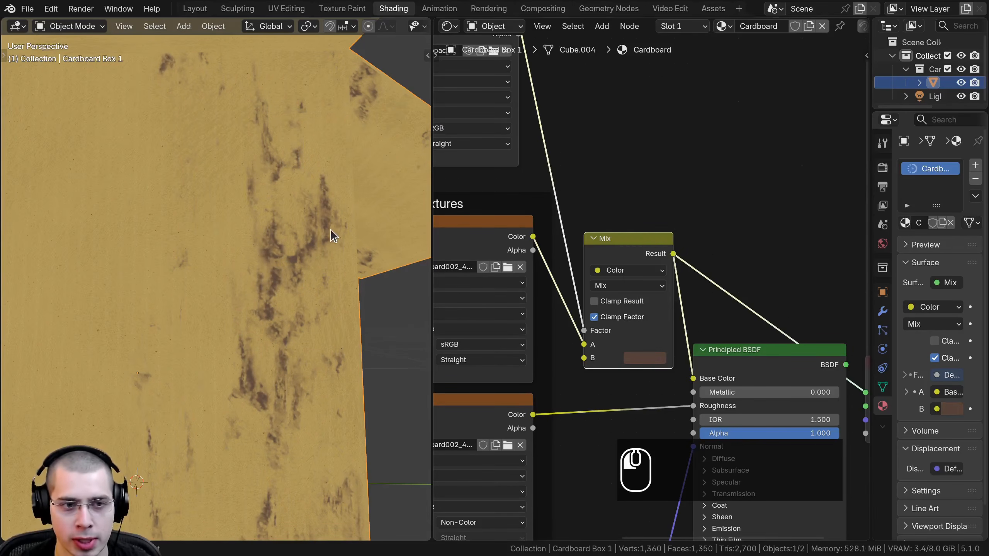
Reconnect the Principled BSDF to the Material Output and move both nodes further from the Mix node
{"action": "scroll", "coordinate": [303, 243], "scroll_direction": "down", "scroll_amount": 5}
{"action": "middle_click_drag", "start_coordinate": [275, 256], "coordinate": [298, 281]}
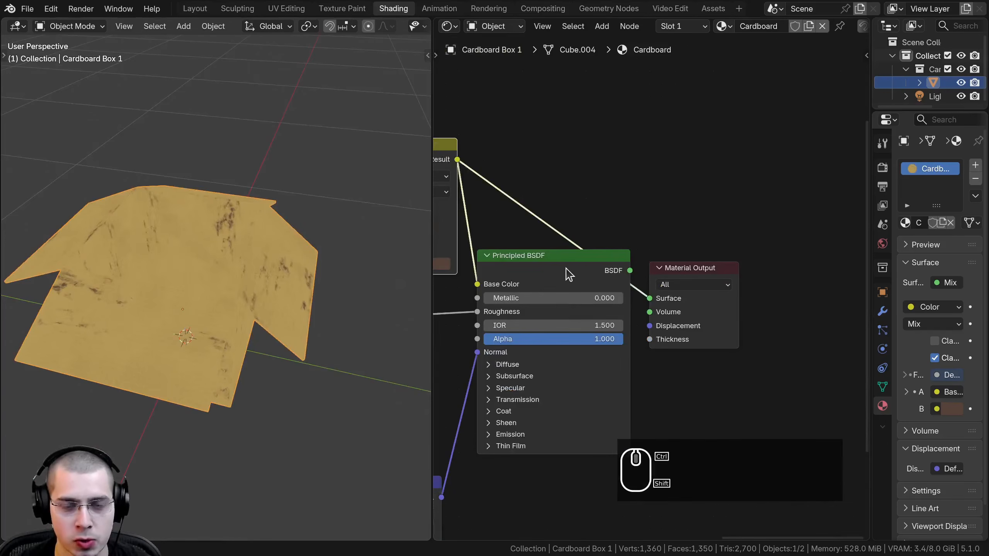
{"action": "left_click", "coordinate": [566, 268], "text": "ctrl+shift"}
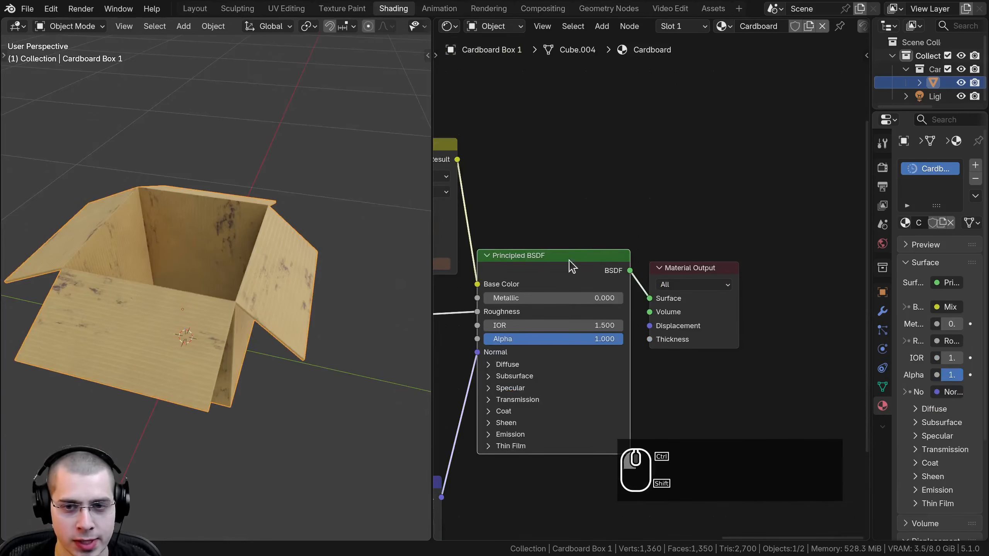
{"action": "left_click_drag", "start_coordinate": [580, 215], "coordinate": [701, 304]}
{"action": "key", "text": "g"}
{"action": "left_click", "coordinate": [720, 302]}
{"action": "scroll", "coordinate": [662, 308], "scroll_direction": "down", "scroll_amount": 3}
{"action": "middle_click_drag", "start_coordinate": [448, 316], "coordinate": [545, 312]}
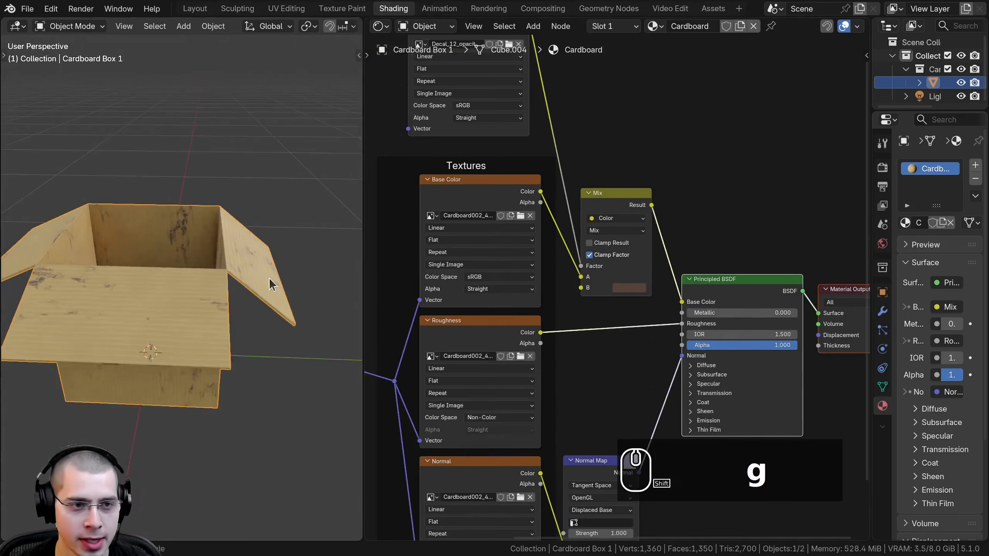
Check the stains around the box, switch to the UV Editing workspace and select one outer side face
{"action": "scroll", "coordinate": [268, 278], "scroll_direction": "up", "scroll_amount": 5}
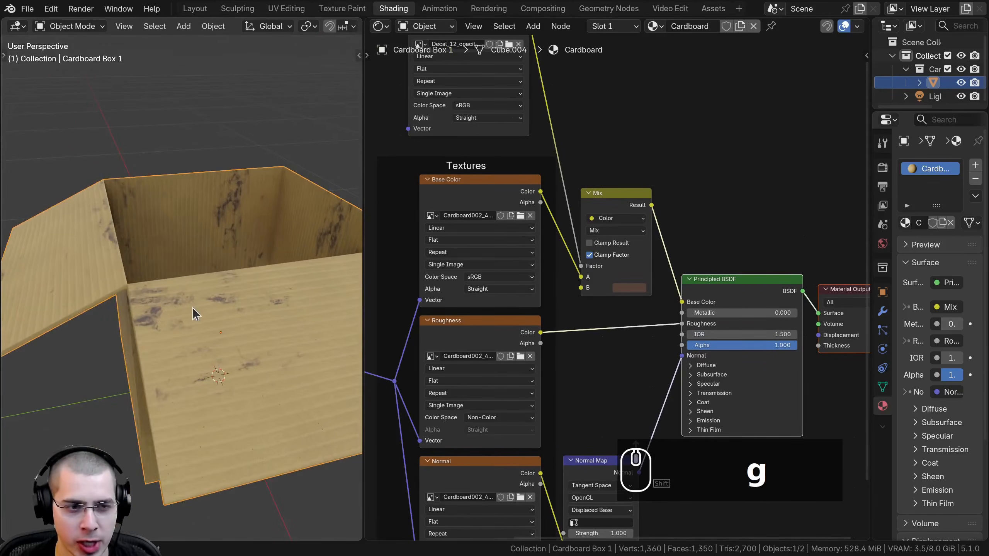
{"action": "scroll", "coordinate": [192, 308], "scroll_direction": "down", "scroll_amount": 4}
{"action": "middle_click_drag", "start_coordinate": [264, 272], "coordinate": [173, 296]}
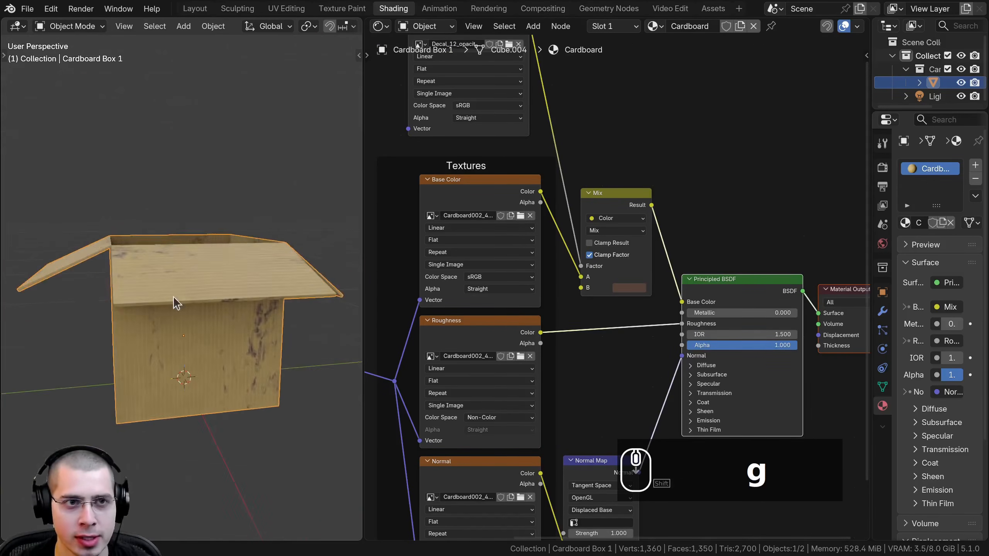
{"action": "left_click", "coordinate": [276, 9]}
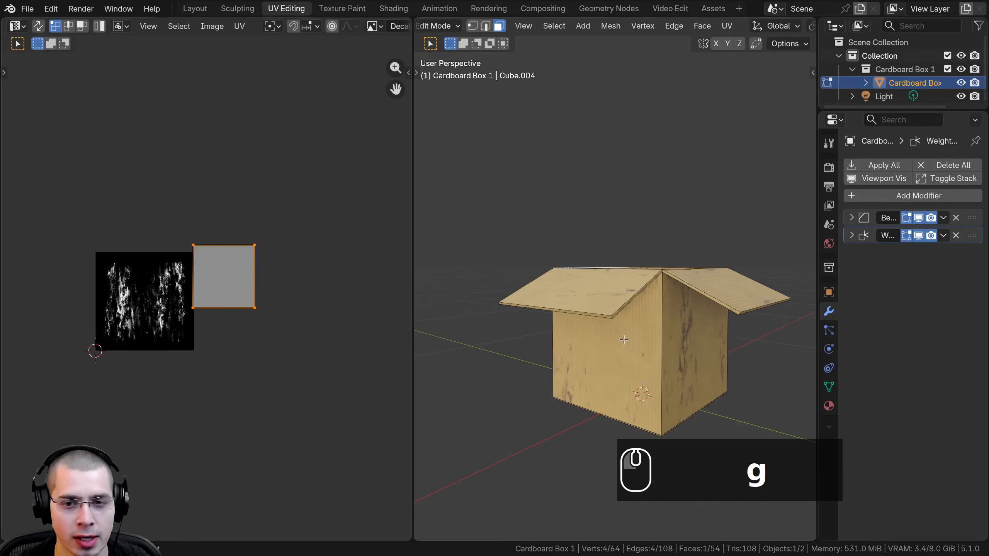
{"action": "middle_click_drag", "start_coordinate": [623, 339], "coordinate": [610, 261]}
{"action": "right_click", "coordinate": [628, 291]}
{"action": "scroll", "coordinate": [656, 213], "scroll_direction": "up", "scroll_amount": 2}
{"action": "middle_click_drag", "start_coordinate": [149, 346], "coordinate": [226, 343]}
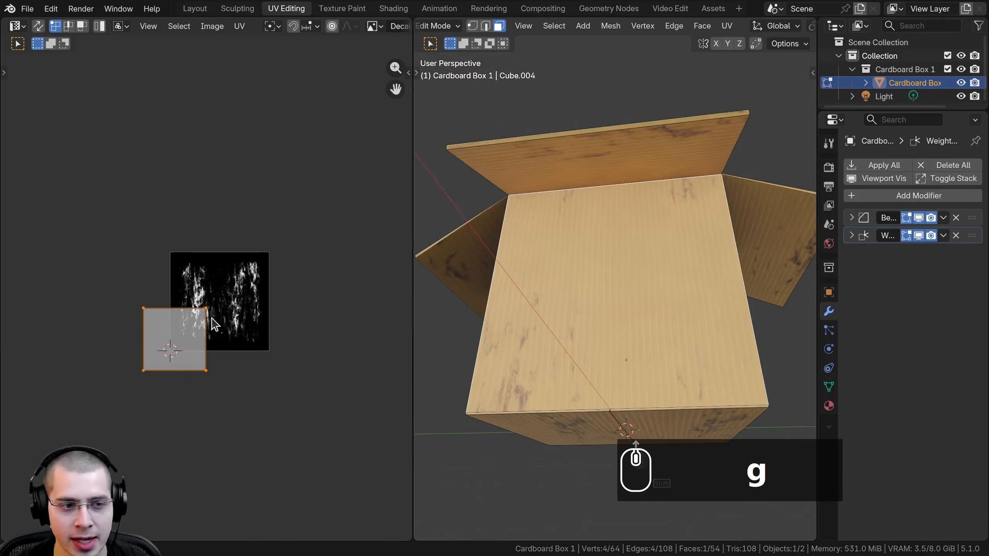
Try scaling up the selected side face's UVs to test how the stains and cardboard texture respond
{"action": "scroll", "coordinate": [226, 343], "scroll_direction": "up", "scroll_amount": 1}
{"action": "key", "text": "s"}
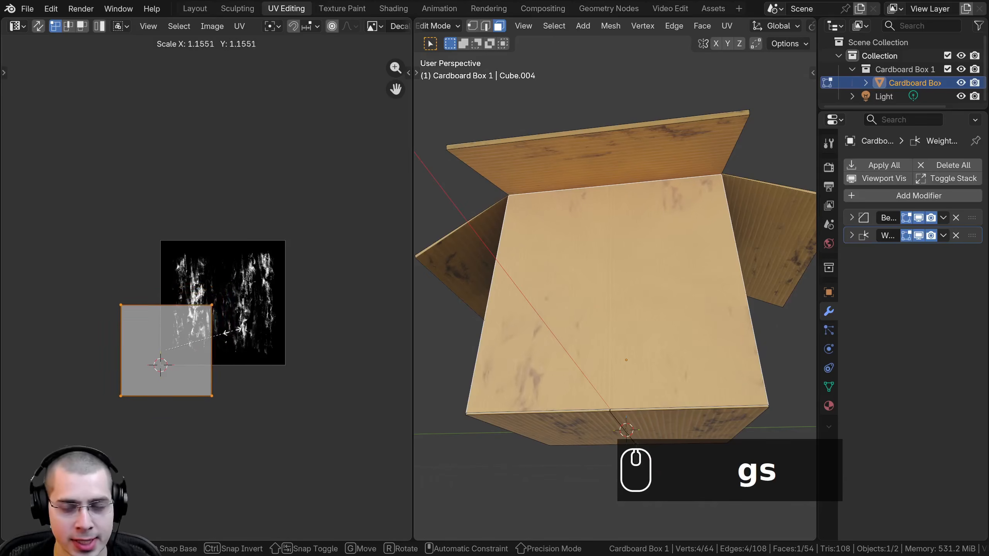
{"action": "right_click", "coordinate": [300, 333]}
{"action": "middle_click_drag", "start_coordinate": [588, 381], "coordinate": [636, 353], "text": "shift"}
{"action": "scroll", "coordinate": [637, 354], "scroll_direction": "up", "scroll_amount": 4}
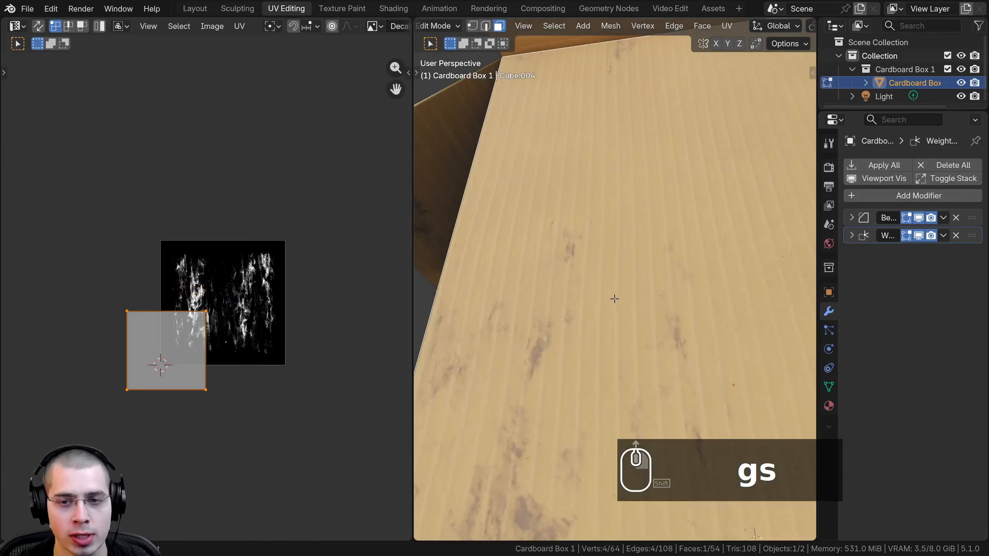
{"action": "scroll", "coordinate": [636, 354], "scroll_direction": "down", "scroll_amount": 1}
{"action": "key", "text": "s"}
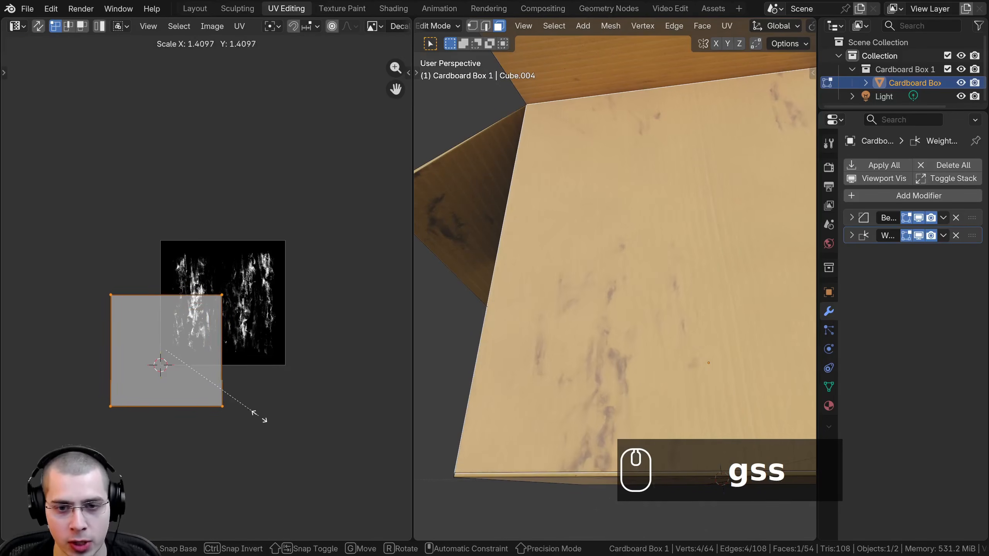
{"action": "right_click", "coordinate": [261, 415]}
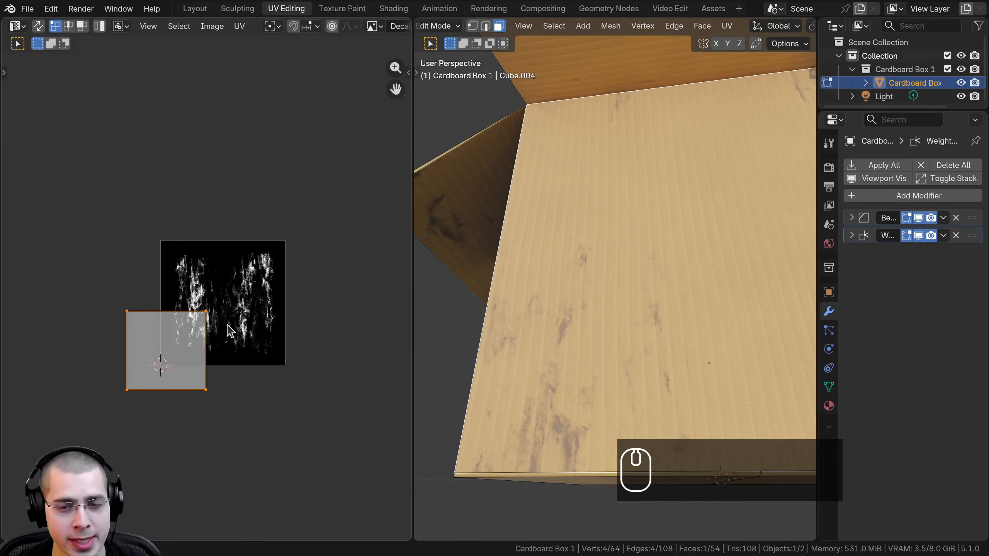
Return to the Shading workspace and enlarge the node editor so the mapping and texture nodes fit
{"action": "scroll", "coordinate": [670, 344], "scroll_direction": "down", "scroll_amount": 2}
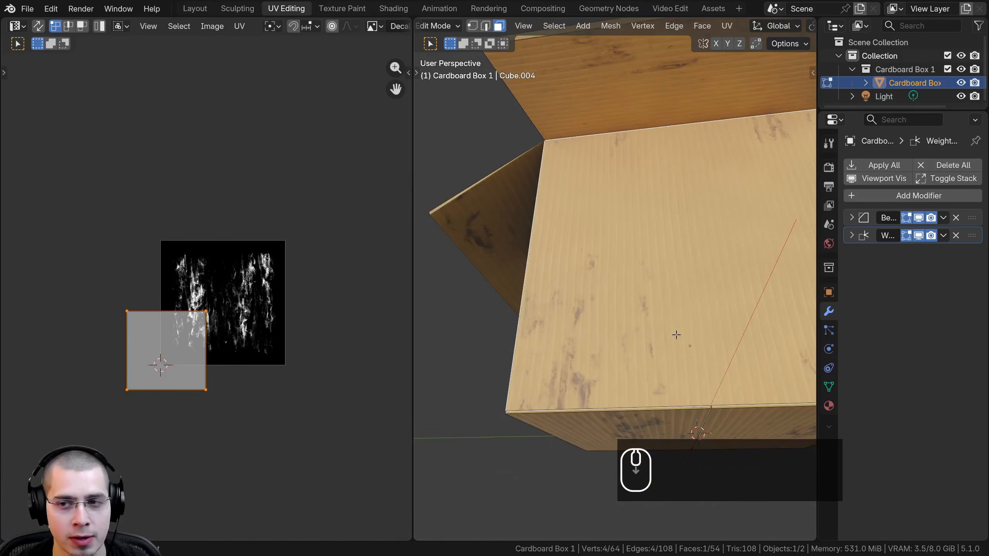
{"action": "left_click", "coordinate": [393, 9]}
{"action": "scroll", "coordinate": [396, 292], "scroll_direction": "down", "scroll_amount": 2}
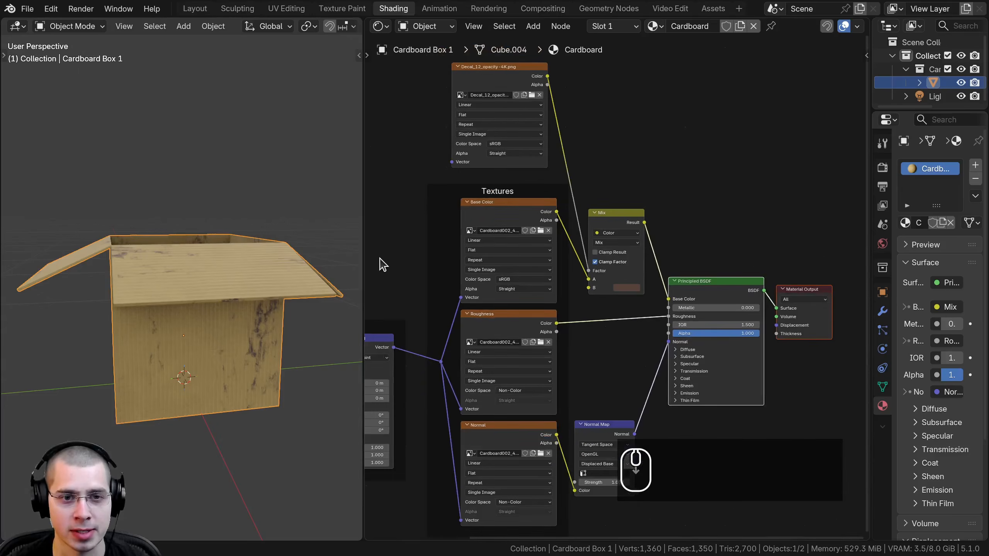
{"action": "left_click_drag", "start_coordinate": [362, 249], "coordinate": [226, 249]}
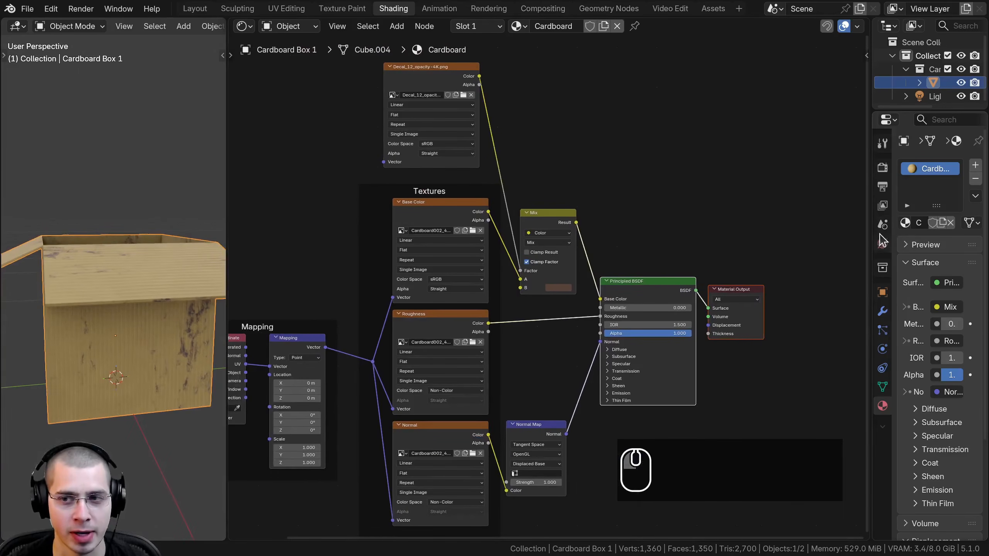
{"action": "left_click_drag", "start_coordinate": [873, 232], "coordinate": [897, 232]}
{"action": "middle_click_drag", "start_coordinate": [473, 235], "coordinate": [650, 234]}
{"action": "middle_click_drag", "start_coordinate": [556, 268], "coordinate": [556, 237]}
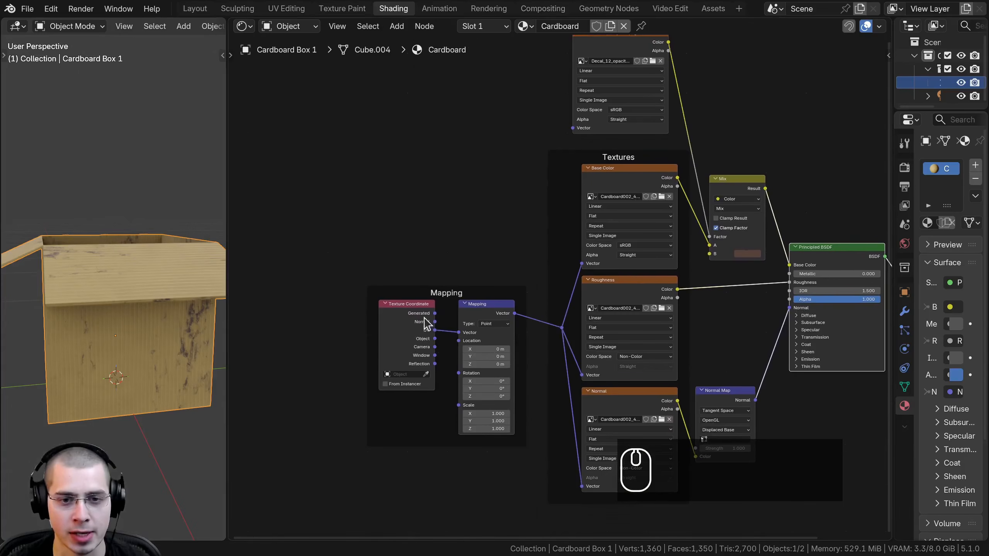
Add a UV Map node in the empty space above the Mapping frame, beside the stain decal texture
{"action": "middle_click_drag", "start_coordinate": [396, 222], "coordinate": [395, 323]}
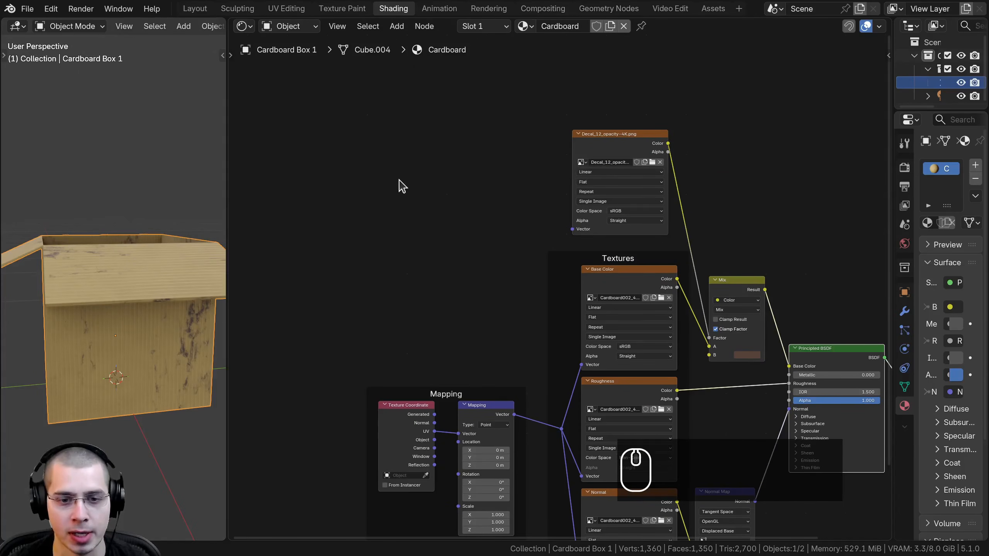
{"action": "middle_click_drag", "start_coordinate": [399, 185], "coordinate": [404, 122]}
{"action": "key", "text": "shift+a"}
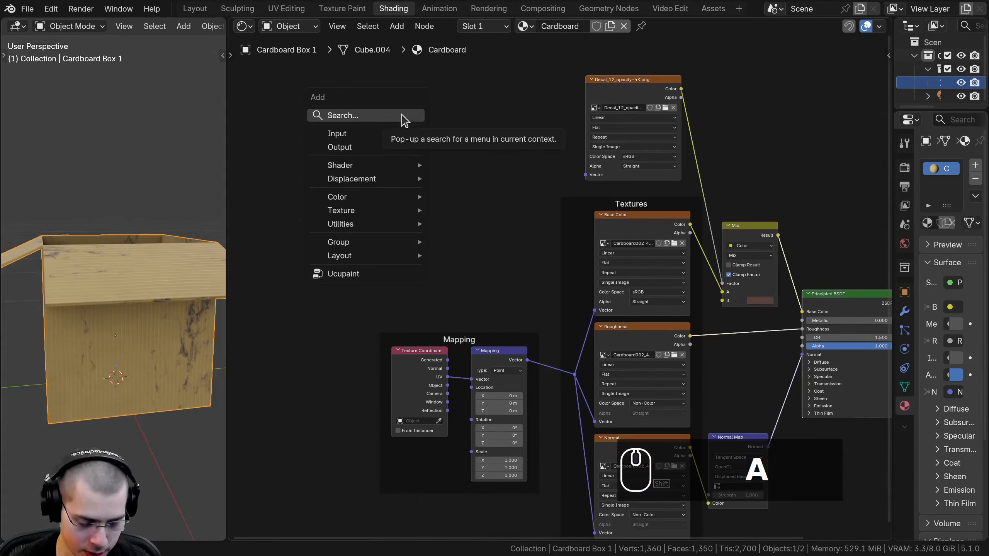
{"action": "type", "text": "uv"}
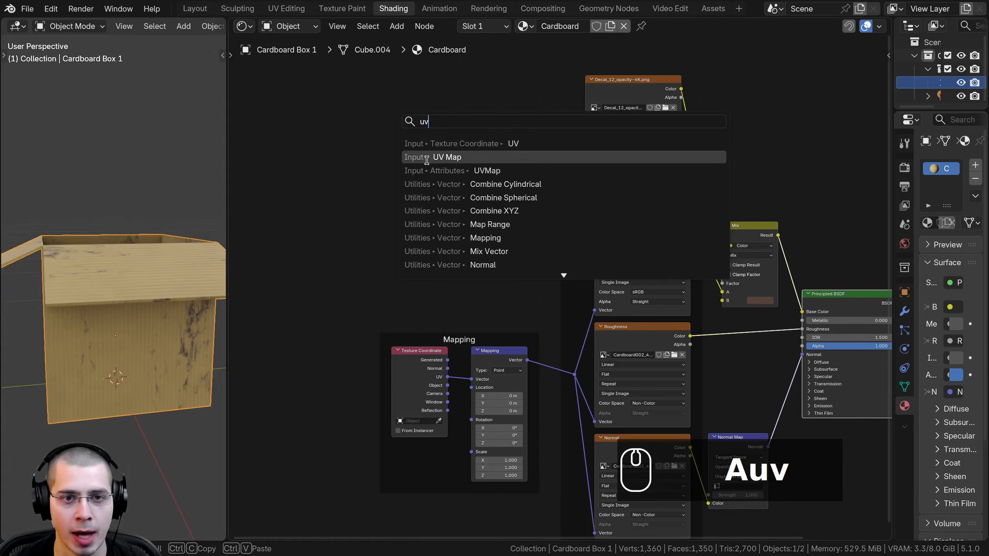
{"action": "left_click", "coordinate": [429, 156]}
{"action": "left_click", "coordinate": [428, 162]}
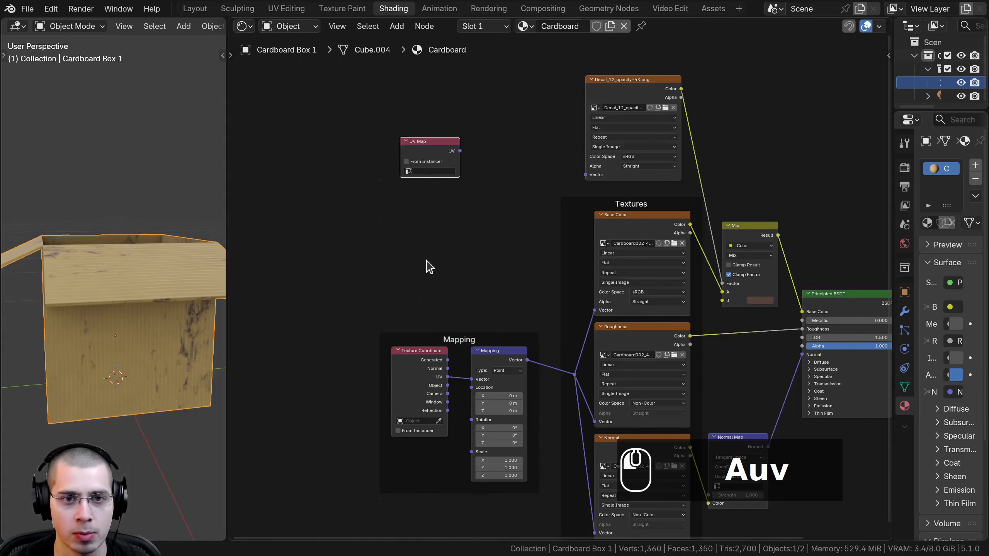
Connect the UV Map node to the Decal_12_opacity texture's Vector input and move it closer to that texture
{"action": "scroll", "coordinate": [413, 158], "scroll_direction": "up", "scroll_amount": 1}
{"action": "left_click_drag", "start_coordinate": [433, 115], "coordinate": [597, 147]}
{"action": "middle_click_drag", "start_coordinate": [548, 144], "coordinate": [529, 245]}
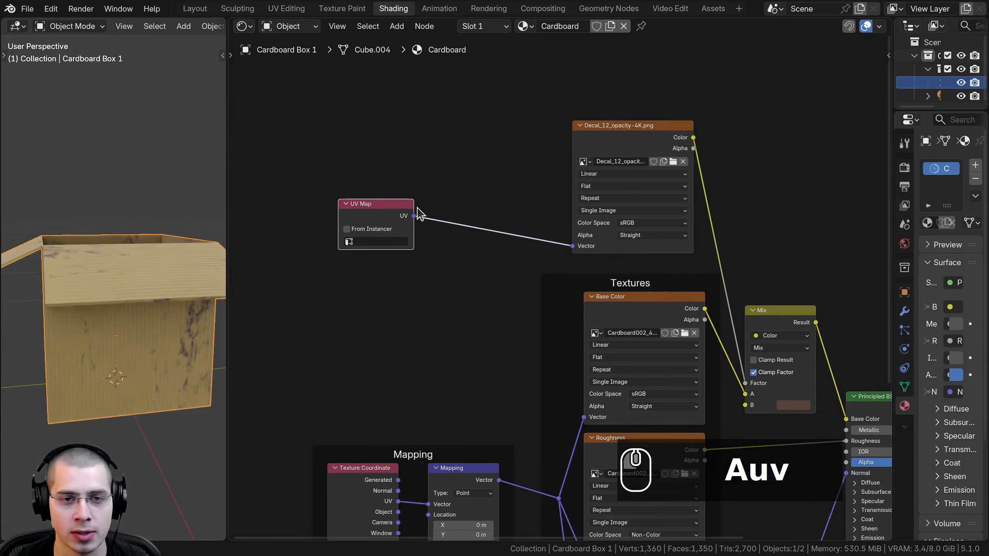
{"action": "left_click_drag", "start_coordinate": [377, 204], "coordinate": [486, 173]}
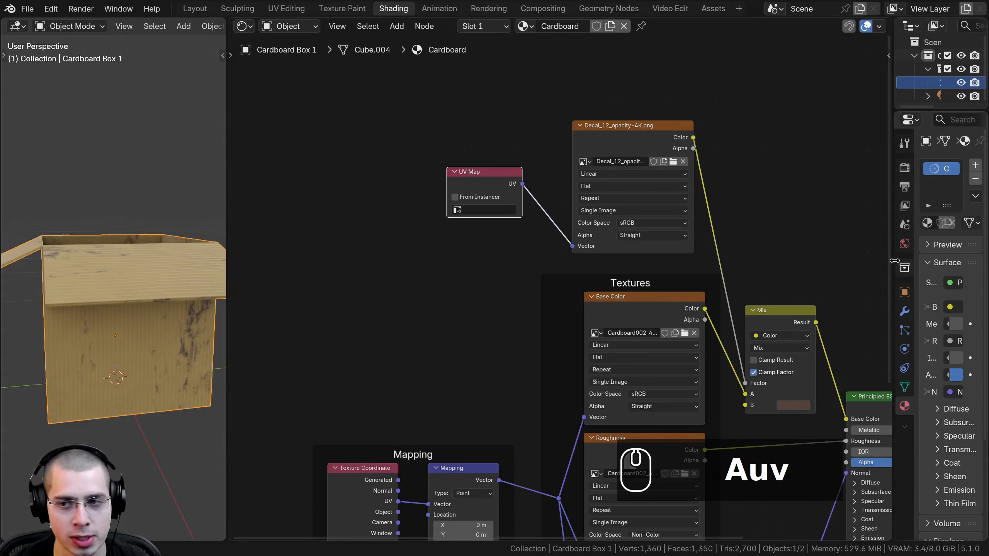
Widen the properties area and show the box mesh's list of UV maps
{"action": "left_click_drag", "start_coordinate": [892, 265], "coordinate": [808, 124]}
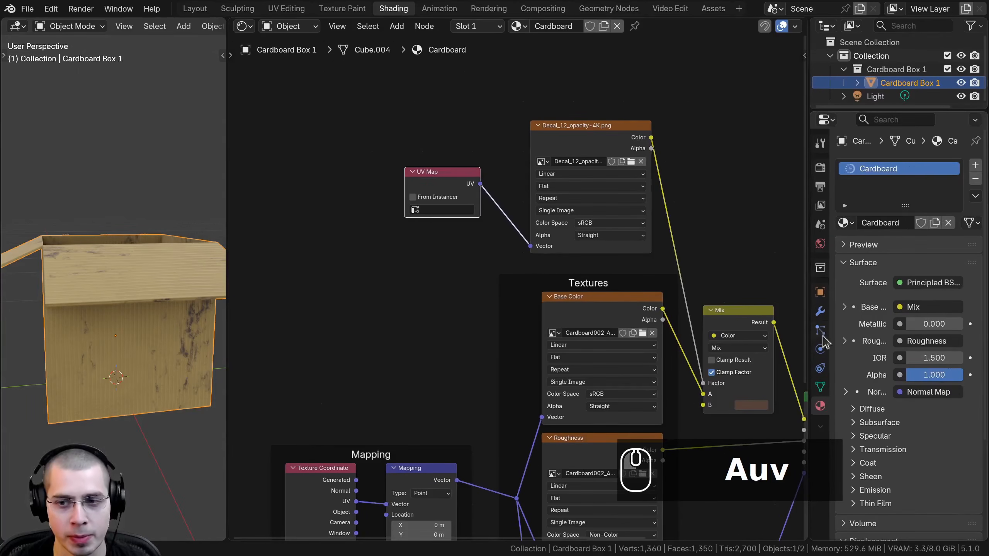
{"action": "left_click", "coordinate": [820, 395]}
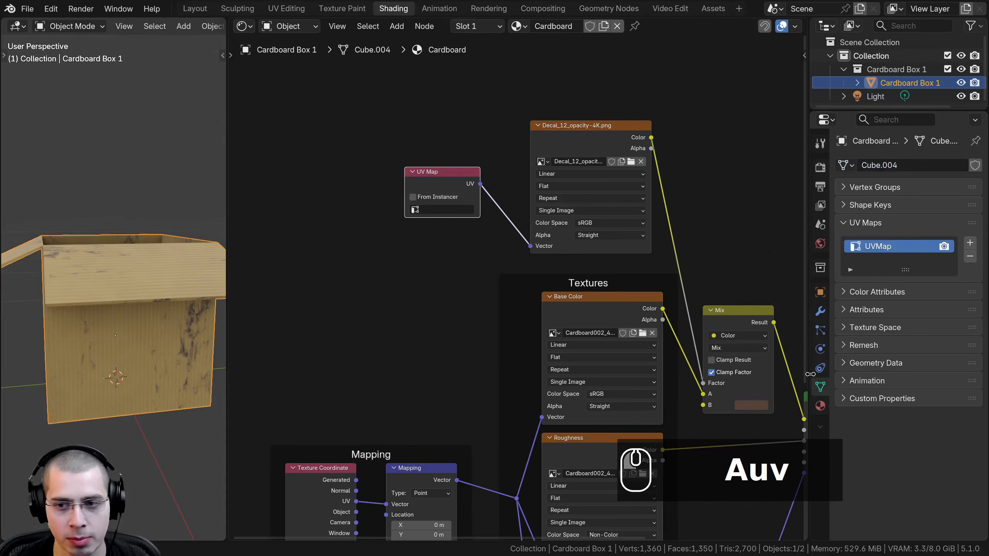
{"action": "left_click_drag", "start_coordinate": [806, 218], "coordinate": [791, 212]}
{"action": "left_click", "coordinate": [841, 225]}
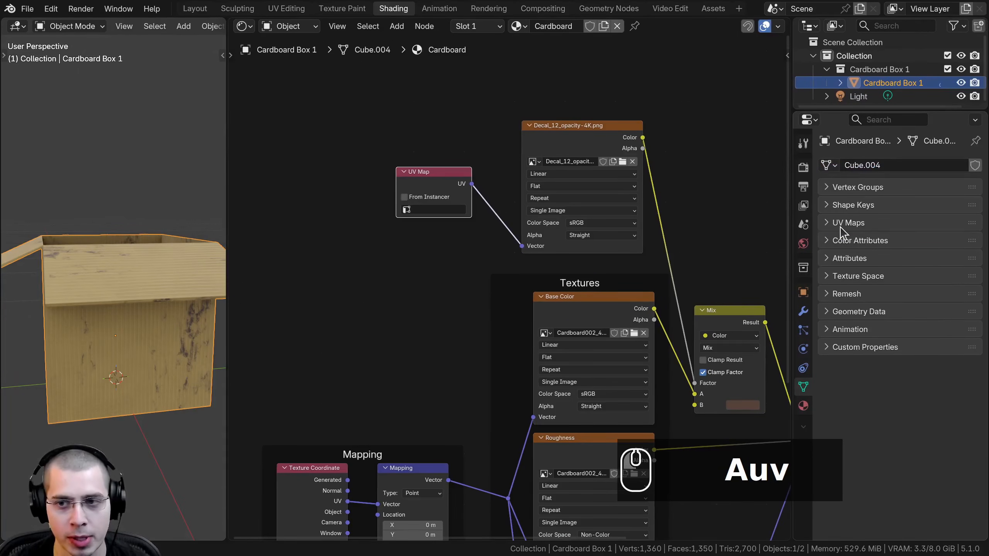
{"action": "left_click", "coordinate": [841, 228]}
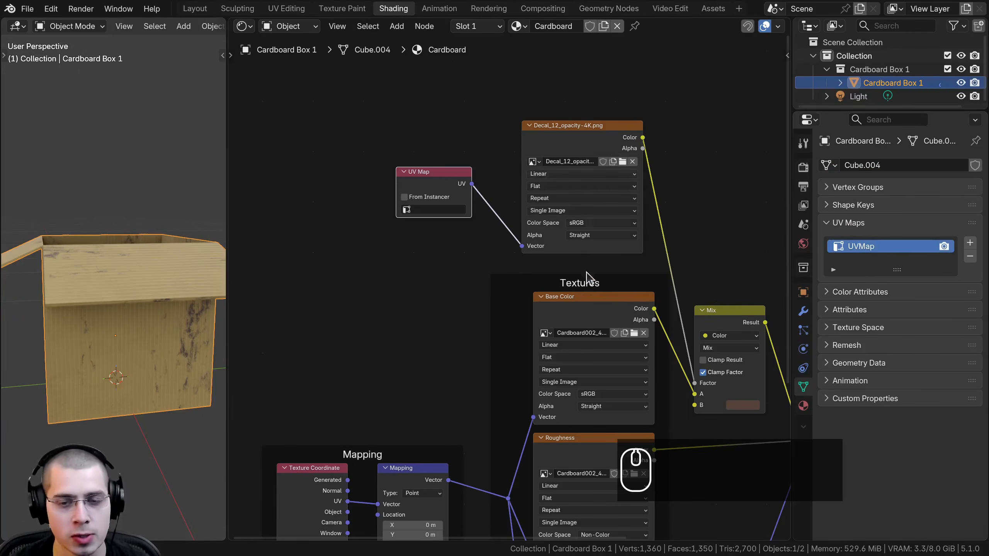
Review the texture node layout and nudge the UV Map node nearer to the stain decal texture
{"action": "middle_click_drag", "start_coordinate": [584, 320], "coordinate": [572, 126]}
{"action": "middle_click_drag", "start_coordinate": [586, 222], "coordinate": [584, 378]}
{"action": "middle_click_drag", "start_coordinate": [435, 120], "coordinate": [487, 141]}
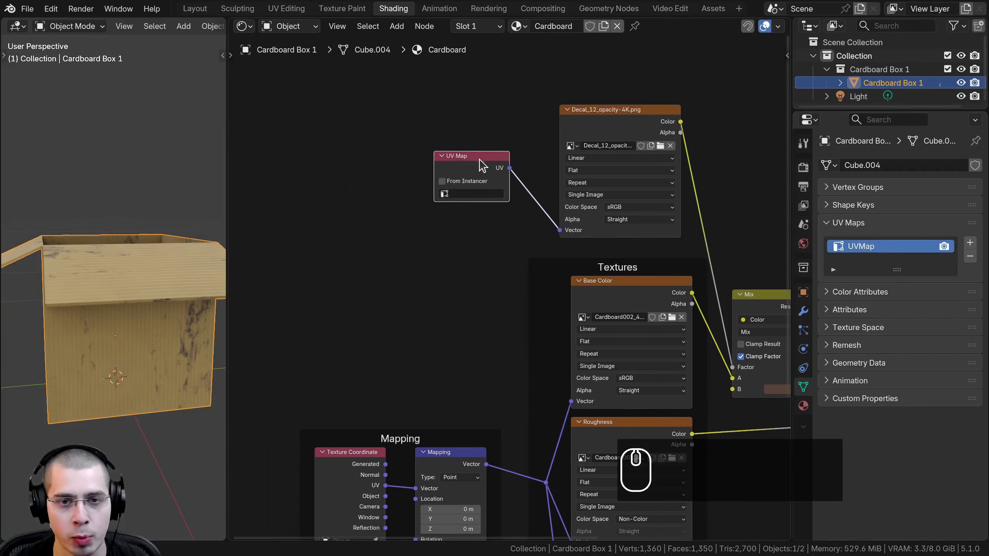
{"action": "left_click_drag", "start_coordinate": [483, 165], "coordinate": [504, 173]}
{"action": "scroll", "coordinate": [479, 151], "scroll_direction": "up", "scroll_amount": 1}
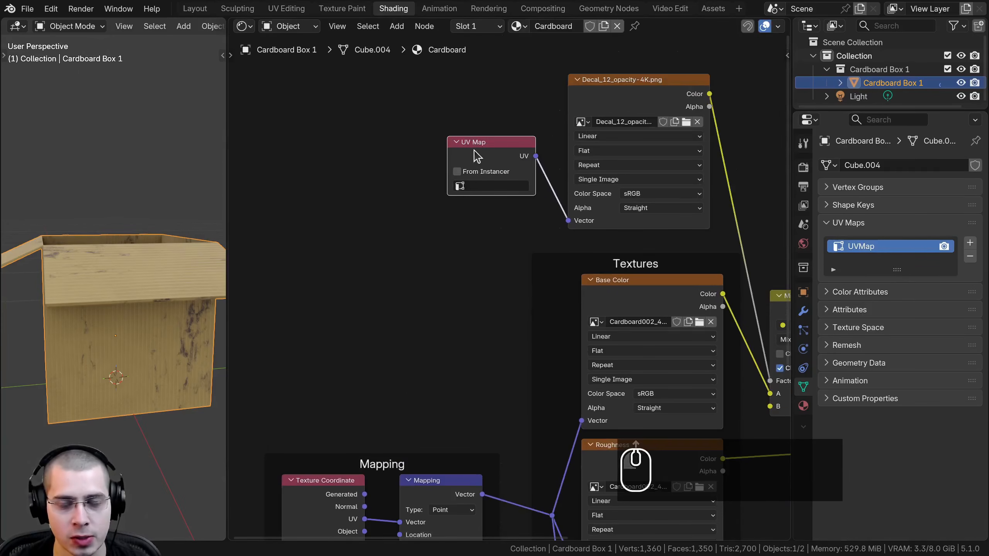
{"action": "scroll", "coordinate": [440, 223], "scroll_direction": "up", "scroll_amount": 1}
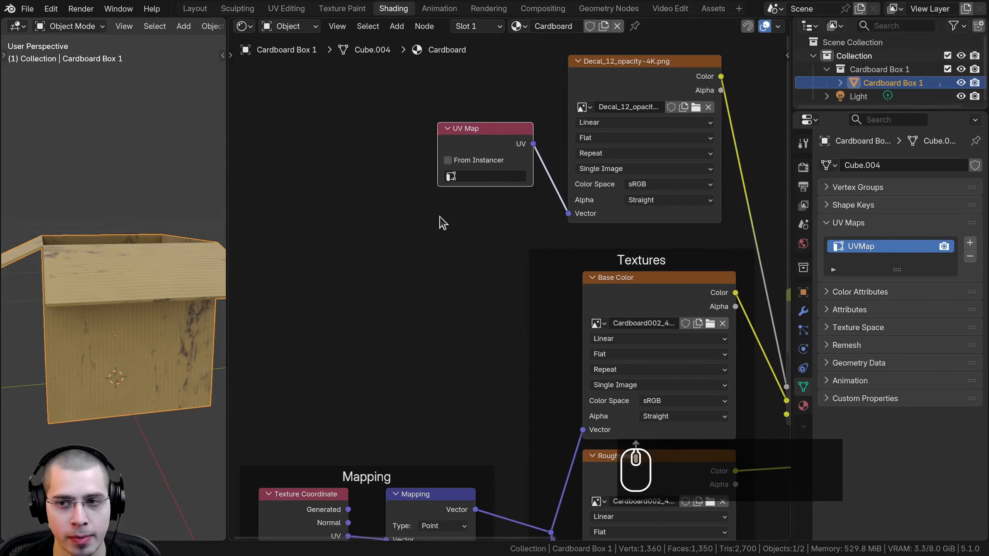
Rename the box's existing UV map to Cardboard and save the file
{"action": "double_click", "coordinate": [858, 248]}
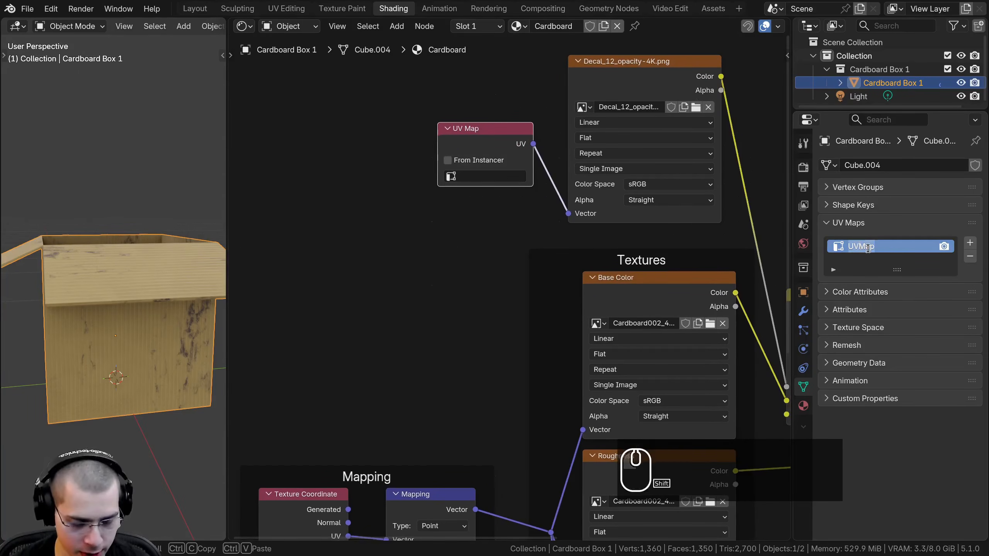
{"action": "type", "text": "Cardboard"}
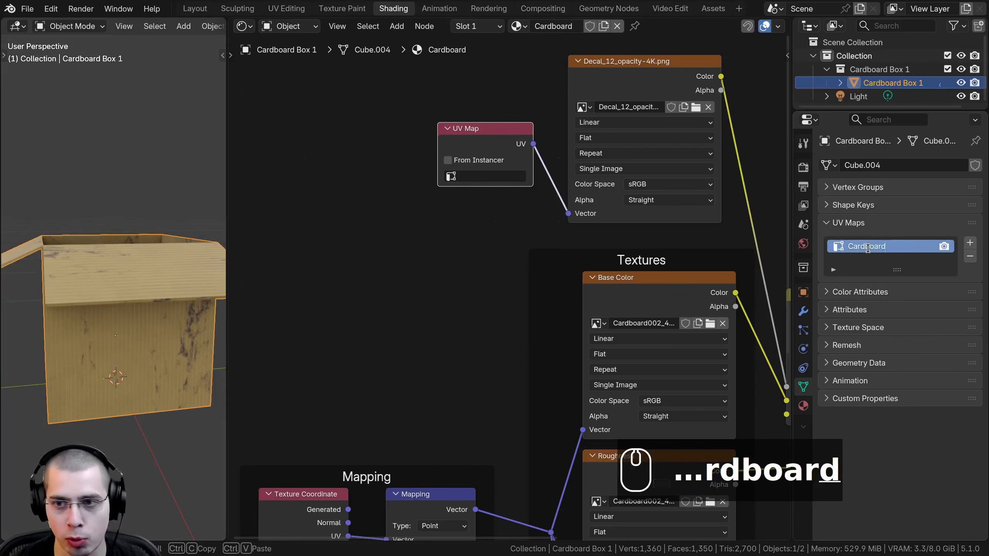
{"action": "key", "text": "Return"}
{"action": "middle_click_drag", "start_coordinate": [695, 302], "coordinate": [711, 302]}
{"action": "key", "text": "ctrl+s"}
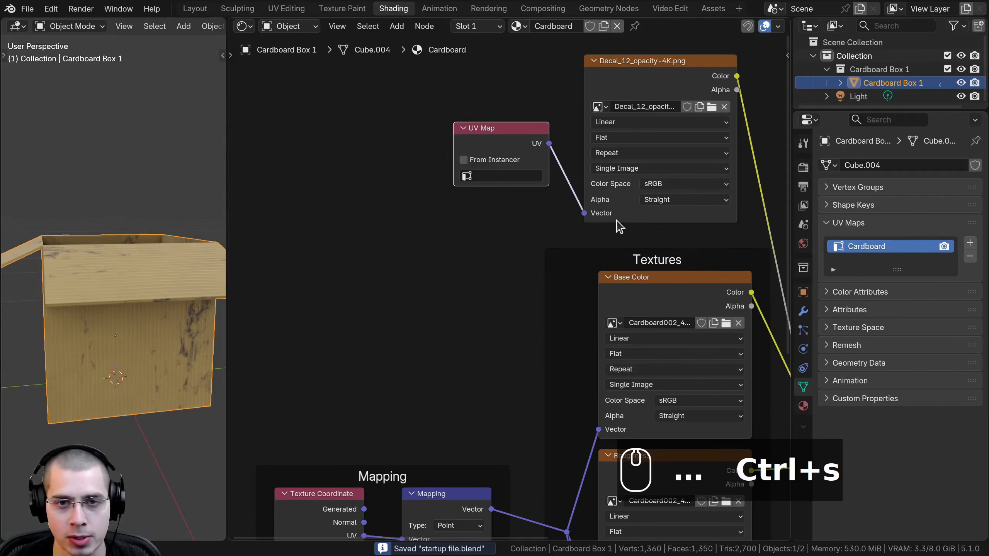
Add a second UV map named Grunge and assign it to the stain decal's UV Map node
{"action": "left_click", "coordinate": [971, 244]}
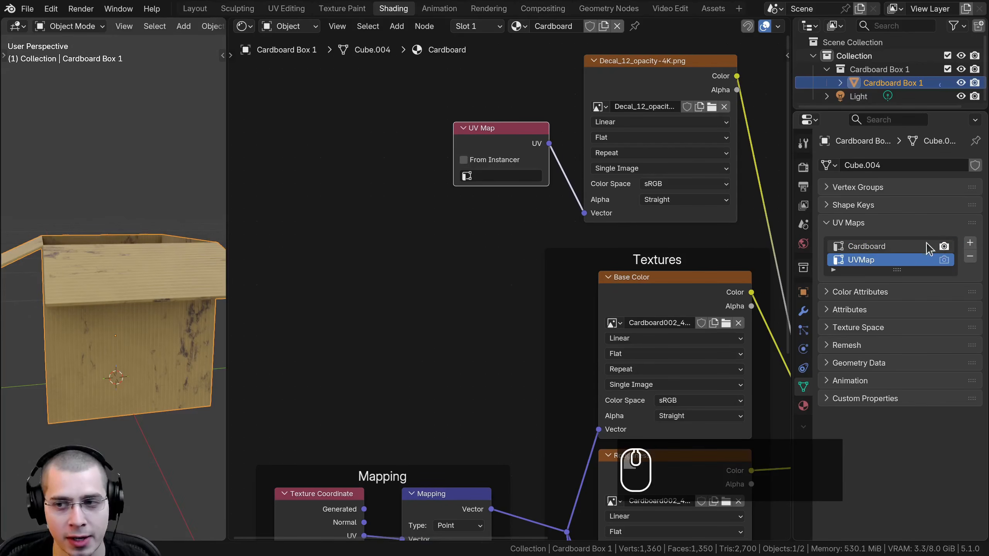
{"action": "double_click", "coordinate": [869, 260]}
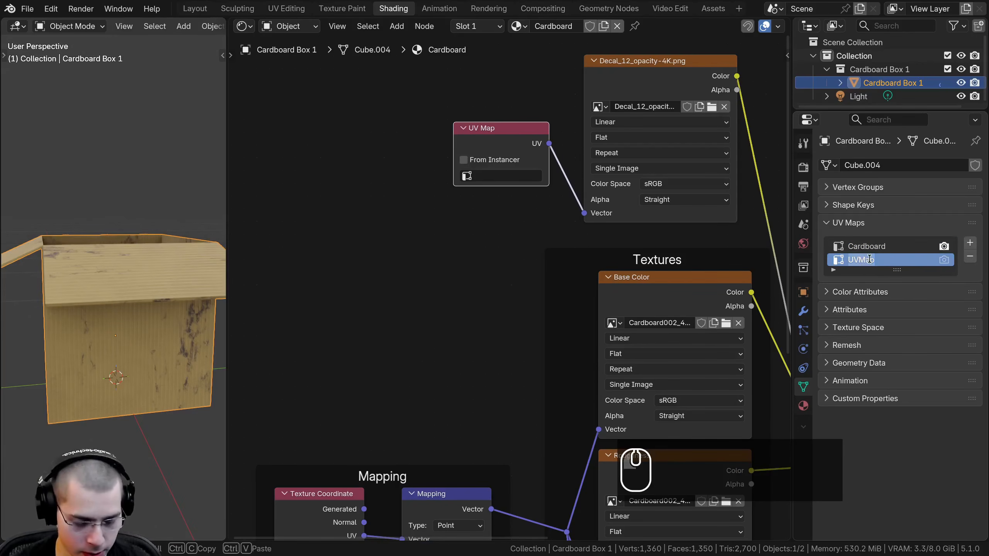
{"action": "type", "text": "Grunge"}
{"action": "key", "text": "Return"}
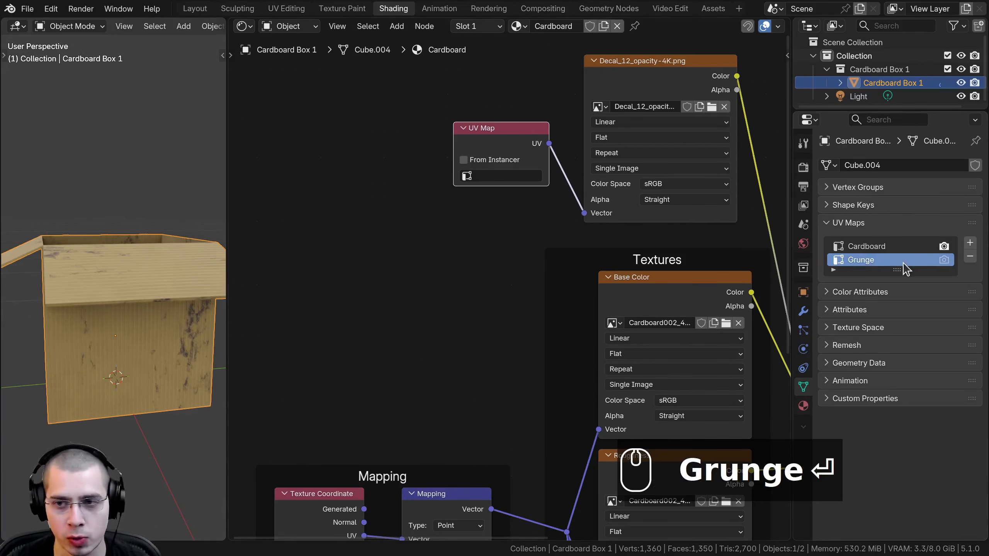
{"action": "left_click", "coordinate": [489, 176]}
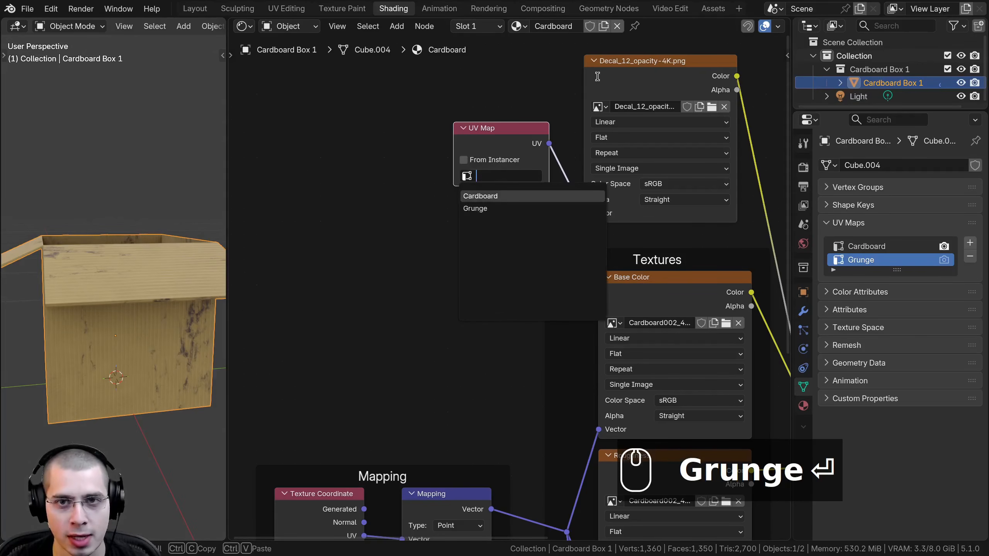
{"action": "left_click", "coordinate": [473, 210]}
Move the Texture Coordinate node slightly closer to the Mapping node in the Mapping frame
{"action": "middle_click_drag", "start_coordinate": [435, 437], "coordinate": [488, 212]}
{"action": "middle_click_drag", "start_coordinate": [452, 267], "coordinate": [455, 247]}
{"action": "left_click", "coordinate": [395, 277]}
{"action": "scroll", "coordinate": [360, 302], "scroll_direction": "up", "scroll_amount": 2}
{"action": "left_click_drag", "start_coordinate": [352, 269], "coordinate": [361, 270]}
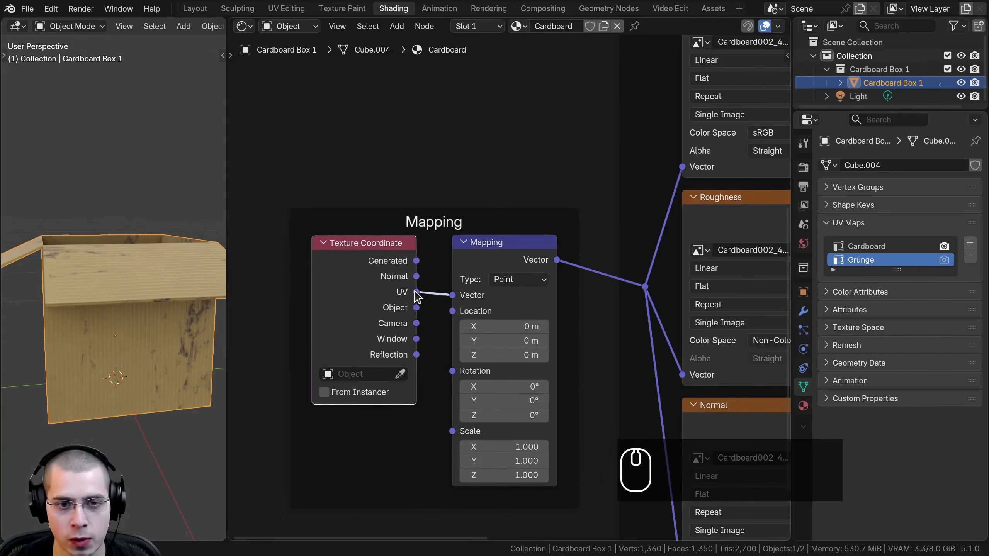
{"action": "middle_click_drag", "start_coordinate": [425, 308], "coordinate": [434, 312]}
{"action": "mouse_move", "coordinate": [398, 290]}
{"action": "left_mouse_down"}
{"action": "mouse_move", "coordinate": [430, 304]}
{"action": "mouse_move", "coordinate": [409, 289]}
{"action": "left_mouse_up"}
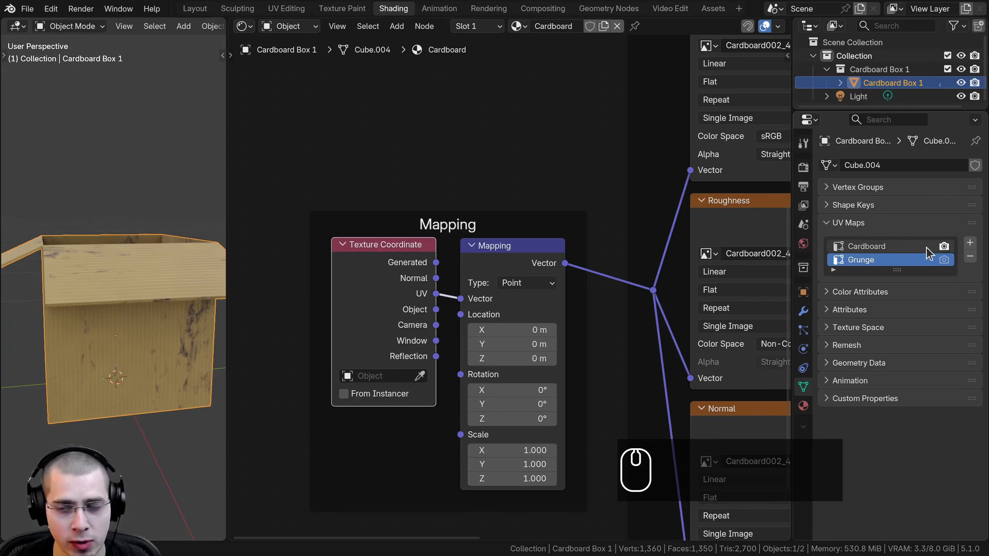
Try making Grunge the active render UV map and restore Cardboard as the one used for rendering
{"action": "left_click", "coordinate": [944, 260]}
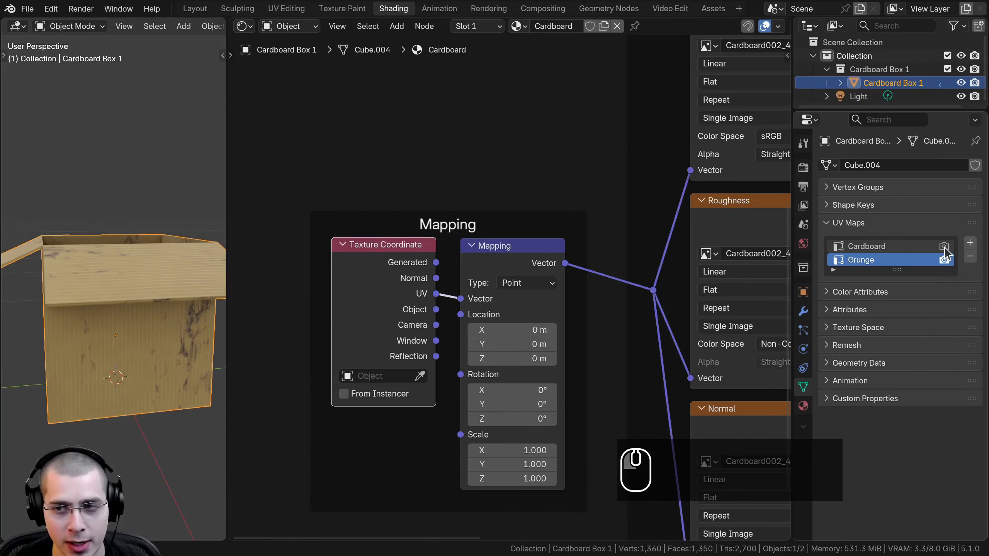
{"action": "middle_click_drag", "start_coordinate": [202, 309], "coordinate": [127, 203]}
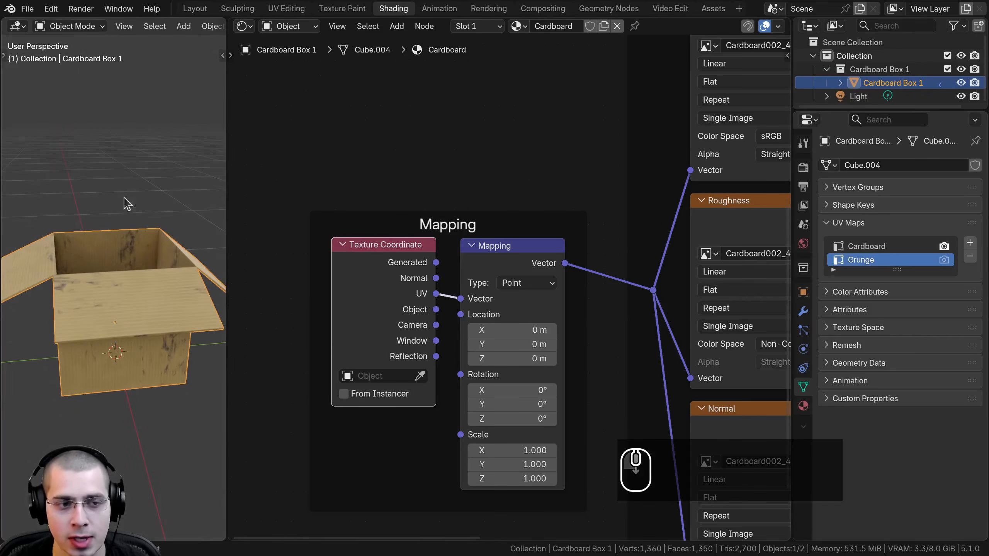
{"action": "scroll", "coordinate": [369, 281], "scroll_direction": "down", "scroll_amount": 2}
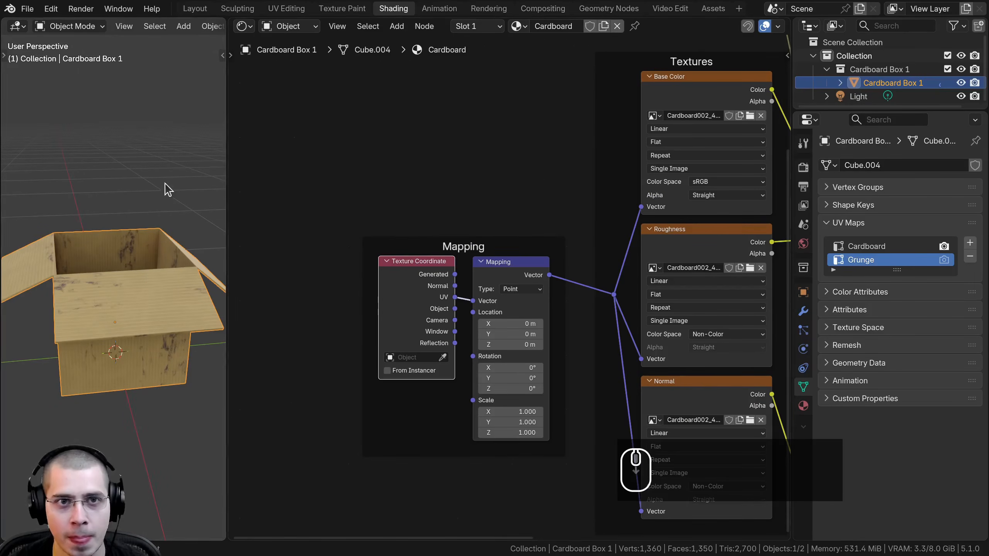
Switch to the UV Editing workspace, try the Cardboard UV map and set Grunge as the map being edited
{"action": "left_click", "coordinate": [278, 8]}
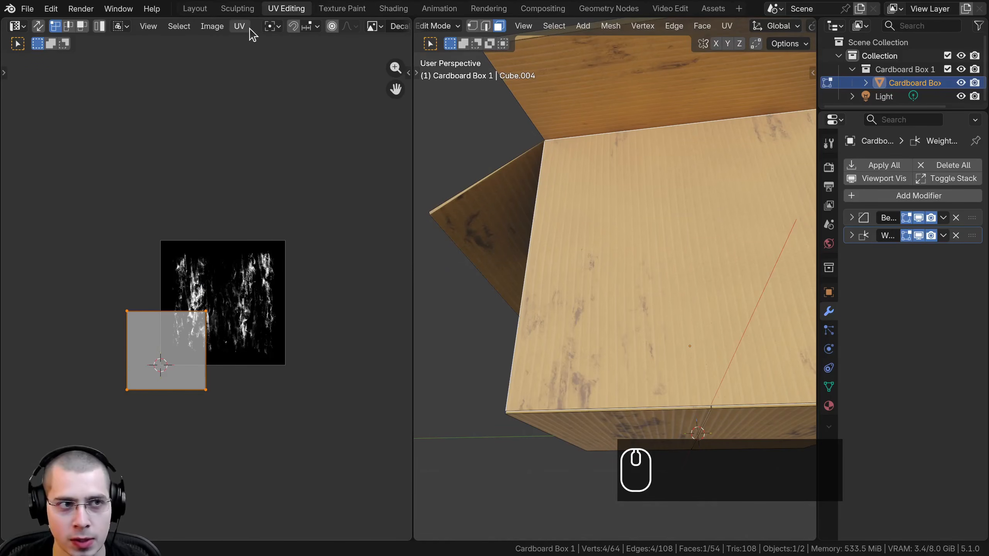
{"action": "scroll", "coordinate": [252, 34], "scroll_direction": "down", "scroll_amount": 3}
{"action": "scroll", "coordinate": [253, 35], "scroll_direction": "down", "scroll_amount": 5}
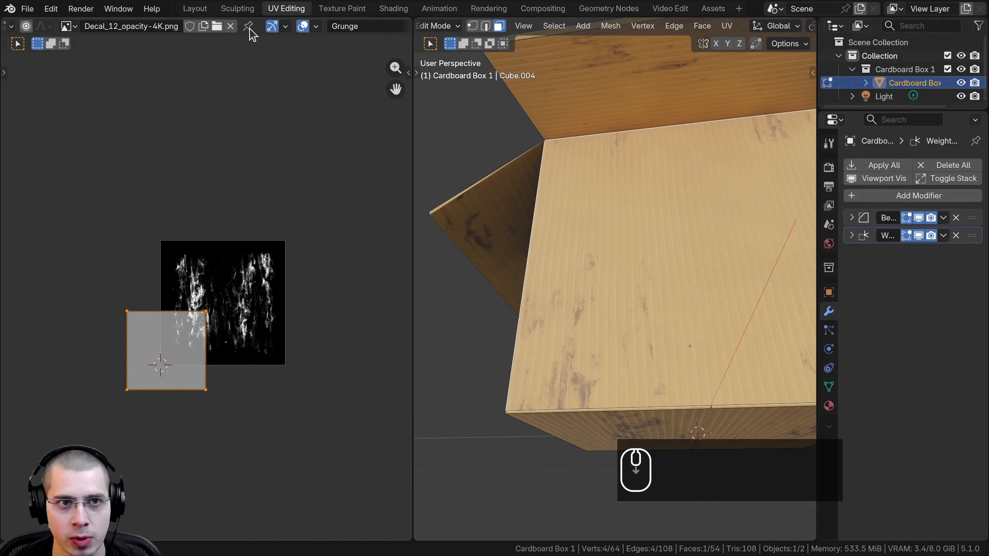
{"action": "left_click", "coordinate": [329, 26]}
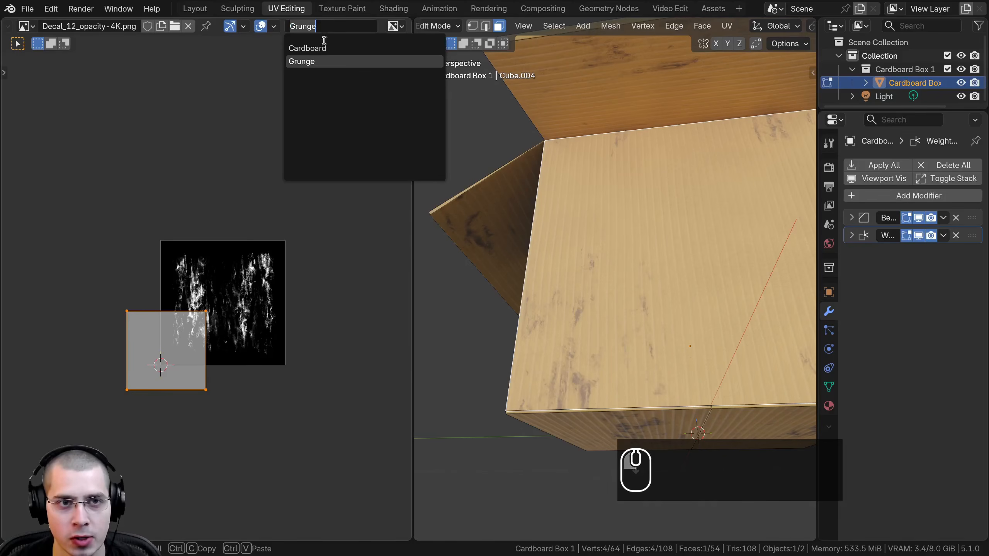
{"action": "left_click", "coordinate": [322, 48]}
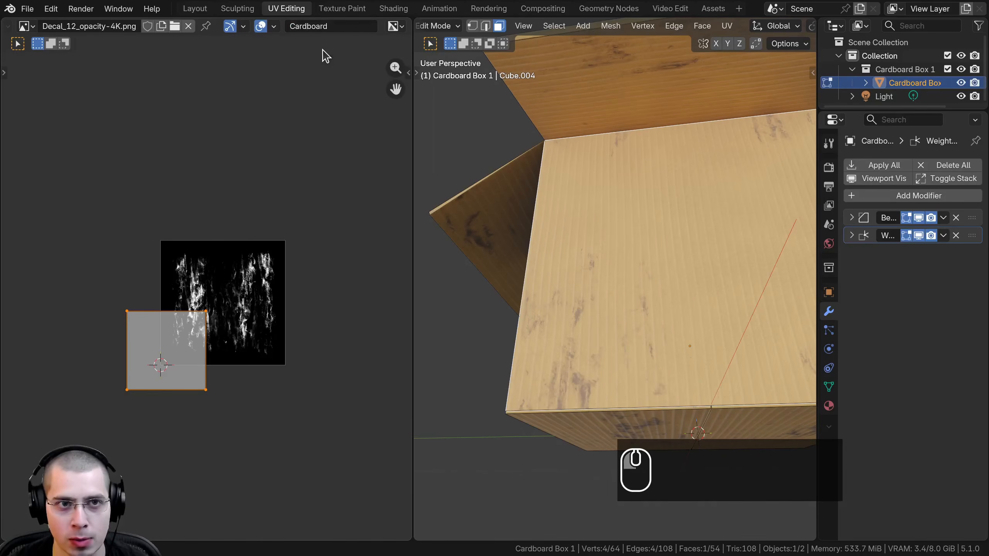
{"action": "left_click", "coordinate": [319, 26]}
{"action": "left_click", "coordinate": [314, 62]}
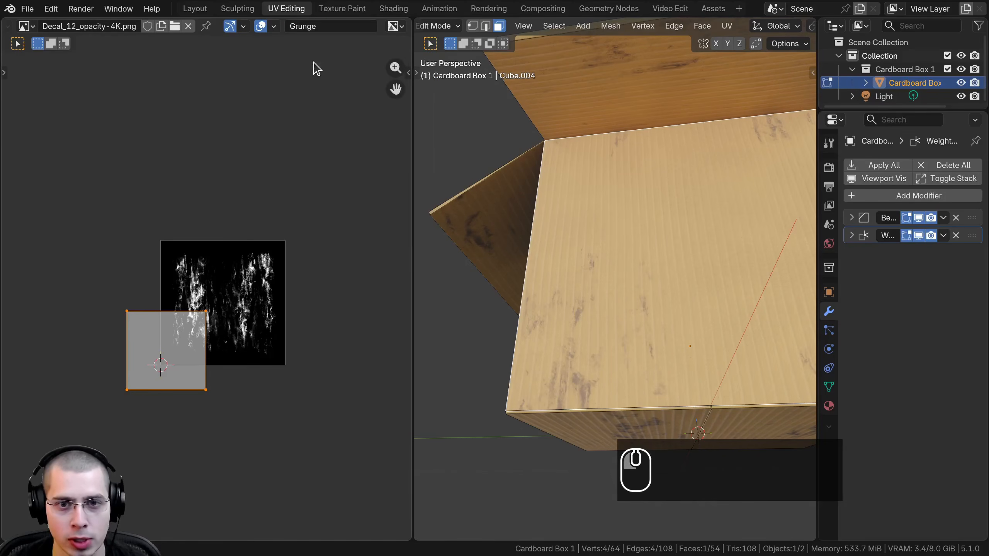
Select all faces of the box and scale the Grunge UV layout down to roughly the size of the decal image
{"action": "scroll", "coordinate": [561, 293], "scroll_direction": "down", "scroll_amount": 5}
{"action": "middle_click_drag", "start_coordinate": [562, 293], "coordinate": [593, 126]}
{"action": "key", "text": "a"}
{"action": "key", "text": "a"}
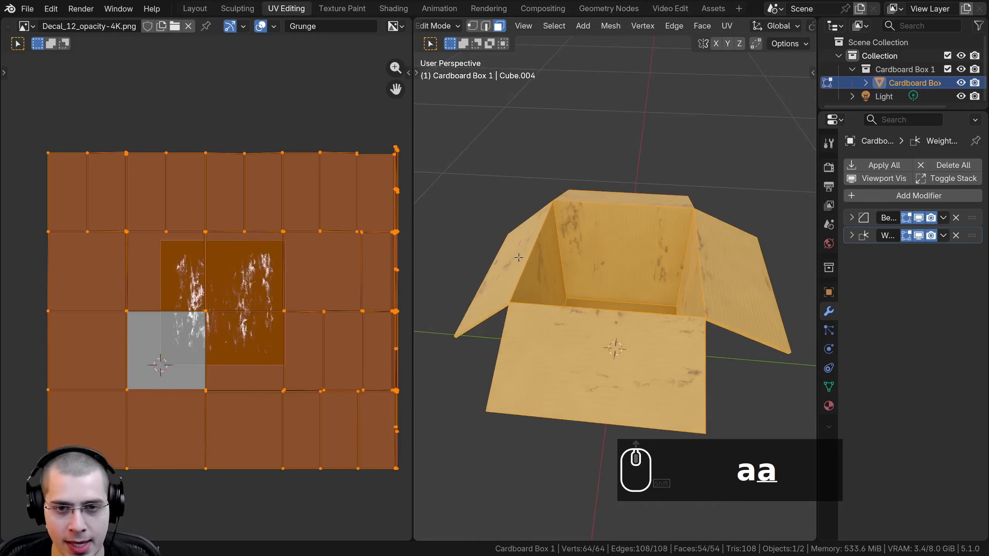
{"action": "scroll", "coordinate": [273, 172], "scroll_direction": "down", "scroll_amount": 1}
{"action": "key", "text": "s"}
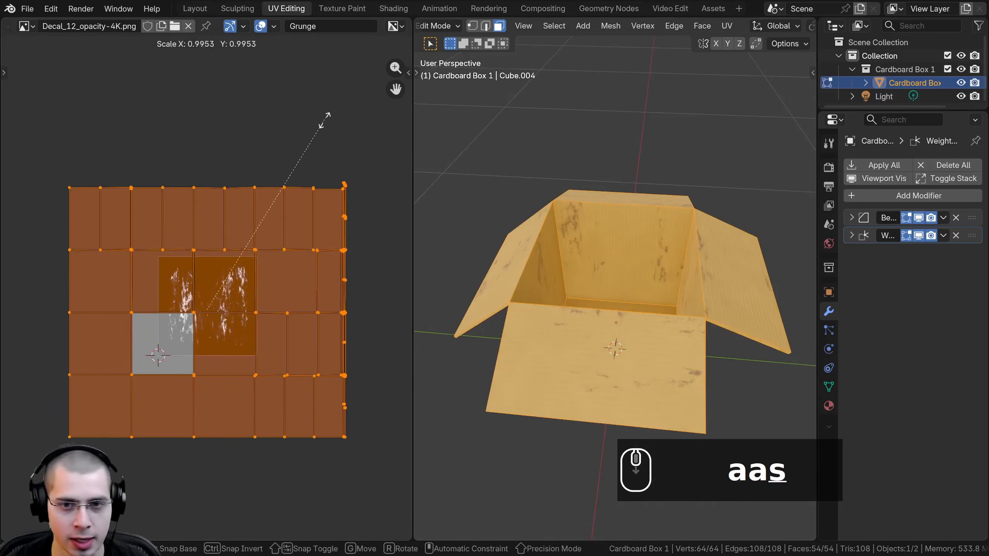
{"action": "left_click", "coordinate": [242, 207]}
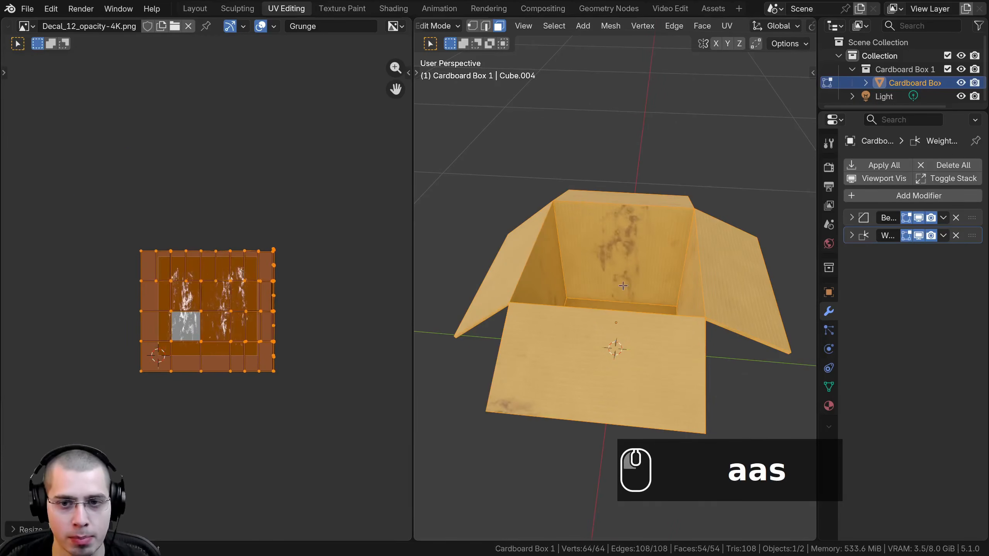
{"action": "middle_click_drag", "start_coordinate": [506, 249], "coordinate": [537, 218]}
{"action": "scroll", "coordinate": [537, 218], "scroll_direction": "up", "scroll_amount": 4}
{"action": "key", "text": "s"}
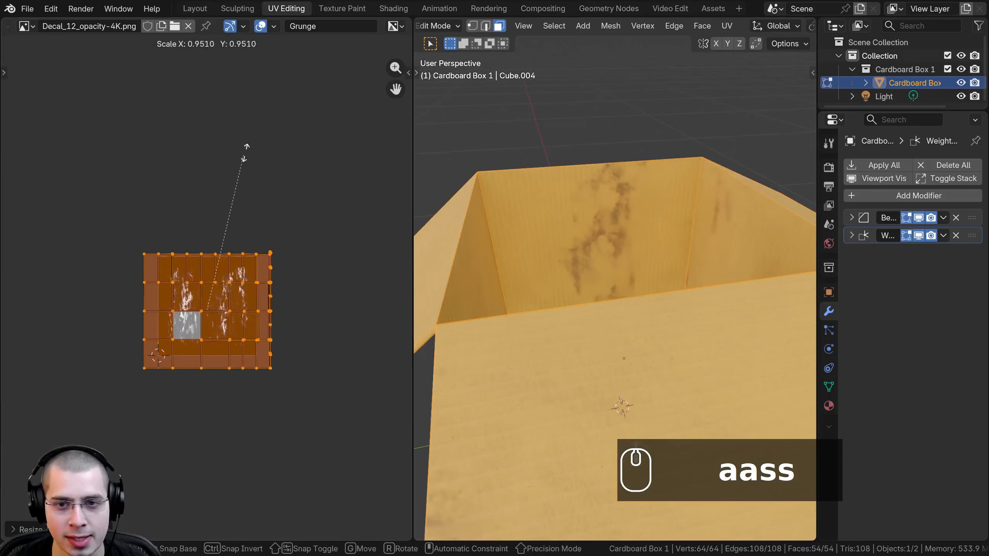
{"action": "left_click", "coordinate": [237, 185]}
Move the Grunge UV layout over the decal image to distribute the stains across the box's sides
{"action": "key", "text": "g"}
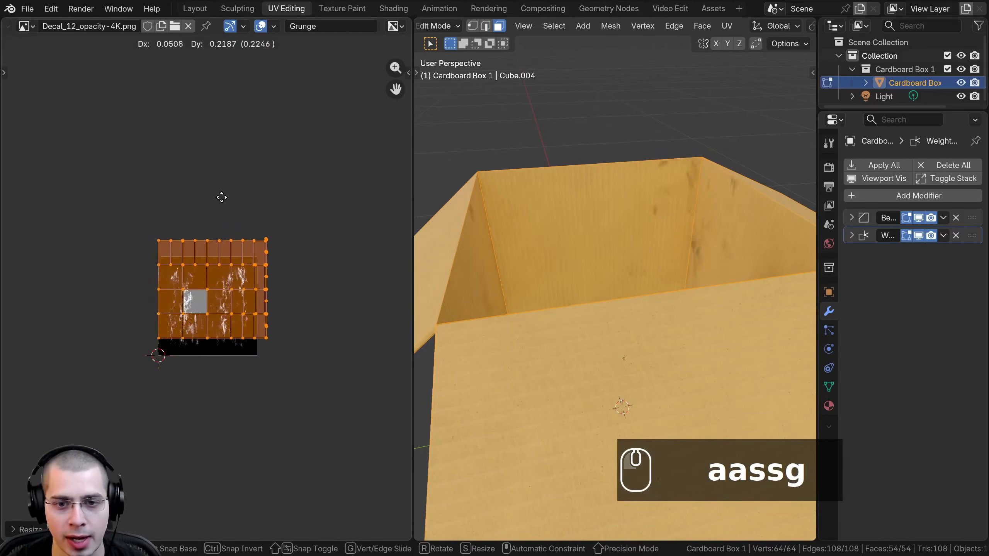
{"action": "left_click", "coordinate": [201, 221]}
{"action": "scroll", "coordinate": [542, 326], "scroll_direction": "down", "scroll_amount": 4}
{"action": "middle_click_drag", "start_coordinate": [542, 326], "coordinate": [542, 288]}
{"action": "key", "text": "g"}
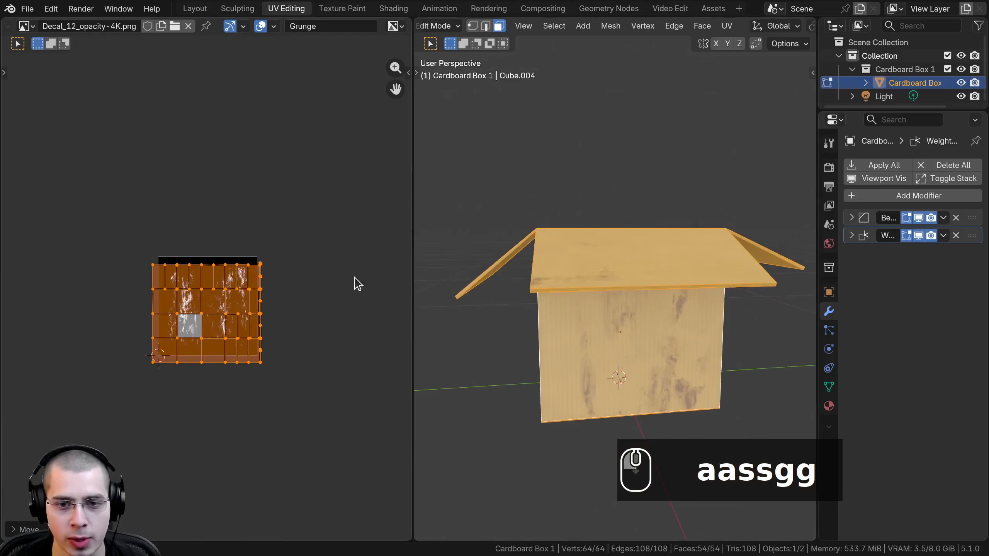
{"action": "left_click", "coordinate": [359, 284]}
{"action": "middle_click_drag", "start_coordinate": [623, 276], "coordinate": [495, 251]}
{"action": "key", "text": "g"}
{"action": "key", "text": "r"}
{"action": "right_click", "coordinate": [291, 277]}
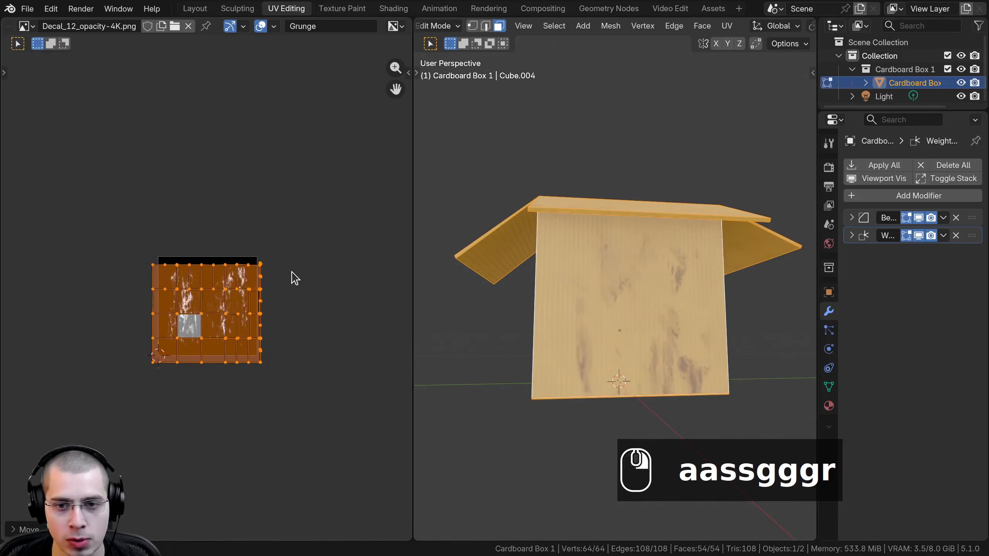
{"action": "key", "text": "g"}
{"action": "left_click", "coordinate": [290, 272]}
{"action": "middle_click_drag", "start_coordinate": [545, 343], "coordinate": [535, 295]}
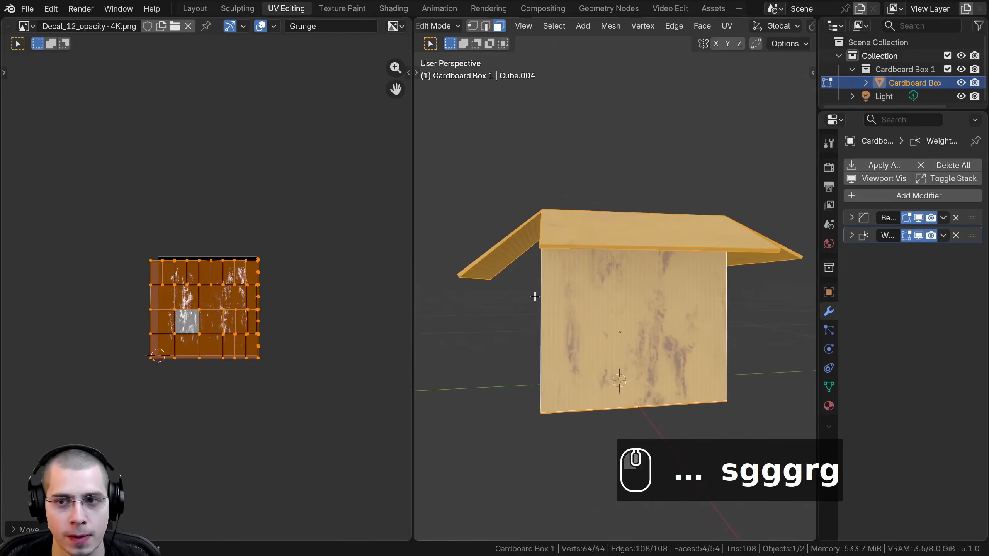
Show the mesh's UV maps, try Grunge as the render map with a trial UV rescale, and restore Cardboard for rendering
{"action": "left_click", "coordinate": [829, 387]}
{"action": "left_click_drag", "start_coordinate": [817, 304], "coordinate": [785, 304]}
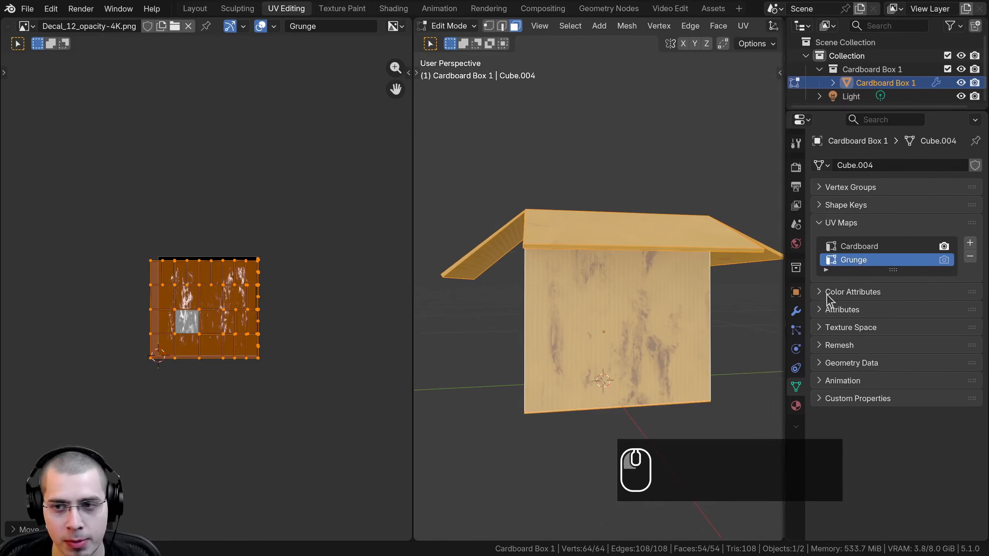
{"action": "left_click", "coordinate": [943, 260]}
{"action": "scroll", "coordinate": [598, 311], "scroll_direction": "up", "scroll_amount": 3}
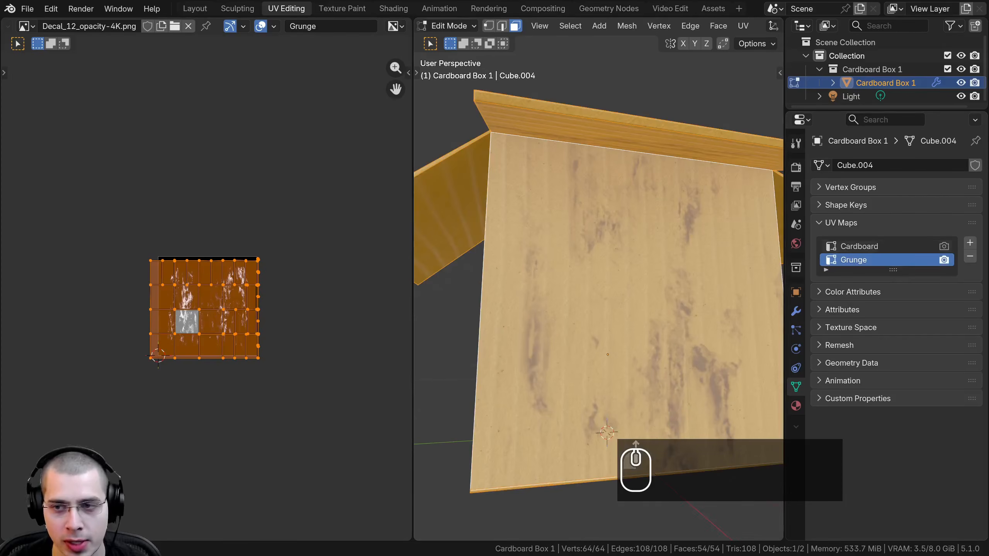
{"action": "left_click", "coordinate": [944, 246]}
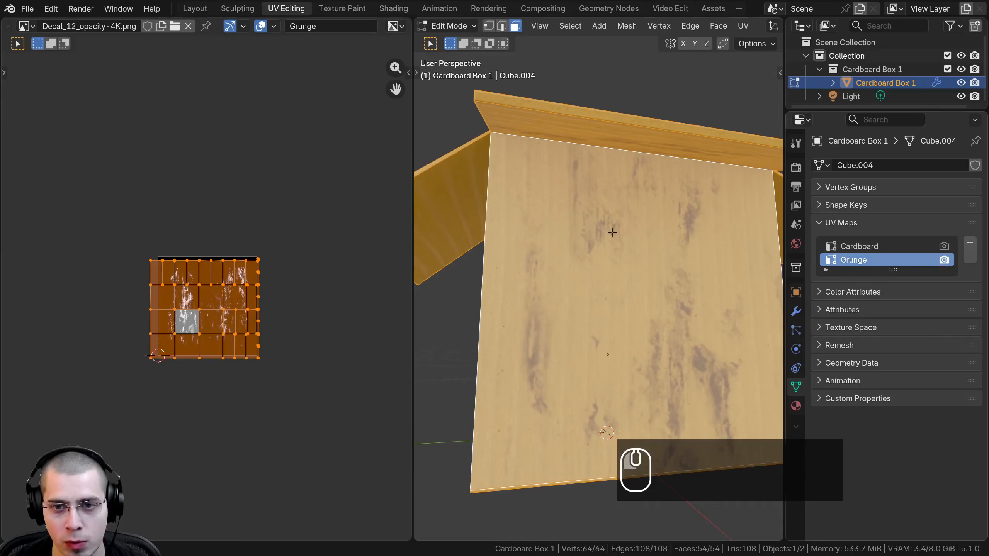
{"action": "key", "text": "s"}
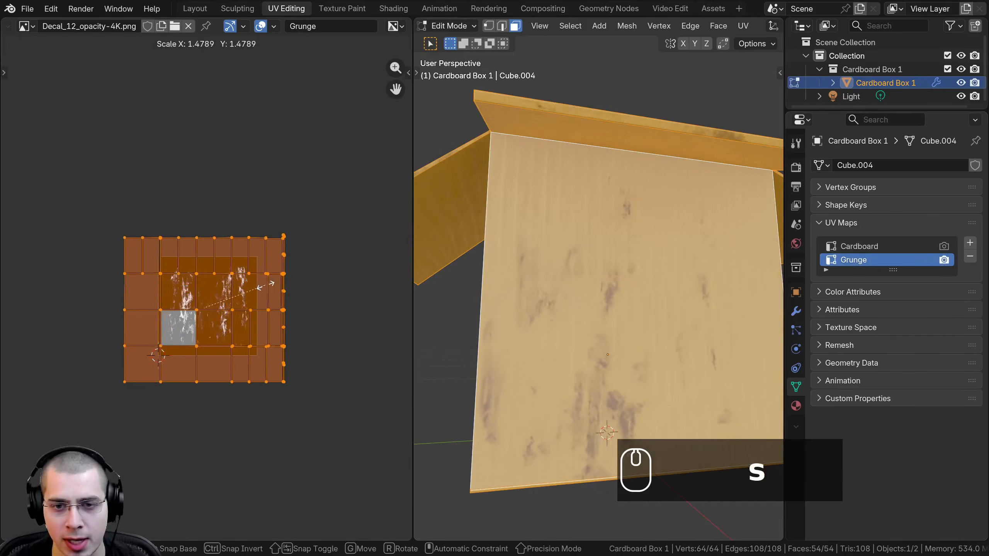
{"action": "right_click", "coordinate": [269, 272]}
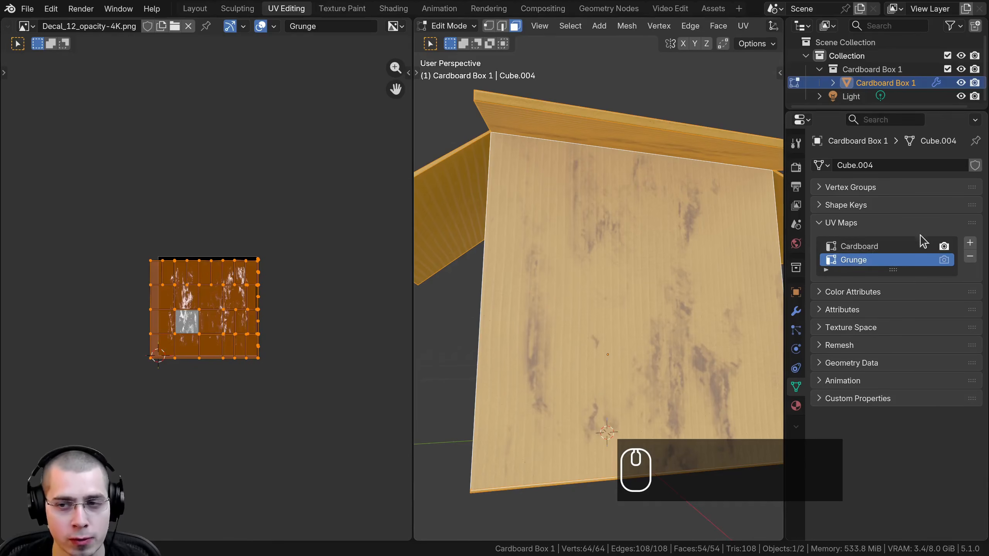
Make Cardboard the UV map being edited and, in the Shading workspace, duplicate the decal's UV Map node above the Mapping frame
{"action": "left_click", "coordinate": [876, 246]}
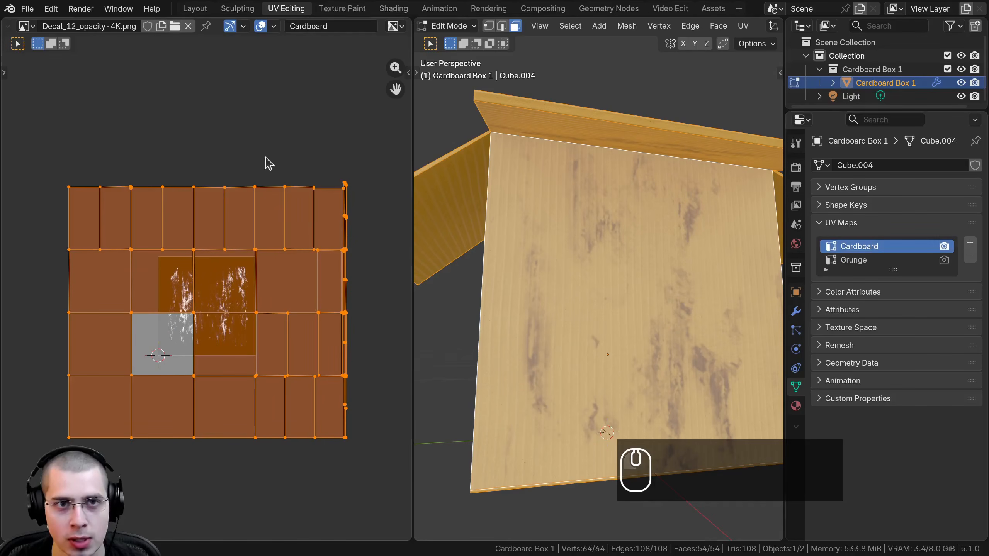
{"action": "left_click", "coordinate": [389, 11]}
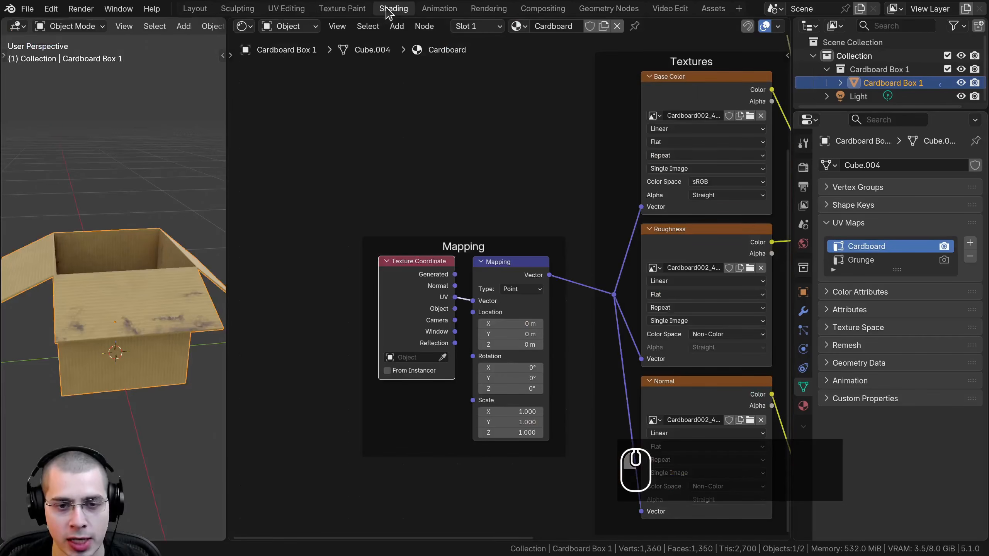
{"action": "scroll", "coordinate": [368, 236], "scroll_direction": "down", "scroll_amount": 4}
{"action": "middle_click_drag", "start_coordinate": [488, 178], "coordinate": [488, 242]}
{"action": "left_click", "coordinate": [501, 119]}
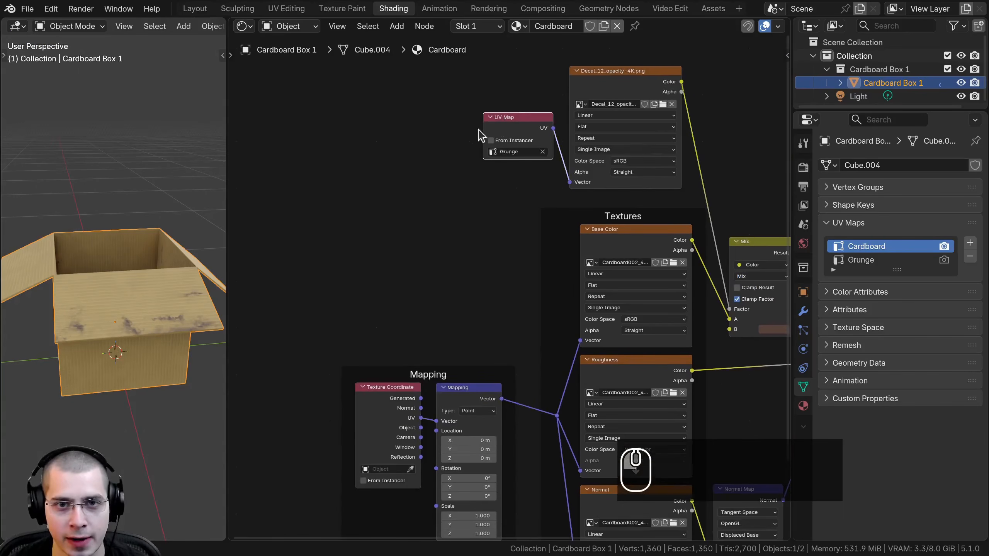
{"action": "middle_click_drag", "start_coordinate": [519, 126], "coordinate": [533, 103]}
{"action": "key", "text": "shift+d"}
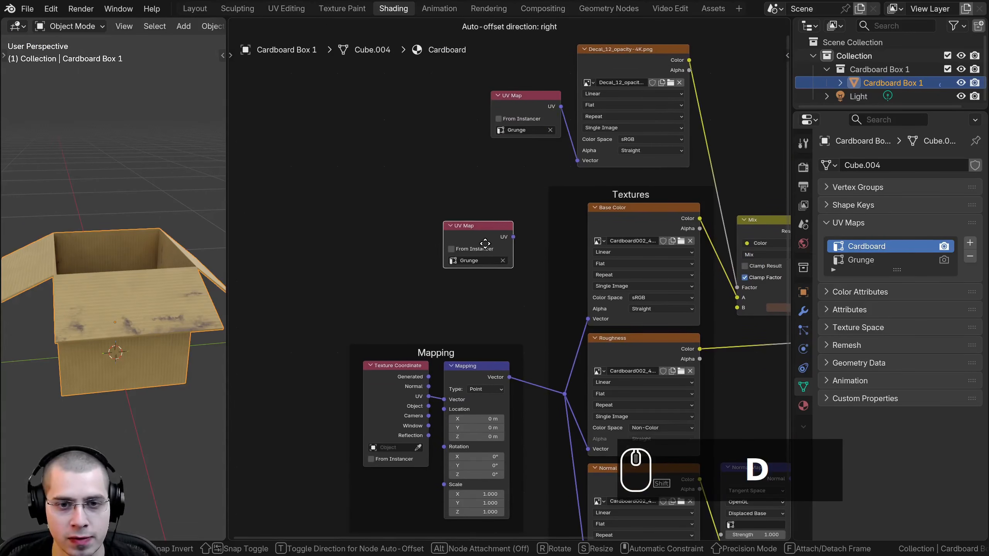
{"action": "left_click", "coordinate": [475, 287]}
{"action": "scroll", "coordinate": [506, 249], "scroll_direction": "up", "scroll_amount": 3}
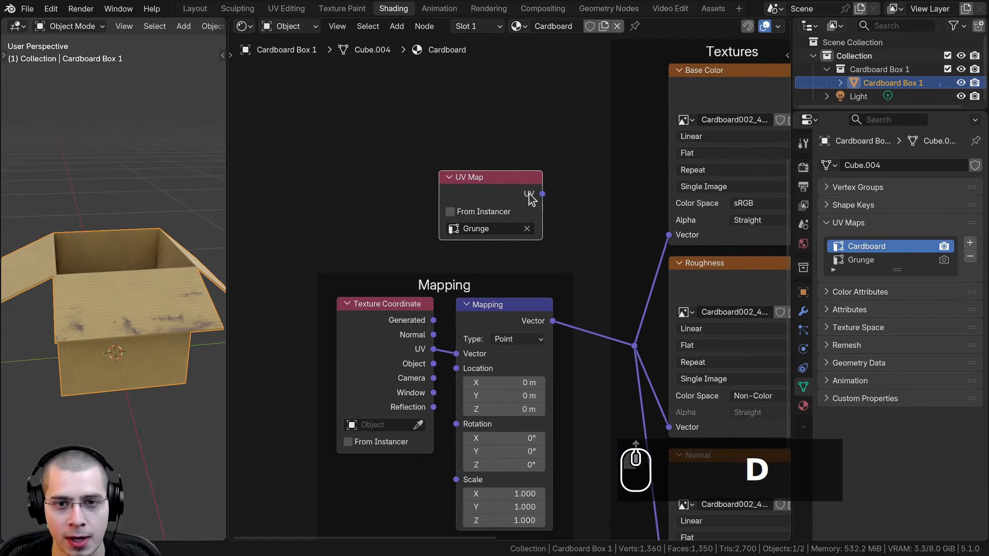
Connect the copied UV Map node to the cardboard textures' reroute and put it in place of the deleted Mapping frame and its nodes
{"action": "left_click_drag", "start_coordinate": [530, 232], "coordinate": [634, 346]}
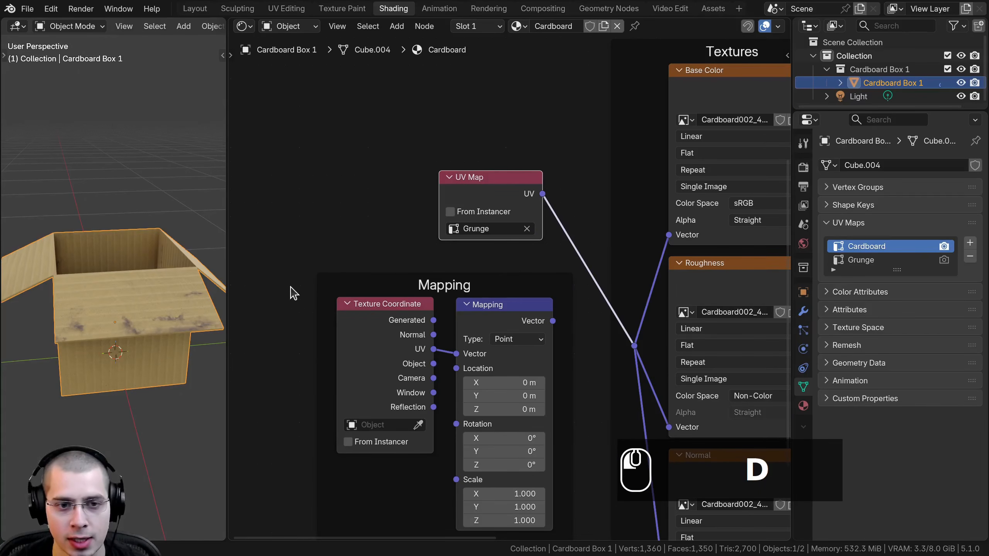
{"action": "left_click_drag", "start_coordinate": [293, 293], "coordinate": [525, 379]}
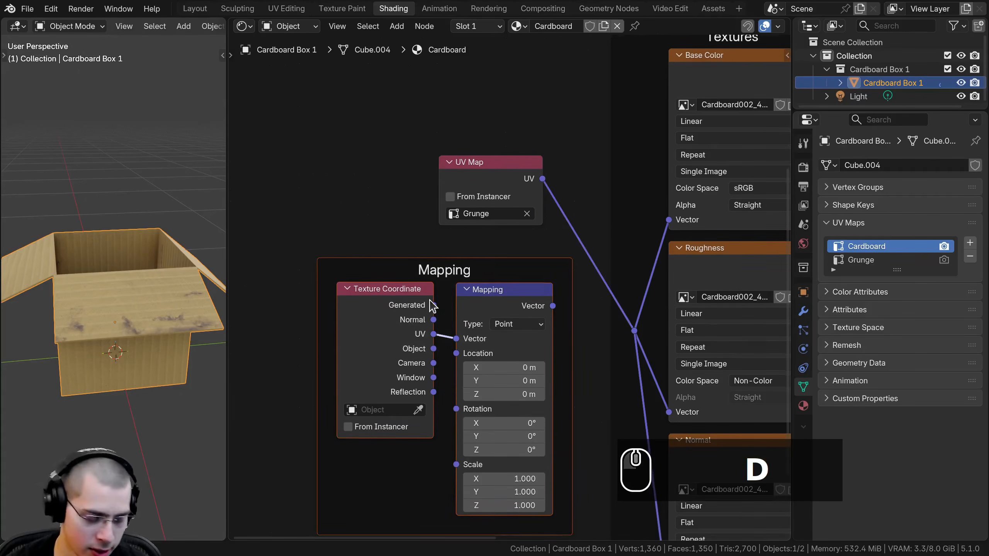
{"action": "key", "text": "x"}
{"action": "left_click_drag", "start_coordinate": [466, 177], "coordinate": [456, 335]}
{"action": "middle_click_drag", "start_coordinate": [452, 327], "coordinate": [459, 306]}
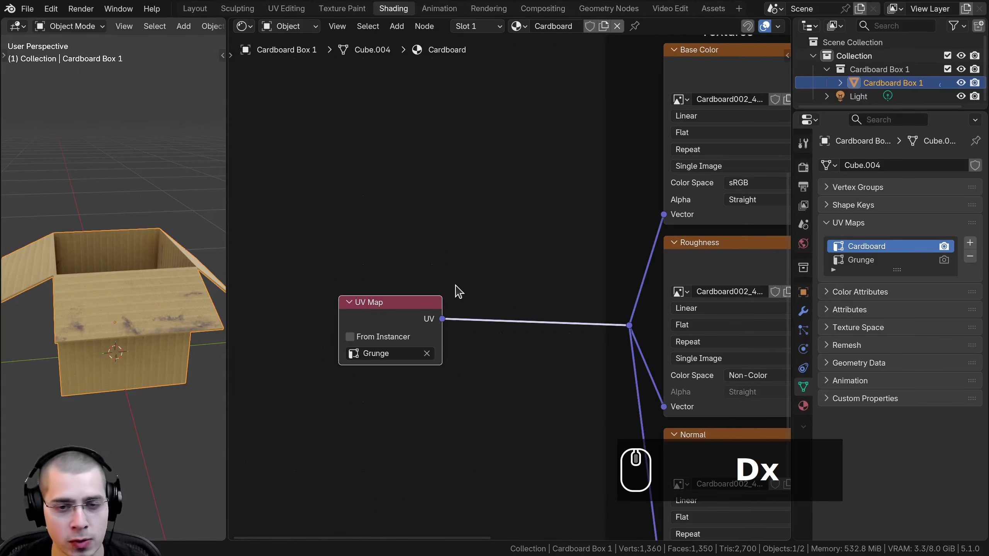
Insert a Mapping node between the copied UV Map node and the cardboard textures' reroute
{"action": "key", "text": "shift+a"}
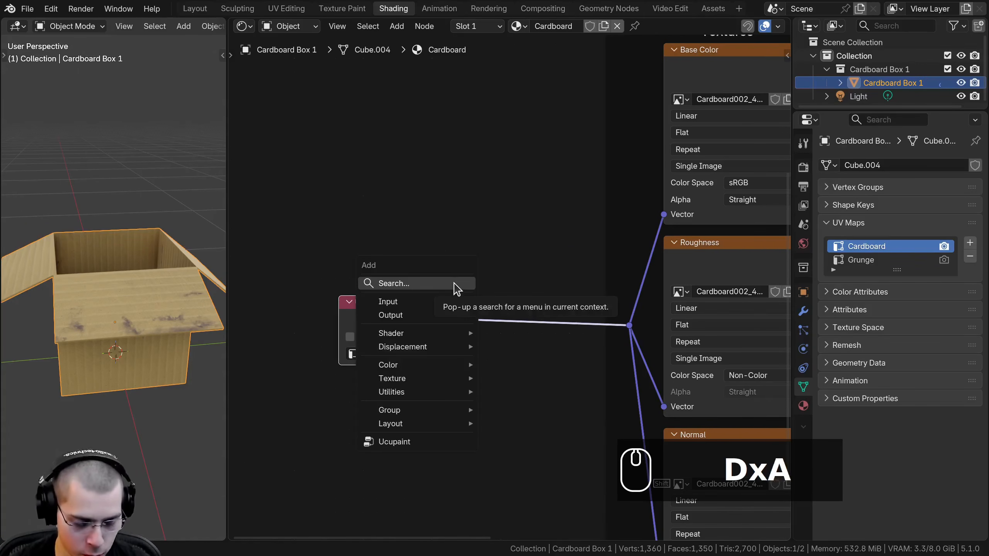
{"action": "type", "text": "mapp"}
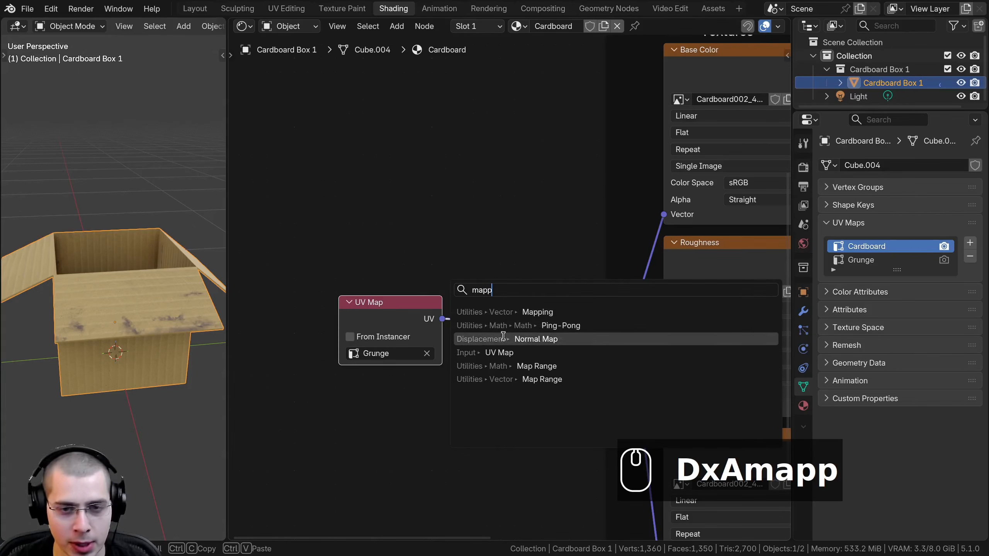
{"action": "left_click", "coordinate": [467, 312]}
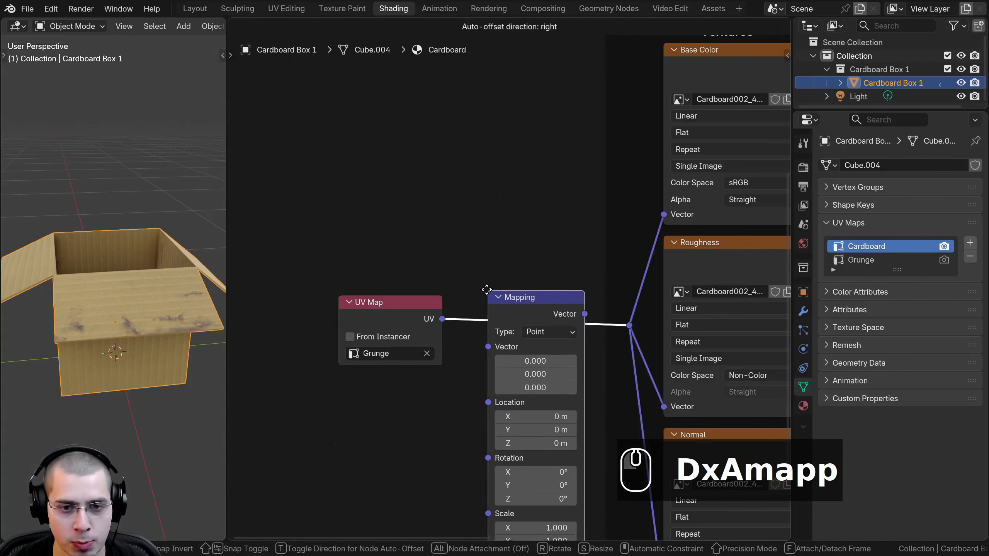
{"action": "left_click", "coordinate": [493, 290]}
{"action": "left_click_drag", "start_coordinate": [500, 302], "coordinate": [498, 294]}
{"action": "middle_click_drag", "start_coordinate": [137, 338], "coordinate": [140, 320]}
{"action": "scroll", "coordinate": [140, 320], "scroll_direction": "up", "scroll_amount": 1}
{"action": "middle_click_drag", "start_coordinate": [583, 446], "coordinate": [577, 386]}
{"action": "scroll", "coordinate": [577, 386], "scroll_direction": "up", "scroll_amount": 1}
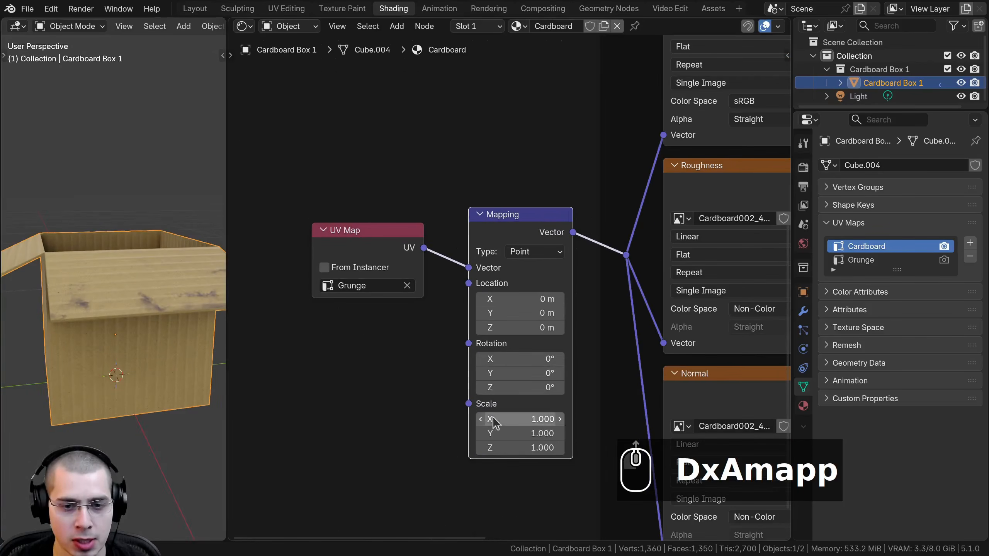
Try adjusting the Scale and Rotation values on the Mapping node, cancelling each change
{"action": "left_click_drag", "start_coordinate": [504, 420], "coordinate": [522, 448]}
{"action": "right_click", "coordinate": [505, 422]}
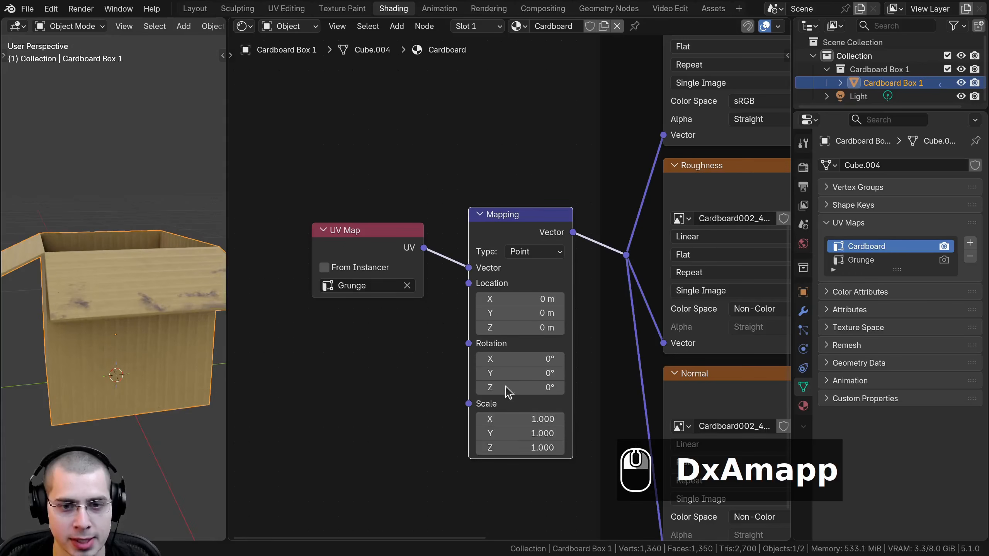
{"action": "left_click_drag", "start_coordinate": [511, 360], "coordinate": [534, 387]}
{"action": "right_click", "coordinate": [532, 360]}
{"action": "right_click", "coordinate": [513, 385]}
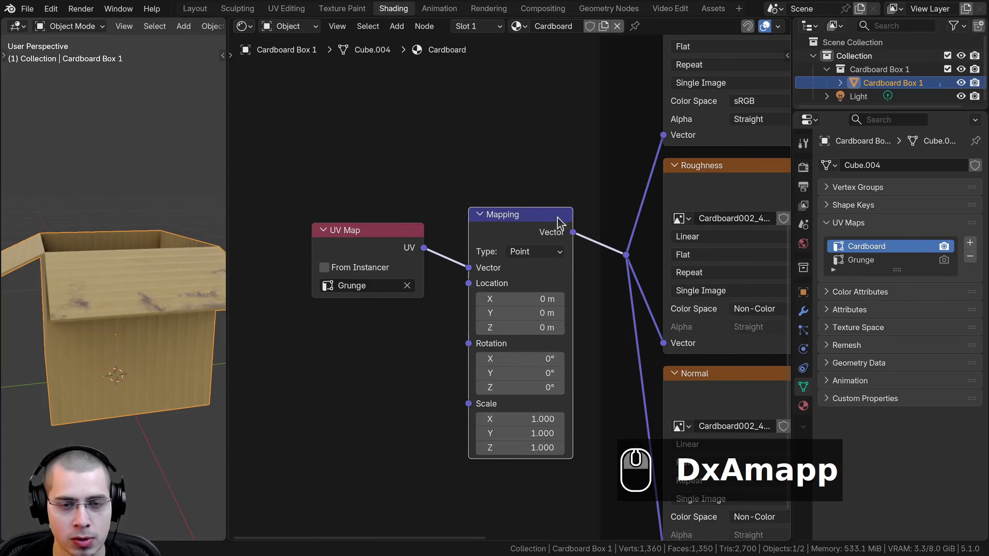
Undo the latest moves of the Mapping node and delete it, keeping the UV Map node linked to the textures
{"action": "left_click_drag", "start_coordinate": [503, 213], "coordinate": [495, 213]}
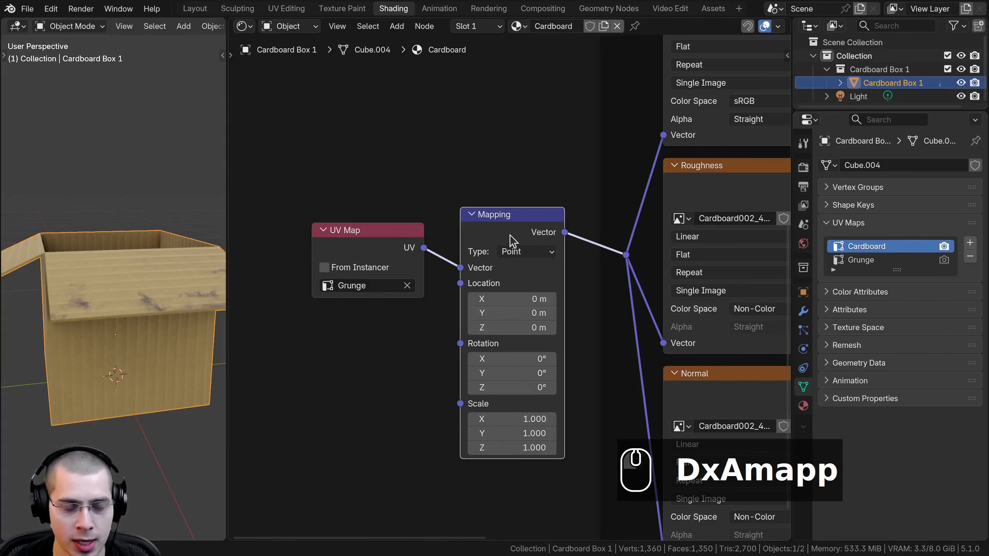
{"action": "key", "text": "ctrl+z"}
{"action": "key", "text": "ctrl+z"}
{"action": "key", "text": "ctrl+z"}
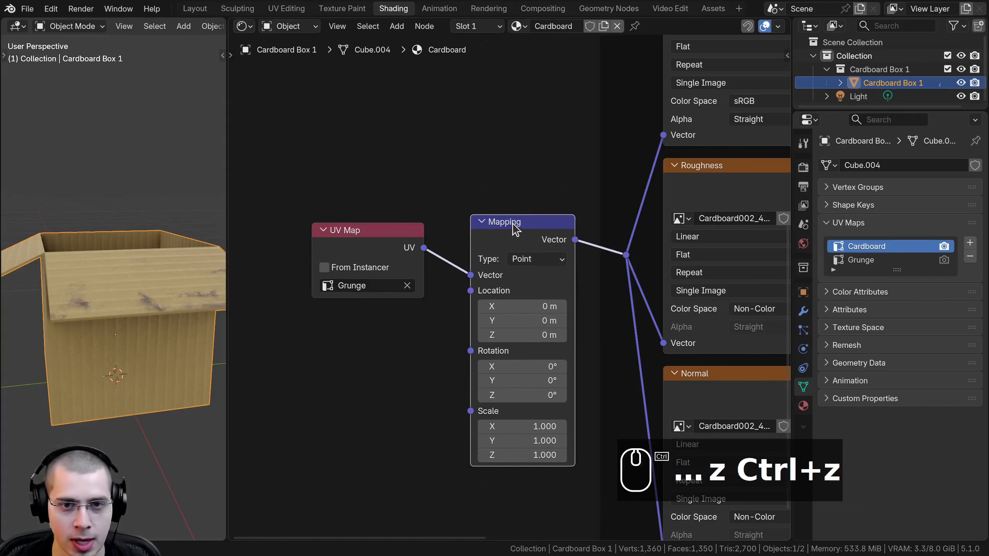
{"action": "key", "text": "ctrl+z"}
{"action": "key", "text": "x"}
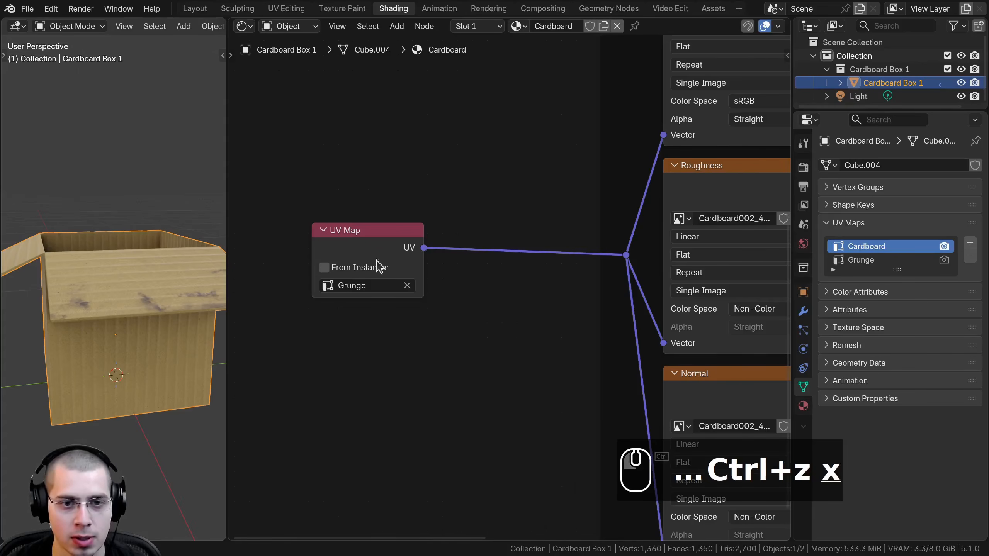
Move the copied UV Map node closer to the textures' reroute and assign it the Cardboard UV map
{"action": "left_click_drag", "start_coordinate": [379, 245], "coordinate": [497, 246]}
{"action": "scroll", "coordinate": [498, 246], "scroll_direction": "up", "scroll_amount": 2}
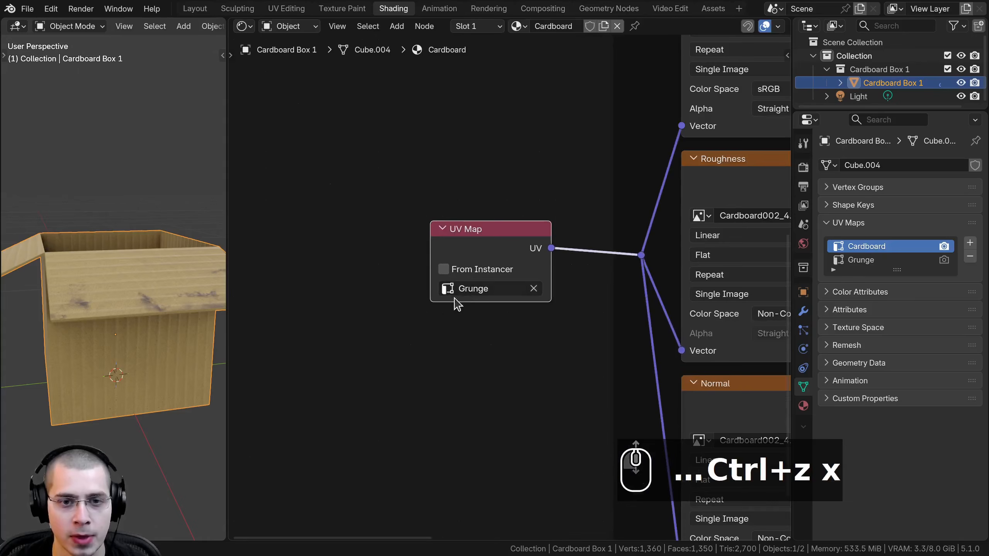
{"action": "left_click", "coordinate": [474, 292]}
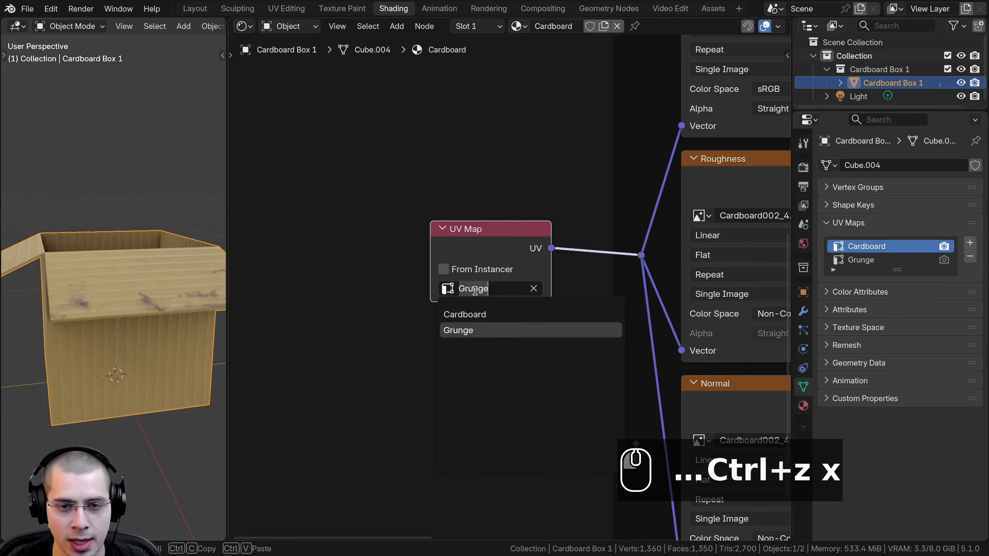
{"action": "left_click", "coordinate": [464, 315]}
Select the Cardboard UV Map node with its texture nodes, and the Grunge UV Map node with its decal texture, to compare both groups
{"action": "scroll", "coordinate": [503, 257], "scroll_direction": "down", "scroll_amount": 3}
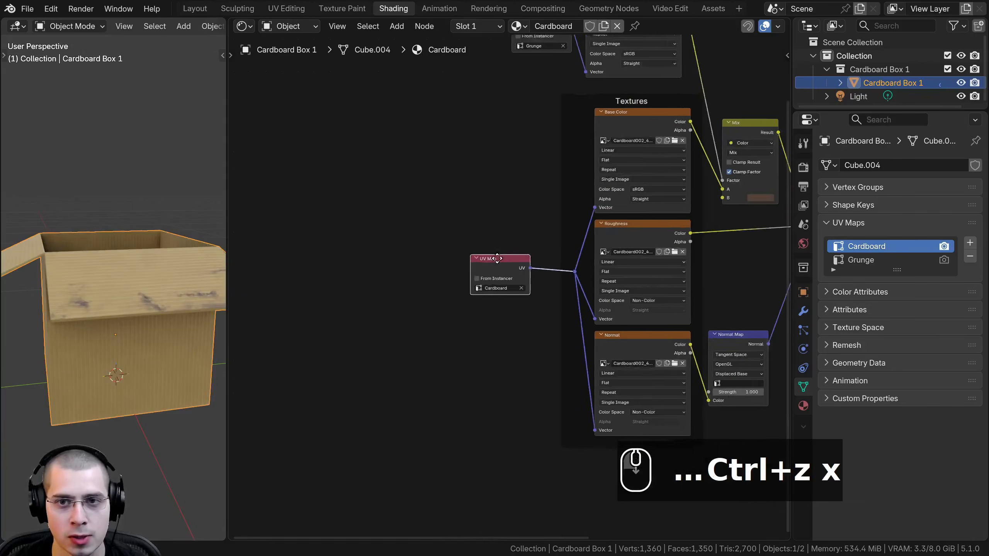
{"action": "key", "text": "b"}
{"action": "left_click_drag", "start_coordinate": [437, 148], "coordinate": [547, 343]}
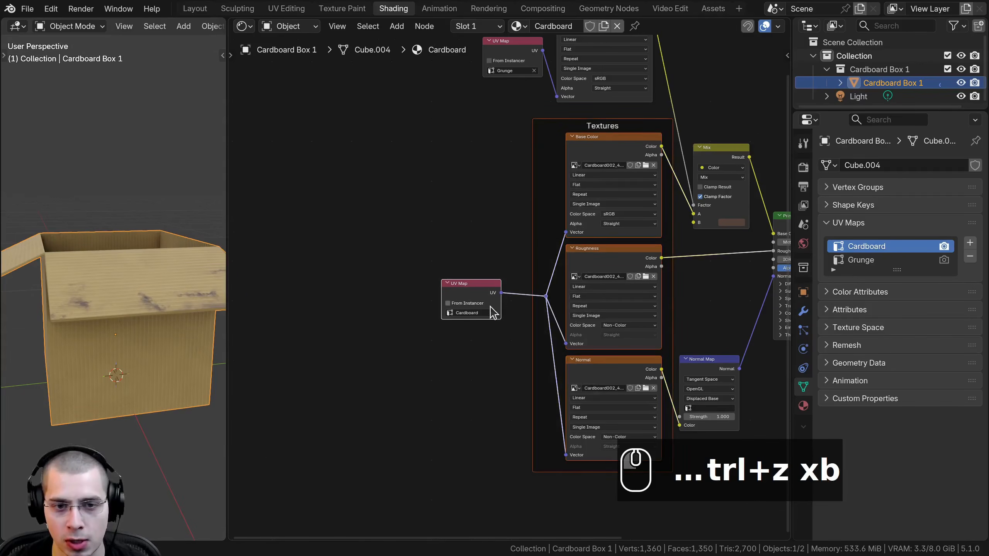
{"action": "middle_click_drag", "start_coordinate": [456, 211], "coordinate": [409, 380]}
{"action": "left_click_drag", "start_coordinate": [388, 147], "coordinate": [524, 227]}
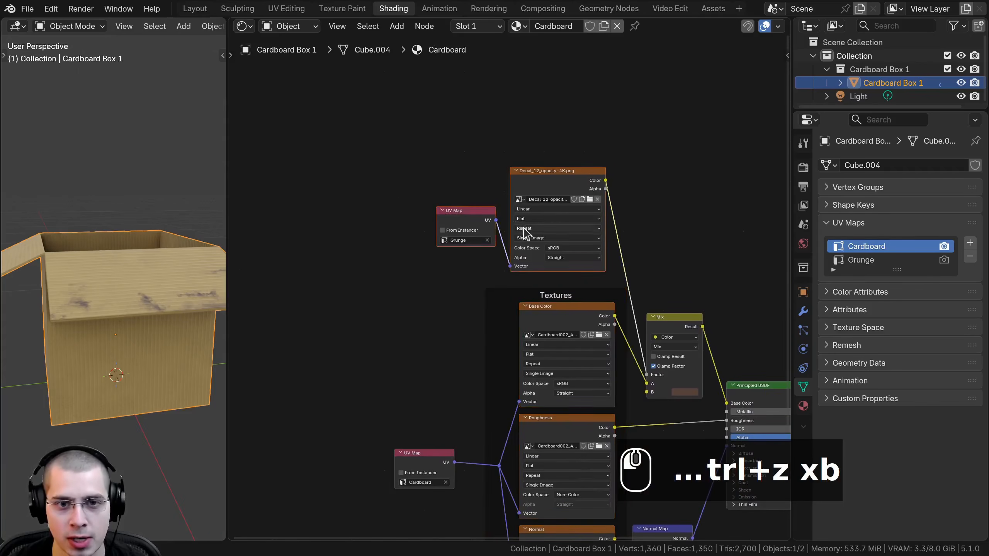
Open the UV Editing workspace and make Grunge the active UV map of the cardboard box
{"action": "left_click", "coordinate": [286, 8]}
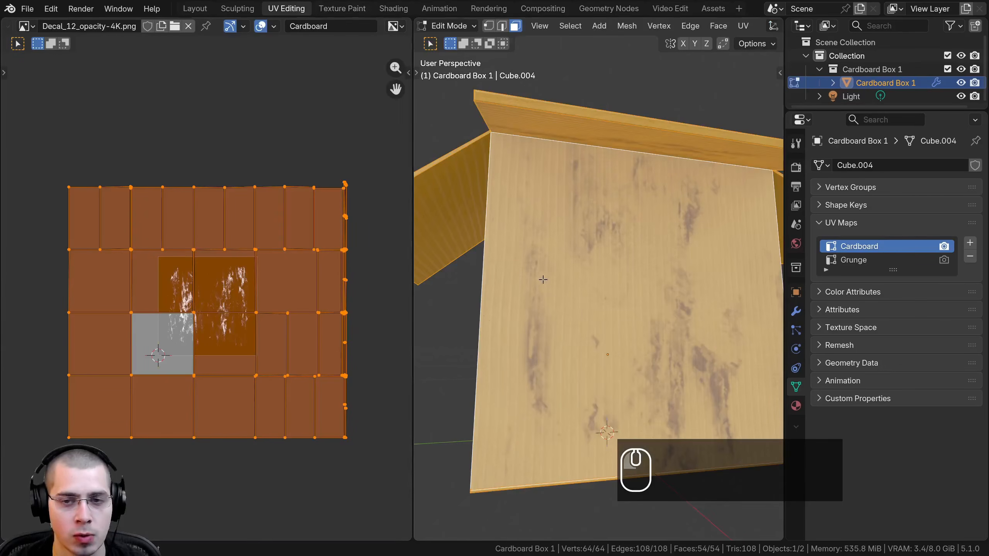
{"action": "scroll", "coordinate": [542, 279], "scroll_direction": "down", "scroll_amount": 3}
{"action": "left_click", "coordinate": [307, 27]}
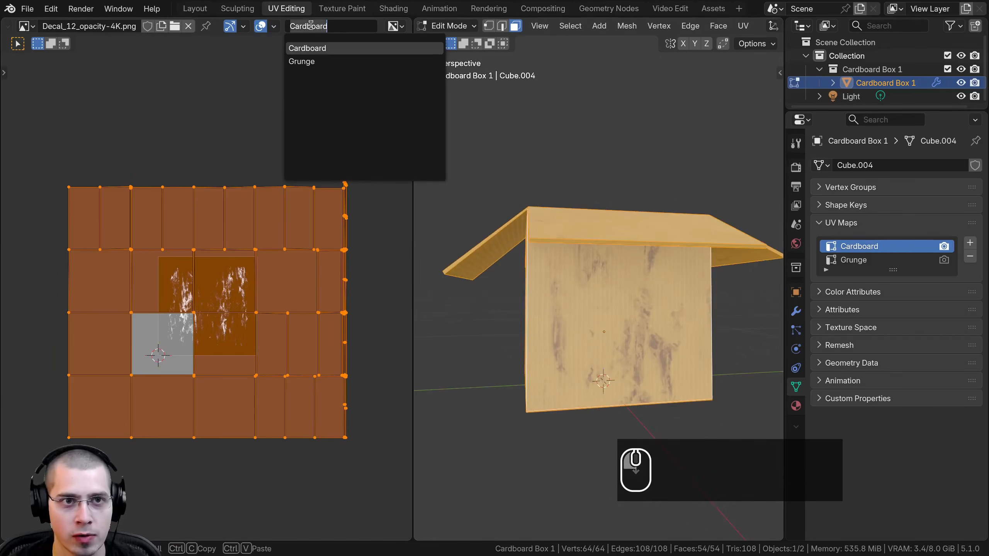
{"action": "left_click", "coordinate": [307, 61]}
Scale and reposition the entire Grunge UV layout over the decal image to change how the stains fall on the box
{"action": "scroll", "coordinate": [325, 221], "scroll_direction": "up", "scroll_amount": 2}
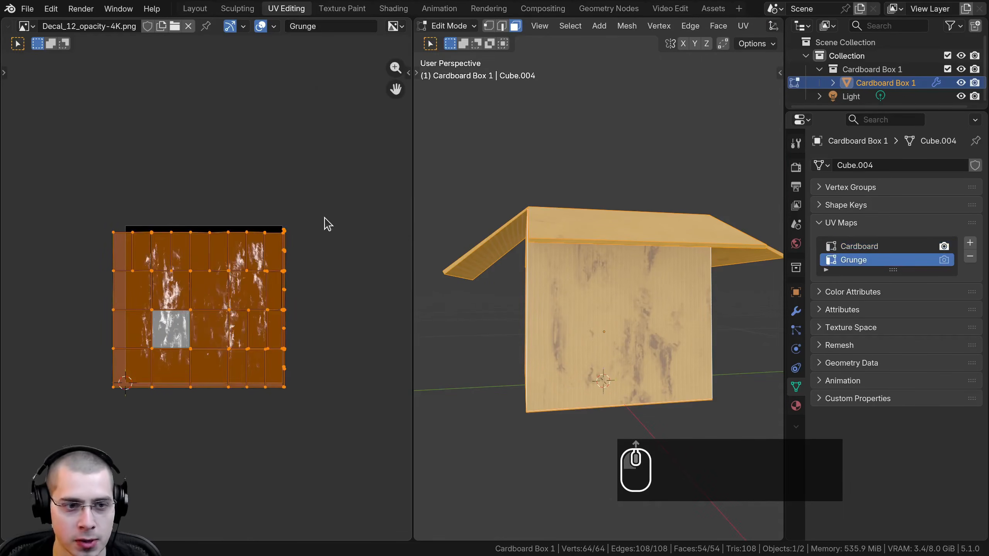
{"action": "key", "text": "s"}
{"action": "key", "text": "g"}
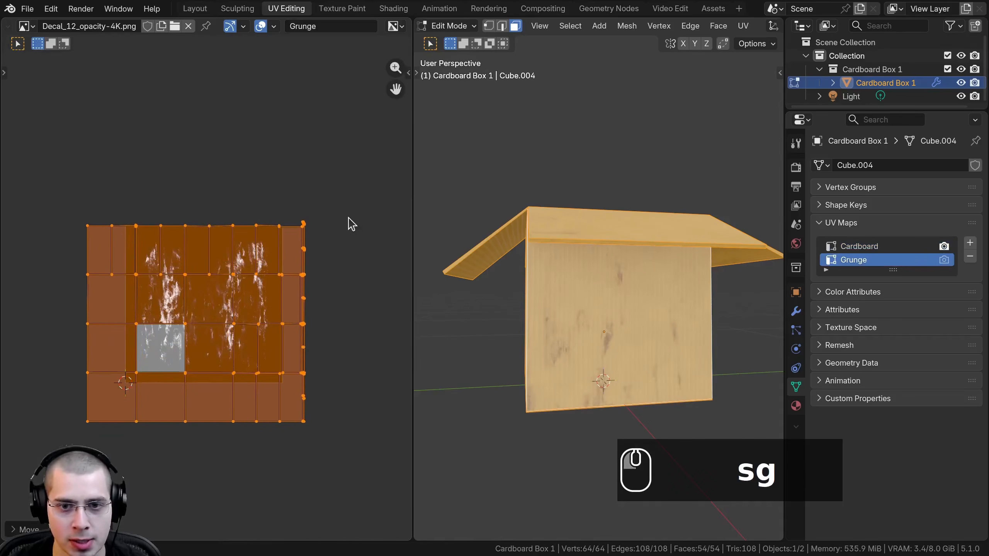
{"action": "key", "text": "s"}
{"action": "key", "text": "g"}
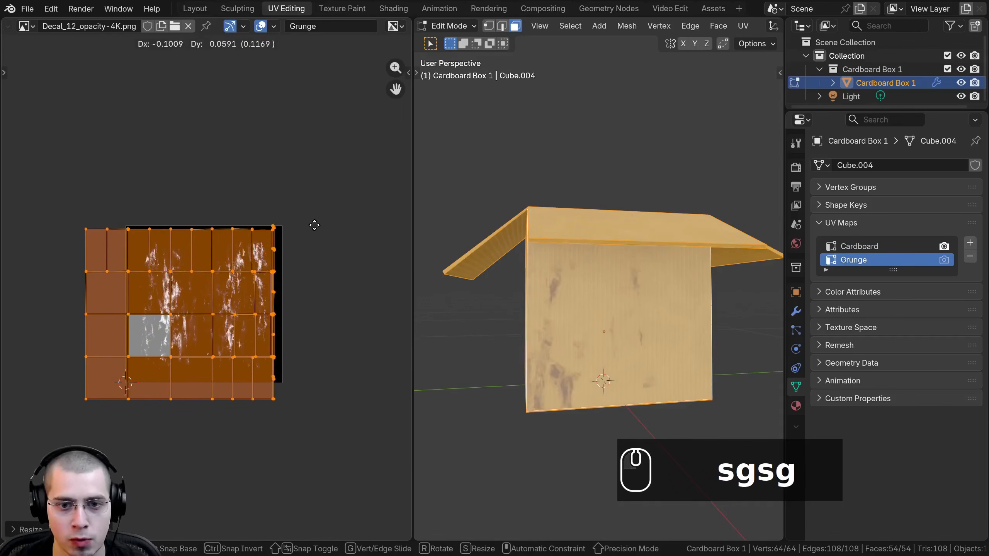
{"action": "left_click", "coordinate": [309, 224]}
Select the box's vertical corner edge to examine how the stains meet across the two adjoining sides
{"action": "middle_click_drag", "start_coordinate": [564, 277], "coordinate": [586, 282]}
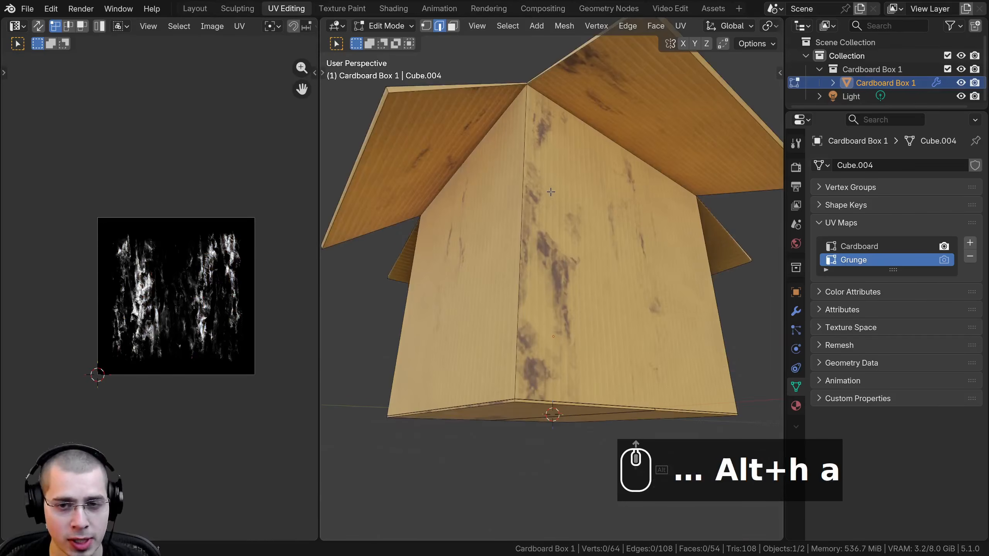
{"action": "key", "text": "a"}
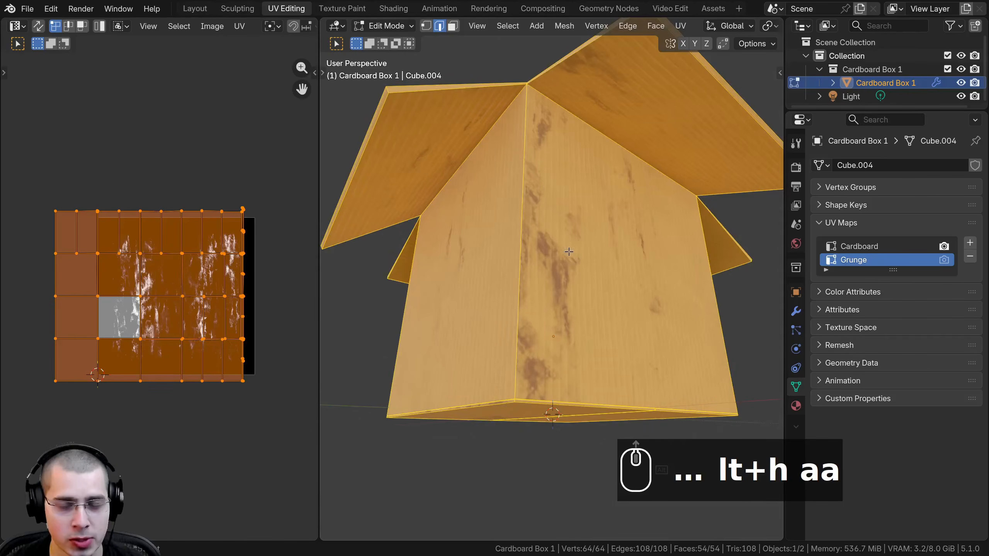
{"action": "middle_click_drag", "start_coordinate": [568, 252], "coordinate": [567, 189]}
{"action": "key", "text": "a"}
{"action": "scroll", "coordinate": [567, 189], "scroll_direction": "up", "scroll_amount": 4}
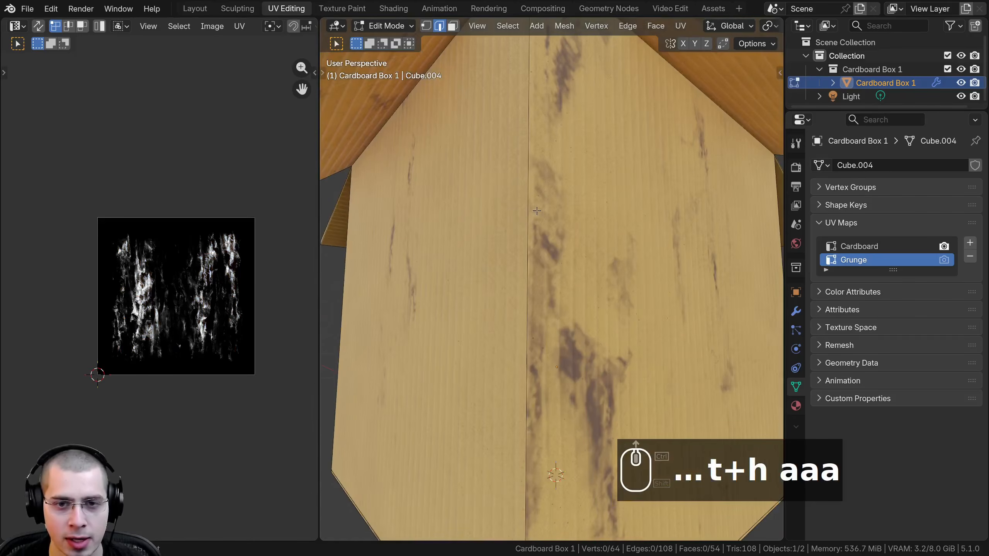
{"action": "left_click", "coordinate": [514, 213]}
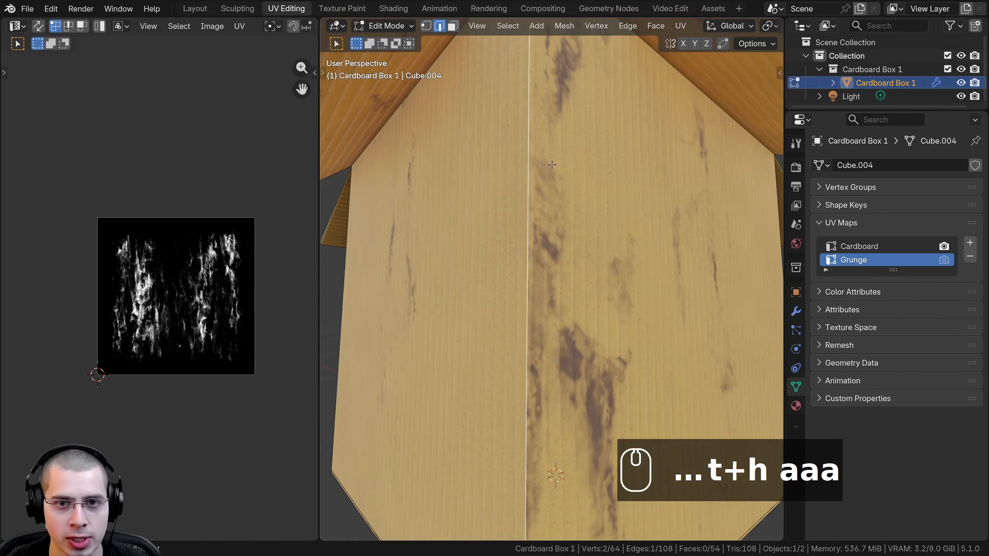
{"action": "scroll", "coordinate": [597, 474], "scroll_direction": "down", "scroll_amount": 5}
{"action": "scroll", "coordinate": [572, 291], "scroll_direction": "up", "scroll_amount": 2}
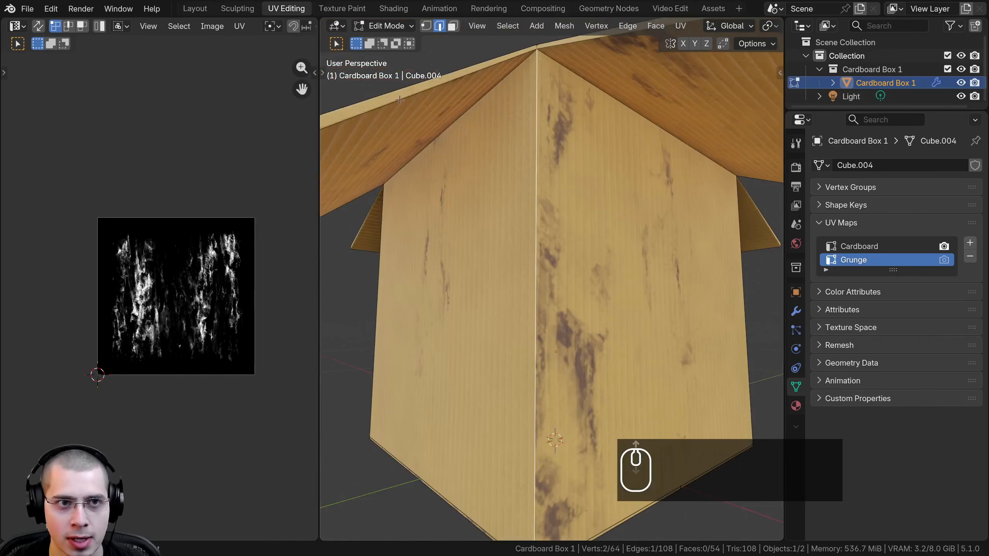
Switch the mesh to face selection and select the two side faces that meet at the vertical corner
{"action": "left_click", "coordinate": [452, 27]}
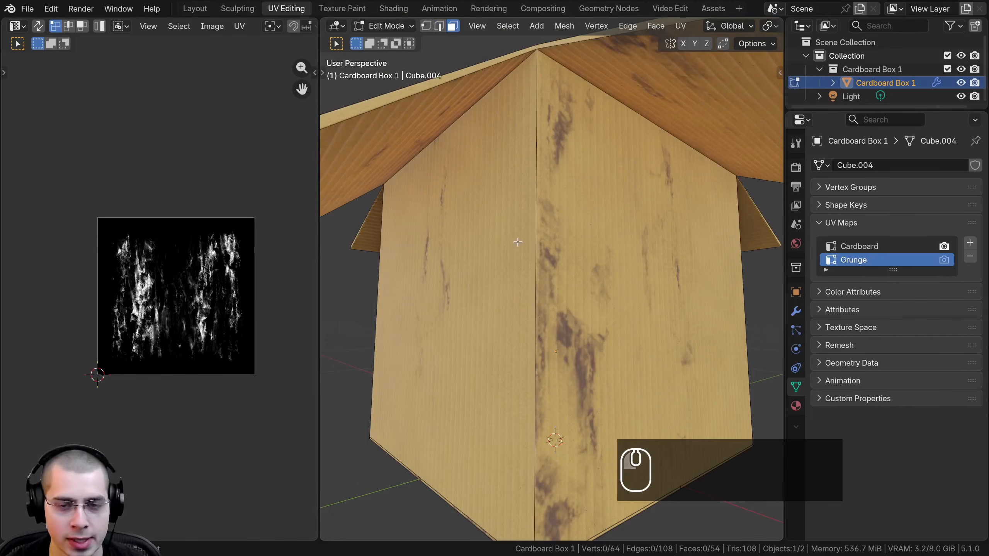
{"action": "key", "text": "a"}
{"action": "scroll", "coordinate": [507, 250], "scroll_direction": "down", "scroll_amount": 2}
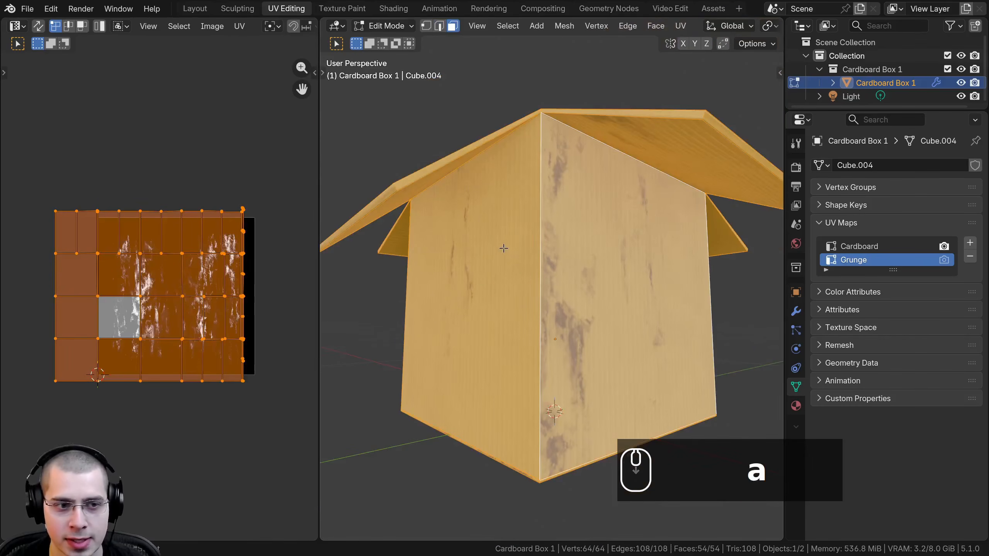
{"action": "left_click", "coordinate": [497, 250]}
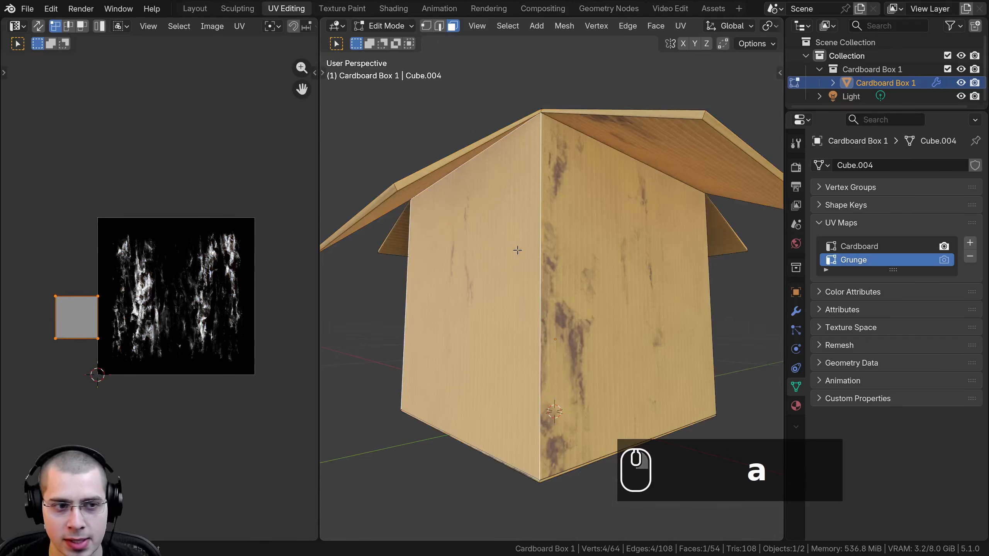
{"action": "left_click", "coordinate": [565, 247], "text": "shift"}
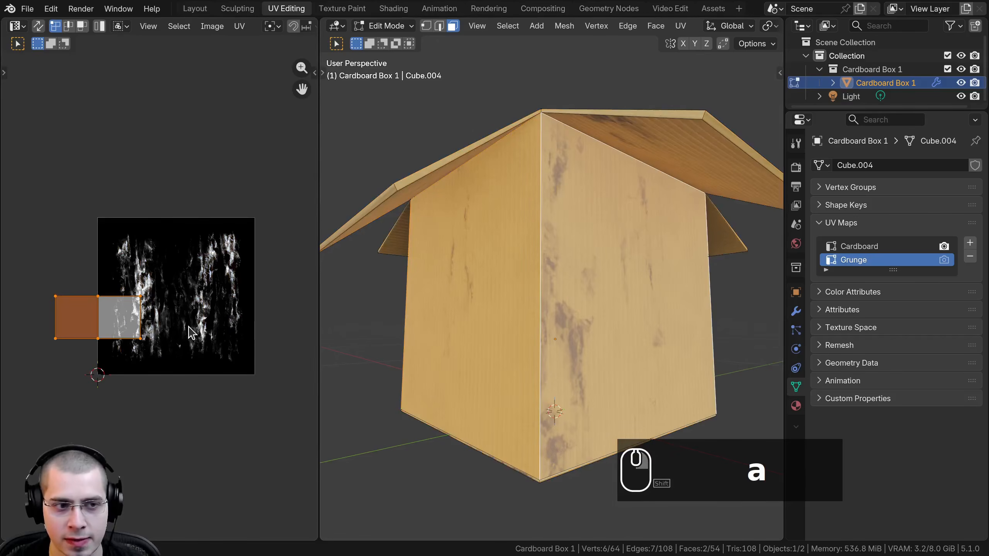
{"action": "scroll", "coordinate": [189, 333], "scroll_direction": "up", "scroll_amount": 5}
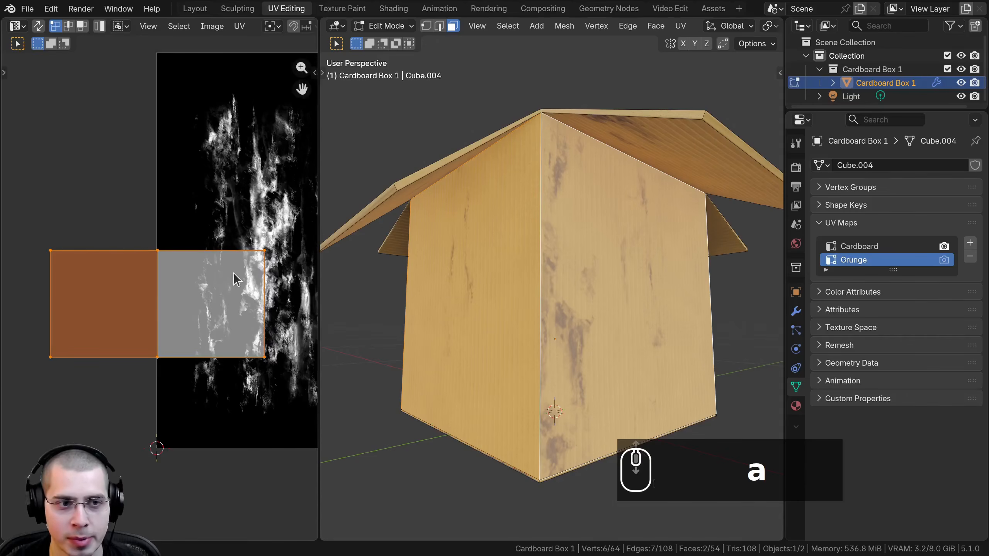
With UV face selection, move the UV face lying outside the decal image along X to the opposite side of its neighbour
{"action": "left_click", "coordinate": [87, 26]}
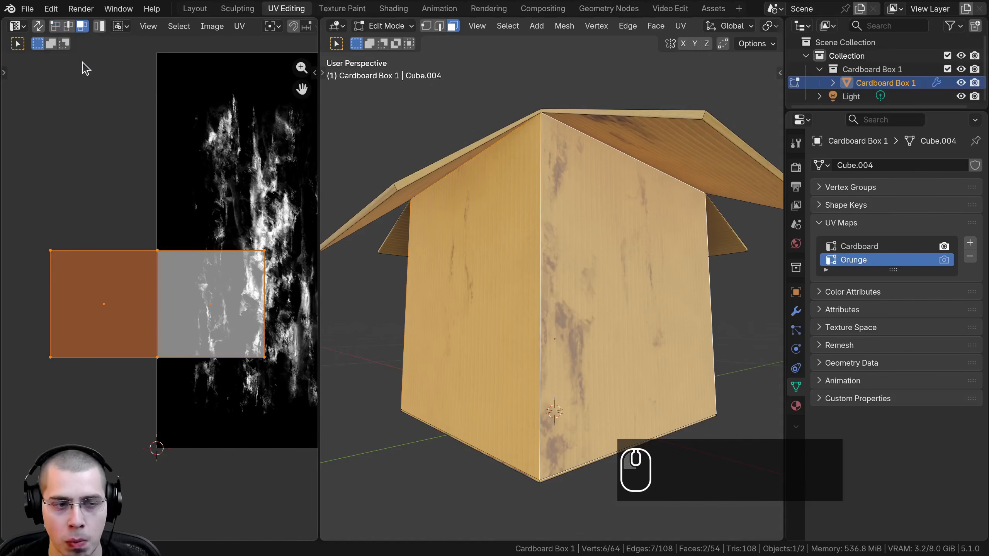
{"action": "left_click", "coordinate": [101, 248]}
{"action": "scroll", "coordinate": [80, 303], "scroll_direction": "down", "scroll_amount": 1}
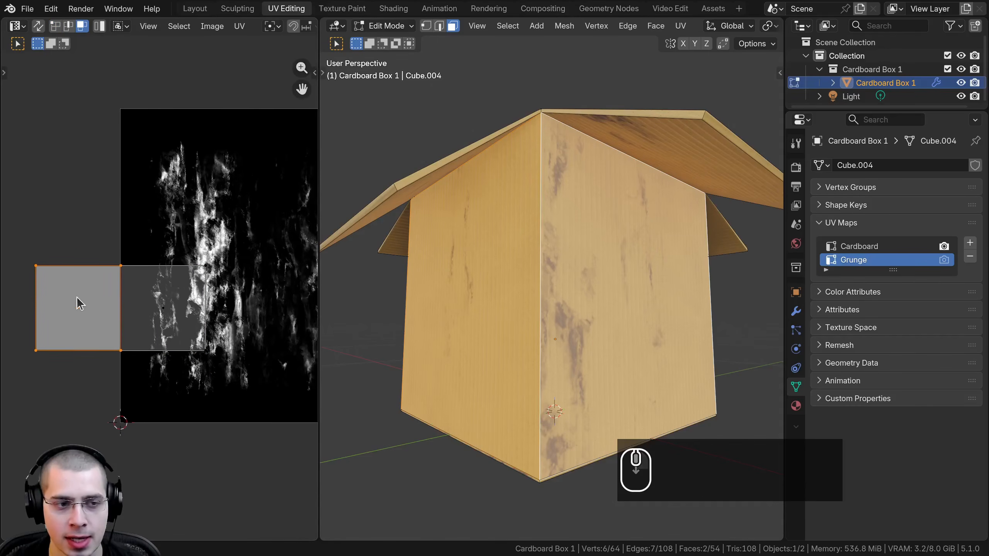
{"action": "key", "text": "g"}
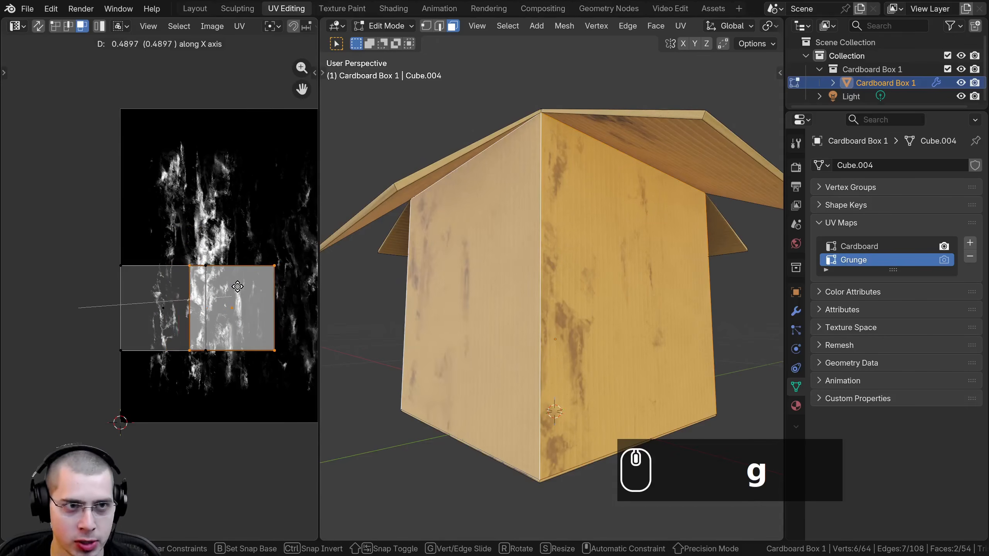
{"action": "left_click", "coordinate": [255, 262]}
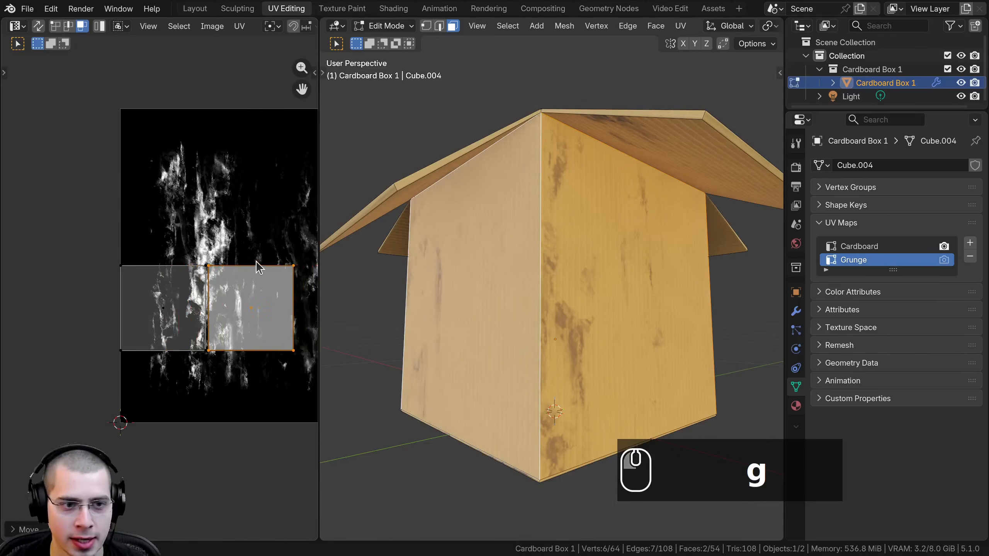
Fine-tune the moved UV face along X so its edge lines up with the neighbouring face's edge
{"action": "scroll", "coordinate": [256, 261], "scroll_direction": "up", "scroll_amount": 4}
{"action": "scroll", "coordinate": [214, 302], "scroll_direction": "up", "scroll_amount": 6}
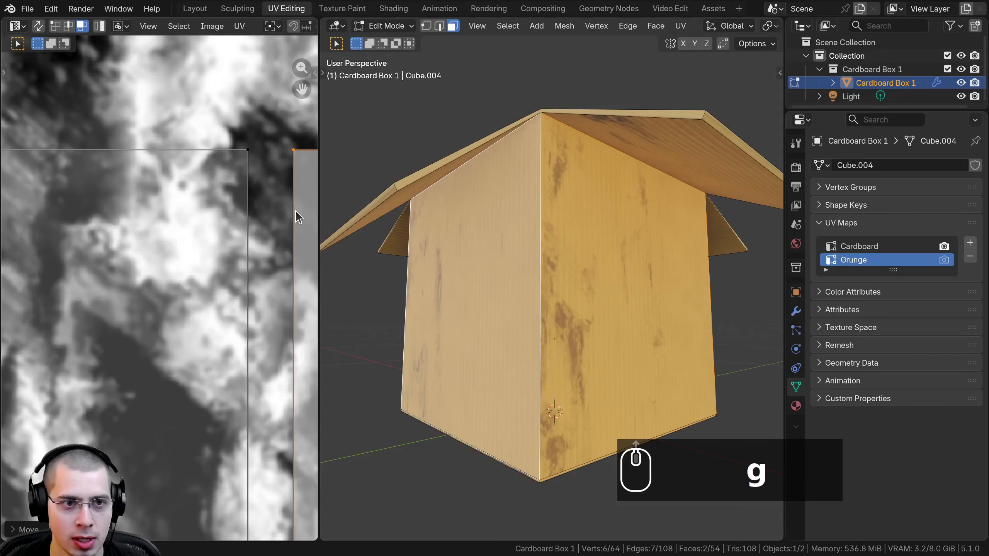
{"action": "key", "text": "g"}
{"action": "middle_click", "coordinate": [281, 213]}
{"action": "key", "text": "shift"}
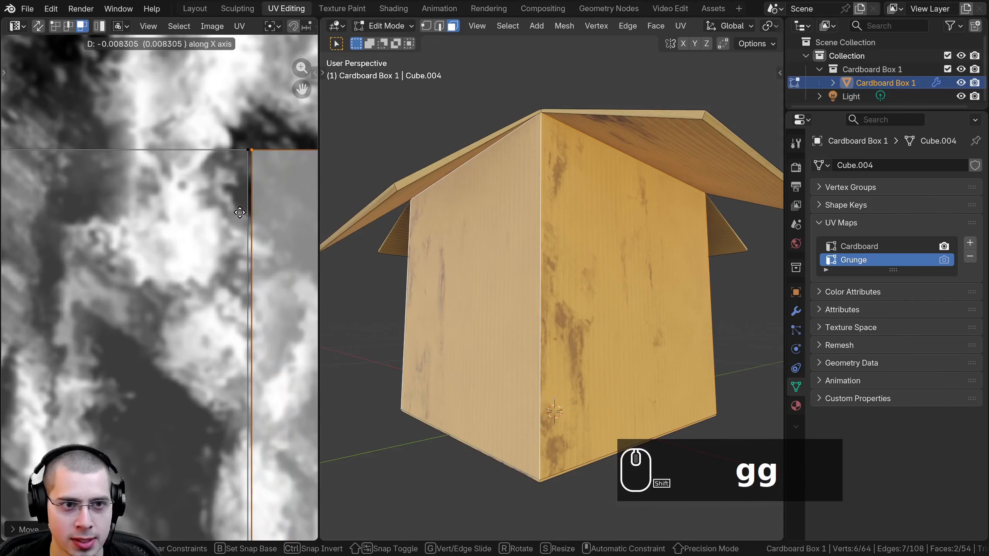
{"action": "left_click", "coordinate": [231, 211]}
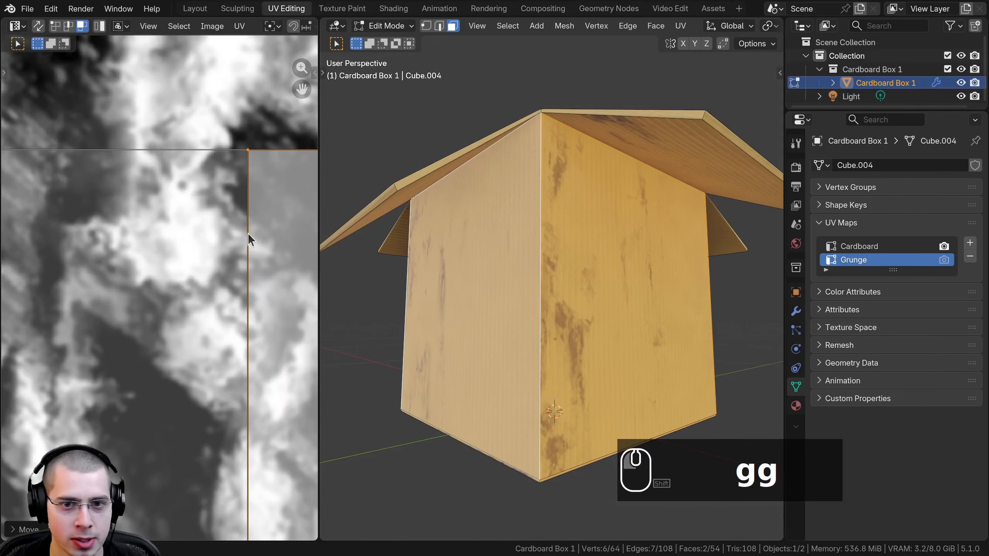
Rotate the selected UV face by 180° to change the direction of its stains
{"action": "scroll", "coordinate": [537, 234], "scroll_direction": "down", "scroll_amount": 4}
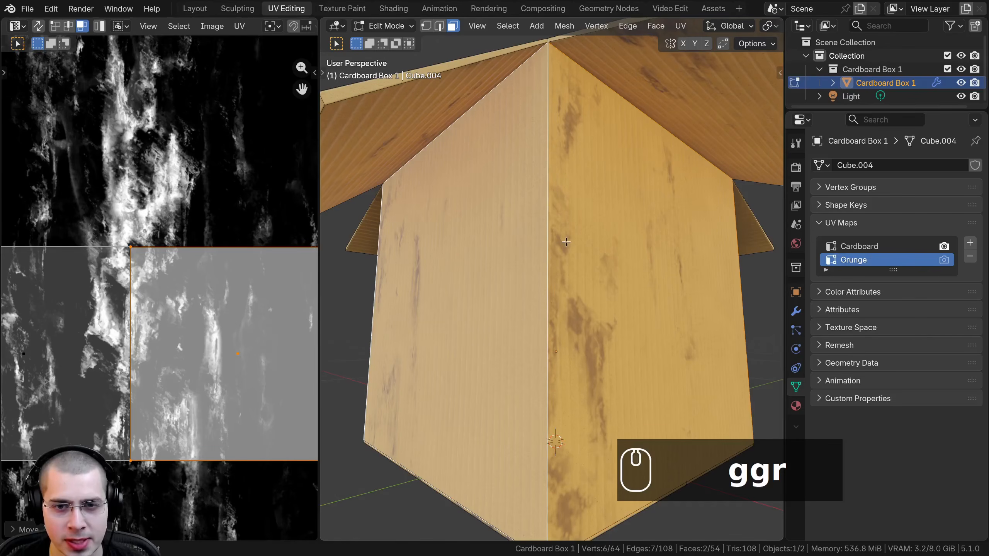
{"action": "scroll", "coordinate": [216, 291], "scroll_direction": "down", "scroll_amount": 1}
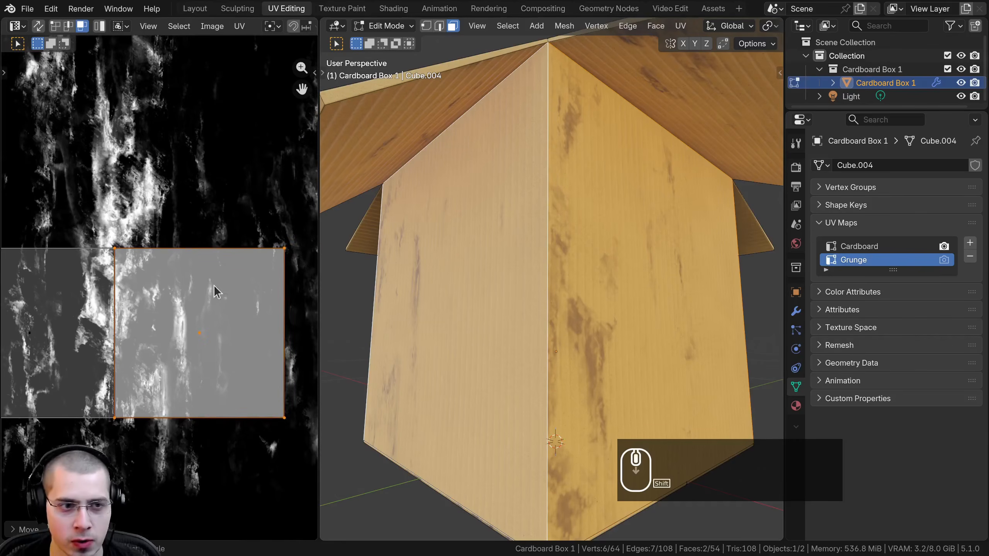
{"action": "key", "text": "r"}
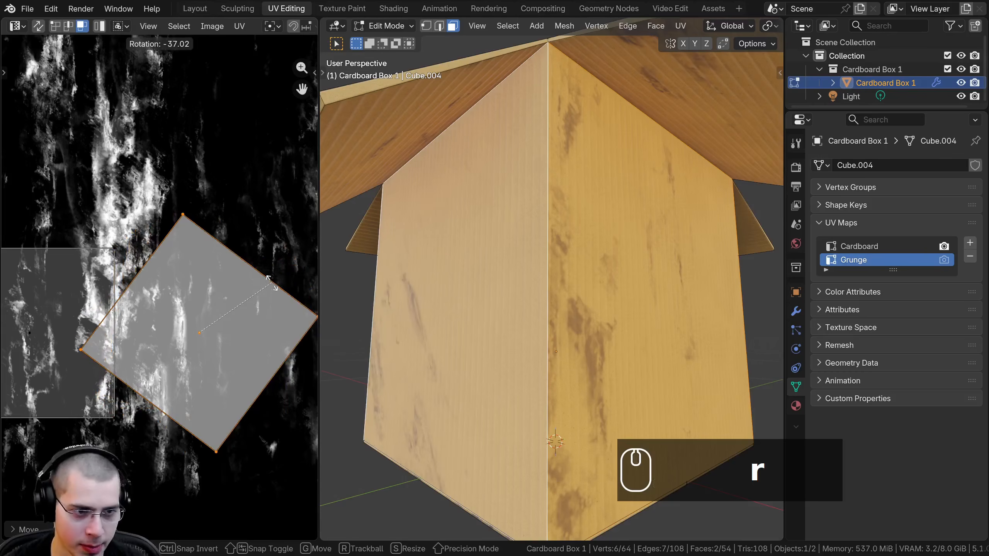
{"action": "type", "text": "180"}
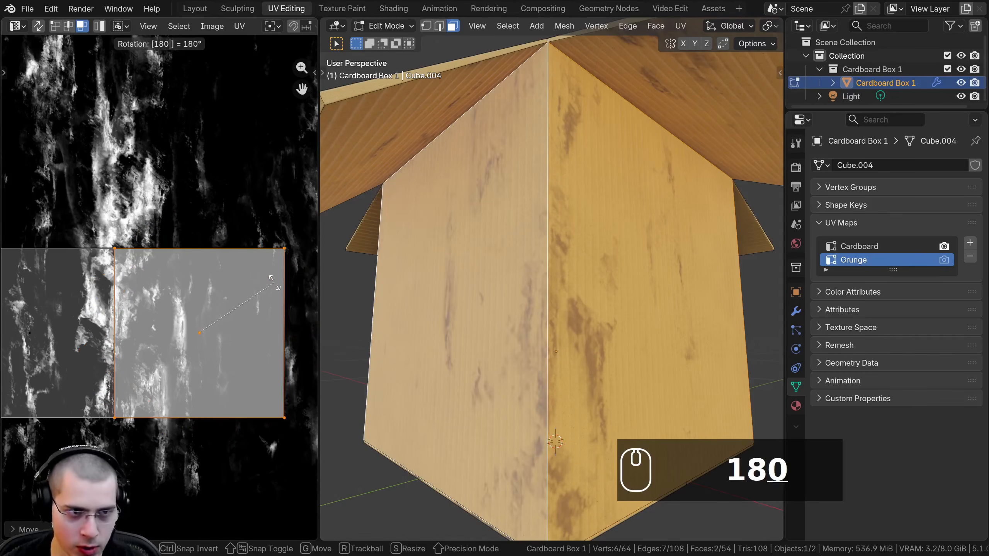
{"action": "key", "text": "Return"}
Select all faces of the Grunge UV layout and move them together to shift the stains across the box
{"action": "middle_click_drag", "start_coordinate": [200, 314], "coordinate": [252, 305]}
{"action": "key", "text": "a"}
{"action": "key", "text": "a"}
{"action": "scroll", "coordinate": [193, 288], "scroll_direction": "down", "scroll_amount": 4}
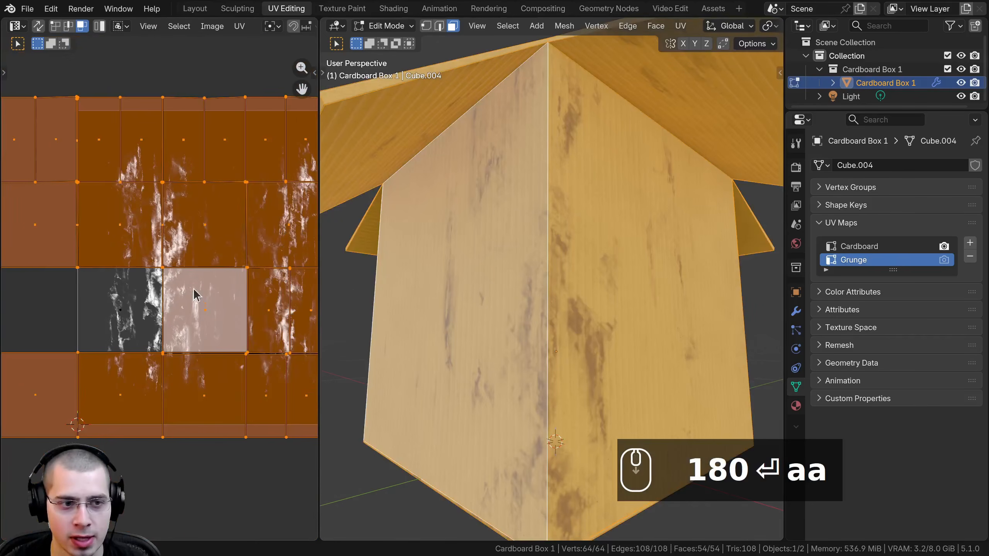
{"action": "key", "text": "a"}
{"action": "key", "text": "a"}
{"action": "key", "text": "g"}
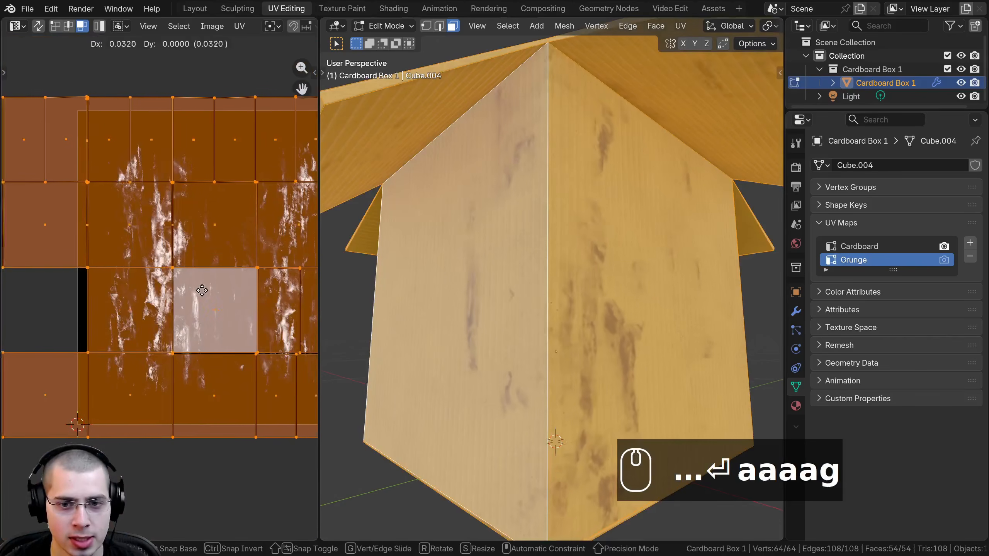
{"action": "left_click", "coordinate": [192, 280]}
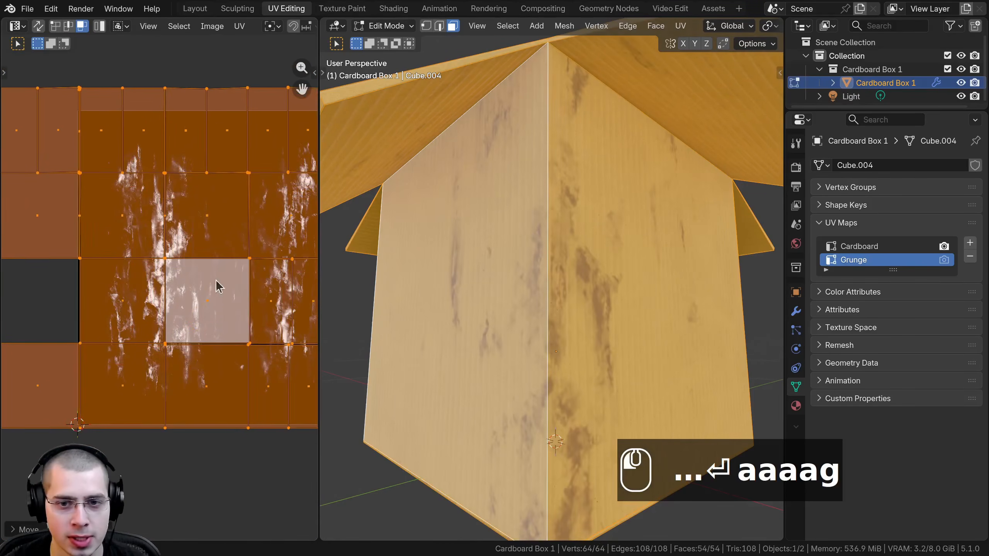
Scale the Grunge UV layout down slightly, reposition it, and check the stains from several sides of the box
{"action": "scroll", "coordinate": [513, 246], "scroll_direction": "down", "scroll_amount": 5}
{"action": "mouse_move", "coordinate": [513, 245]}
{"action": "middle_mouse_down"}
{"action": "mouse_move", "coordinate": [483, 249]}
{"action": "mouse_move", "coordinate": [510, 249]}
{"action": "middle_mouse_up"}
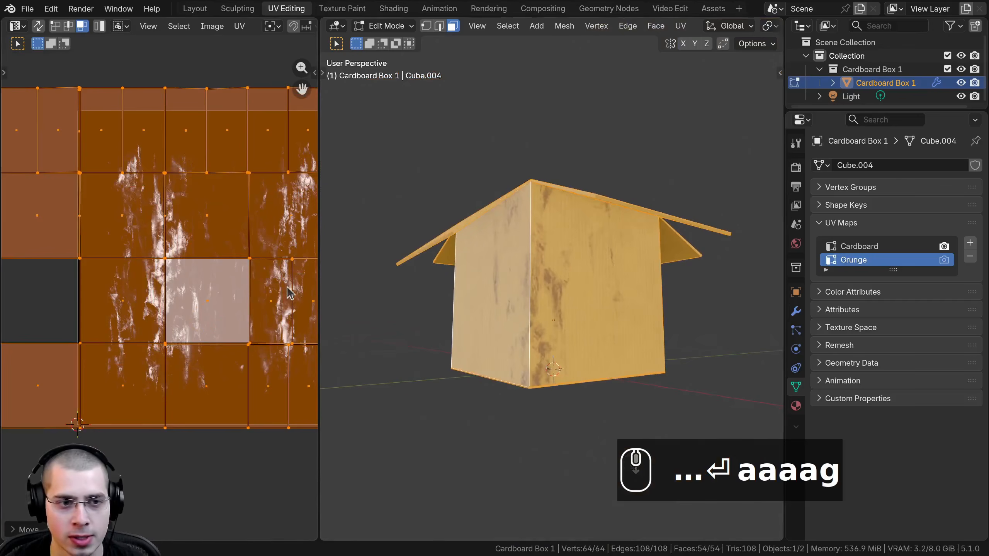
{"action": "key", "text": "s"}
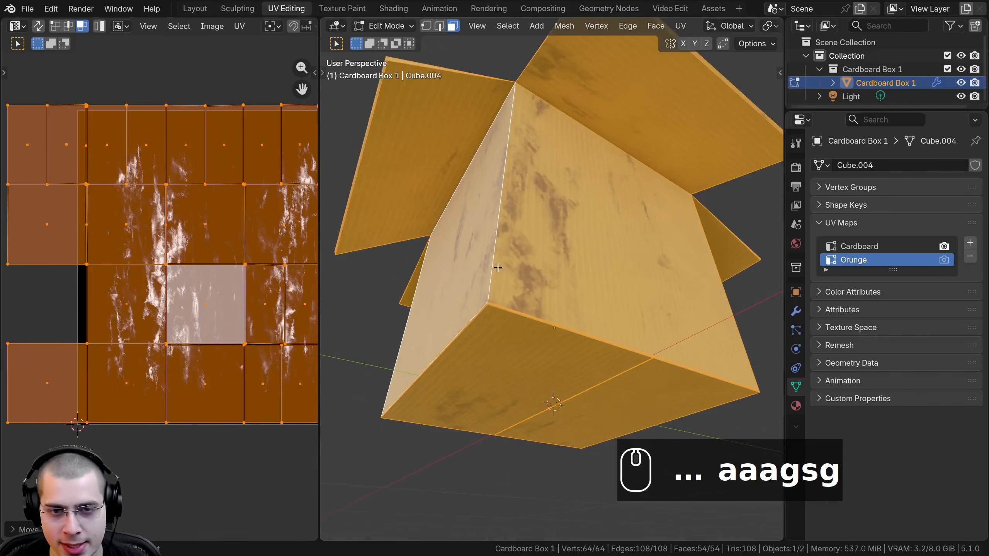
{"action": "middle_click_drag", "start_coordinate": [548, 324], "coordinate": [546, 401]}
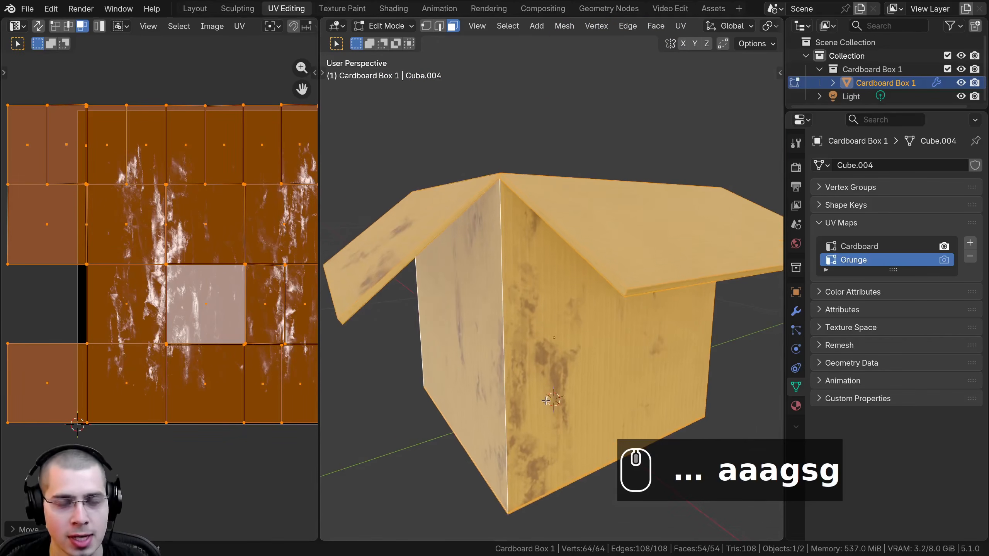
{"action": "scroll", "coordinate": [548, 390], "scroll_direction": "down", "scroll_amount": 3}
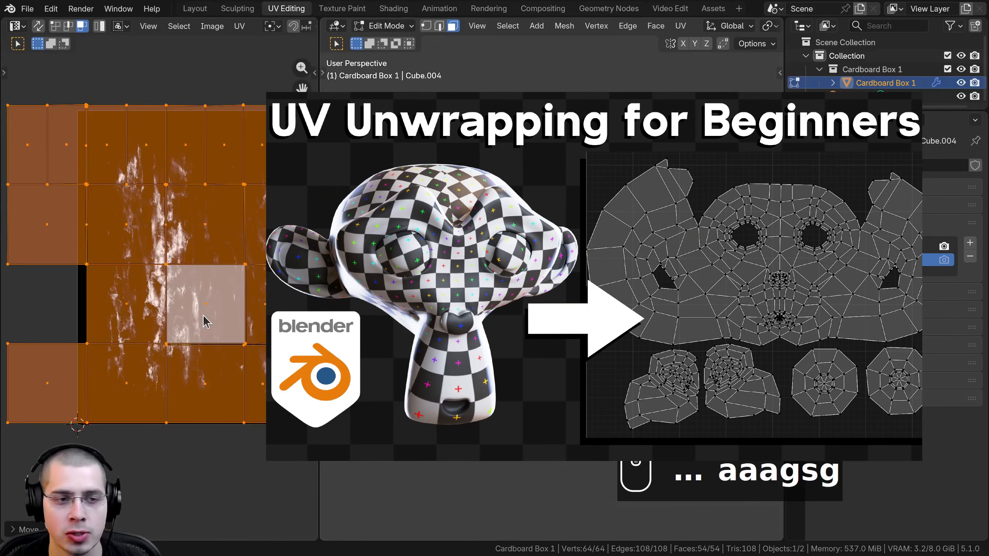
Reposition the whole Grunge UV layout over the stain texture and scale it down slightly
{"action": "key", "text": "g"}
{"action": "left_click", "coordinate": [233, 324]}
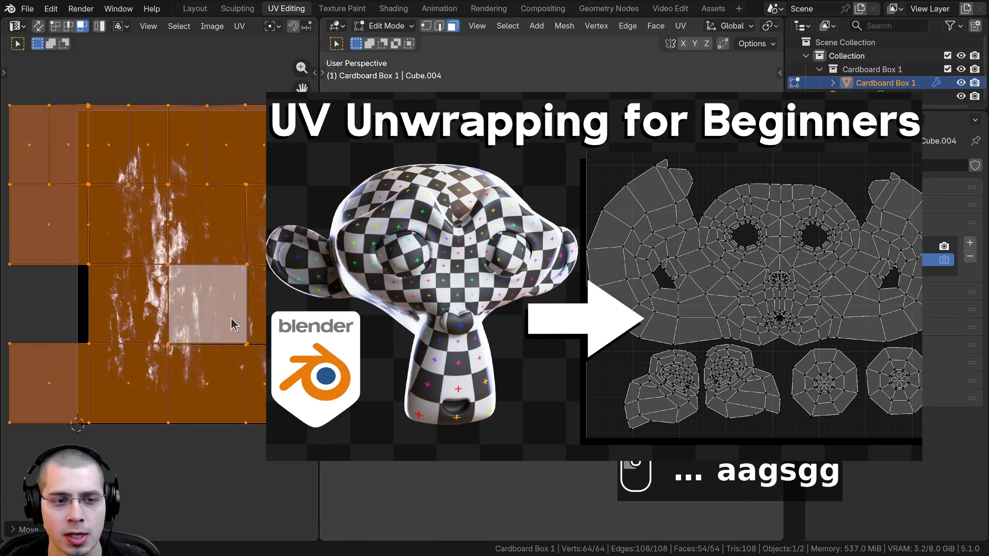
{"action": "key", "text": "g"}
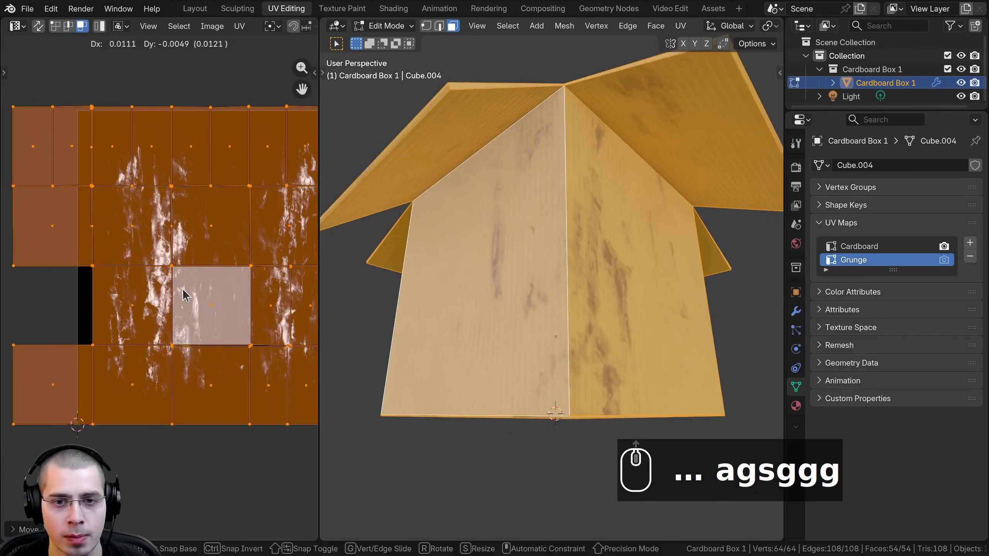
{"action": "key", "text": "s"}
{"action": "middle_click_drag", "start_coordinate": [510, 308], "coordinate": [504, 259]}
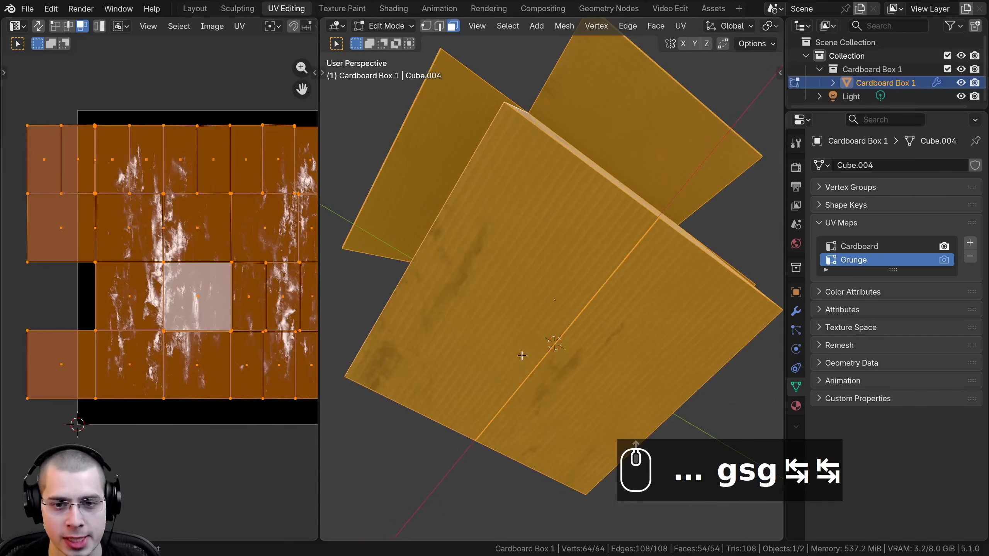
Shrink the Grunge UV face of the box's inner back wall and move it onto the clean black area above the stains
{"action": "scroll", "coordinate": [522, 355], "scroll_direction": "down", "scroll_amount": 4}
{"action": "middle_click_drag", "start_coordinate": [522, 356], "coordinate": [514, 413]}
{"action": "scroll", "coordinate": [521, 361], "scroll_direction": "up", "scroll_amount": 2}
{"action": "middle_click_drag", "start_coordinate": [557, 241], "coordinate": [607, 272]}
{"action": "left_click", "coordinate": [641, 227]}
{"action": "scroll", "coordinate": [195, 311], "scroll_direction": "down", "scroll_amount": 1}
{"action": "scroll", "coordinate": [251, 352], "scroll_direction": "up", "scroll_amount": 3}
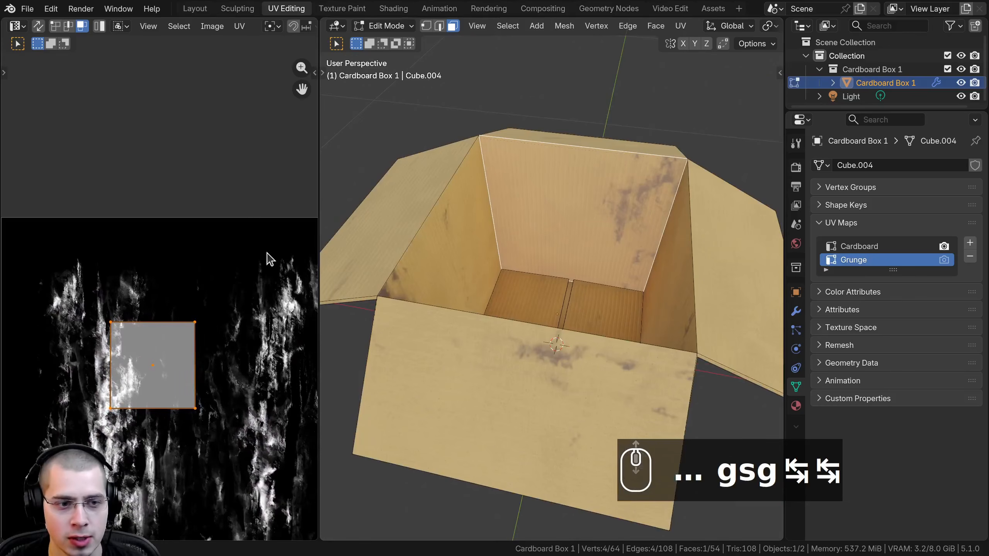
{"action": "key", "text": "s"}
{"action": "left_click", "coordinate": [286, 328]}
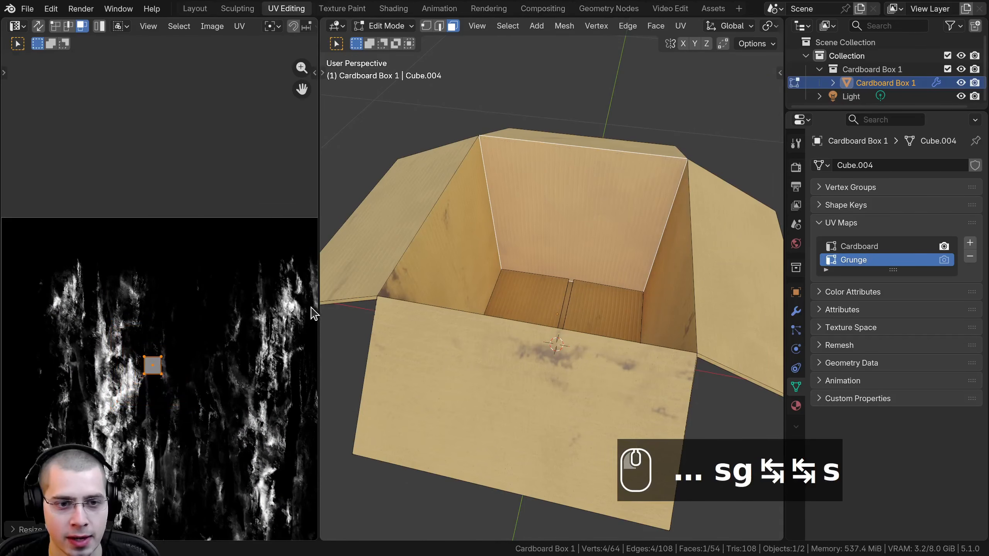
{"action": "left_click_drag", "start_coordinate": [346, 305], "coordinate": [353, 305]}
{"action": "key", "text": "g"}
{"action": "left_click", "coordinate": [188, 220]}
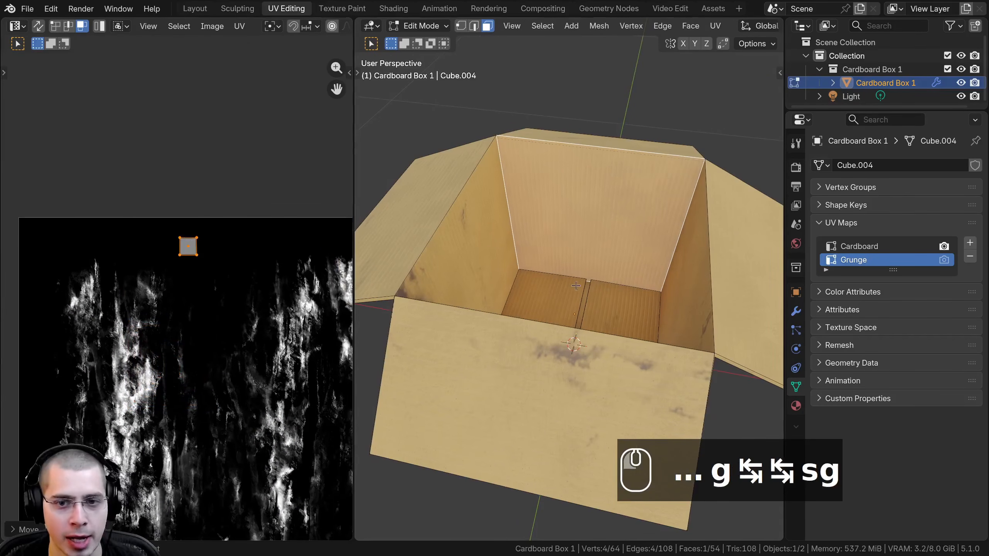
Rotate the Grunge UV face of the front flap by 90° to change its stain direction
{"action": "scroll", "coordinate": [532, 301], "scroll_direction": "down", "scroll_amount": 1}
{"action": "middle_click_drag", "start_coordinate": [580, 298], "coordinate": [546, 280]}
{"action": "scroll", "coordinate": [532, 301], "scroll_direction": "down", "scroll_amount": 1}
{"action": "right_click", "coordinate": [533, 315]}
{"action": "middle_click_drag", "start_coordinate": [263, 341], "coordinate": [190, 306], "text": "shift"}
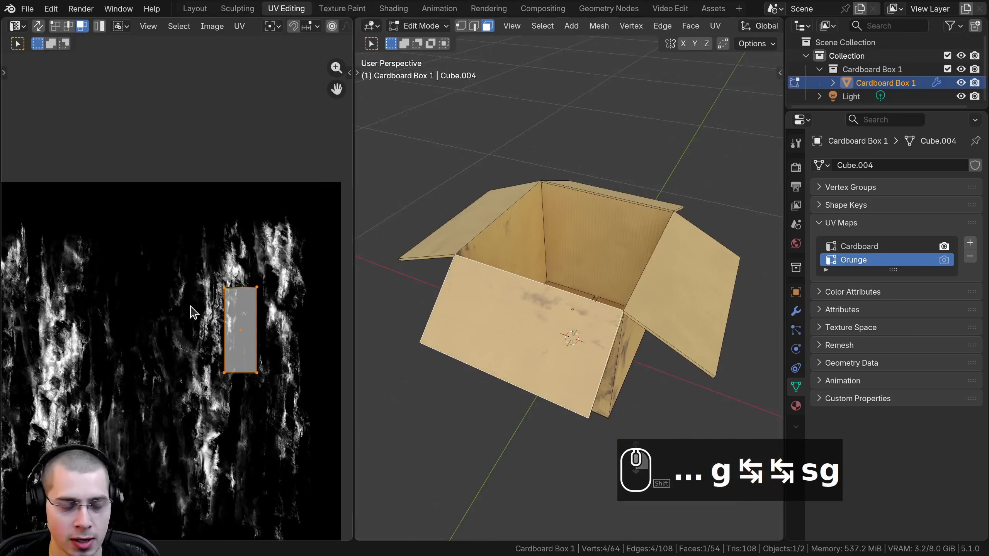
{"action": "key", "text": "r"}
{"action": "key", "text": "9"}
{"action": "key", "text": "0"}
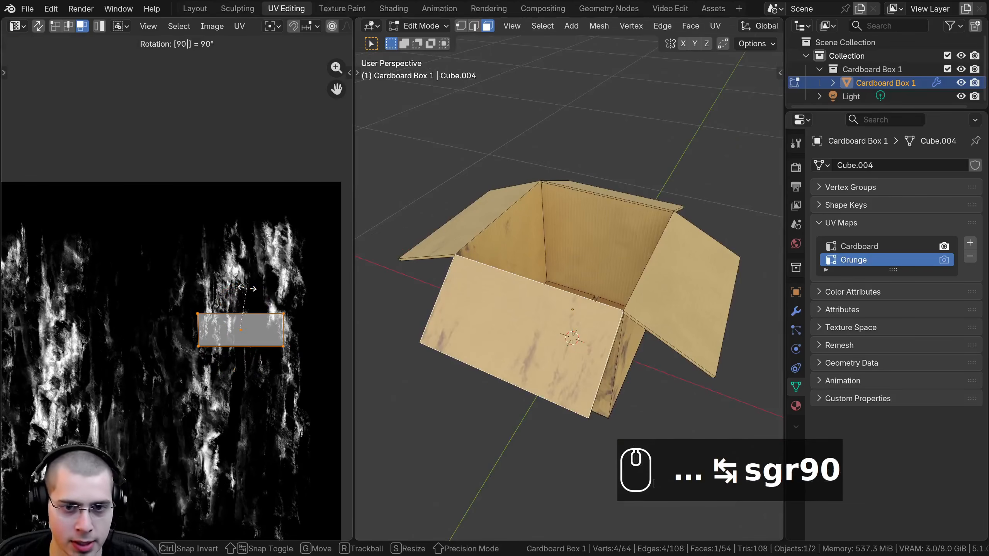
{"action": "key", "text": "Return"}
Move the front flap's UV face across the stain texture and scale it up slightly
{"action": "key", "text": "s"}
{"action": "key", "text": "g"}
{"action": "key", "text": "s"}
{"action": "key", "text": "g"}
{"action": "left_click", "coordinate": [288, 344]}
{"action": "key", "text": "s"}
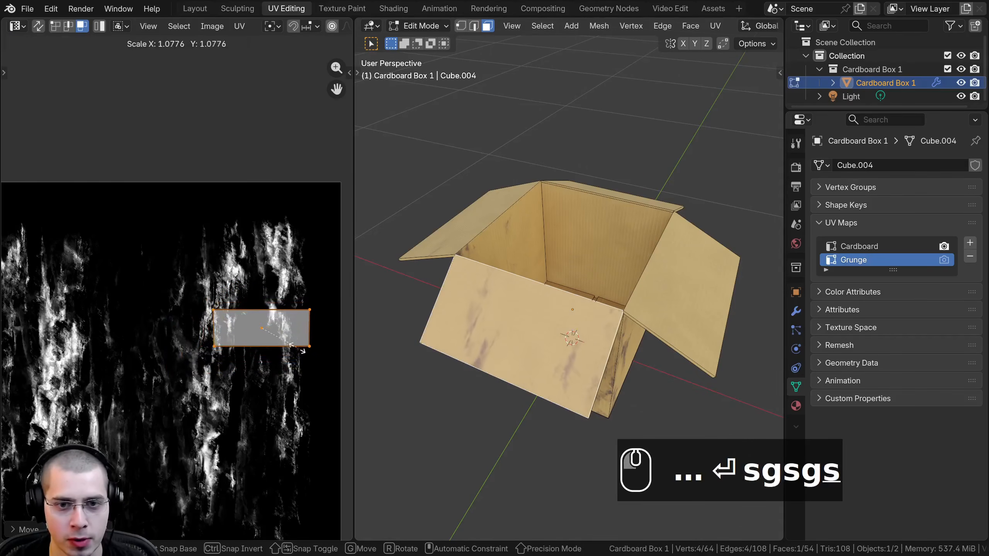
{"action": "left_click", "coordinate": [291, 346]}
Shrink the UV face of another stained inner wall and place it on the clean black area above the stains
{"action": "middle_click_drag", "start_coordinate": [678, 360], "coordinate": [551, 369]}
{"action": "middle_click_drag", "start_coordinate": [551, 368], "coordinate": [550, 383], "text": "shift"}
{"action": "scroll", "coordinate": [549, 383], "scroll_direction": "up", "scroll_amount": 5}
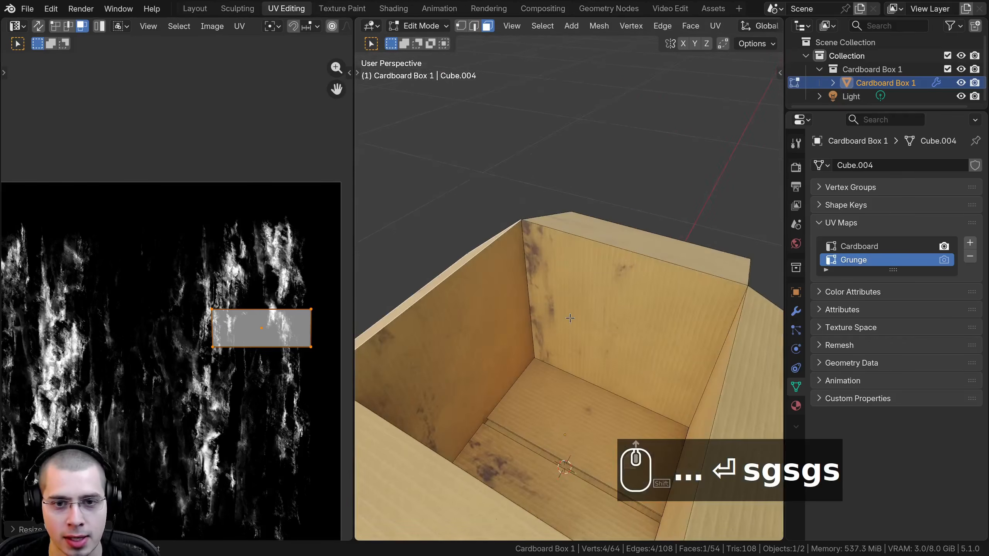
{"action": "scroll", "coordinate": [163, 335], "scroll_direction": "down", "scroll_amount": 3}
{"action": "key", "text": "s"}
{"action": "key", "text": "g"}
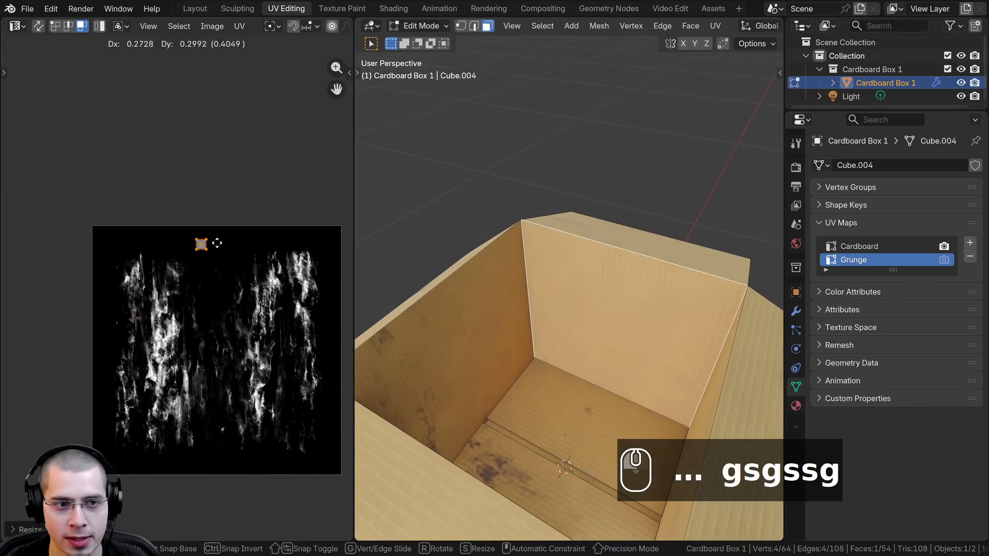
{"action": "left_click", "coordinate": [212, 243]}
{"action": "key", "text": "s"}
{"action": "left_click", "coordinate": [211, 243]}
Scale up the UV face of the outer side wall and shift it across the stain texture
{"action": "middle_click_drag", "start_coordinate": [409, 370], "coordinate": [412, 338]}
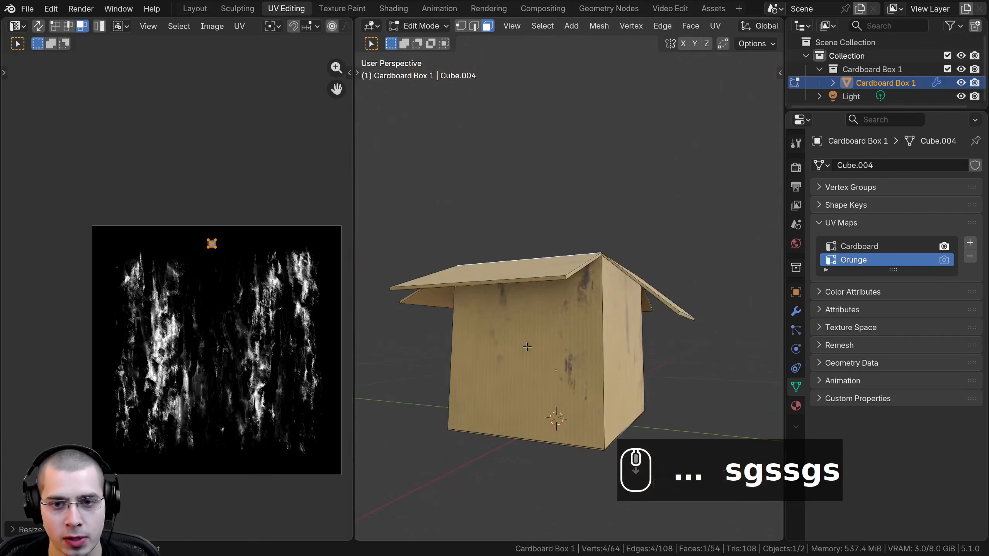
{"action": "left_click", "coordinate": [525, 351]}
{"action": "scroll", "coordinate": [184, 377], "scroll_direction": "up", "scroll_amount": 2}
{"action": "key", "text": "s"}
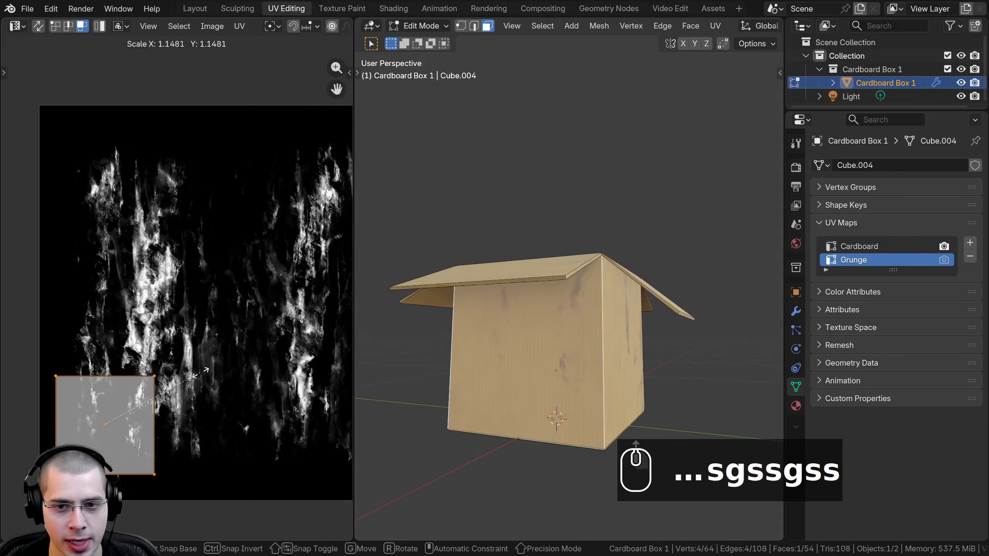
{"action": "left_click", "coordinate": [210, 365]}
{"action": "key", "text": "g"}
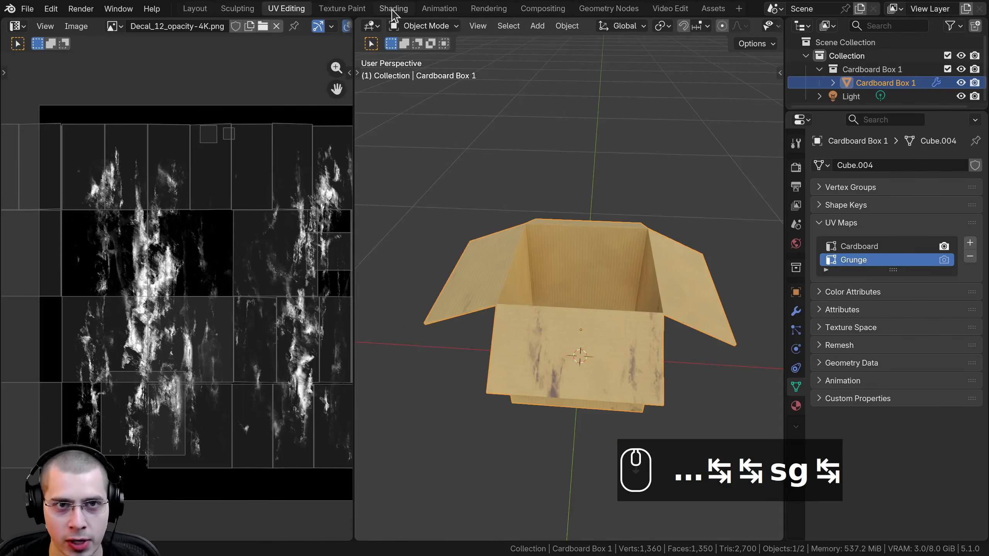
Switch to the Shading workspace and inspect the stains up close in a wider 3D view
{"action": "left_click", "coordinate": [393, 8]}
{"action": "scroll", "coordinate": [127, 336], "scroll_direction": "up", "scroll_amount": 6}
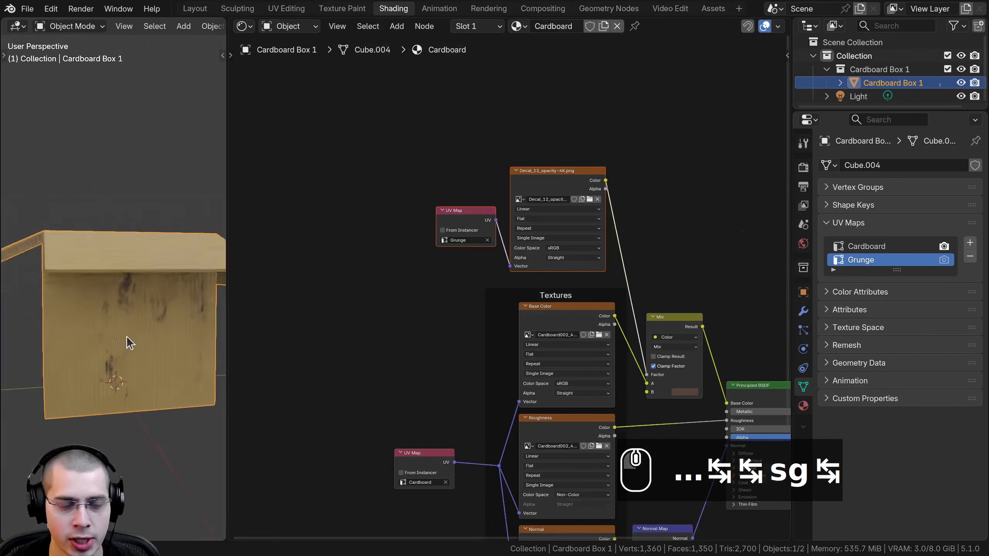
{"action": "middle_click_drag", "start_coordinate": [128, 276], "coordinate": [130, 290]}
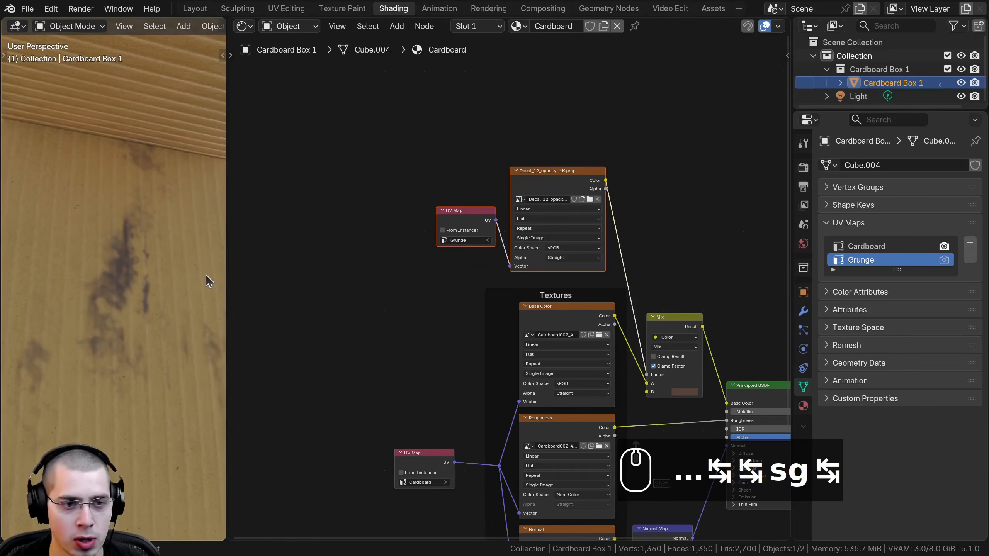
{"action": "left_click_drag", "start_coordinate": [275, 270], "coordinate": [328, 270]}
Insert a Hue/Saturation/Value node between the Decal_12_opacity image's colour and the Mix node's factor
{"action": "scroll", "coordinate": [536, 302], "scroll_direction": "up", "scroll_amount": 1}
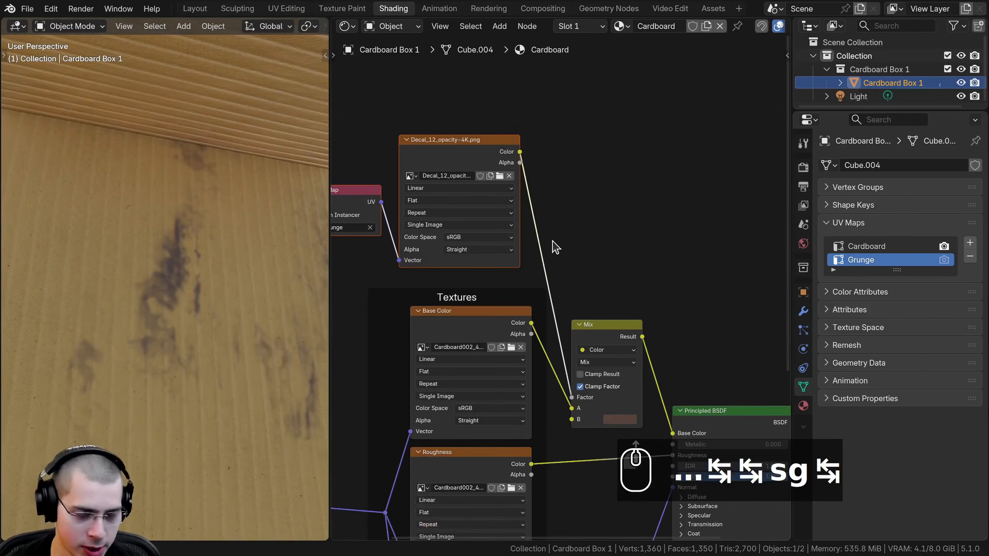
{"action": "key", "text": "shift+a"}
{"action": "type", "text": "hu"}
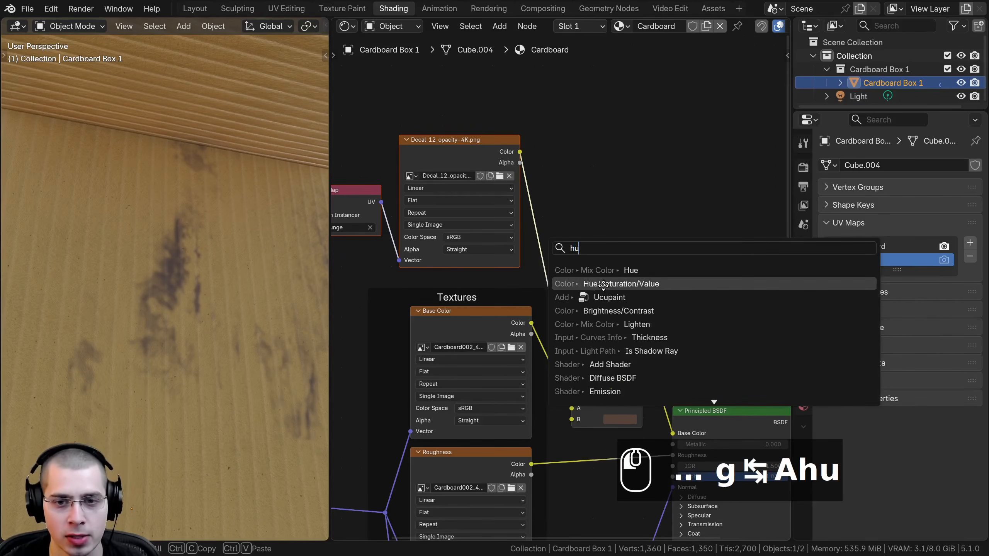
{"action": "left_click", "coordinate": [602, 284]}
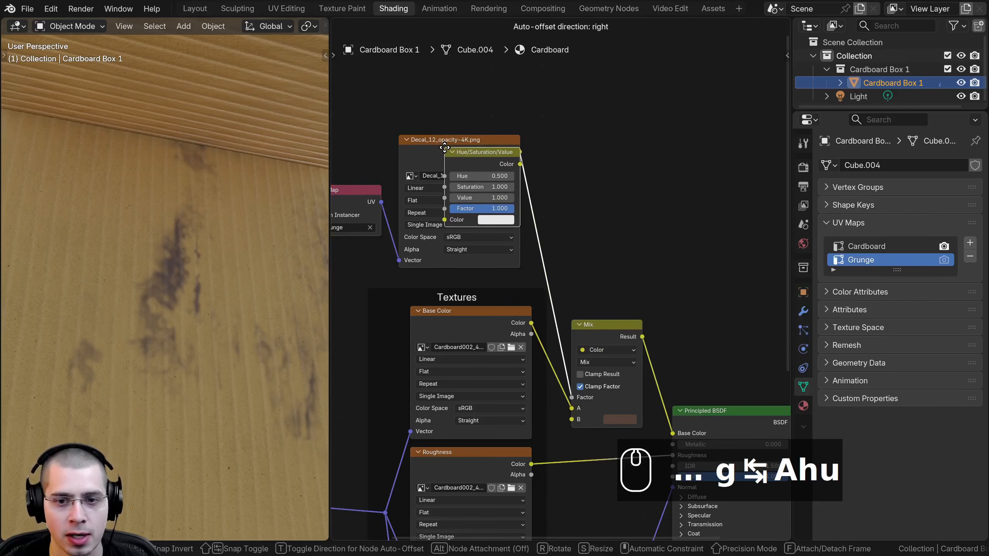
{"action": "left_click", "coordinate": [540, 203]}
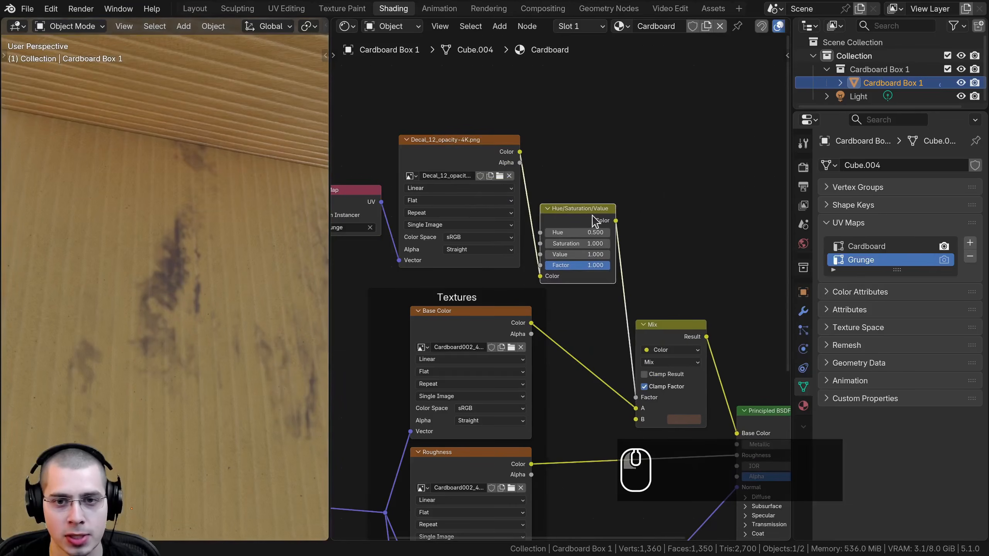
{"action": "scroll", "coordinate": [588, 223], "scroll_direction": "up", "scroll_amount": 1}
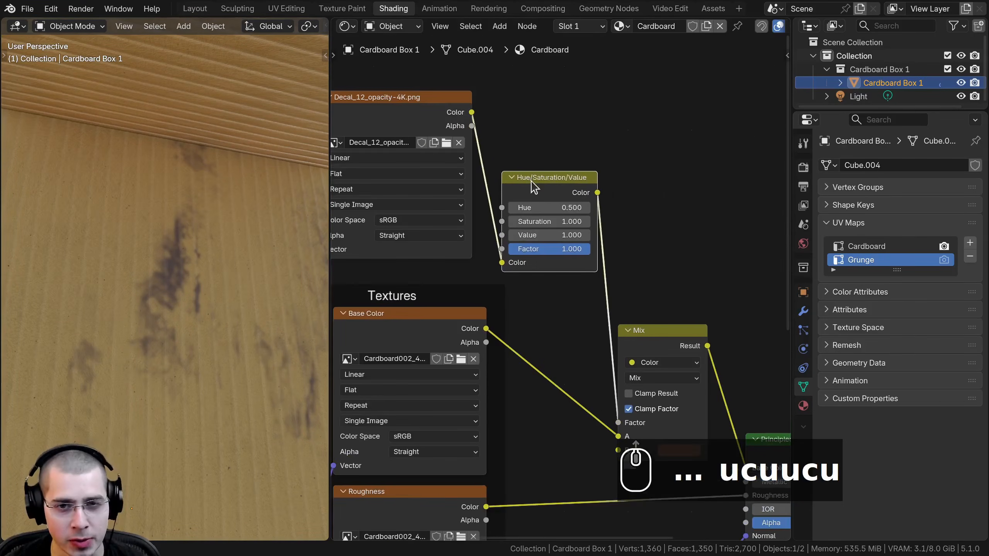
{"action": "middle_click_drag", "start_coordinate": [534, 187], "coordinate": [533, 167]}
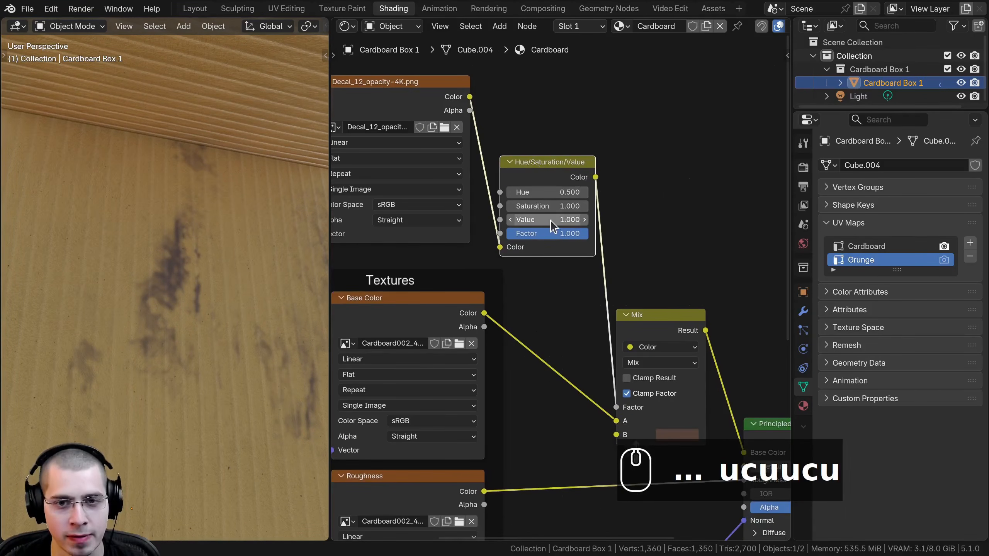
Preview the Hue/Saturation/Value node's output on the box and try out different Value strengths
{"action": "mouse_move", "coordinate": [550, 219]}
{"action": "left_mouse_down", "text": "shift"}
{"action": "mouse_move", "coordinate": [524, 220]}
{"action": "mouse_move", "coordinate": [580, 220]}
{"action": "left_mouse_up", "text": "shift"}
{"action": "scroll", "coordinate": [580, 222], "scroll_direction": "down", "scroll_amount": 2}
{"action": "scroll", "coordinate": [477, 232], "scroll_direction": "down", "scroll_amount": 3, "text": "ctrl"}
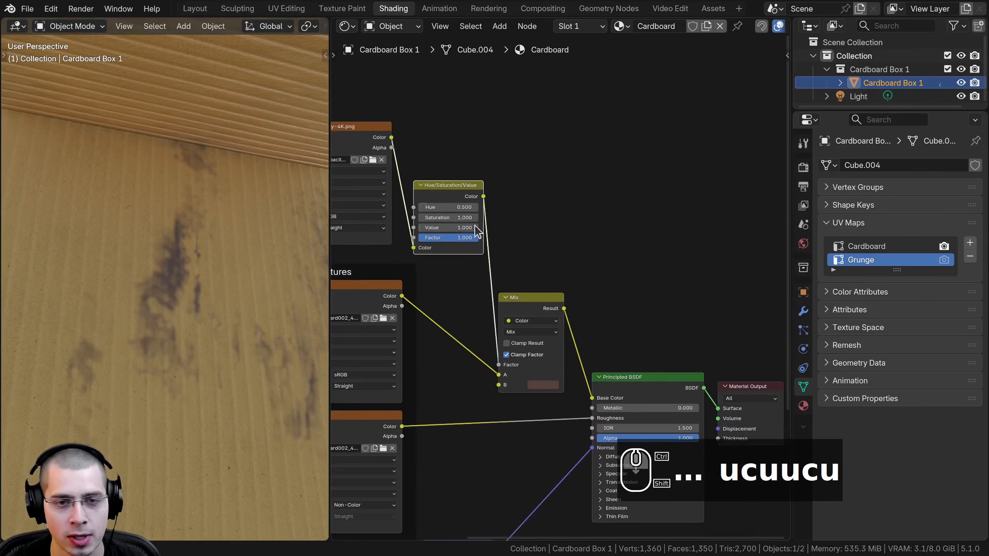
{"action": "left_click", "coordinate": [448, 197], "text": "ctrl+shift"}
{"action": "left_click_drag", "start_coordinate": [329, 216], "coordinate": [296, 217]}
{"action": "mouse_move", "coordinate": [432, 228]}
{"action": "left_mouse_down", "text": "shift"}
{"action": "mouse_move", "coordinate": [459, 227]}
{"action": "mouse_move", "coordinate": [434, 228]}
{"action": "left_mouse_up", "text": "shift"}
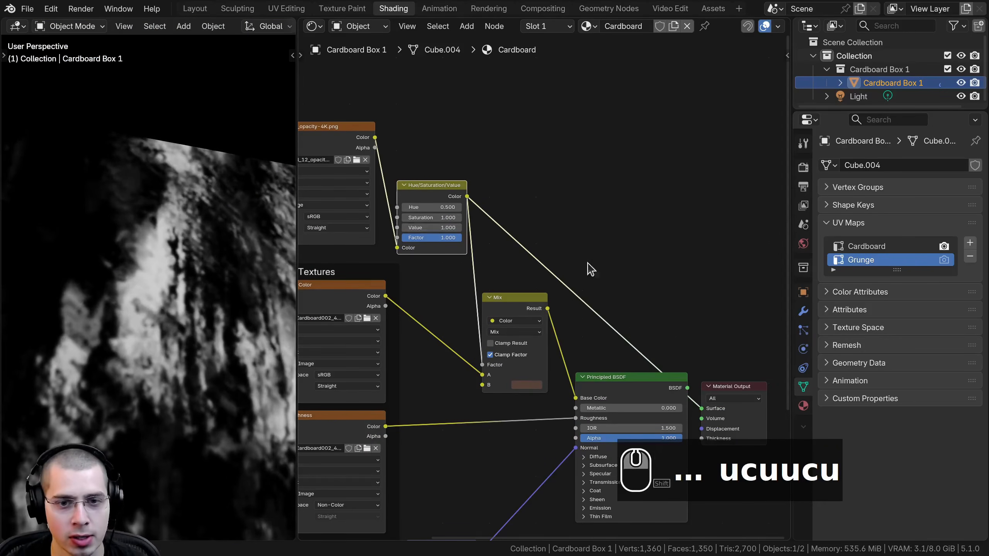
Preview the Mix node's result and lower the Hue/Saturation/Value node's Value to 0.5 to fade the stains
{"action": "left_click", "coordinate": [501, 331], "text": "ctrl+shift"}
{"action": "scroll", "coordinate": [486, 261], "scroll_direction": "up", "scroll_amount": 2}
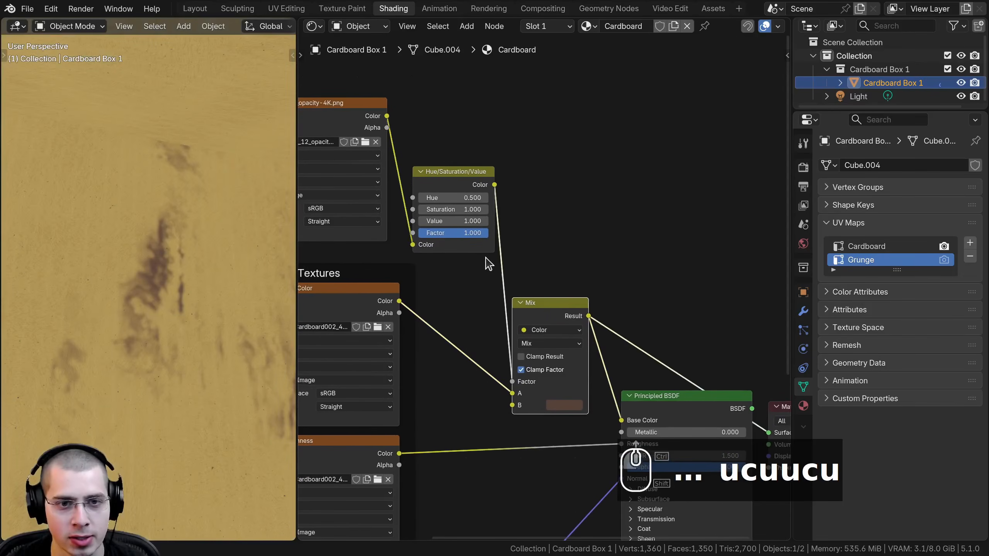
{"action": "mouse_move", "coordinate": [459, 221]}
{"action": "left_mouse_down", "text": "shift"}
{"action": "mouse_move", "coordinate": [432, 221]}
{"action": "mouse_move", "coordinate": [467, 221]}
{"action": "mouse_move", "coordinate": [455, 221]}
{"action": "left_mouse_up", "text": "shift"}
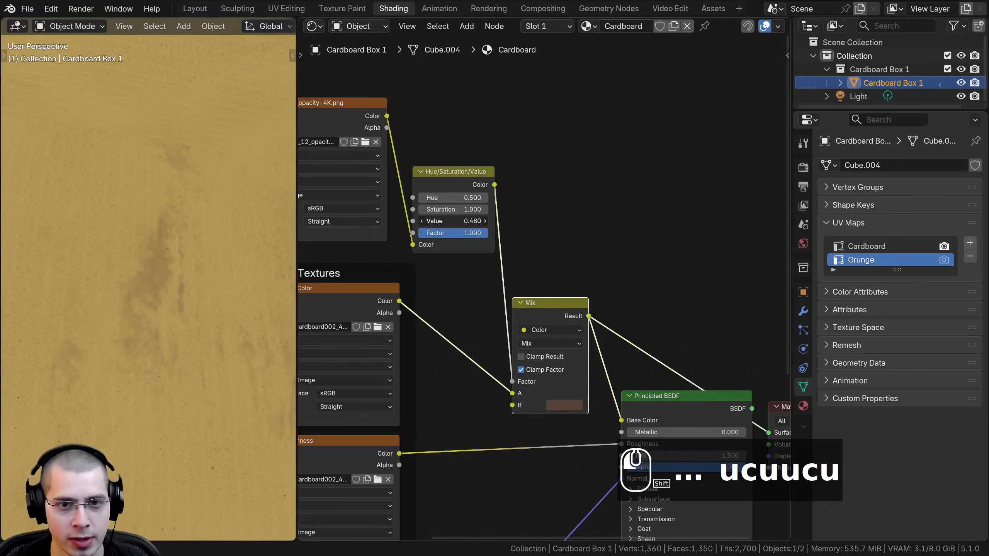
{"action": "scroll", "coordinate": [227, 294], "scroll_direction": "down", "scroll_amount": 6}
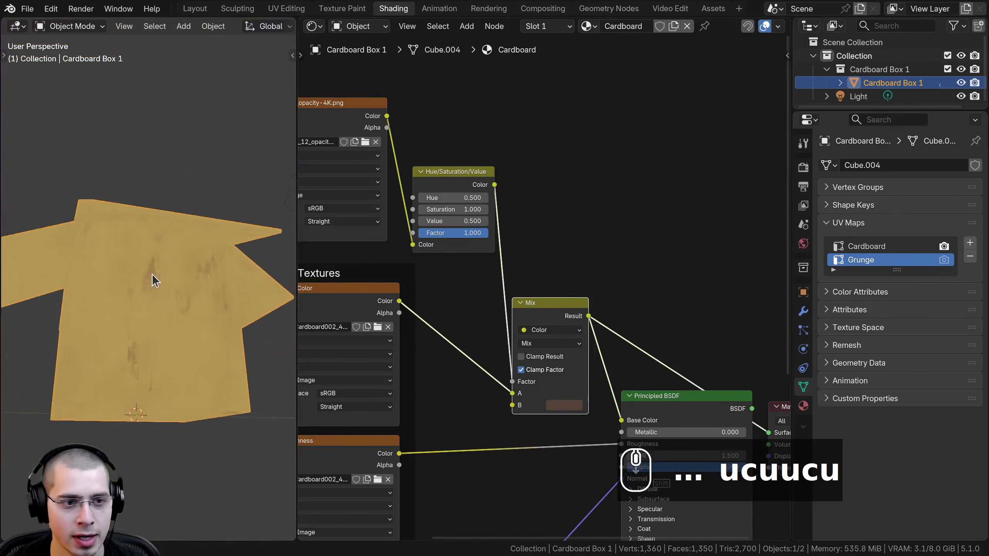
Add an Image Texture node above the Decal_12_opacity image node
{"action": "left_click", "coordinate": [447, 174]}
{"action": "middle_click_drag", "start_coordinate": [506, 201], "coordinate": [607, 235]}
{"action": "scroll", "coordinate": [607, 234], "scroll_direction": "up", "scroll_amount": 1}
{"action": "scroll", "coordinate": [163, 272], "scroll_direction": "up", "scroll_amount": 1}
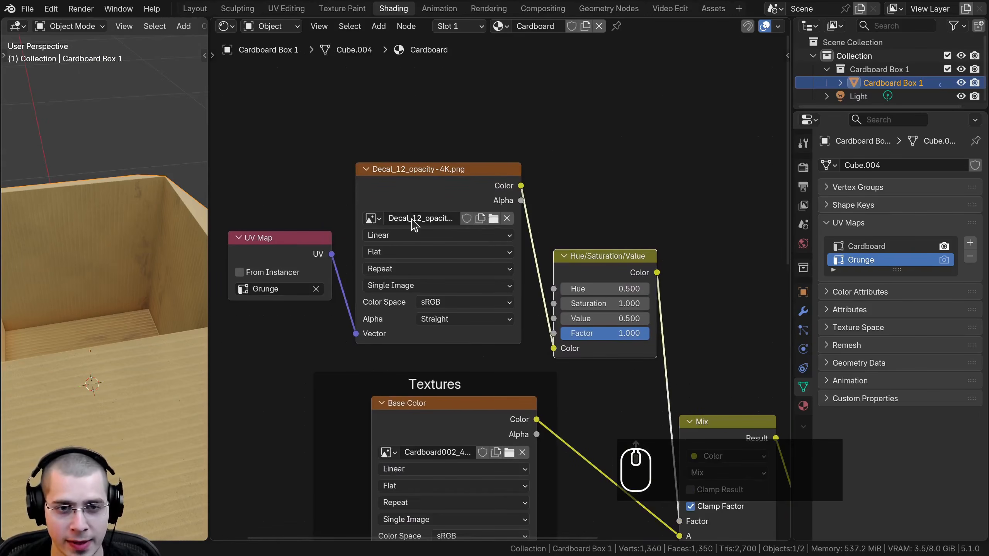
{"action": "scroll", "coordinate": [447, 236], "scroll_direction": "down", "scroll_amount": 4}
{"action": "middle_click_drag", "start_coordinate": [492, 268], "coordinate": [479, 312]}
{"action": "scroll", "coordinate": [455, 187], "scroll_direction": "up", "scroll_amount": 2}
{"action": "middle_click_drag", "start_coordinate": [453, 183], "coordinate": [462, 209]}
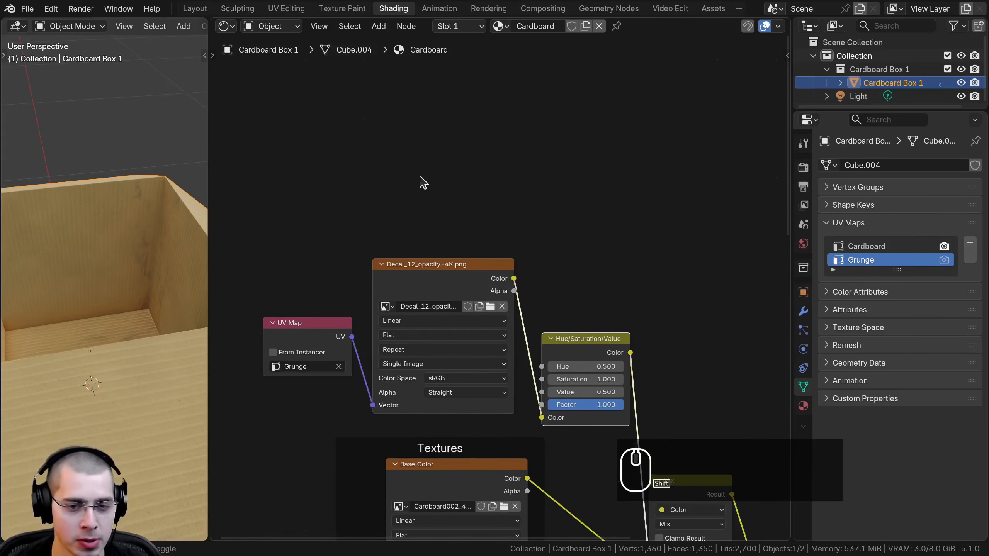
{"action": "key", "text": "shift+a"}
{"action": "type", "text": "ima"}
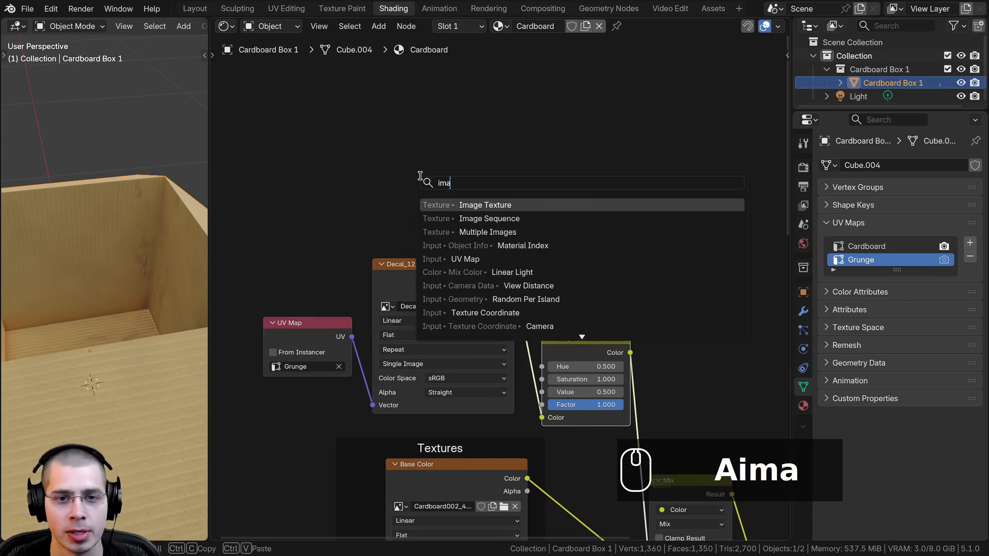
{"action": "left_click", "coordinate": [503, 208]}
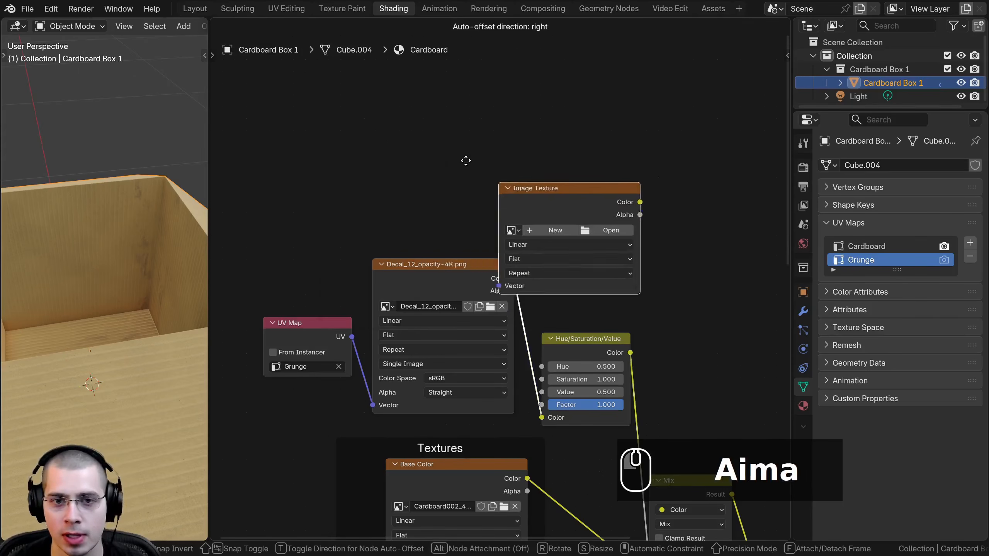
{"action": "left_click", "coordinate": [478, 233]}
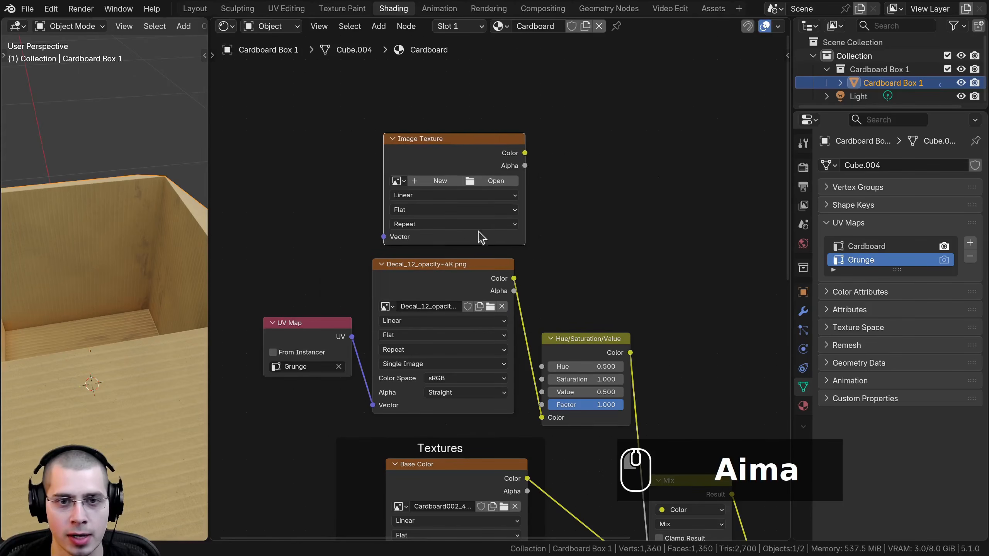
Load Decal_12_normal-4K.png from the decal_12-4K folder into the new Image Texture node
{"action": "left_click", "coordinate": [490, 183]}
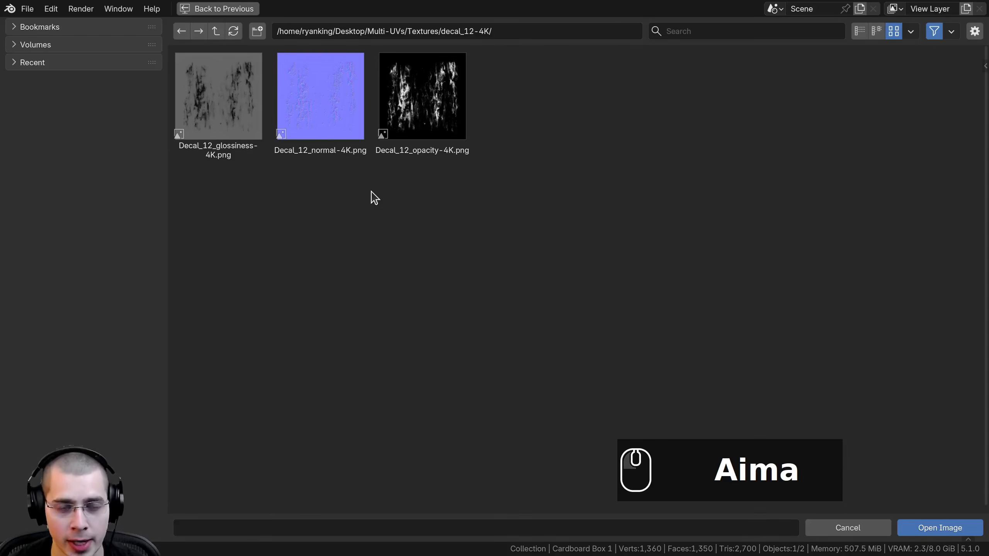
{"action": "left_click", "coordinate": [329, 93]}
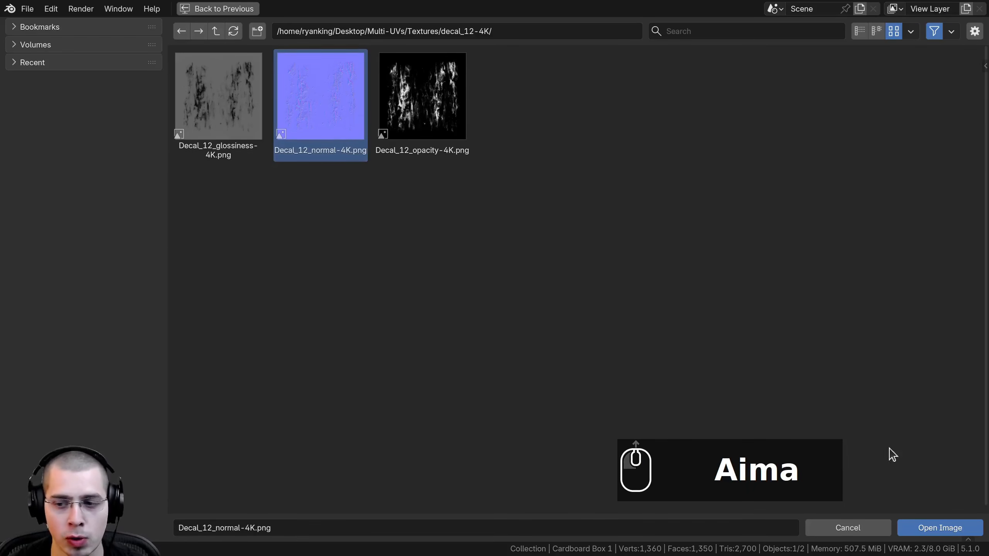
{"action": "left_click", "coordinate": [939, 527]}
{"action": "scroll", "coordinate": [522, 261], "scroll_direction": "up", "scroll_amount": 2}
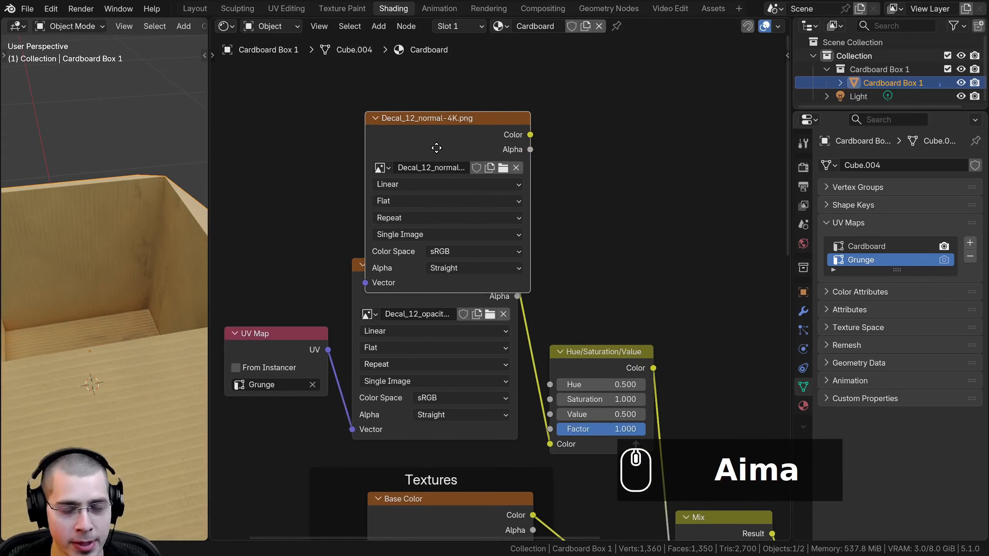
Set the Decal_12_normal image node's color space to Non-Color and move the node slightly
{"action": "middle_click_drag", "start_coordinate": [437, 145], "coordinate": [439, 155]}
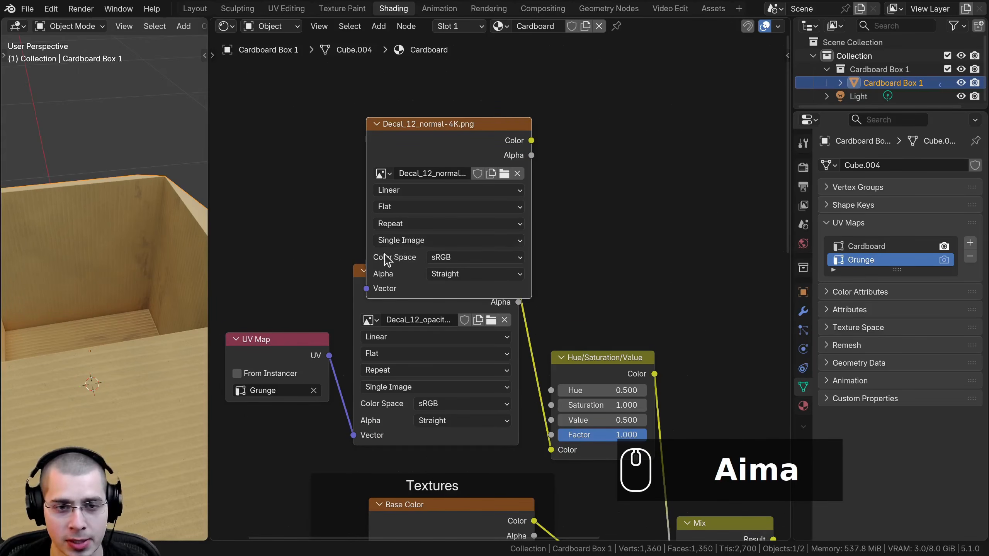
{"action": "left_click", "coordinate": [454, 258]}
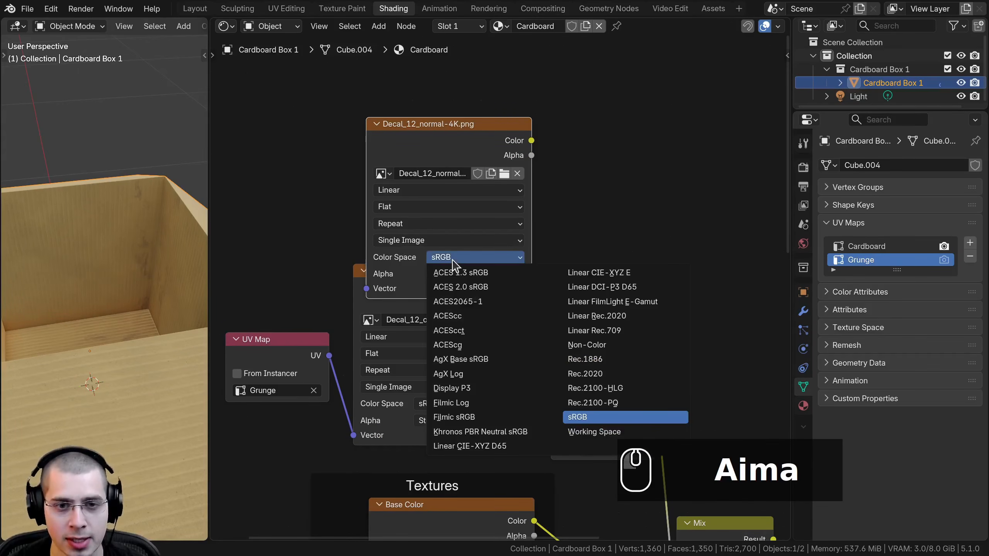
{"action": "left_click", "coordinate": [588, 345]}
{"action": "left_click_drag", "start_coordinate": [444, 155], "coordinate": [426, 119]}
{"action": "scroll", "coordinate": [293, 318], "scroll_direction": "down", "scroll_amount": 2}
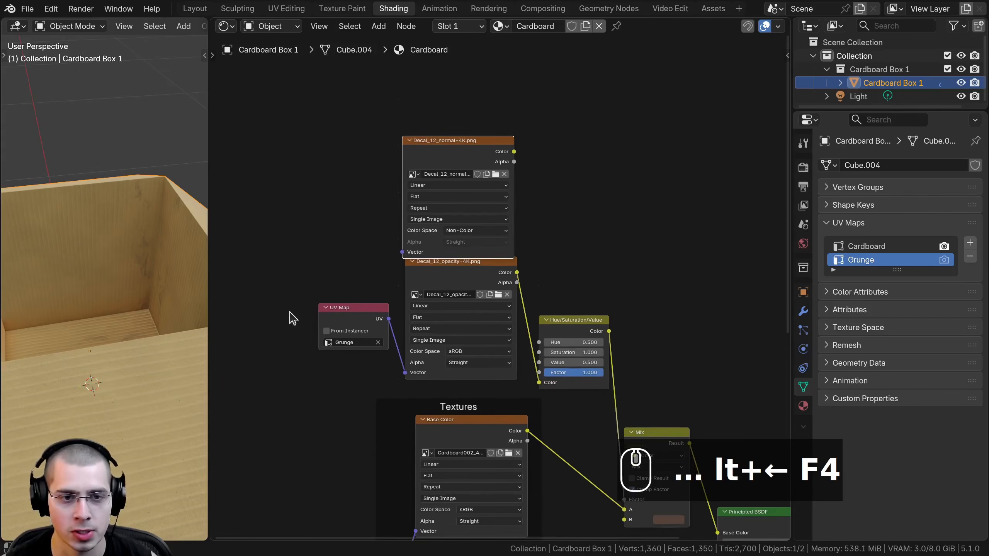
Rearrange the stain nodes so the UV Map, opacity and Hue/Saturation/Value nodes sit higher, with the Decal_12_normal image node beneath the opacity image
{"action": "left_click_drag", "start_coordinate": [290, 304], "coordinate": [569, 329]}
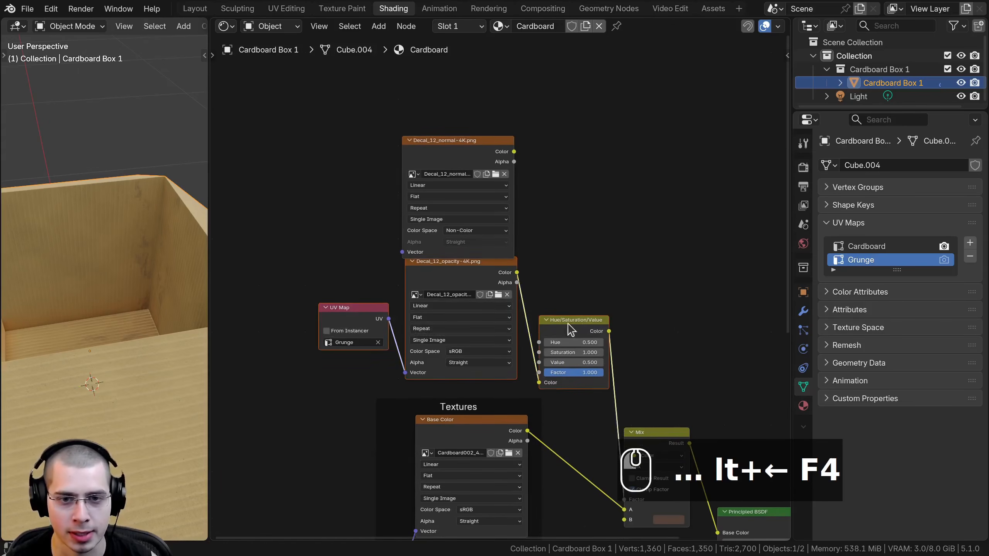
{"action": "key", "text": "g"}
{"action": "left_click", "coordinate": [540, 96]}
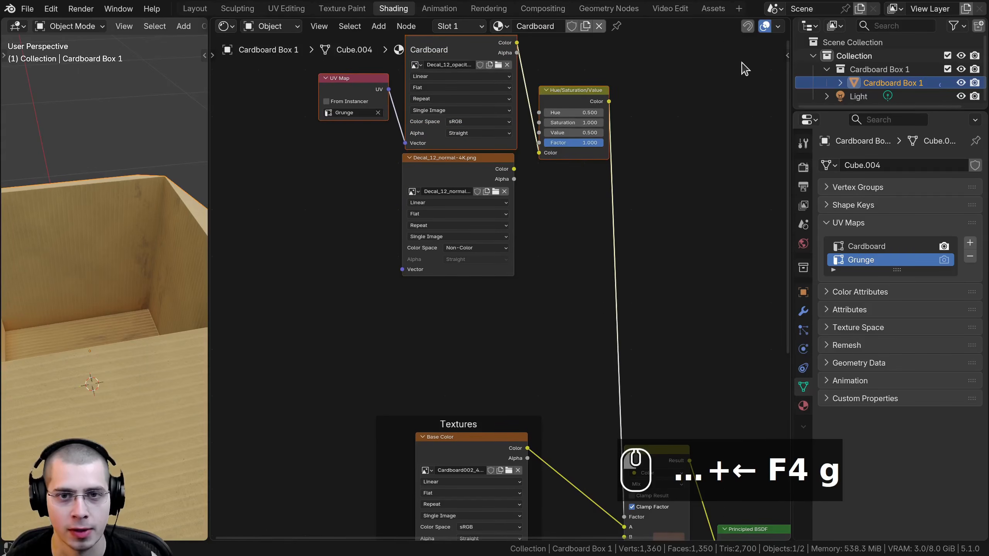
{"action": "key", "text": "g"}
{"action": "left_click", "coordinate": [466, 237]}
{"action": "scroll", "coordinate": [638, 266], "scroll_direction": "down", "scroll_amount": 3}
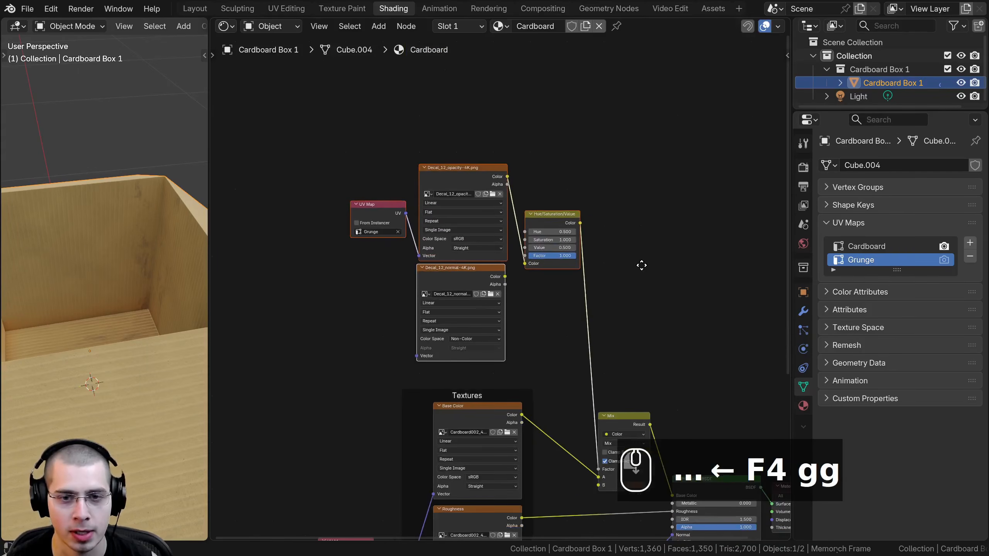
{"action": "key", "text": "g"}
{"action": "left_click", "coordinate": [634, 268]}
{"action": "middle_click_drag", "start_coordinate": [605, 287], "coordinate": [603, 311]}
{"action": "scroll", "coordinate": [601, 234], "scroll_direction": "up", "scroll_amount": 1}
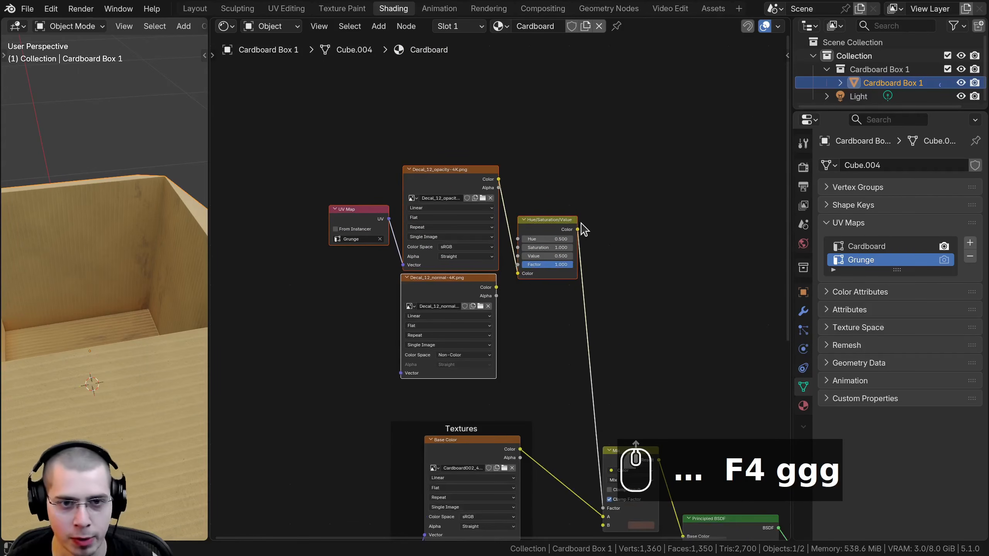
Group the selected stain nodes in a frame labelled Grunge
{"action": "key", "text": "f"}
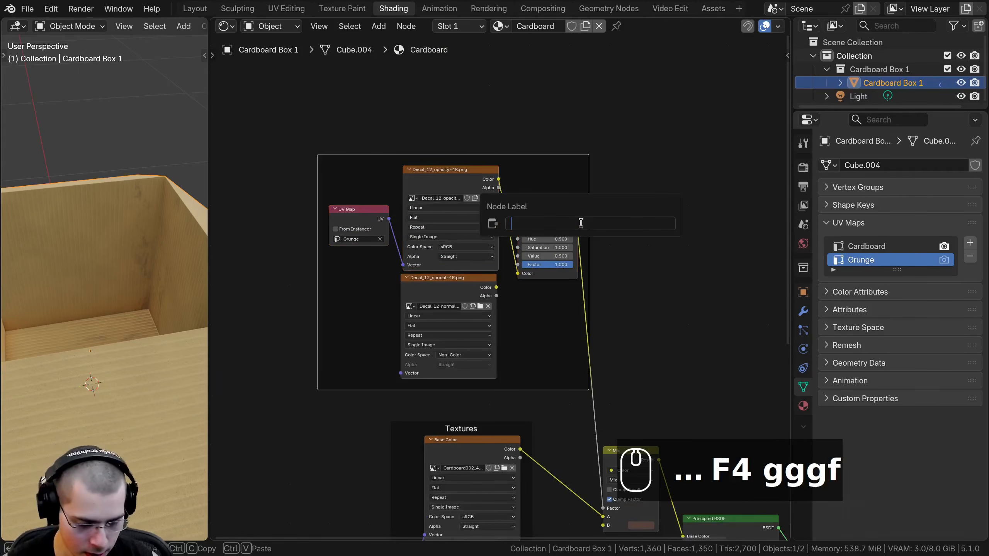
{"action": "type", "text": "Grunge"}
{"action": "key", "text": "Return"}
{"action": "key", "text": "a"}
{"action": "left_click_drag", "start_coordinate": [536, 163], "coordinate": [532, 169]}
Rename the Textures frame to Cardboard
{"action": "scroll", "coordinate": [526, 234], "scroll_direction": "down", "scroll_amount": 1}
{"action": "middle_click_drag", "start_coordinate": [502, 435], "coordinate": [503, 282]}
{"action": "scroll", "coordinate": [502, 284], "scroll_direction": "up", "scroll_amount": 2}
{"action": "mouse_move", "coordinate": [458, 250]}
{"action": "left_mouse_down"}
{"action": "mouse_move", "coordinate": [435, 251]}
{"action": "mouse_move", "coordinate": [448, 250]}
{"action": "left_mouse_up"}
{"action": "scroll", "coordinate": [469, 259], "scroll_direction": "up", "scroll_amount": 1}
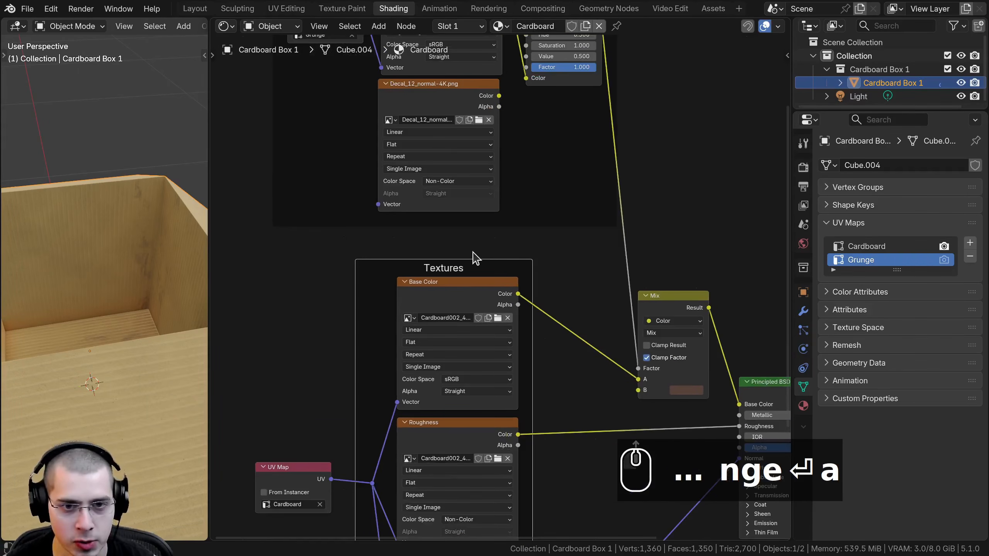
{"action": "key", "text": "F2"}
{"action": "type", "text": "Car"}
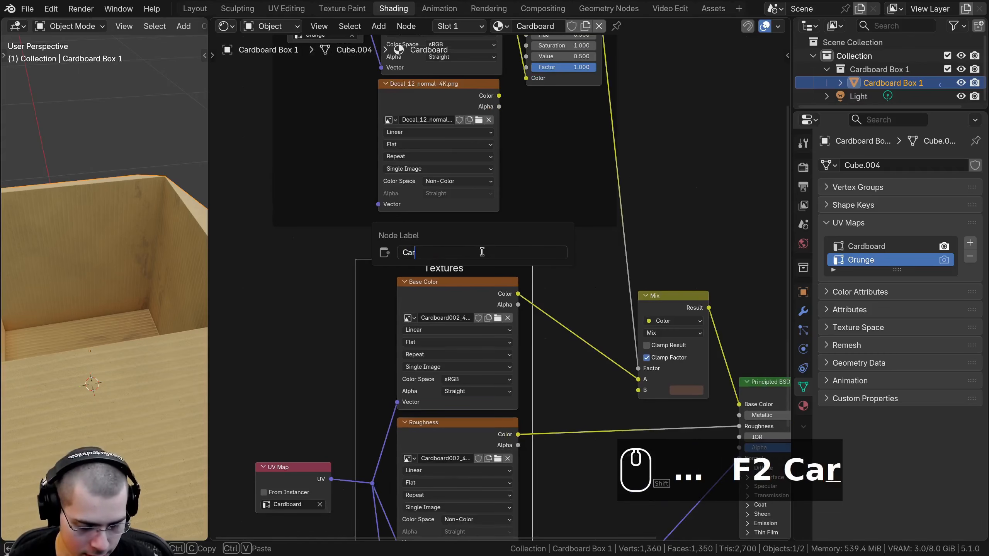
{"action": "type", "text": "dboard"}
{"action": "key", "text": "Return"}
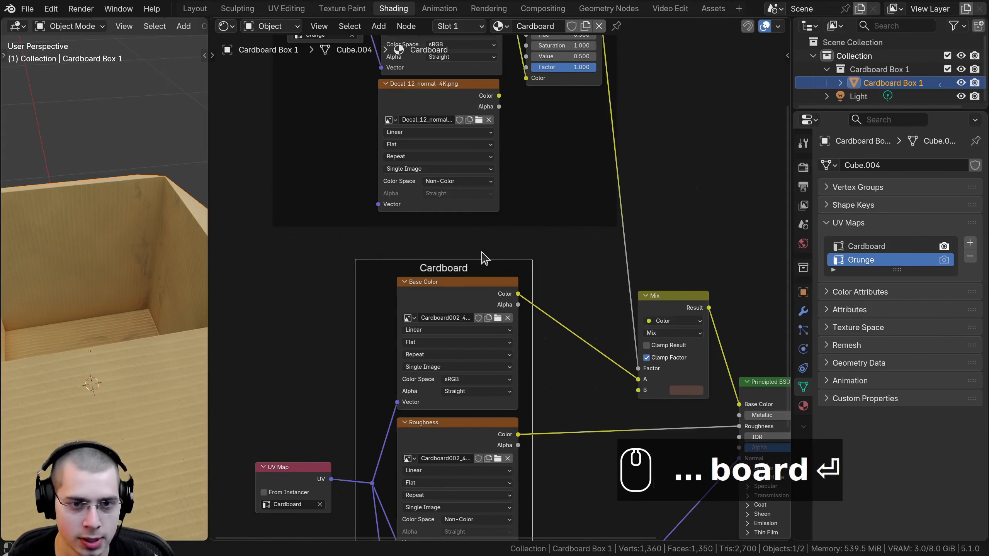
{"action": "key", "text": "a"}
Place the UV Map node that uses the Cardboard map inside the Cardboard frame
{"action": "scroll", "coordinate": [351, 432], "scroll_direction": "down", "scroll_amount": 2}
{"action": "scroll", "coordinate": [351, 432], "scroll_direction": "up", "scroll_amount": 2}
{"action": "mouse_move", "coordinate": [296, 383]}
{"action": "left_mouse_down"}
{"action": "mouse_move", "coordinate": [340, 308]}
{"action": "mouse_move", "coordinate": [365, 338]}
{"action": "mouse_move", "coordinate": [337, 374]}
{"action": "mouse_move", "coordinate": [303, 389]}
{"action": "left_mouse_up"}
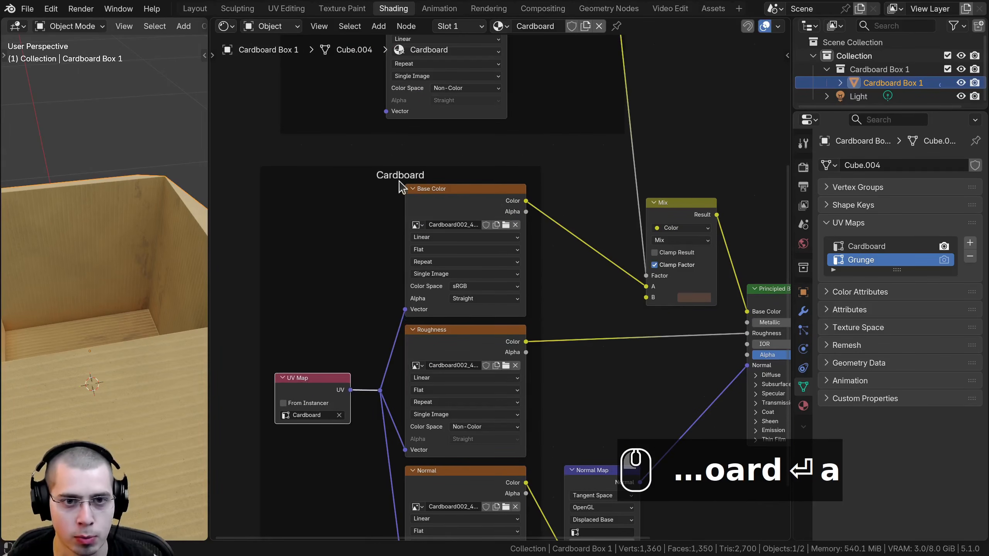
{"action": "left_click", "coordinate": [377, 183]}
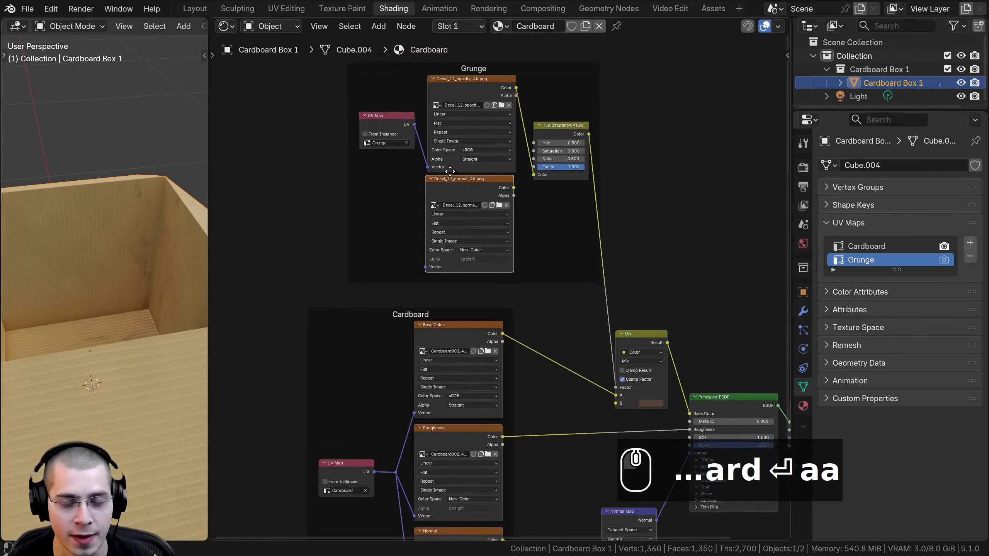
Move the Grunge UV Map node away from the images and connect its UV output to the Decal_12_normal node's Vector input
{"action": "scroll", "coordinate": [450, 170], "scroll_direction": "up", "scroll_amount": 3}
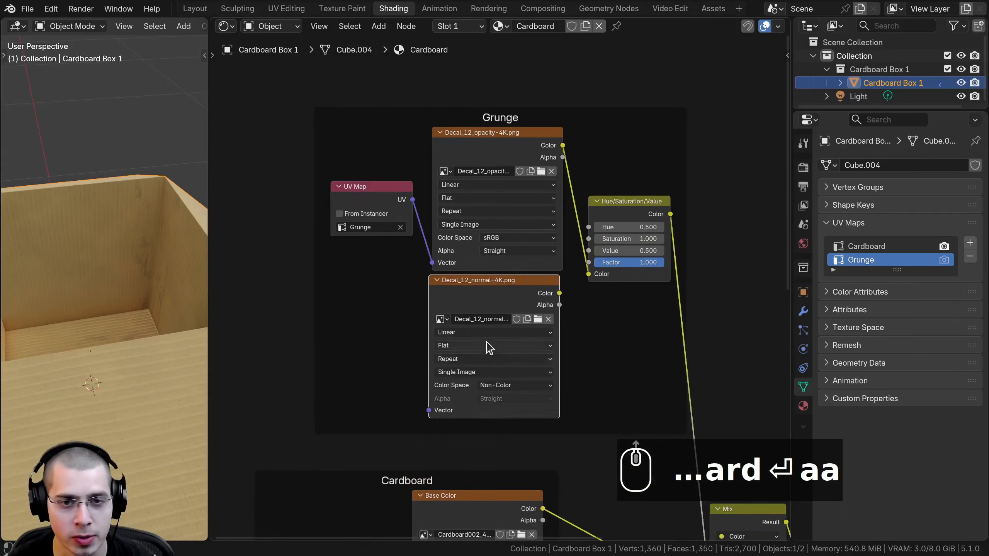
{"action": "left_click_drag", "start_coordinate": [386, 195], "coordinate": [325, 235]}
{"action": "scroll", "coordinate": [489, 123], "scroll_direction": "up", "scroll_amount": 2}
{"action": "middle_click_drag", "start_coordinate": [471, 189], "coordinate": [462, 225]}
{"action": "middle_click_drag", "start_coordinate": [357, 341], "coordinate": [390, 339]}
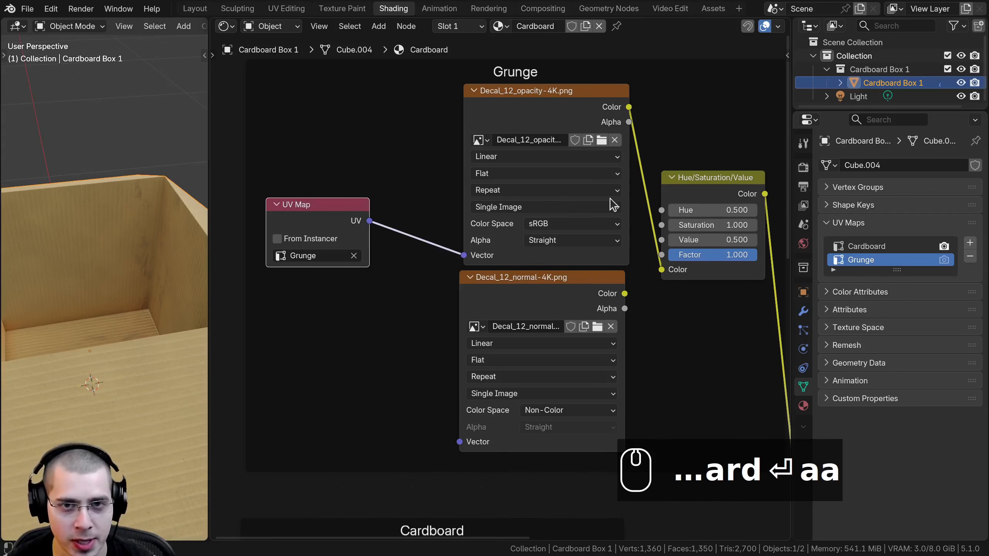
{"action": "left_click", "coordinate": [500, 117]}
{"action": "middle_click_drag", "start_coordinate": [368, 277], "coordinate": [369, 275]}
{"action": "left_click_drag", "start_coordinate": [327, 217], "coordinate": [463, 444]}
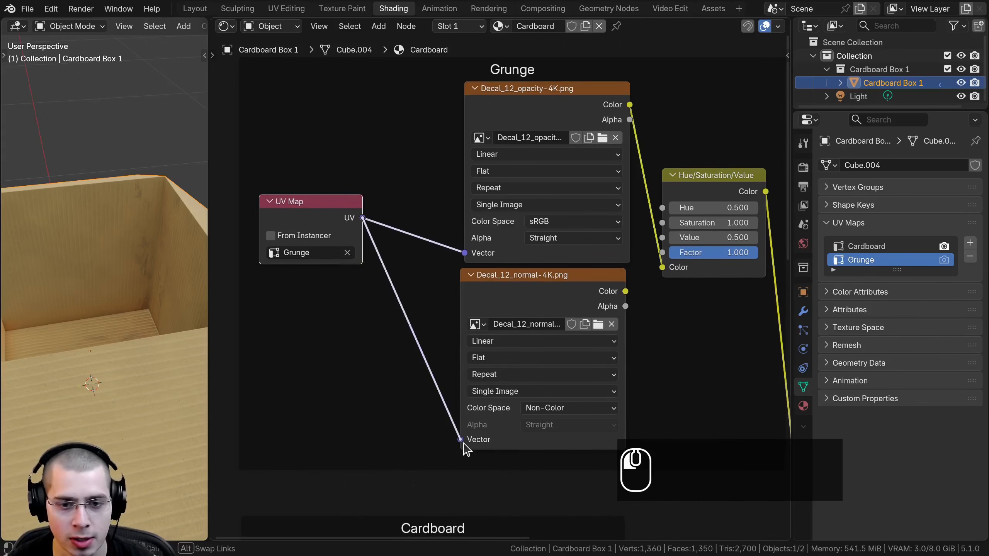
Reposition the Normal Map node and add a Mix Color node beside it
{"action": "scroll", "coordinate": [463, 438], "scroll_direction": "down", "scroll_amount": 5}
{"action": "middle_click_drag", "start_coordinate": [462, 417], "coordinate": [419, 295]}
{"action": "scroll", "coordinate": [436, 312], "scroll_direction": "down", "scroll_amount": 2}
{"action": "middle_click_drag", "start_coordinate": [452, 332], "coordinate": [409, 256]}
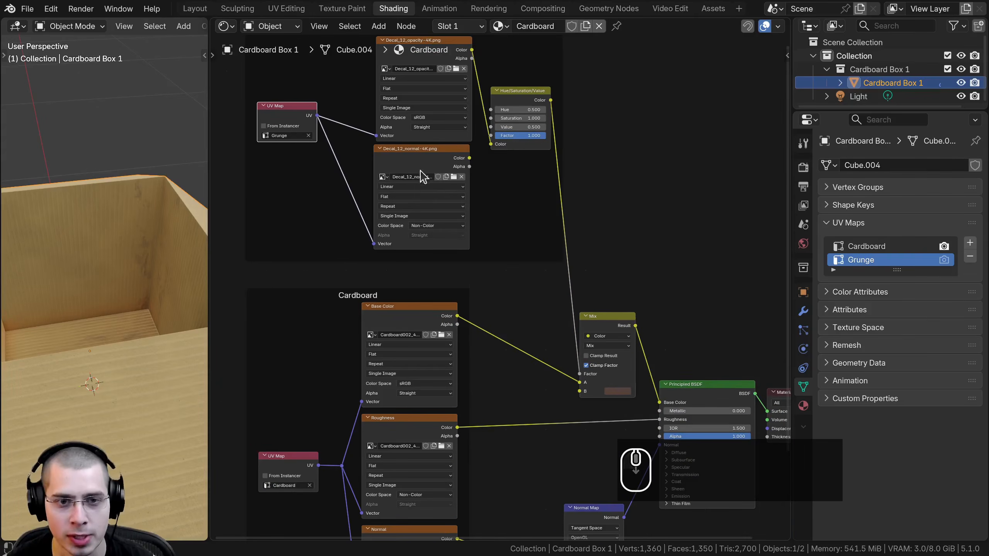
{"action": "middle_click_drag", "start_coordinate": [558, 421], "coordinate": [540, 335]}
{"action": "left_click_drag", "start_coordinate": [580, 427], "coordinate": [589, 410]}
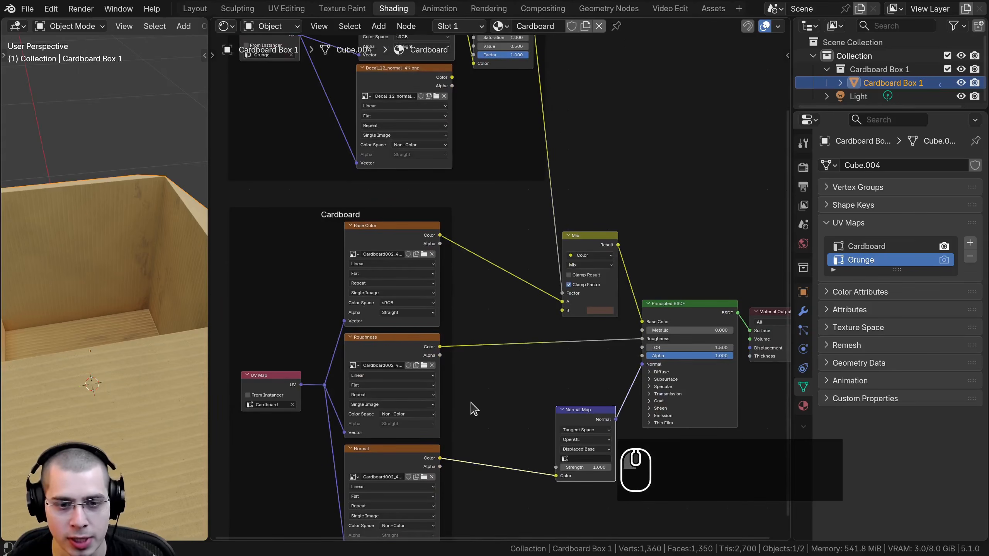
{"action": "middle_click_drag", "start_coordinate": [485, 425], "coordinate": [486, 424]}
{"action": "key", "text": "shift+a"}
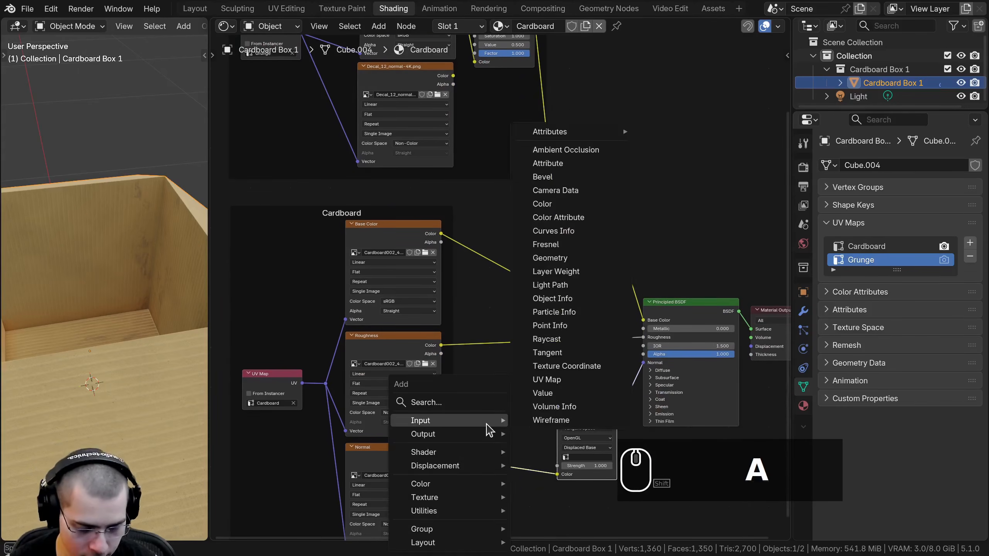
{"action": "type", "text": "mix"}
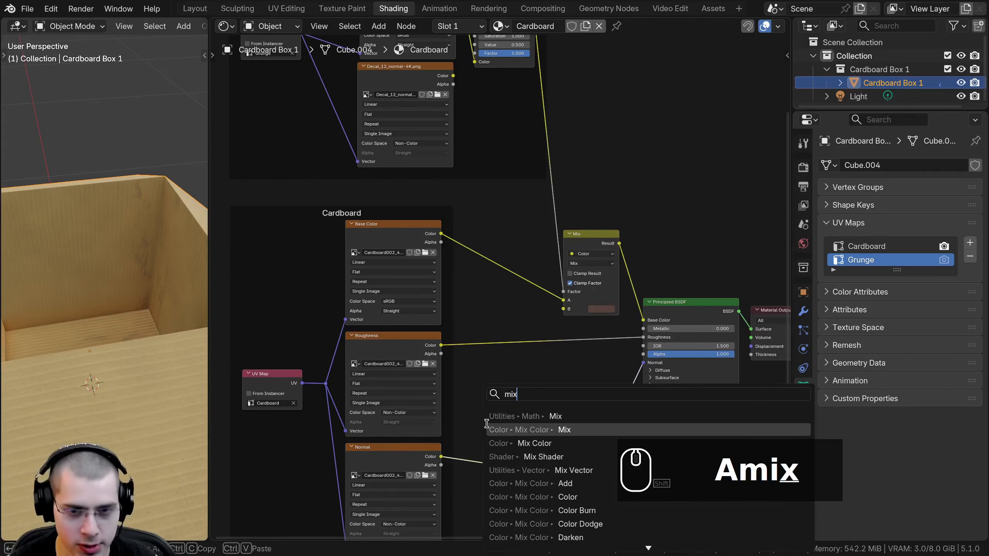
{"action": "left_click", "coordinate": [524, 429]}
{"action": "scroll", "coordinate": [517, 314], "scroll_direction": "up", "scroll_amount": 5}
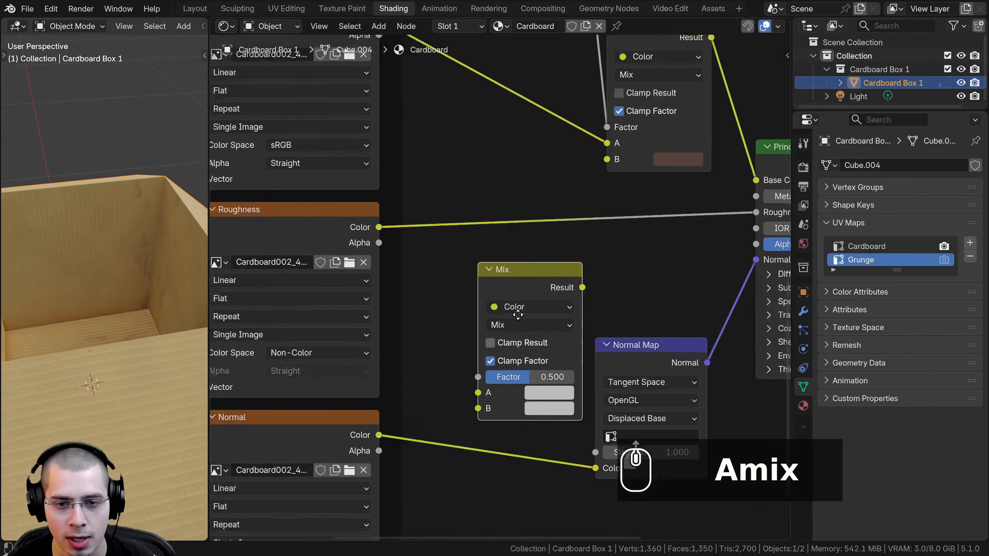
{"action": "scroll", "coordinate": [518, 315], "scroll_direction": "up", "scroll_amount": 1}
Set the new Mix node's blending mode to Overlay and insert it between the cardboard Normal image and the Normal Map node
{"action": "left_click", "coordinate": [492, 325]}
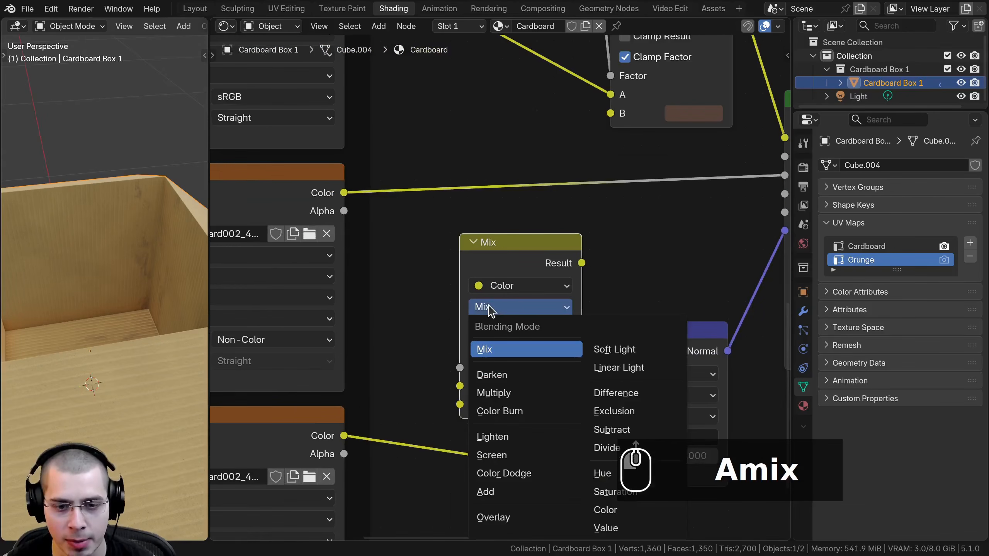
{"action": "left_click", "coordinate": [501, 522]}
{"action": "left_click_drag", "start_coordinate": [499, 280], "coordinate": [482, 317]}
{"action": "scroll", "coordinate": [445, 324], "scroll_direction": "down", "scroll_amount": 3}
{"action": "scroll", "coordinate": [445, 323], "scroll_direction": "down", "scroll_amount": 3}
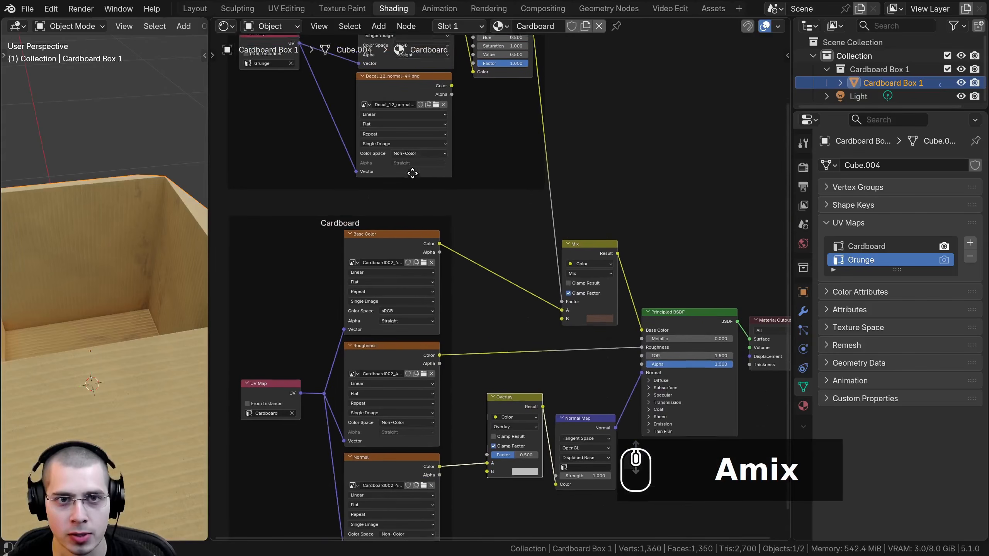
Link the Decal_12_normal image's Color to the Overlay node's A input and the cardboard Normal image's Color to B
{"action": "left_click_drag", "start_coordinate": [451, 94], "coordinate": [484, 473]}
{"action": "scroll", "coordinate": [429, 418], "scroll_direction": "up", "scroll_amount": 4}
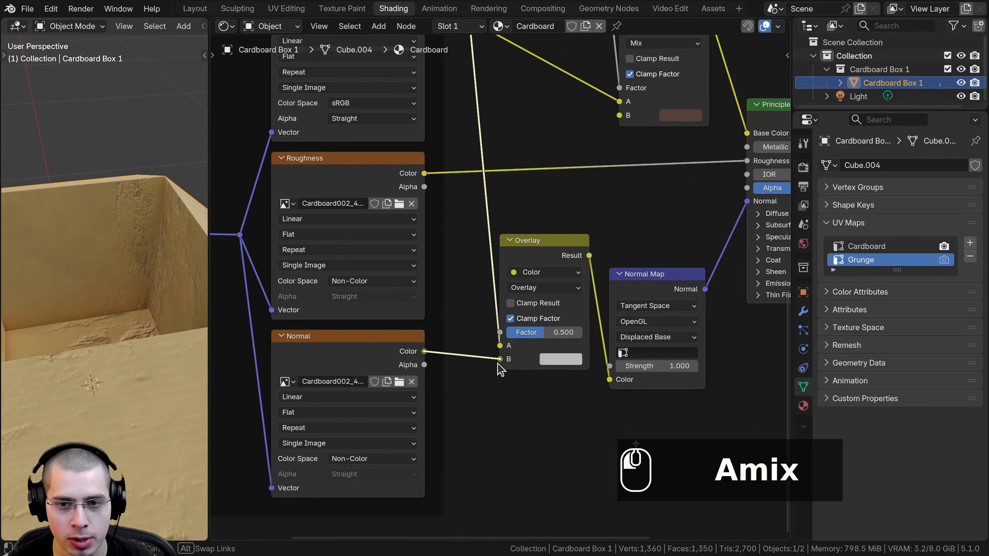
{"action": "left_click_drag", "start_coordinate": [500, 368], "coordinate": [500, 359]}
Raise the Overlay node's Factor to 1.000 and inspect the blended normals on the box
{"action": "left_click_drag", "start_coordinate": [623, 349], "coordinate": [677, 349]}
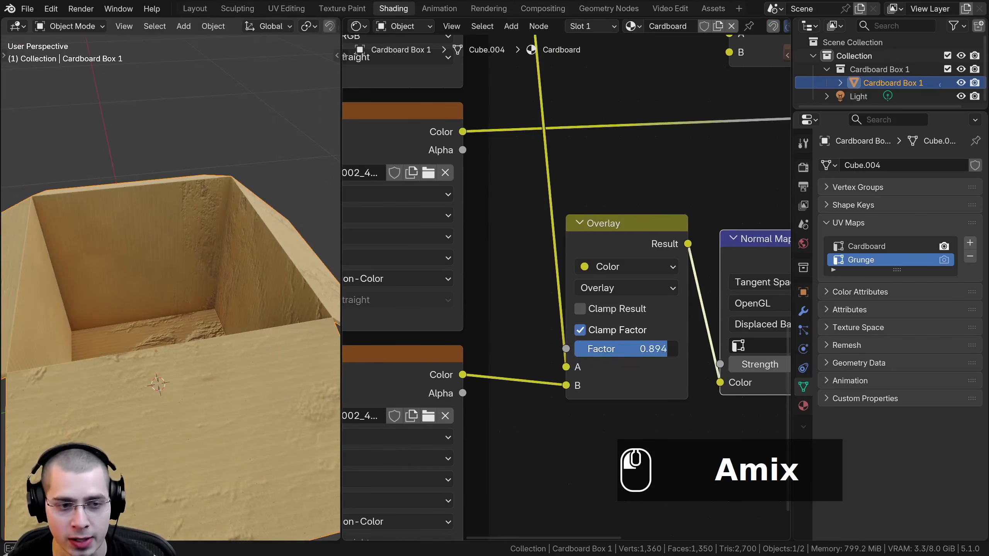
{"action": "scroll", "coordinate": [167, 368], "scroll_direction": "down", "scroll_amount": 5}
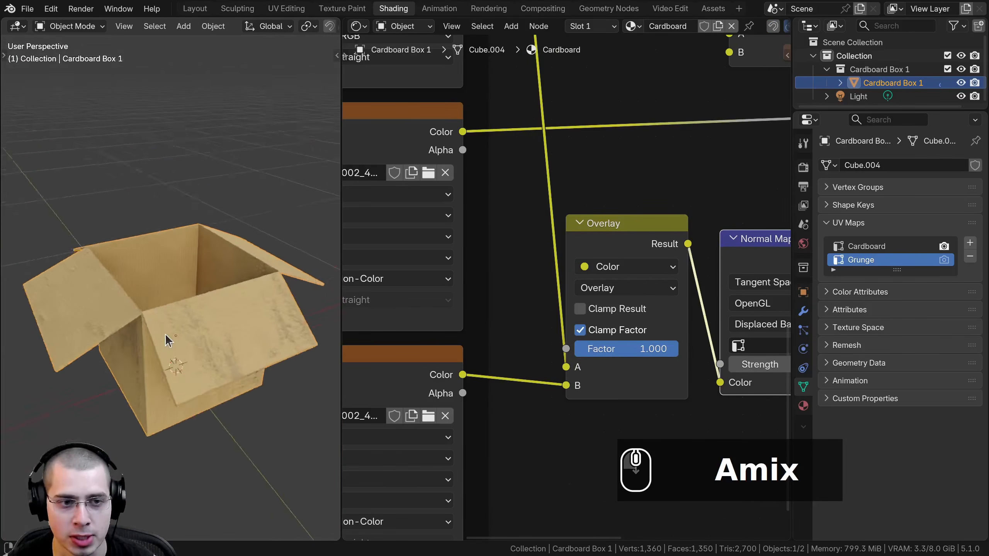
{"action": "middle_click_drag", "start_coordinate": [166, 334], "coordinate": [188, 338]}
{"action": "scroll", "coordinate": [186, 277], "scroll_direction": "up", "scroll_amount": 6}
{"action": "middle_click_drag", "start_coordinate": [602, 372], "coordinate": [596, 356]}
{"action": "mouse_move", "coordinate": [652, 332]}
{"action": "left_mouse_down"}
{"action": "mouse_move", "coordinate": [568, 332]}
{"action": "mouse_move", "coordinate": [671, 333]}
{"action": "left_mouse_up"}
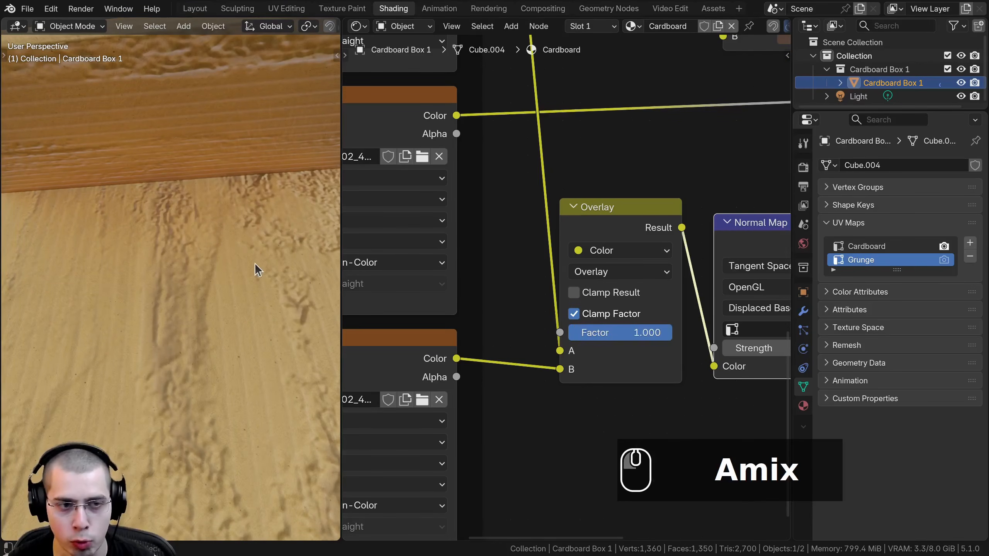
Swap the Overlay node's inputs so the cardboard Normal image feeds A and the Decal_12_normal image feeds B
{"action": "middle_click_drag", "start_coordinate": [560, 370], "coordinate": [565, 366]}
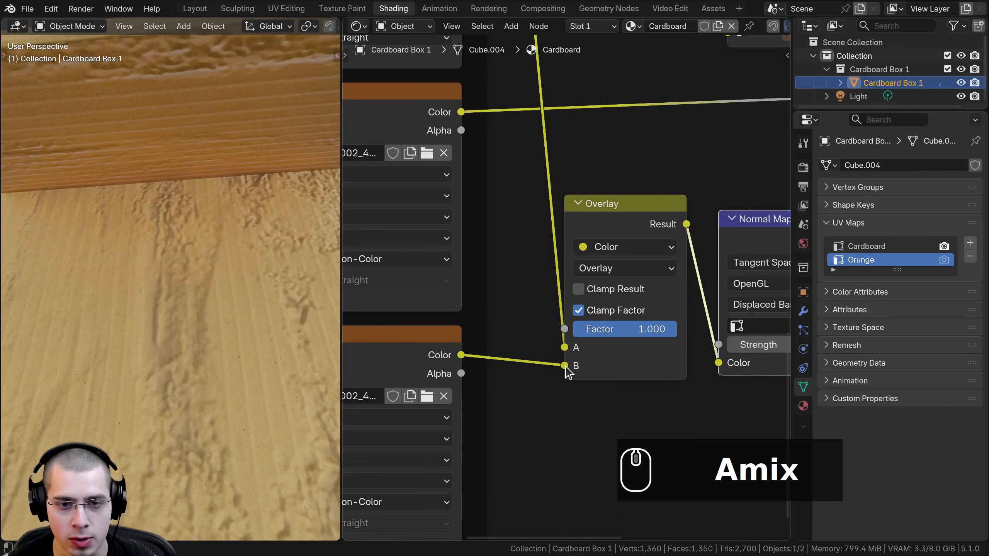
{"action": "left_click_drag", "start_coordinate": [564, 366], "coordinate": [514, 373]}
{"action": "scroll", "coordinate": [567, 351], "scroll_direction": "down", "scroll_amount": 5}
{"action": "middle_click_drag", "start_coordinate": [553, 330], "coordinate": [534, 264]}
{"action": "scroll", "coordinate": [557, 293], "scroll_direction": "up", "scroll_amount": 4}
{"action": "mouse_move", "coordinate": [557, 294]}
{"action": "left_mouse_down"}
{"action": "mouse_move", "coordinate": [557, 312]}
{"action": "mouse_move", "coordinate": [556, 296]}
{"action": "left_mouse_up"}
{"action": "scroll", "coordinate": [671, 297], "scroll_direction": "up", "scroll_amount": 1}
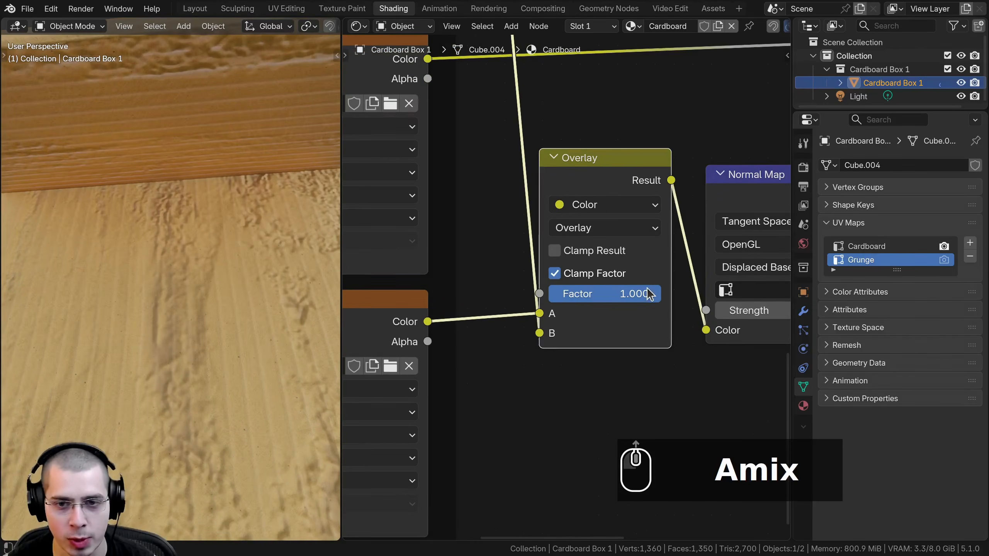
Lower the Overlay node's Factor to 0.318 and check the stain relief on the box up close and from farther away
{"action": "left_click_drag", "start_coordinate": [644, 299], "coordinate": [588, 295]}
{"action": "scroll", "coordinate": [268, 348], "scroll_direction": "down", "scroll_amount": 8}
{"action": "middle_click_drag", "start_coordinate": [254, 345], "coordinate": [230, 296]}
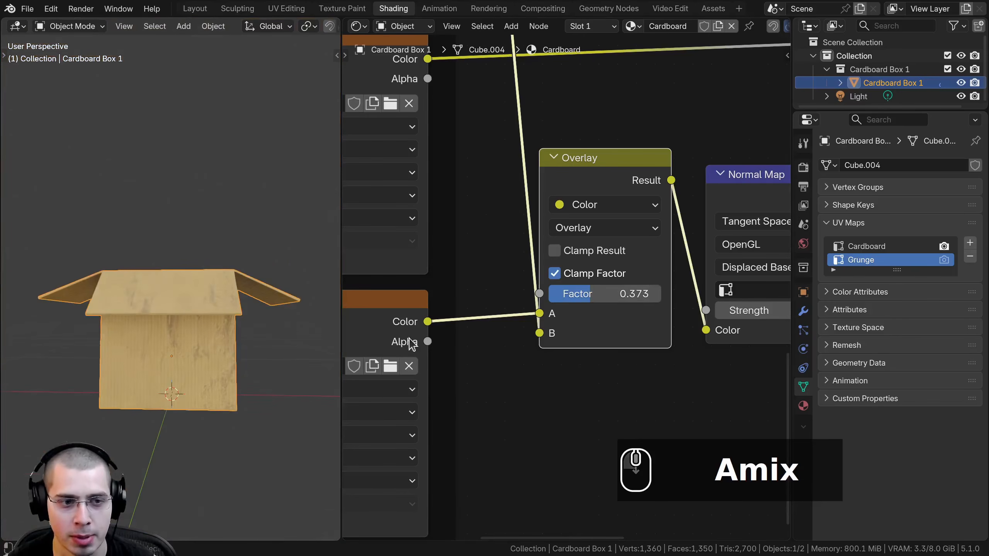
{"action": "left_click_drag", "start_coordinate": [588, 294], "coordinate": [582, 294]}
{"action": "middle_click_drag", "start_coordinate": [212, 337], "coordinate": [206, 310]}
{"action": "scroll", "coordinate": [173, 270], "scroll_direction": "up", "scroll_amount": 6}
{"action": "scroll", "coordinate": [206, 310], "scroll_direction": "up", "scroll_amount": 1}
{"action": "mouse_move", "coordinate": [568, 292]}
{"action": "left_mouse_down"}
{"action": "mouse_move", "coordinate": [634, 293]}
{"action": "mouse_move", "coordinate": [574, 293]}
{"action": "mouse_move", "coordinate": [587, 293]}
{"action": "left_mouse_up"}
{"action": "right_click", "coordinate": [587, 293]}
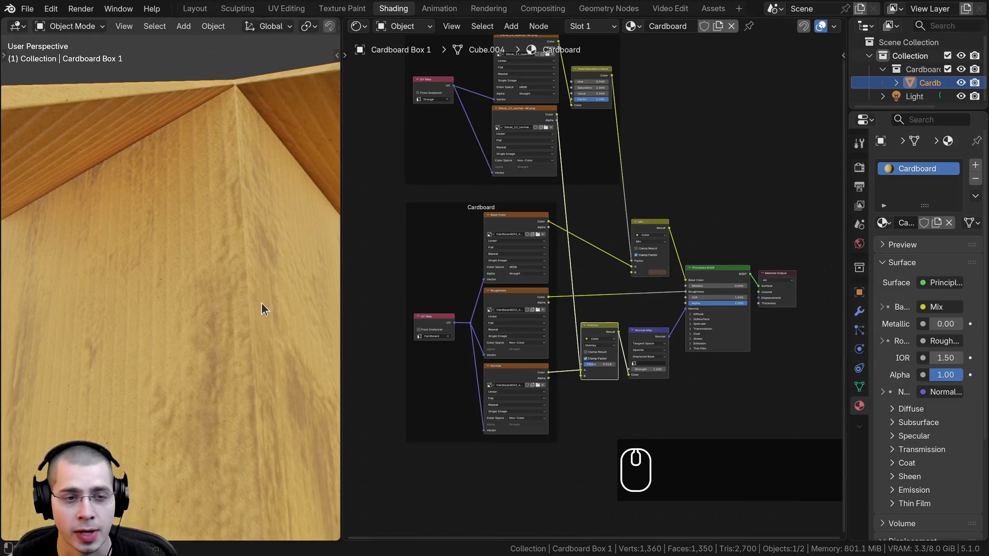
{"action": "scroll", "coordinate": [261, 302], "scroll_direction": "down", "scroll_amount": 4}
{"action": "middle_click_drag", "start_coordinate": [239, 353], "coordinate": [216, 380]}
{"action": "scroll", "coordinate": [189, 375], "scroll_direction": "down", "scroll_amount": 4}
{"action": "scroll", "coordinate": [623, 364], "scroll_direction": "up", "scroll_amount": 3}
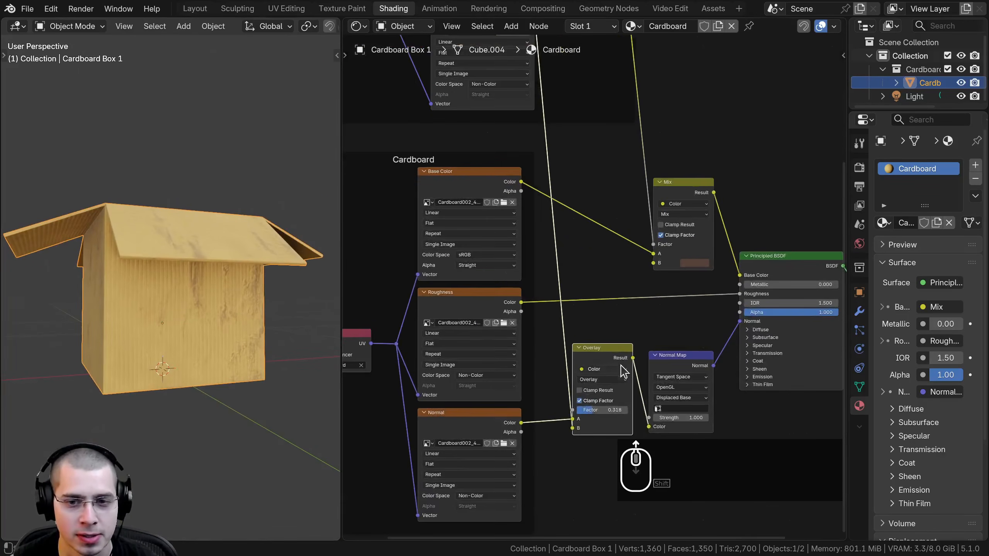
Add an Image Texture node above the Mix node that feeds the Principled BSDF's Base Color
{"action": "scroll", "coordinate": [672, 240], "scroll_direction": "up", "scroll_amount": 1}
{"action": "middle_click_drag", "start_coordinate": [671, 240], "coordinate": [597, 283]}
{"action": "key", "text": "shift+a"}
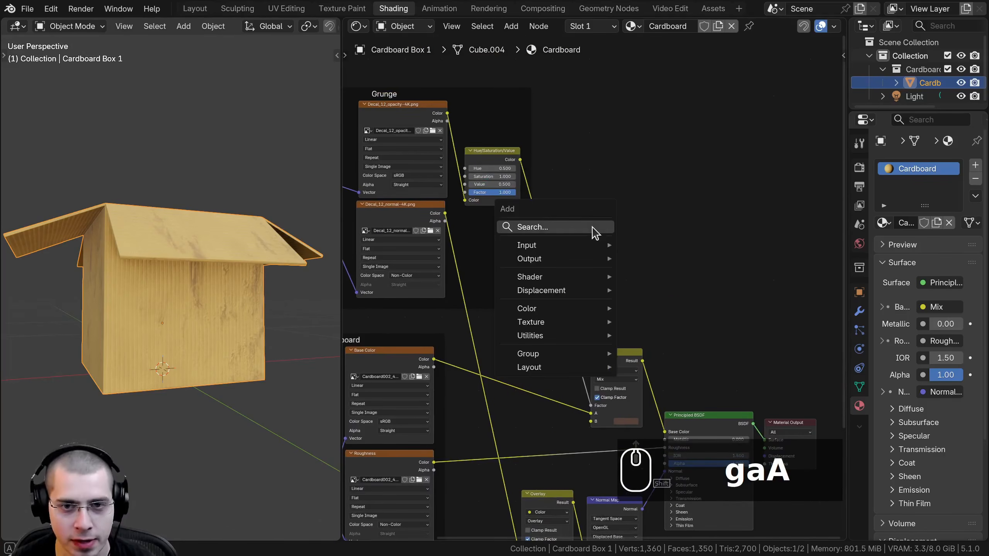
{"action": "type", "text": "ima"}
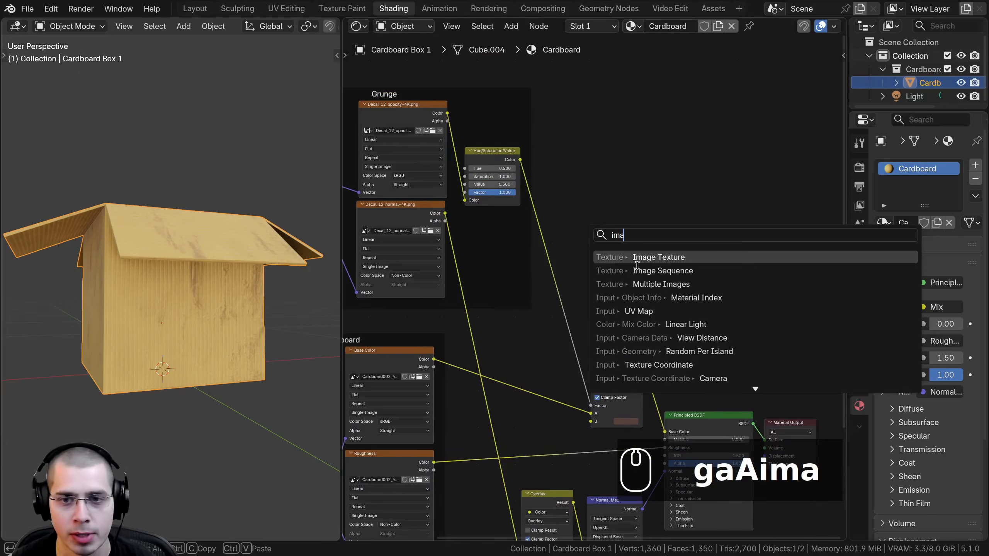
{"action": "left_click", "coordinate": [637, 262]}
{"action": "left_click", "coordinate": [642, 308]}
{"action": "scroll", "coordinate": [642, 308], "scroll_direction": "up", "scroll_amount": 3}
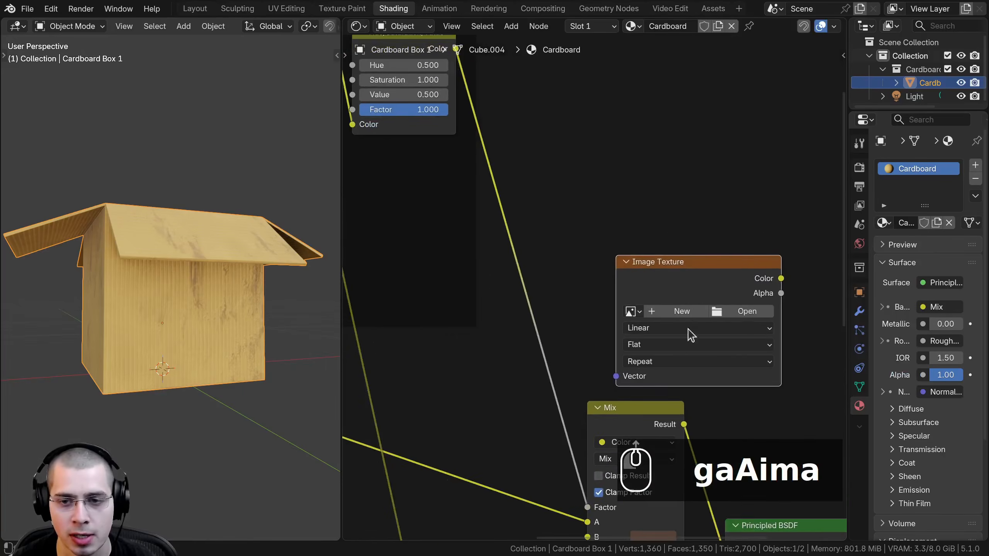
Load fragile-485222.png into the new Image Texture node, keep its Color Space at sRGB, and place it above the Mix node
{"action": "middle_click_drag", "start_coordinate": [691, 334], "coordinate": [642, 321]}
{"action": "left_click", "coordinate": [689, 298]}
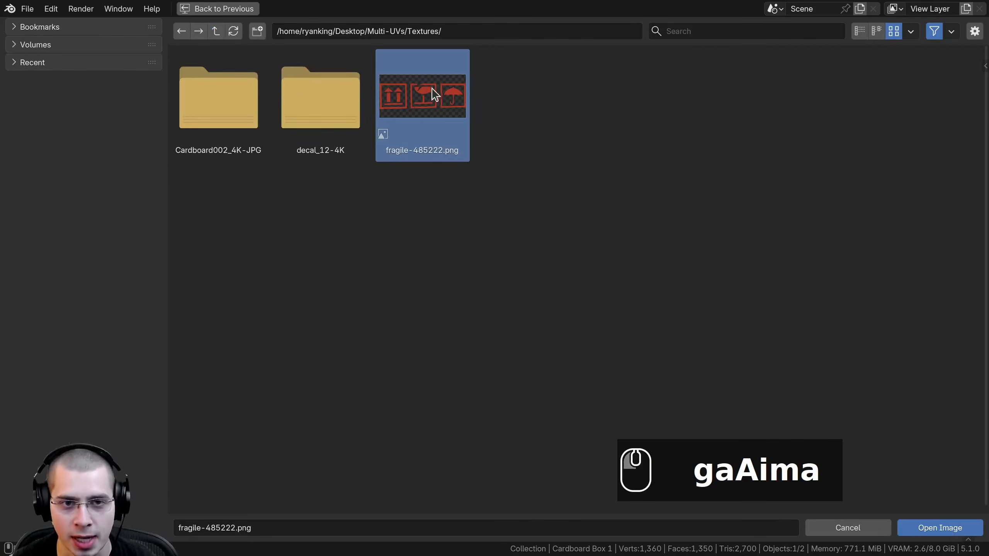
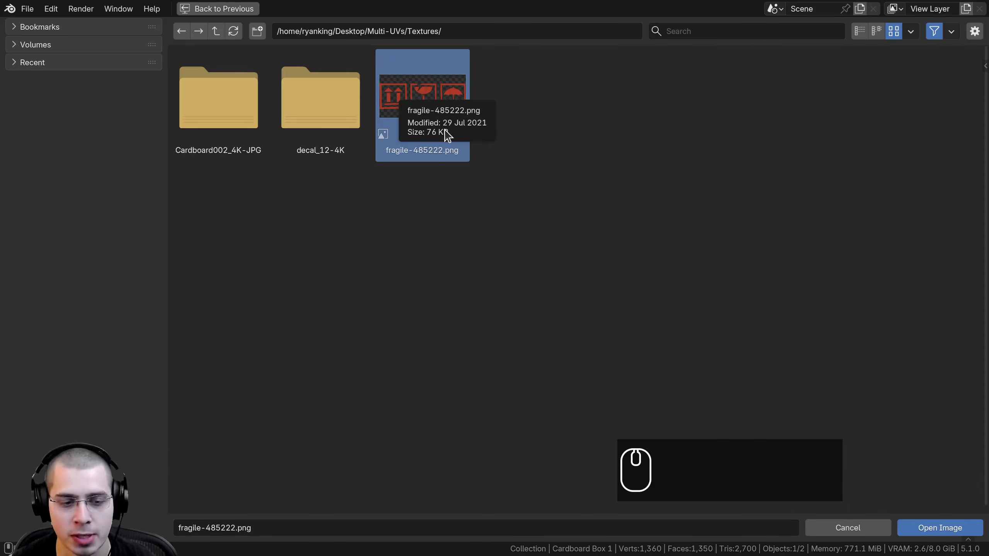
{"action": "left_click", "coordinate": [944, 528]}
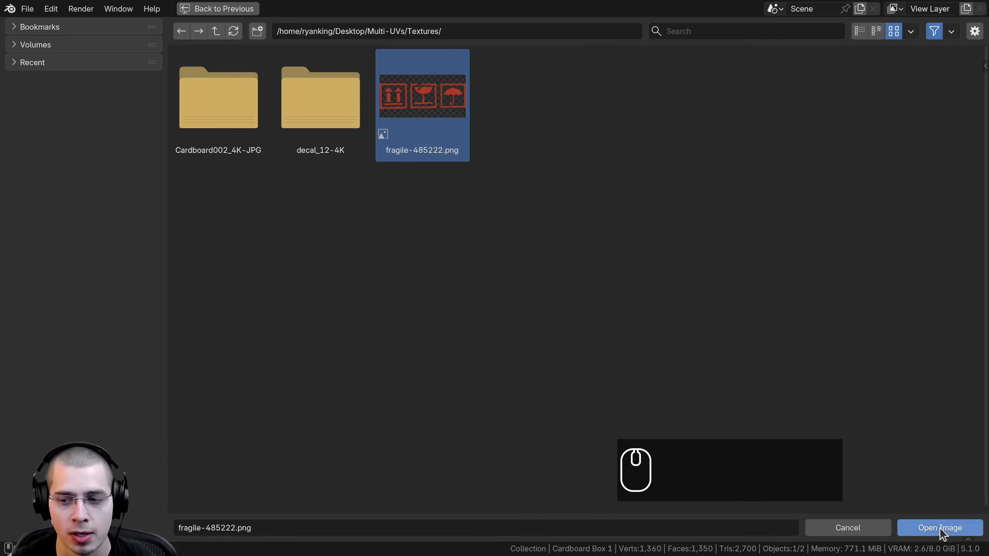
{"action": "scroll", "coordinate": [701, 337], "scroll_direction": "down", "scroll_amount": 2}
{"action": "scroll", "coordinate": [623, 280], "scroll_direction": "up", "scroll_amount": 3}
{"action": "left_click_drag", "start_coordinate": [601, 261], "coordinate": [573, 174]}
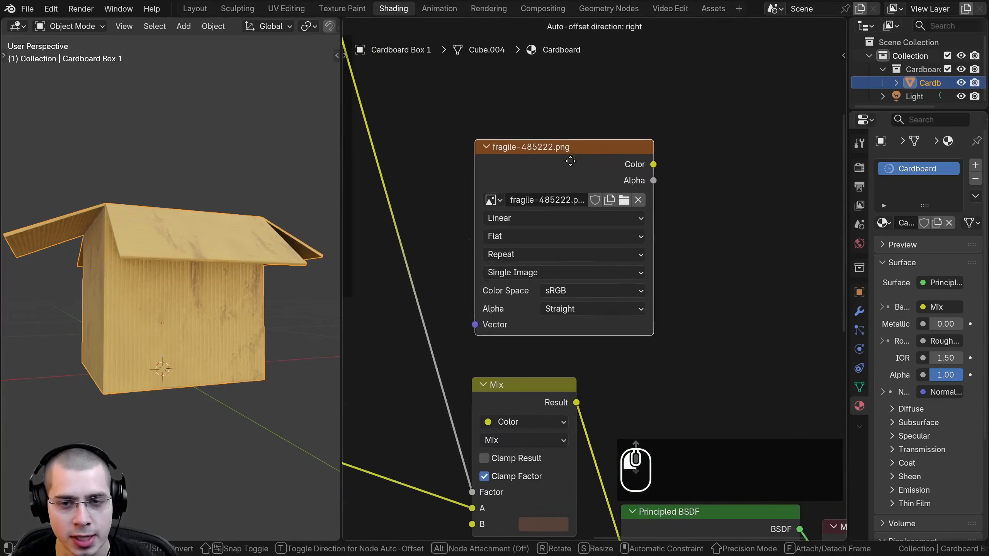
{"action": "left_click", "coordinate": [551, 288]}
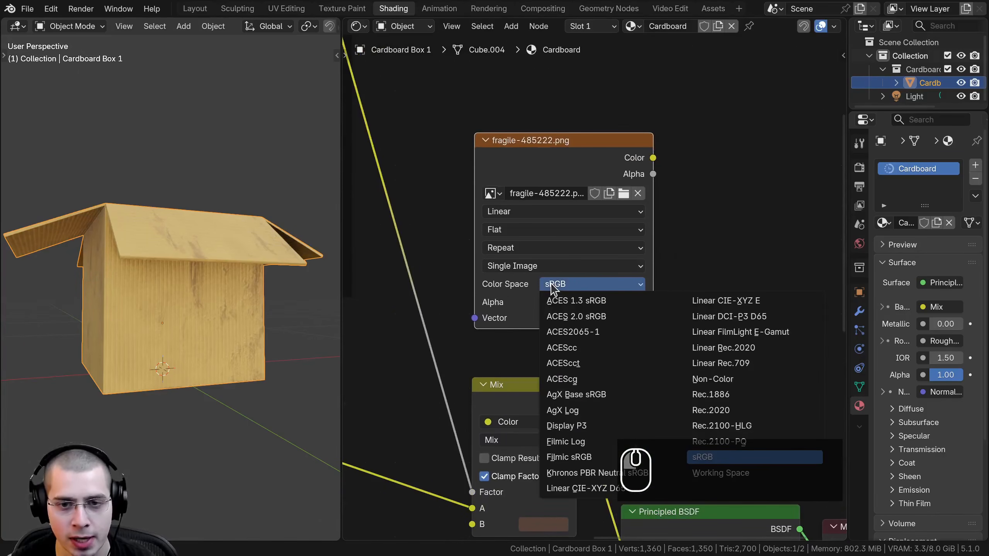
{"action": "left_click", "coordinate": [549, 284]}
Move the Principled BSDF and Material Output nodes farther from the Mix node to make room for another node
{"action": "scroll", "coordinate": [664, 382], "scroll_direction": "down", "scroll_amount": 3}
{"action": "scroll", "coordinate": [533, 236], "scroll_direction": "up", "scroll_amount": 2}
{"action": "scroll", "coordinate": [532, 236], "scroll_direction": "down", "scroll_amount": 1}
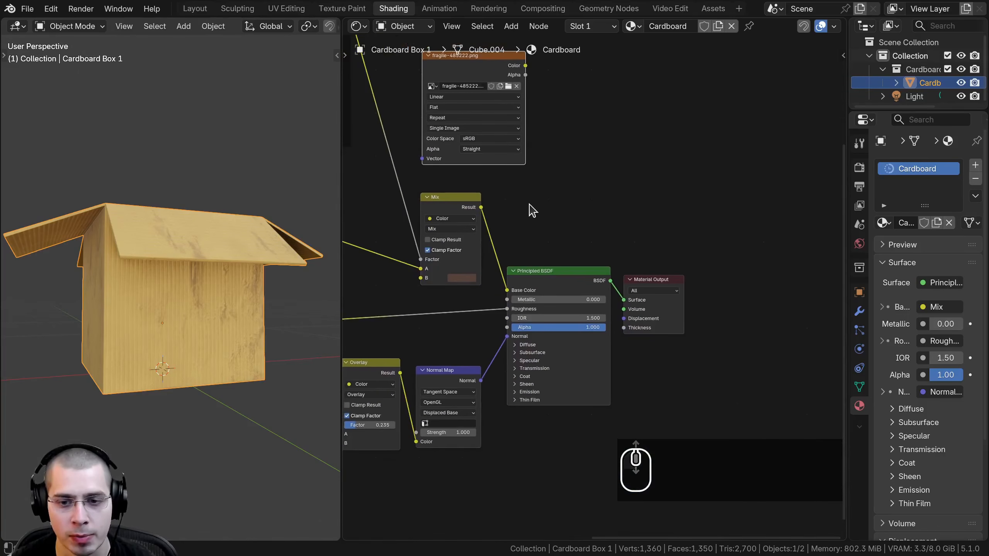
{"action": "left_click_drag", "start_coordinate": [555, 233], "coordinate": [683, 327]}
{"action": "left_click_drag", "start_coordinate": [578, 283], "coordinate": [728, 277]}
Duplicate the Mix node and insert the copy between the first Mix node and the Principled BSDF's Base Color
{"action": "scroll", "coordinate": [461, 251], "scroll_direction": "up", "scroll_amount": 3}
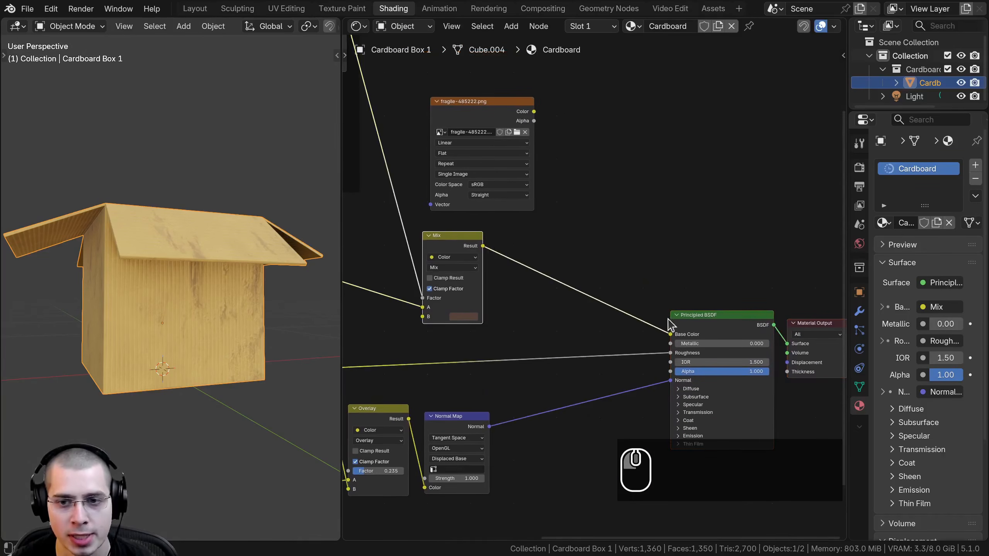
{"action": "scroll", "coordinate": [404, 249], "scroll_direction": "down", "scroll_amount": 1}
{"action": "key", "text": "shift+d"}
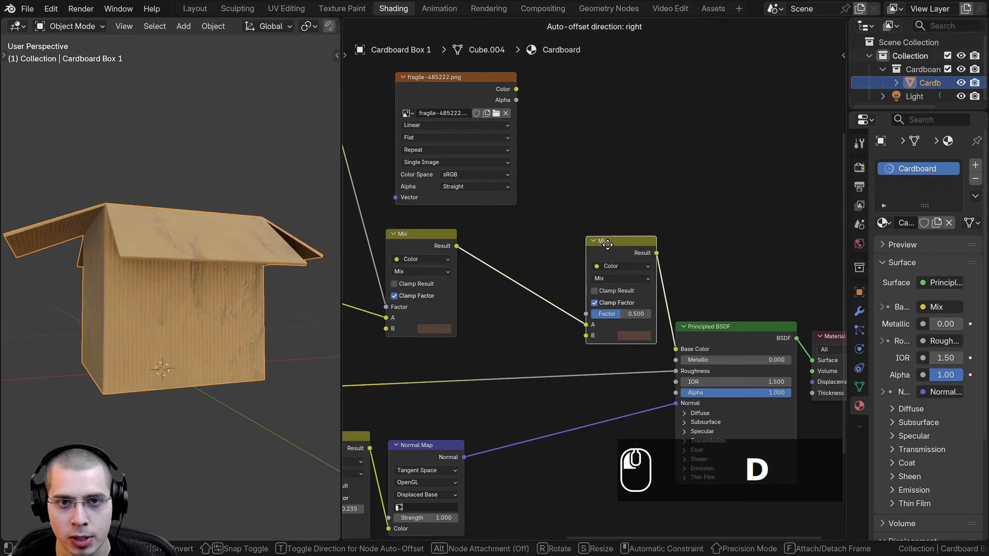
{"action": "left_click", "coordinate": [603, 249]}
{"action": "scroll", "coordinate": [559, 265], "scroll_direction": "up", "scroll_amount": 1}
Preview the fragile texture's Color output and its Alpha output directly on the box
{"action": "middle_click_drag", "start_coordinate": [274, 311], "coordinate": [262, 350]}
{"action": "scroll", "coordinate": [544, 245], "scroll_direction": "down", "scroll_amount": 1}
{"action": "middle_click_drag", "start_coordinate": [530, 252], "coordinate": [540, 324], "text": "shift"}
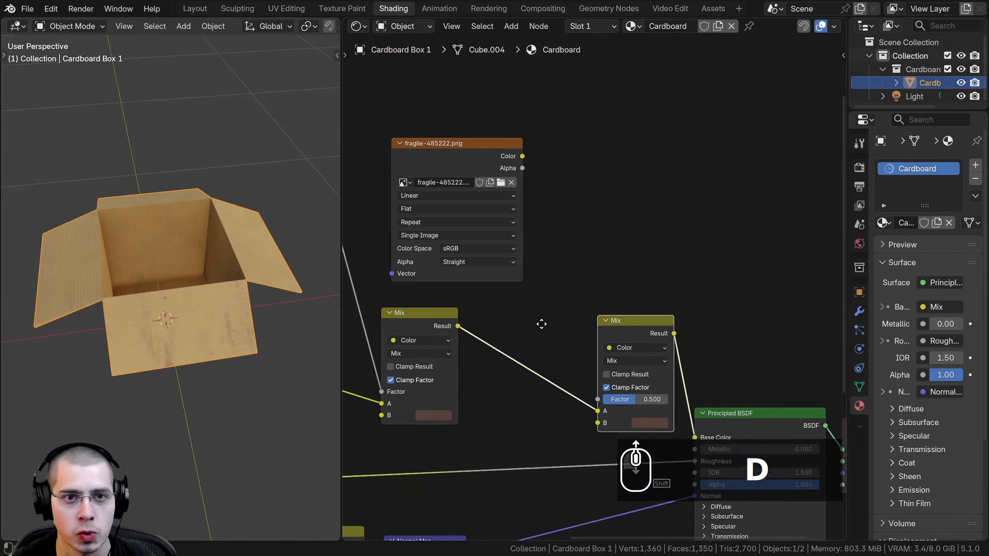
{"action": "scroll", "coordinate": [487, 156], "scroll_direction": "up", "scroll_amount": 1}
{"action": "left_click", "coordinate": [461, 162], "text": "ctrl+shift"}
{"action": "scroll", "coordinate": [216, 288], "scroll_direction": "up", "scroll_amount": 4}
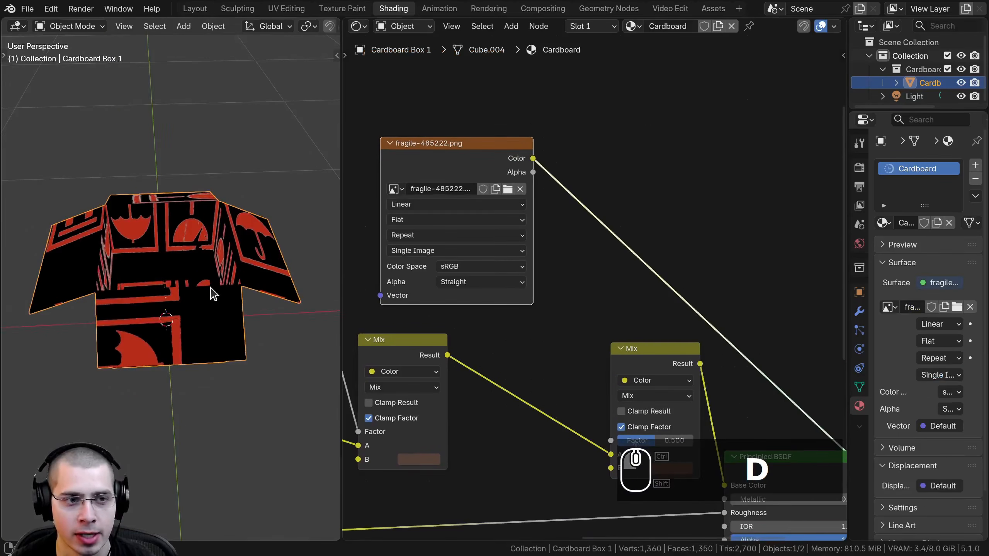
{"action": "left_click", "coordinate": [481, 166], "text": "ctrl+shift"}
{"action": "middle_click_drag", "start_coordinate": [196, 314], "coordinate": [221, 325]}
{"action": "scroll", "coordinate": [222, 326], "scroll_direction": "up", "scroll_amount": 2}
{"action": "scroll", "coordinate": [221, 325], "scroll_direction": "up", "scroll_amount": 1}
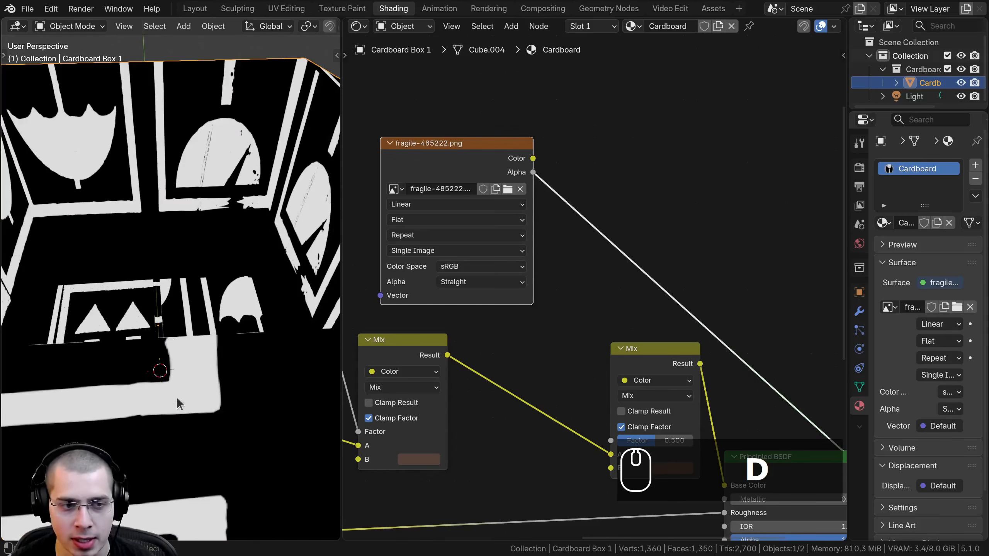
Connect the fragile texture's Alpha to the second Mix node's Factor and return the Principled BSDF to the material output
{"action": "middle_click_drag", "start_coordinate": [510, 208], "coordinate": [485, 136]}
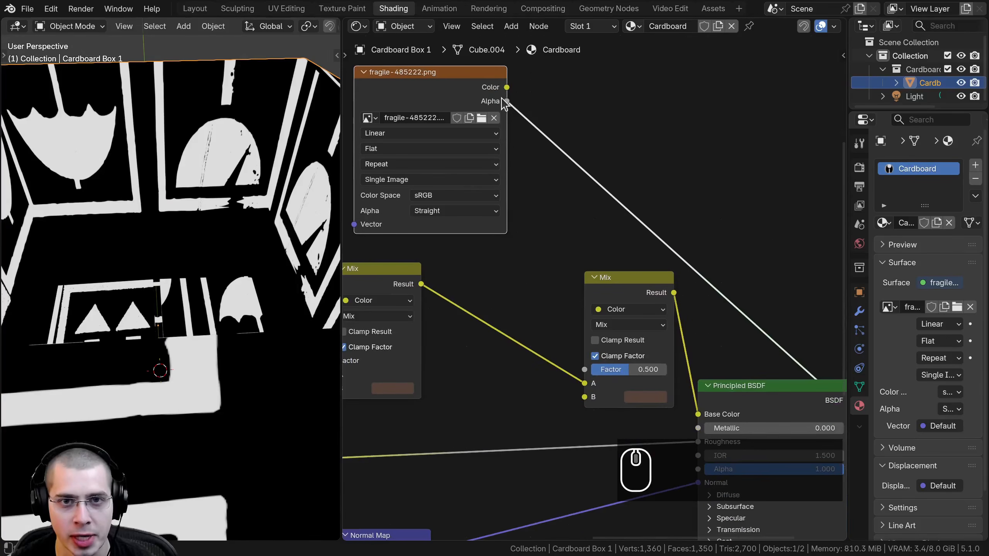
{"action": "left_click_drag", "start_coordinate": [506, 101], "coordinate": [586, 370]}
{"action": "middle_click_drag", "start_coordinate": [210, 365], "coordinate": [167, 323], "text": "shift"}
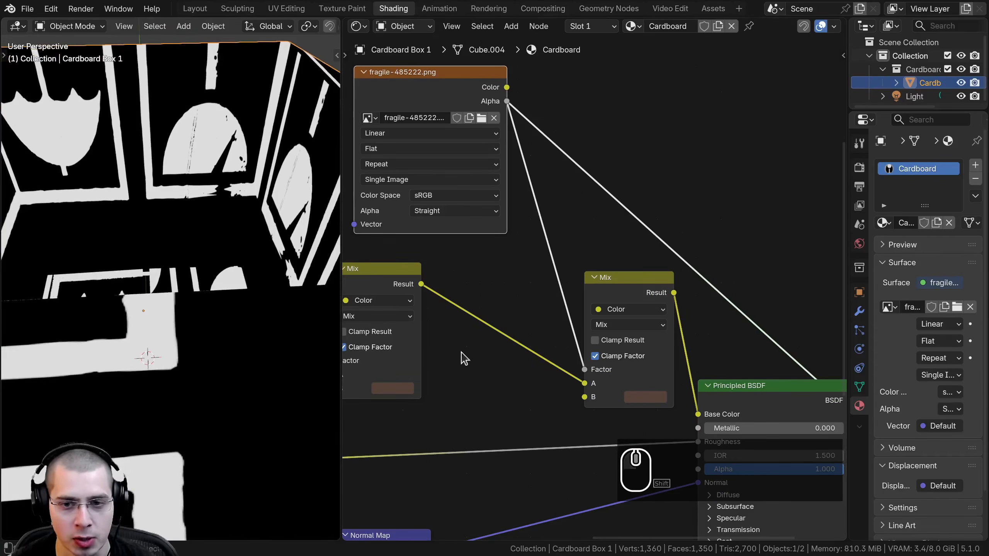
{"action": "scroll", "coordinate": [701, 359], "scroll_direction": "down", "scroll_amount": 2}
{"action": "middle_click_drag", "start_coordinate": [700, 359], "coordinate": [548, 259]}
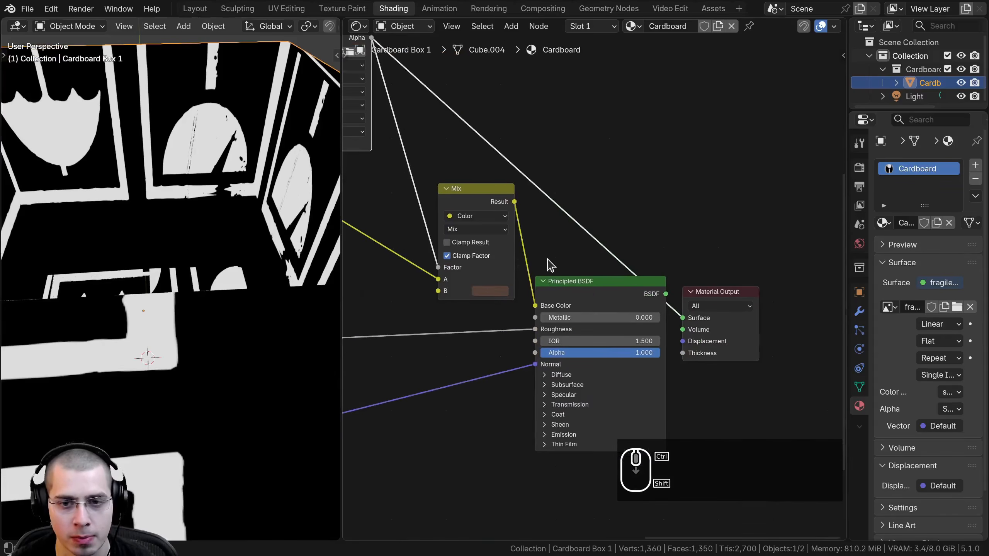
{"action": "left_click", "coordinate": [593, 295], "text": "ctrl+shift"}
{"action": "scroll", "coordinate": [420, 303], "scroll_direction": "down", "scroll_amount": 4}
{"action": "middle_click_drag", "start_coordinate": [421, 303], "coordinate": [494, 308]}
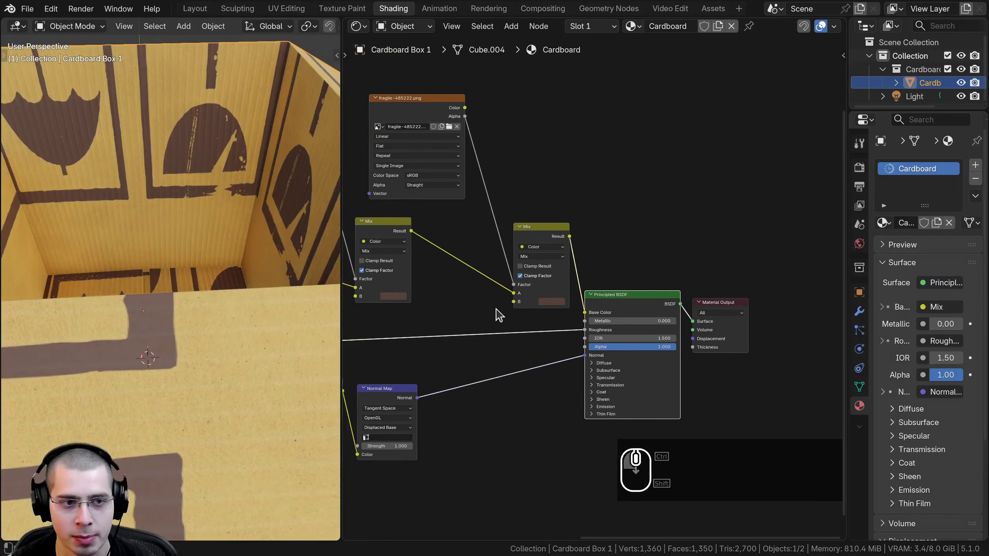
{"action": "scroll", "coordinate": [231, 317], "scroll_direction": "down", "scroll_amount": 6}
{"action": "middle_click_drag", "start_coordinate": [231, 317], "coordinate": [270, 333]}
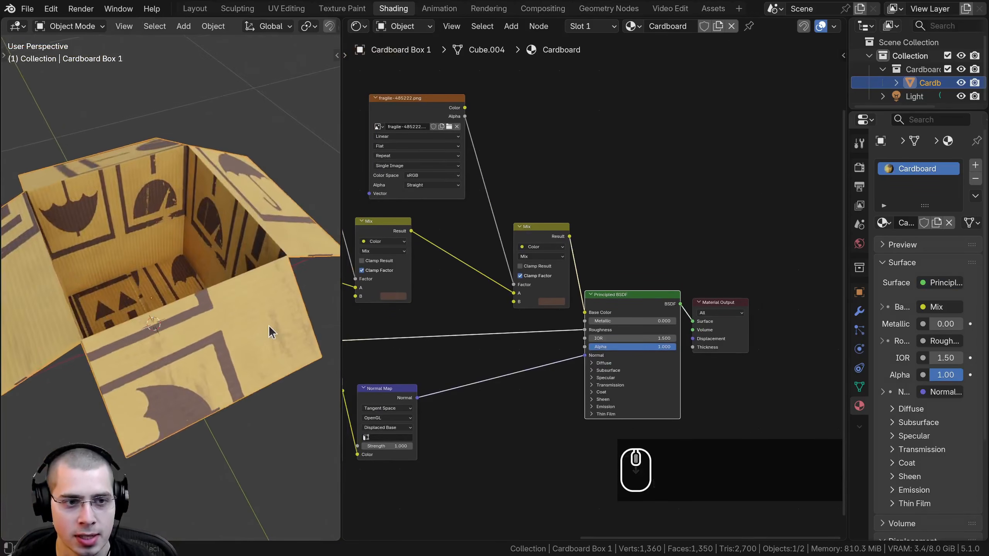
{"action": "scroll", "coordinate": [269, 333], "scroll_direction": "up", "scroll_amount": 5}
Try a slightly different B color on the second Mix node
{"action": "left_click", "coordinate": [548, 302]}
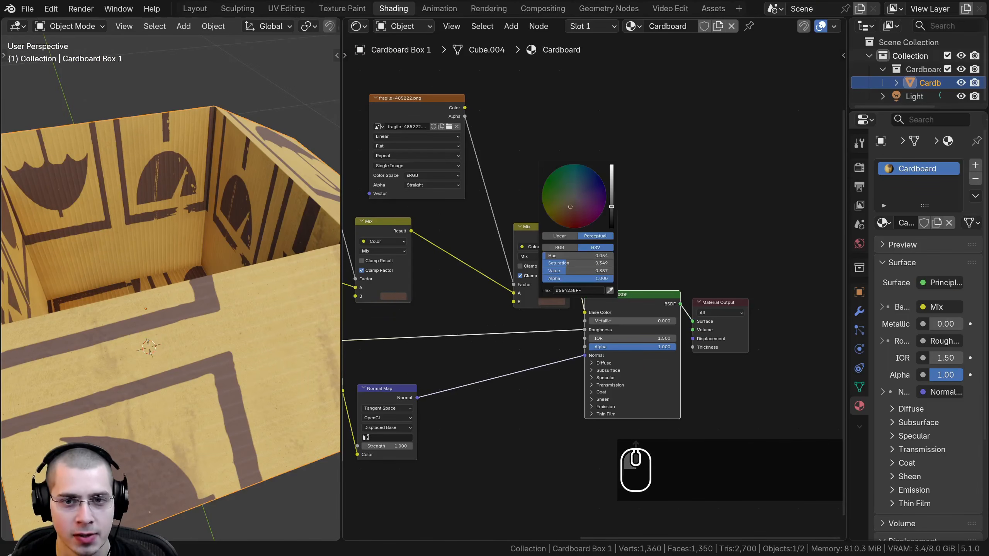
{"action": "mouse_move", "coordinate": [570, 206]}
{"action": "left_mouse_down"}
{"action": "mouse_move", "coordinate": [558, 182]}
{"action": "mouse_move", "coordinate": [574, 205]}
{"action": "left_mouse_up"}
{"action": "middle_click_drag", "start_coordinate": [431, 111], "coordinate": [477, 133]}
{"action": "scroll", "coordinate": [477, 134], "scroll_direction": "down", "scroll_amount": 1}
{"action": "scroll", "coordinate": [478, 133], "scroll_direction": "up", "scroll_amount": 1}
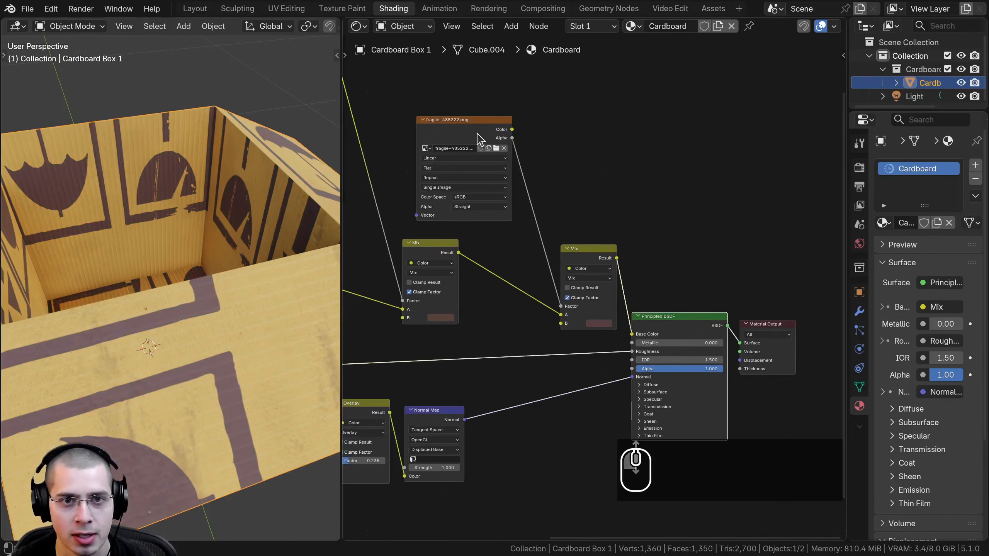
Connect the fragile texture's Color to the second Mix node's B input and inspect the symbols on the box up close
{"action": "left_click_drag", "start_coordinate": [478, 138], "coordinate": [463, 139]}
{"action": "left_click_drag", "start_coordinate": [535, 334], "coordinate": [558, 326]}
{"action": "scroll", "coordinate": [205, 353], "scroll_direction": "down", "scroll_amount": 3}
{"action": "middle_click_drag", "start_coordinate": [205, 354], "coordinate": [43, 272]}
{"action": "middle_click_drag", "start_coordinate": [43, 272], "coordinate": [47, 312], "text": "shift"}
{"action": "scroll", "coordinate": [47, 312], "scroll_direction": "up", "scroll_amount": 6}
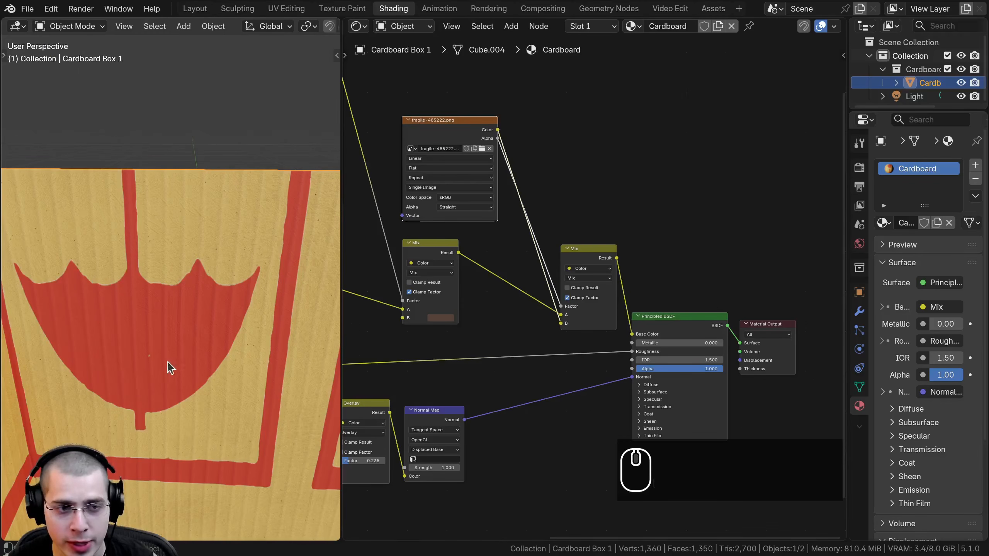
{"action": "left_click_drag", "start_coordinate": [434, 135], "coordinate": [439, 139]}
{"action": "middle_click_drag", "start_coordinate": [241, 240], "coordinate": [212, 321], "text": "shift"}
{"action": "scroll", "coordinate": [212, 321], "scroll_direction": "up", "scroll_amount": 2}
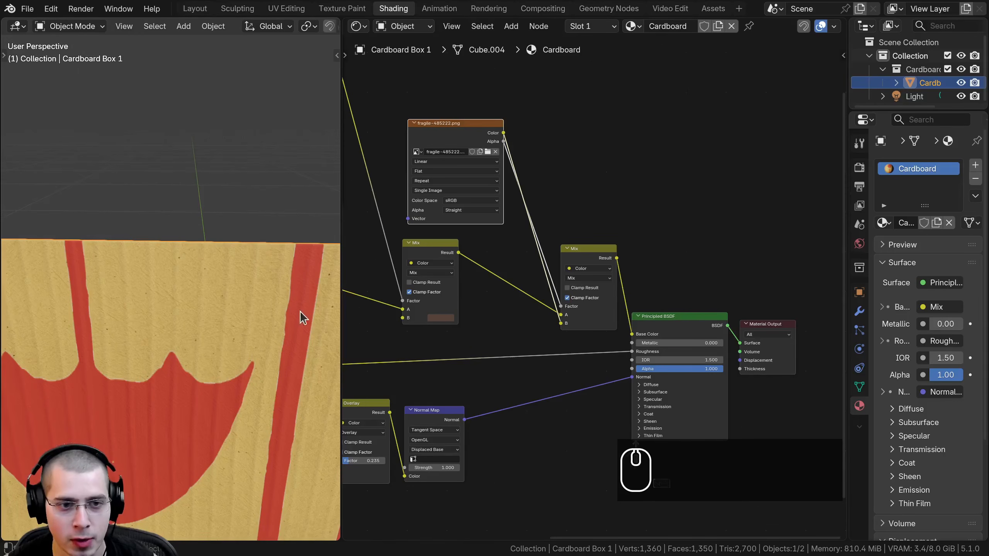
Switch to the UV Editing workspace and select all of the box's faces and UVs
{"action": "scroll", "coordinate": [515, 305], "scroll_direction": "down", "scroll_amount": 3}
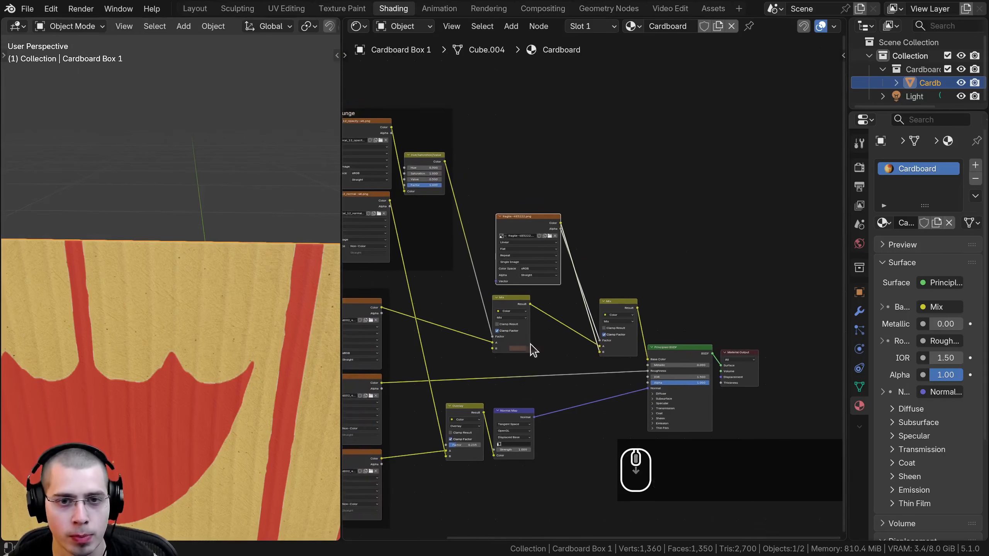
{"action": "scroll", "coordinate": [144, 335], "scroll_direction": "down", "scroll_amount": 2}
{"action": "scroll", "coordinate": [108, 253], "scroll_direction": "up", "scroll_amount": 2, "text": "shift"}
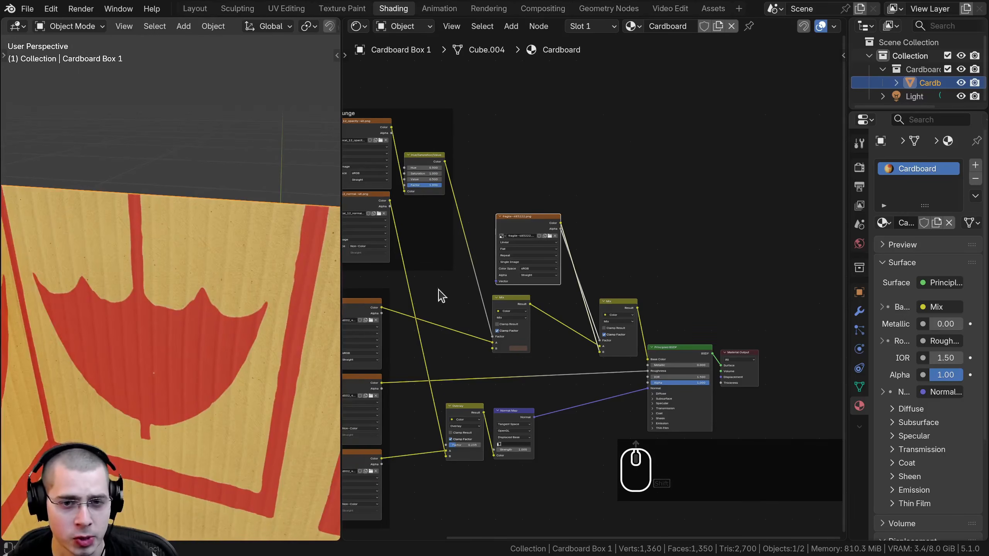
{"action": "middle_click_drag", "start_coordinate": [440, 296], "coordinate": [449, 304]}
{"action": "left_click", "coordinate": [286, 8]}
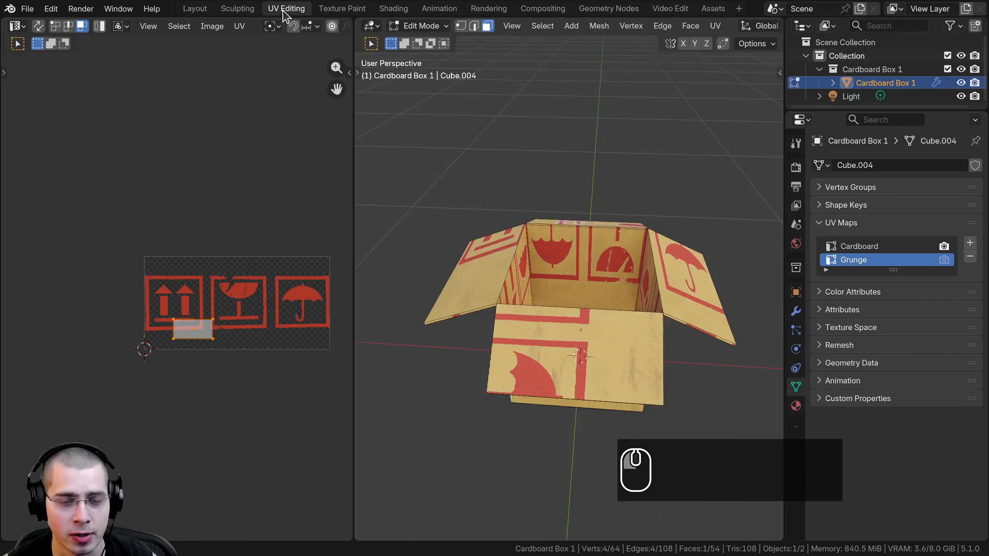
{"action": "scroll", "coordinate": [568, 311], "scroll_direction": "up", "scroll_amount": 2}
{"action": "key", "text": "a"}
{"action": "key", "text": "a"}
{"action": "scroll", "coordinate": [272, 292], "scroll_direction": "up", "scroll_amount": 4}
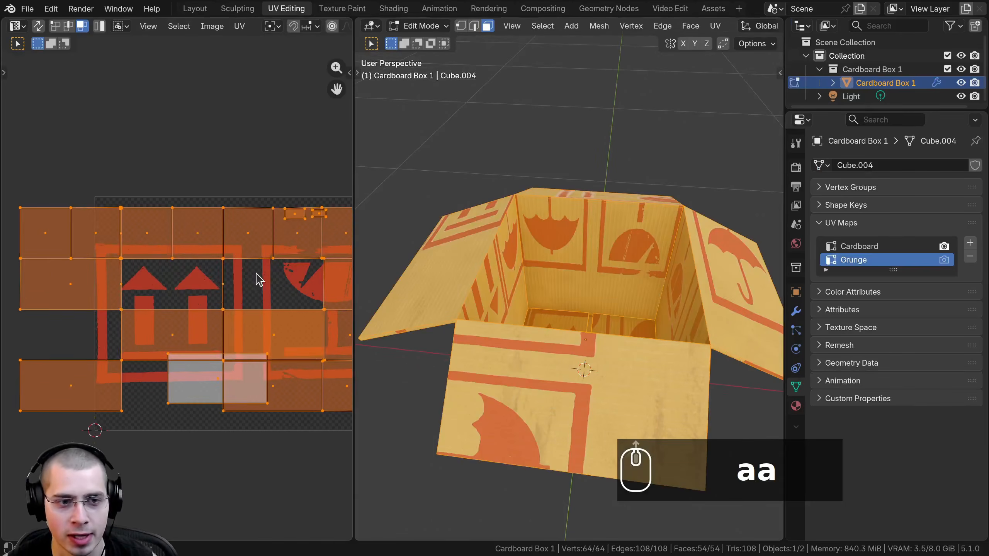
Try scaling all UVs in the Grunge UV map
{"action": "key", "text": "s"}
{"action": "right_click", "coordinate": [272, 290]}
{"action": "key", "text": "s"}
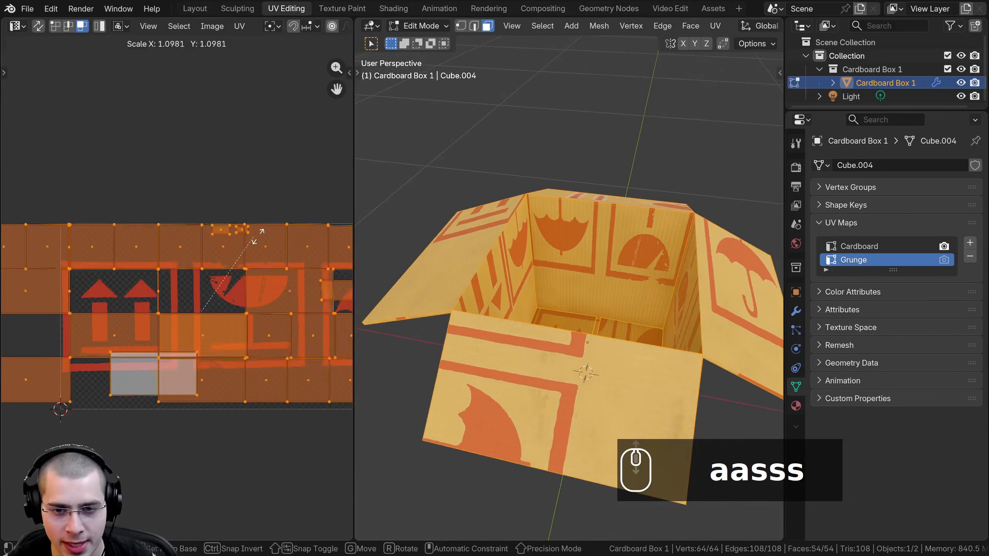
{"action": "right_click", "coordinate": [206, 191]}
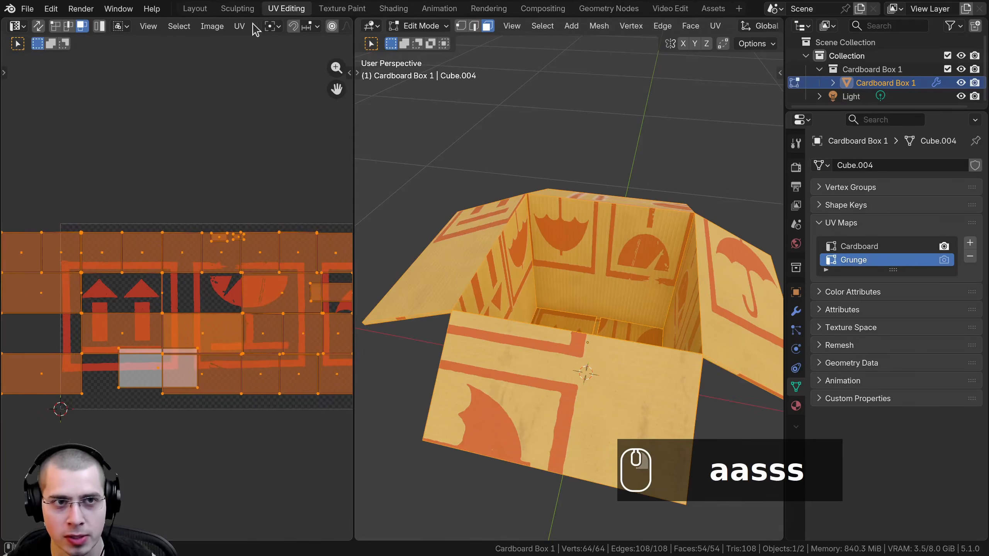
Make Cardboard the active UV map and test how scaling all its UVs affects the symbols on the box
{"action": "scroll", "coordinate": [255, 29], "scroll_direction": "down", "scroll_amount": 5}
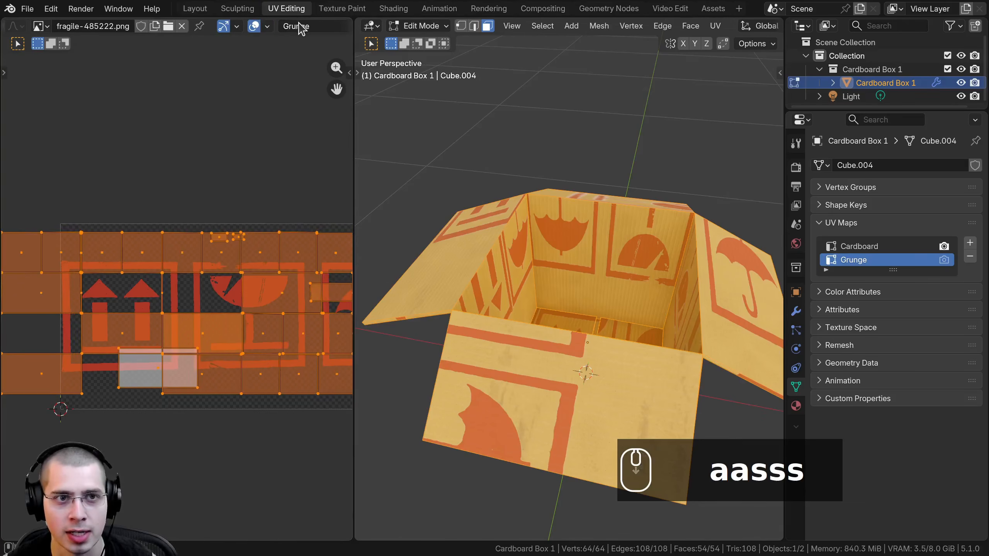
{"action": "left_click", "coordinate": [301, 27]}
{"action": "left_click", "coordinate": [296, 44]}
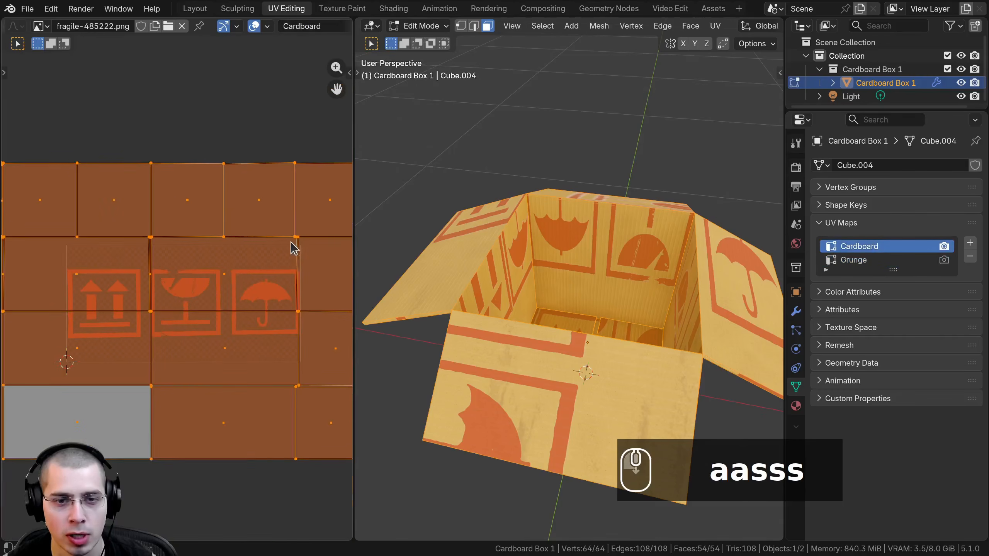
{"action": "key", "text": "s"}
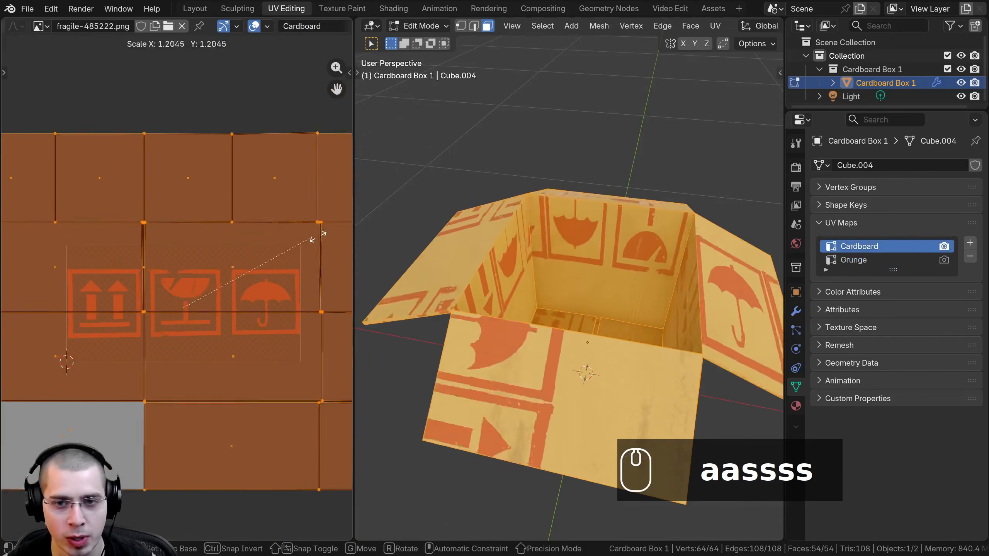
{"action": "left_click", "coordinate": [320, 236]}
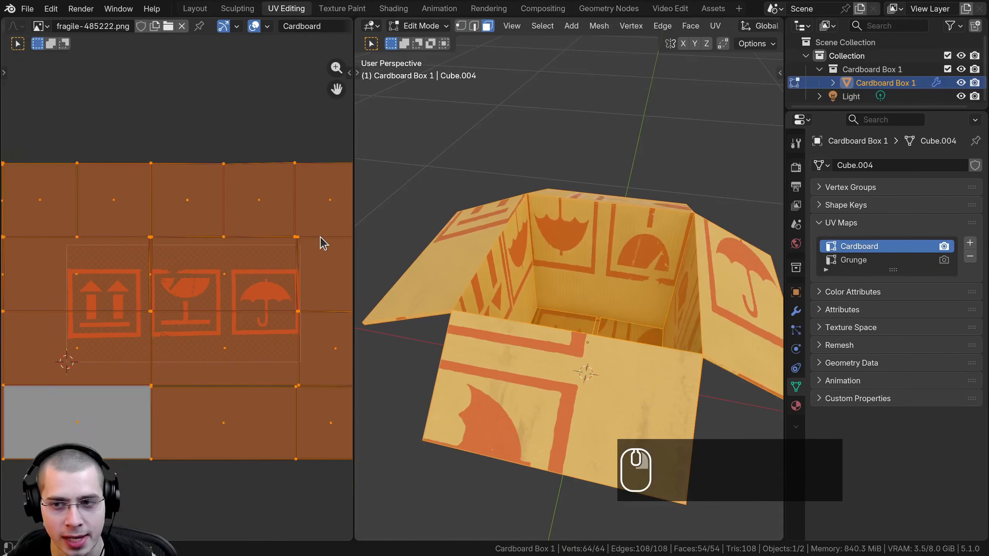
{"action": "scroll", "coordinate": [527, 213], "scroll_direction": "up", "scroll_amount": 5}
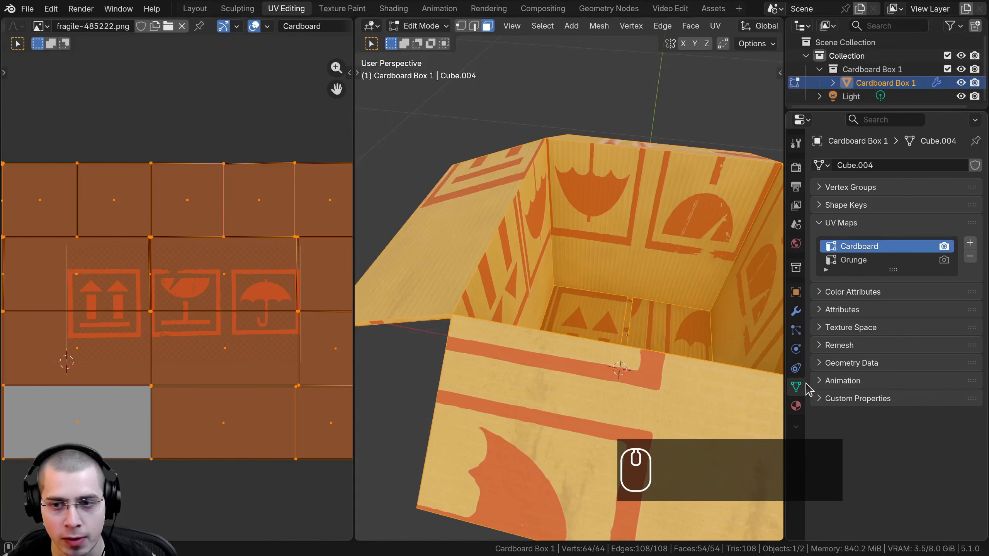
Add a third UV map to the box and name it Icons
{"action": "left_click", "coordinate": [969, 243]}
{"action": "double_click", "coordinate": [854, 272]}
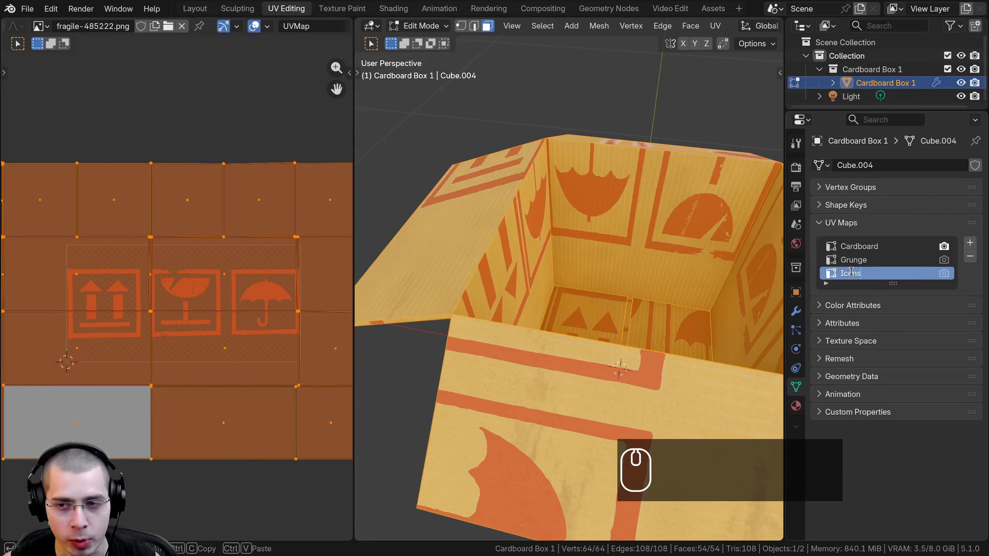
{"action": "key", "text": "Return"}
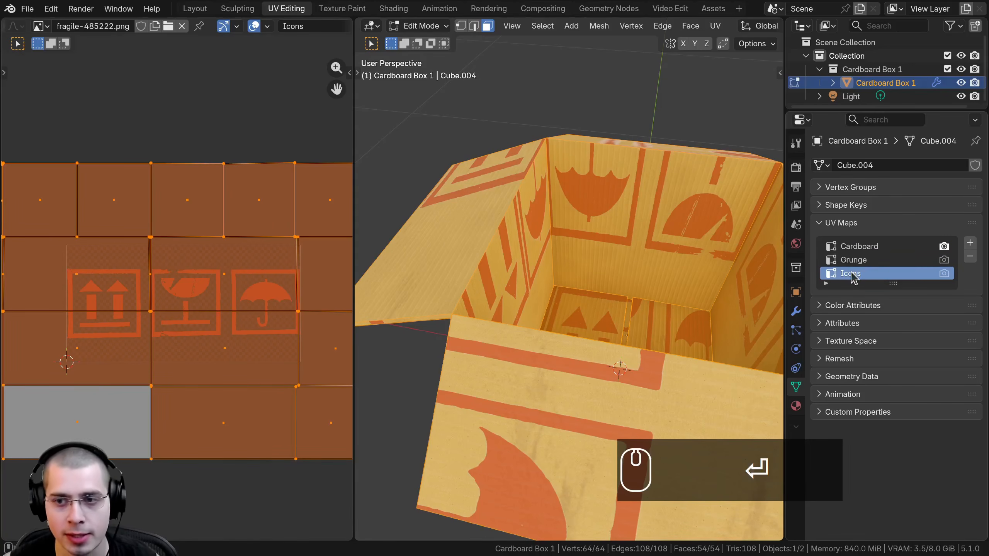
Add a UV Map node to the box's shader and connect its UV output to the fragile image's Vector input
{"action": "left_click", "coordinate": [393, 8]}
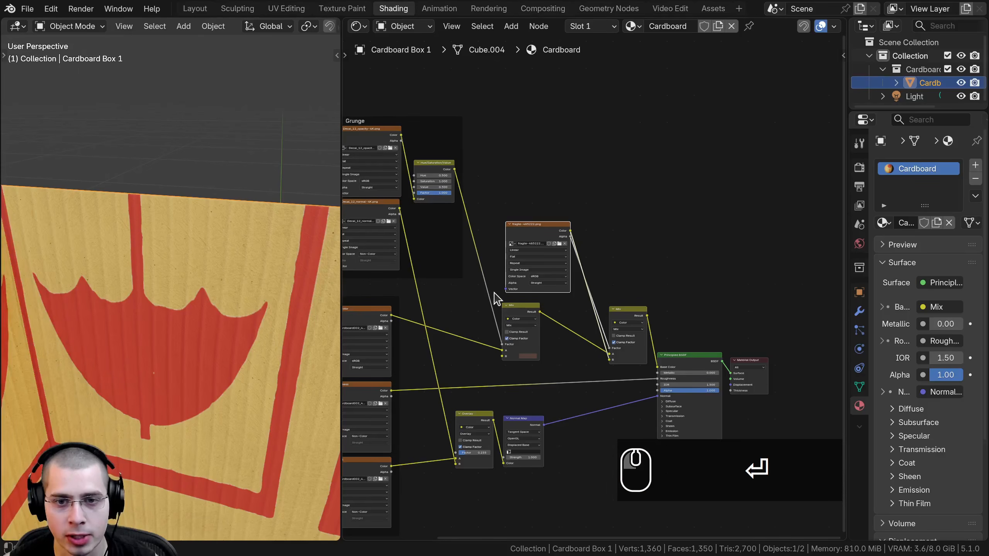
{"action": "scroll", "coordinate": [497, 298], "scroll_direction": "up", "scroll_amount": 3}
{"action": "key", "text": "shift+a"}
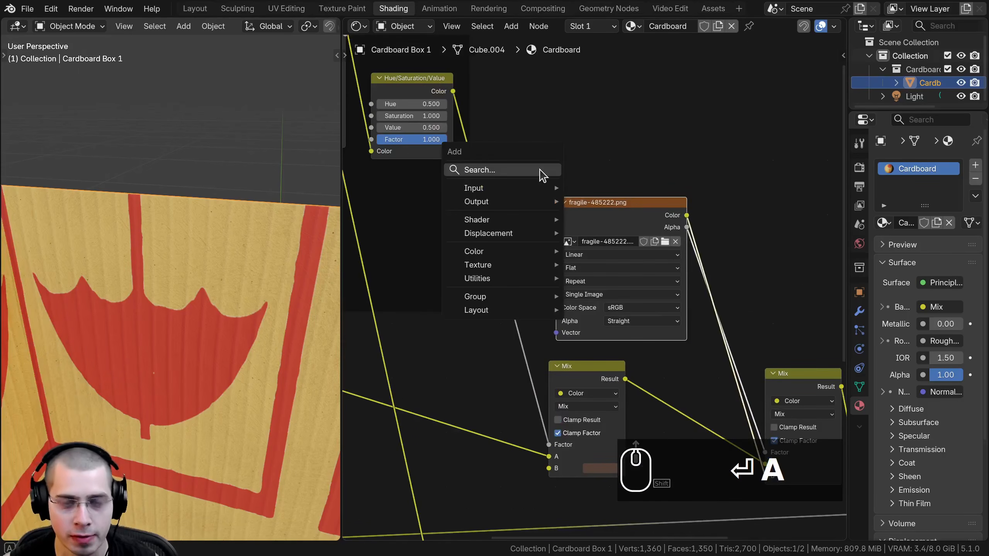
{"action": "type", "text": "uv"}
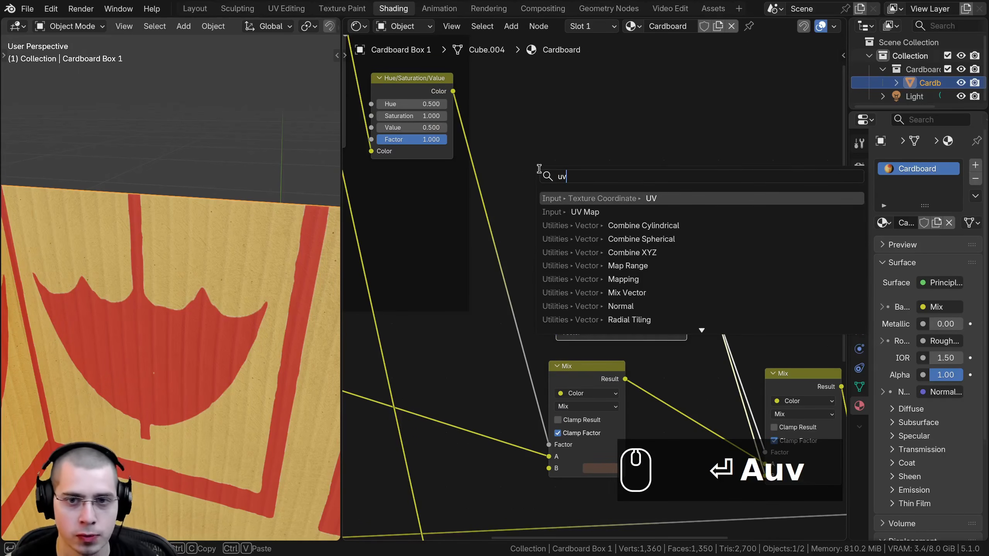
{"action": "left_click", "coordinate": [572, 212]}
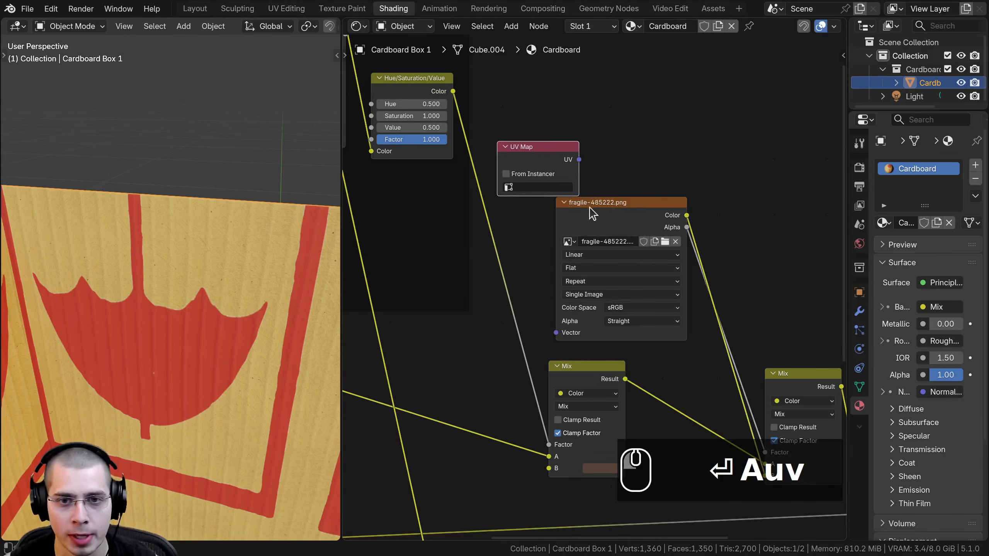
{"action": "left_click_drag", "start_coordinate": [650, 183], "coordinate": [656, 178]}
{"action": "left_click_drag", "start_coordinate": [552, 165], "coordinate": [545, 177]}
{"action": "left_click_drag", "start_coordinate": [572, 172], "coordinate": [601, 311]}
Set the new UV Map node to Icons and place it beside the fragile image node
{"action": "left_click_drag", "start_coordinate": [545, 175], "coordinate": [541, 221]}
{"action": "scroll", "coordinate": [493, 240], "scroll_direction": "up", "scroll_amount": 2}
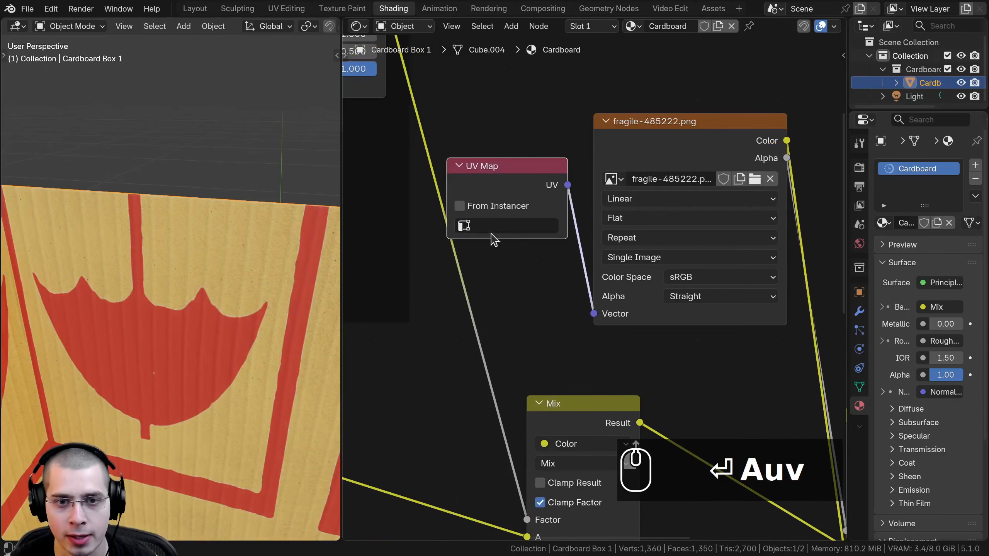
{"action": "left_click", "coordinate": [491, 228]}
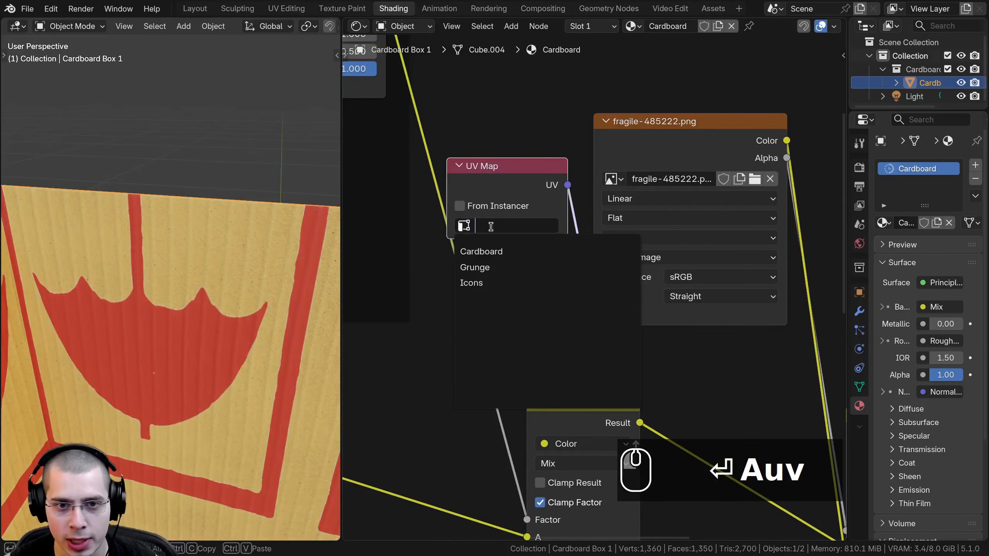
{"action": "left_click", "coordinate": [473, 283]}
{"action": "left_click_drag", "start_coordinate": [486, 194], "coordinate": [508, 234]}
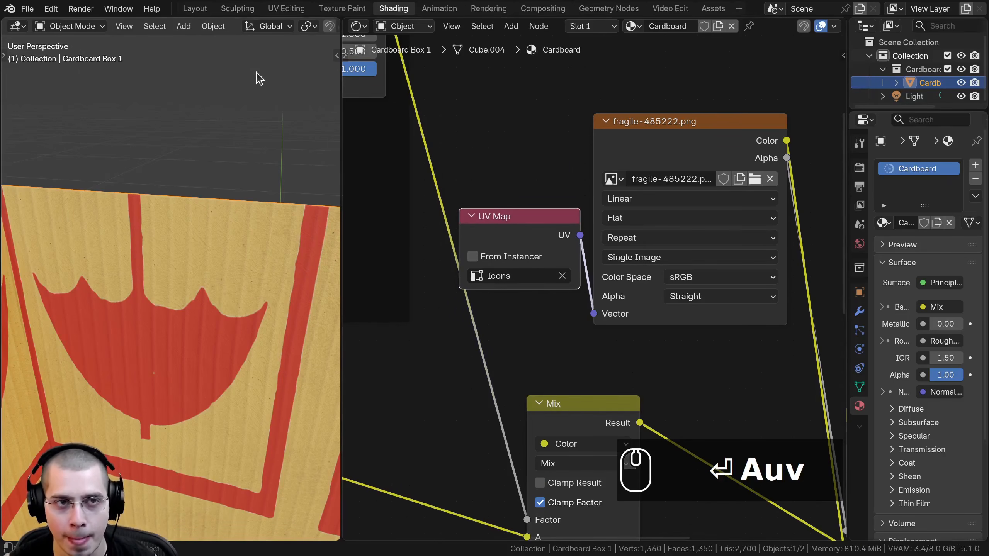
Return to the UV Editing workspace and make Icons the active UV map
{"action": "left_click", "coordinate": [285, 8]}
{"action": "left_click", "coordinate": [851, 273]}
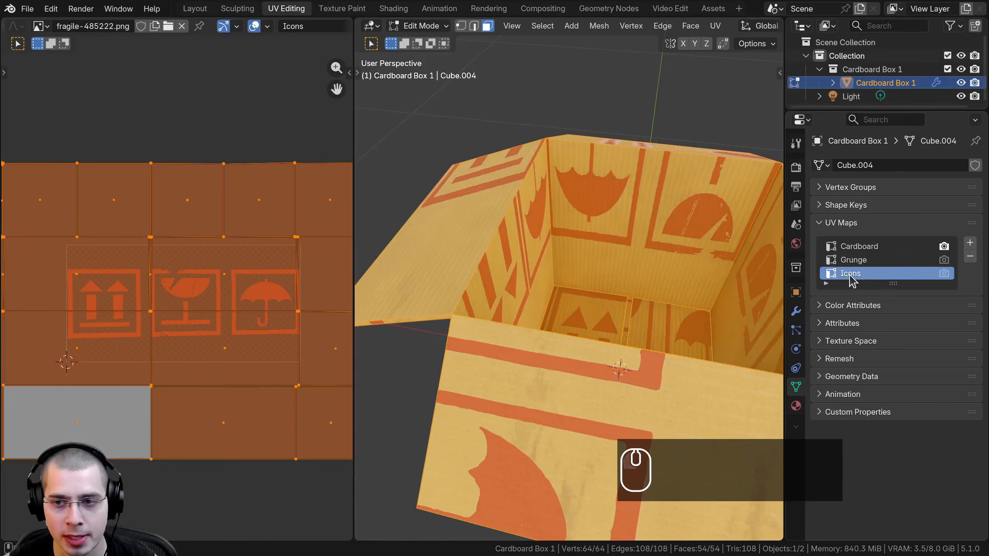
{"action": "scroll", "coordinate": [244, 30], "scroll_direction": "down", "scroll_amount": 5}
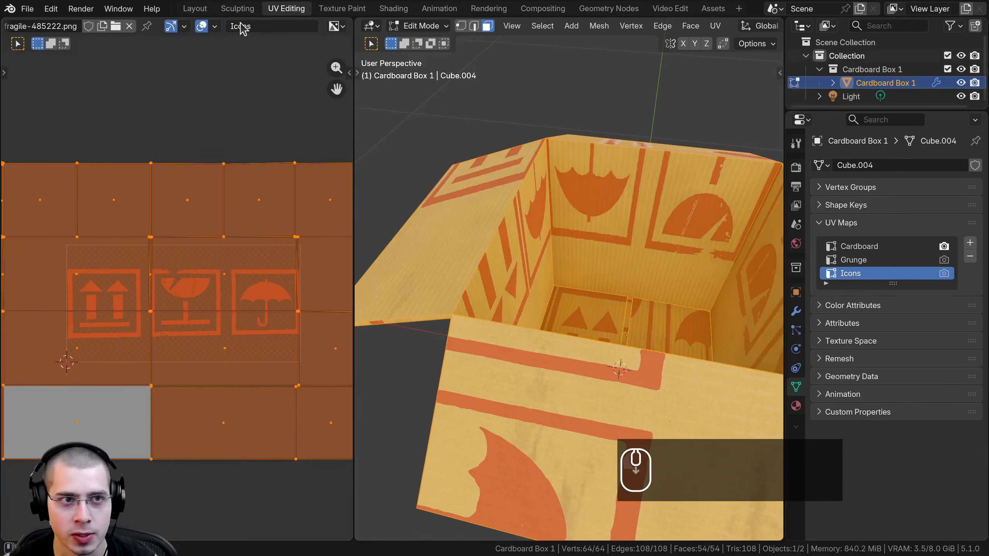
{"action": "left_click", "coordinate": [259, 27]}
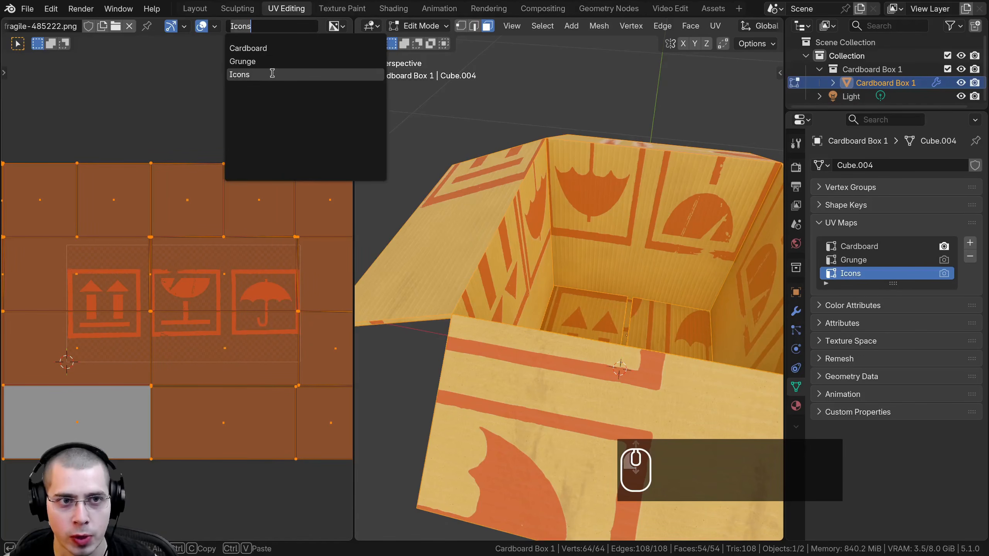
{"action": "left_click", "coordinate": [267, 74]}
Unwrap all of the box's faces in the Icons UV map with Smart UV Project at its default settings
{"action": "scroll", "coordinate": [479, 194], "scroll_direction": "down", "scroll_amount": 5}
{"action": "middle_click_drag", "start_coordinate": [479, 194], "coordinate": [546, 216]}
{"action": "scroll", "coordinate": [591, 183], "scroll_direction": "up", "scroll_amount": 2}
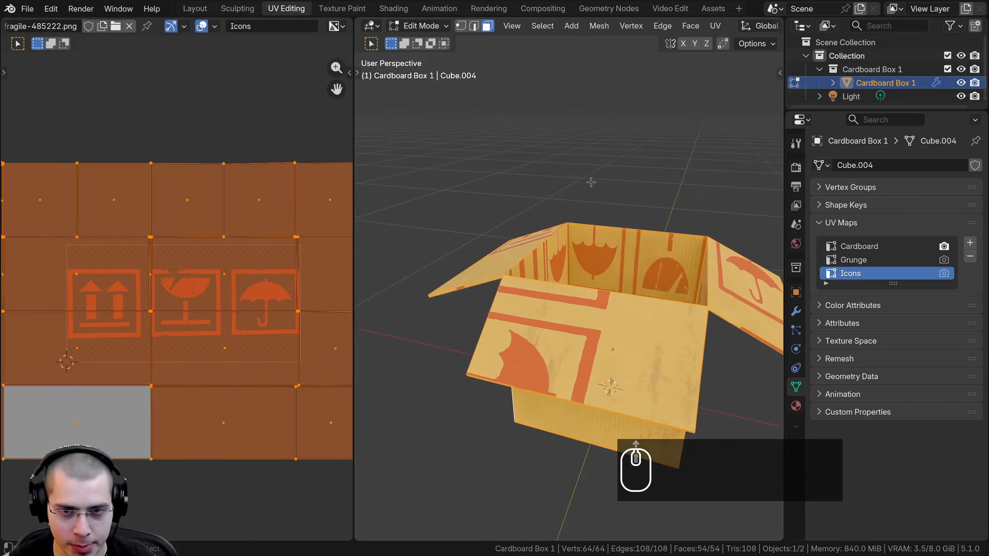
{"action": "scroll", "coordinate": [553, 201], "scroll_direction": "up", "scroll_amount": 2}
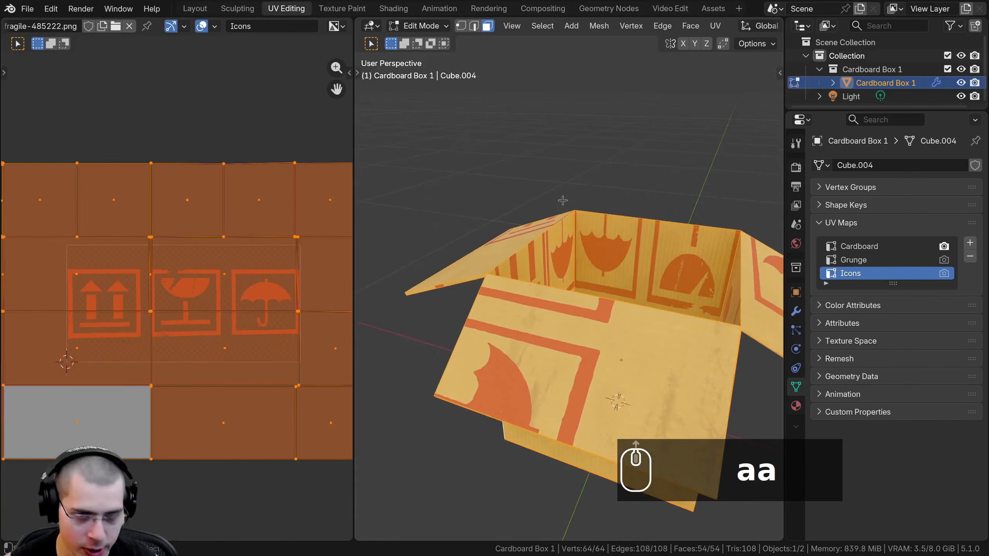
{"action": "key", "text": "u"}
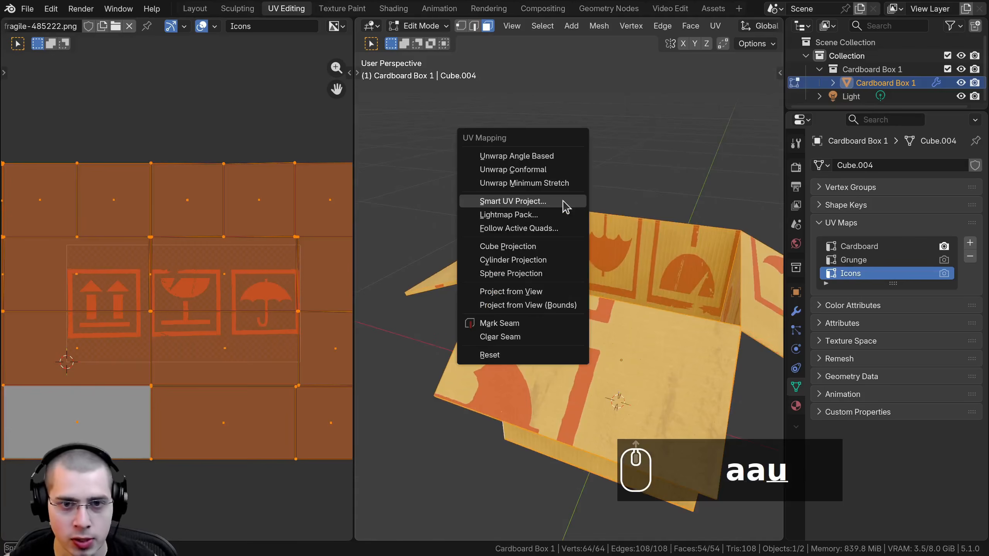
{"action": "left_click", "coordinate": [512, 202]}
{"action": "left_click", "coordinate": [487, 330]}
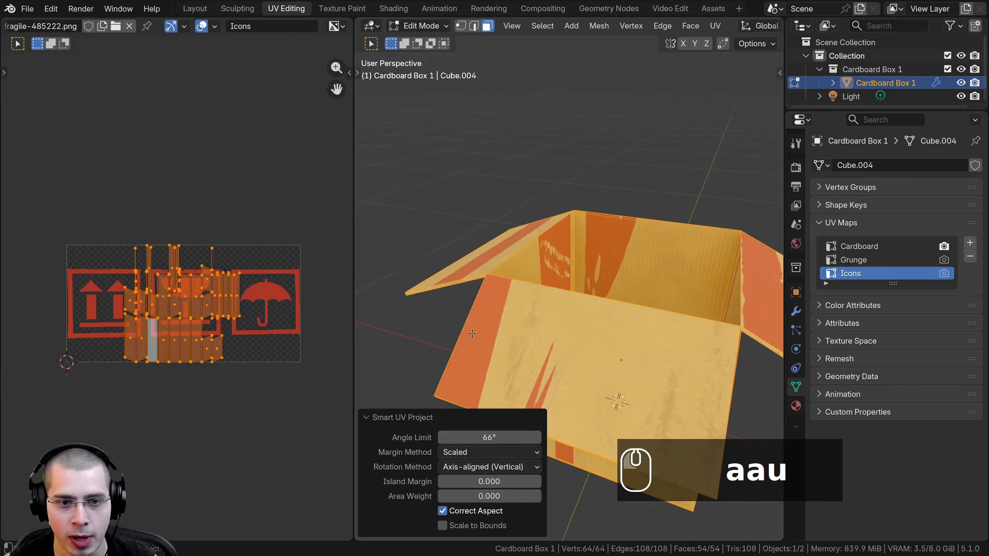
Widen the UV editor and stretch all UVs along X to about four times their width
{"action": "scroll", "coordinate": [177, 304], "scroll_direction": "up", "scroll_amount": 4}
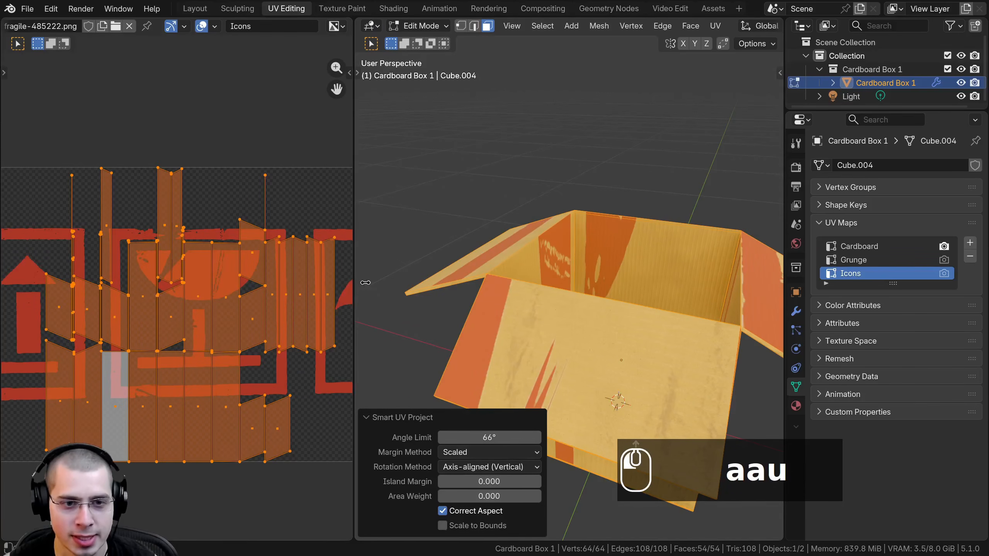
{"action": "left_click_drag", "start_coordinate": [365, 282], "coordinate": [401, 286]}
{"action": "scroll", "coordinate": [251, 303], "scroll_direction": "down", "scroll_amount": 3}
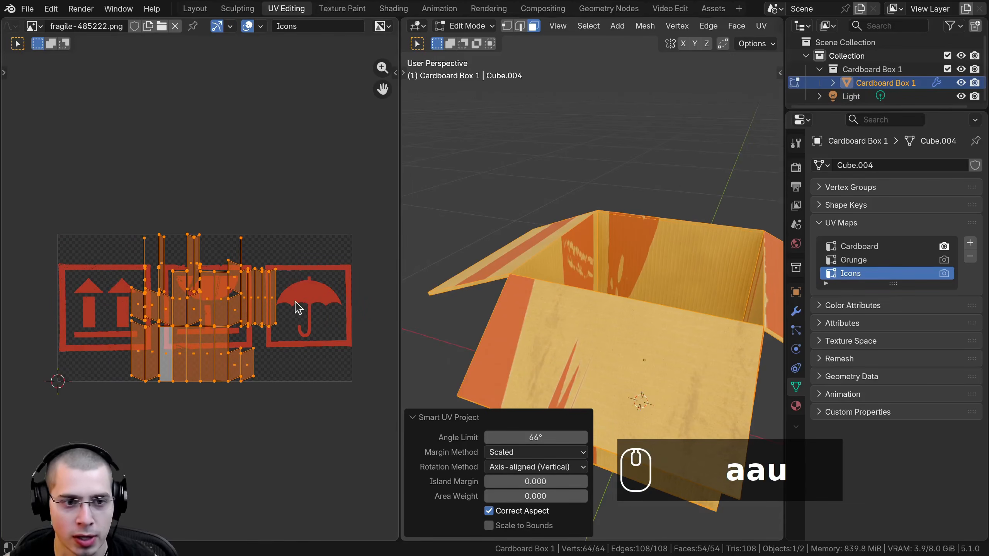
{"action": "scroll", "coordinate": [298, 288], "scroll_direction": "up", "scroll_amount": 2}
{"action": "key", "text": "s"}
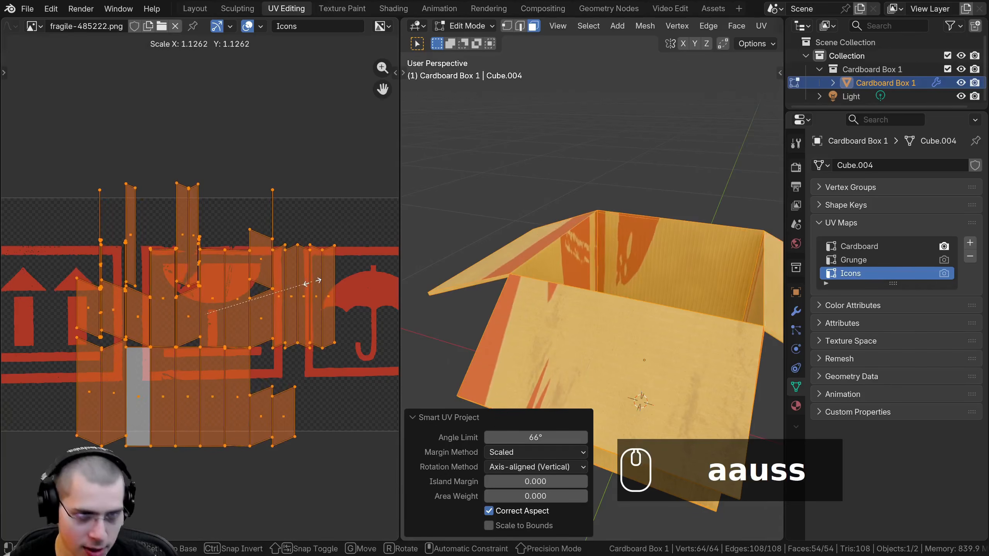
{"action": "key", "text": "x"}
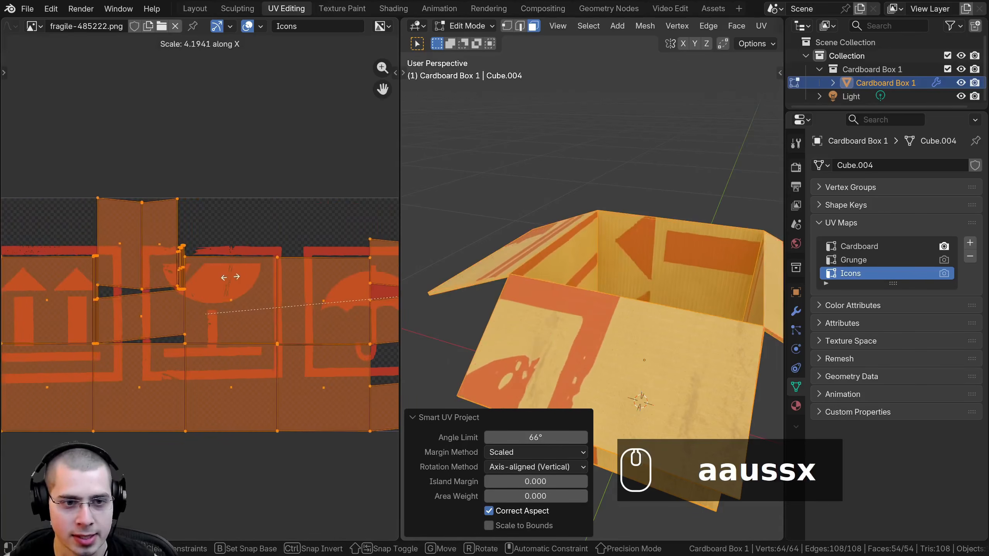
{"action": "left_click", "coordinate": [290, 316]}
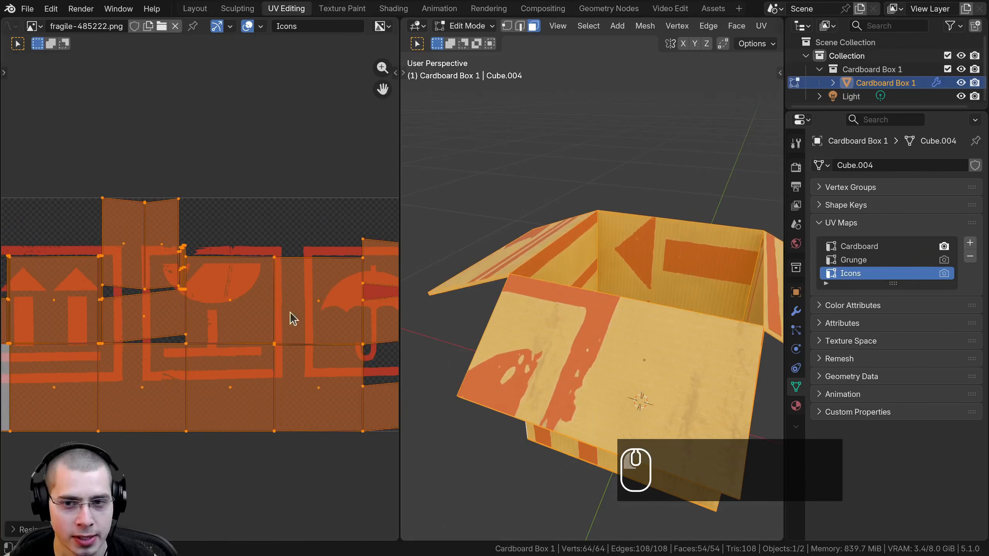
Scale up and reposition all UVs so the fragile symbols are smaller and repeat across the box's sides
{"action": "key", "text": "s"}
{"action": "key", "text": "g"}
{"action": "key", "text": "s"}
{"action": "key", "text": "r"}
{"action": "key", "text": "s"}
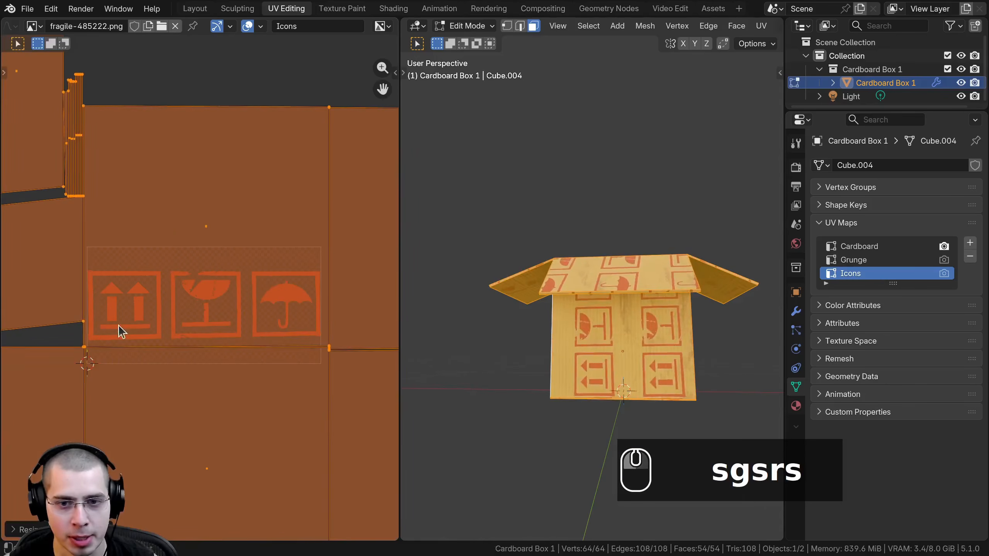
{"action": "key", "text": "g"}
{"action": "left_click", "coordinate": [212, 323]}
Rotate all UVs by 90 degrees and move them so complete rows of symbols fit on the box's front side
{"action": "type", "text": "r"}
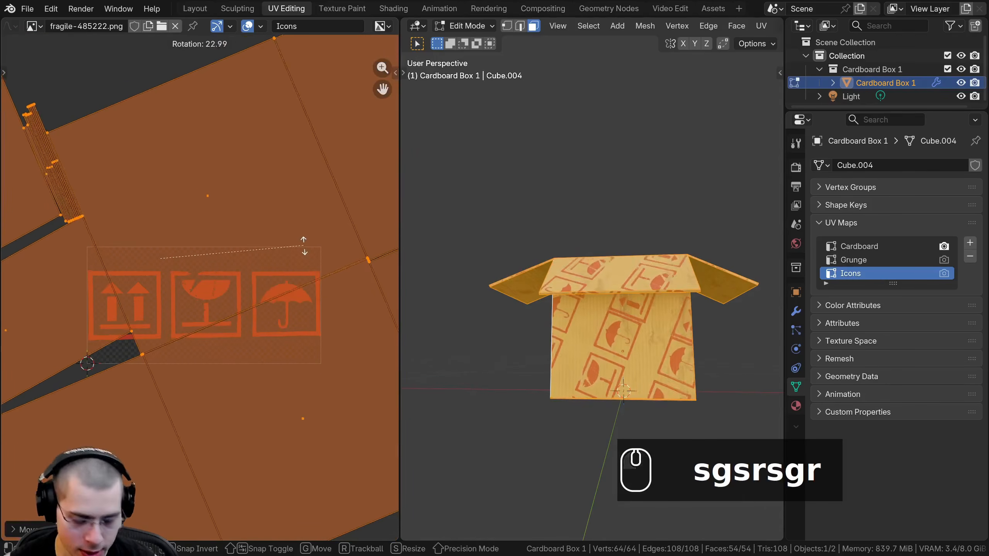
{"action": "type", "text": "90"}
{"action": "key", "text": "Return"}
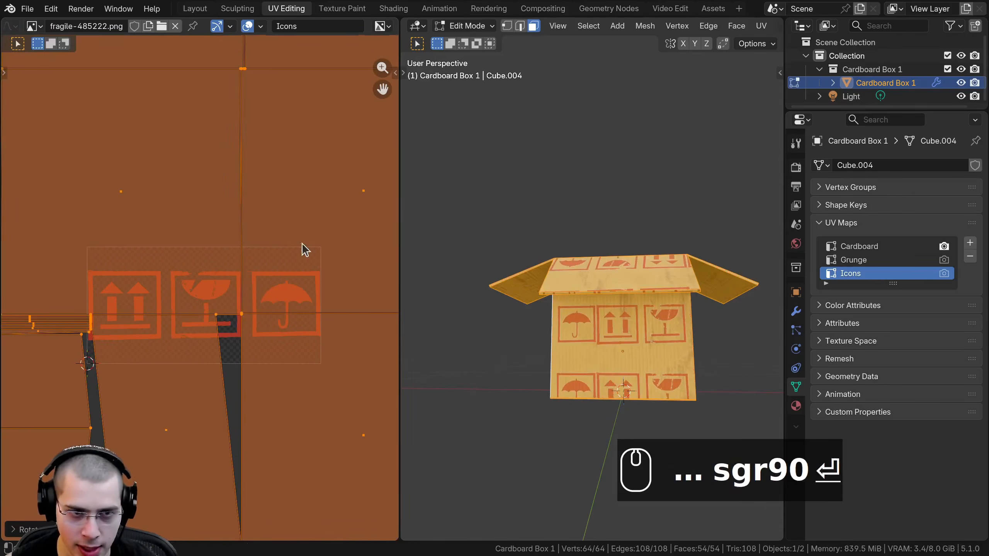
{"action": "scroll", "coordinate": [309, 345], "scroll_direction": "down", "scroll_amount": 3}
{"action": "scroll", "coordinate": [541, 272], "scroll_direction": "up", "scroll_amount": 8}
{"action": "scroll", "coordinate": [540, 272], "scroll_direction": "down", "scroll_amount": 8}
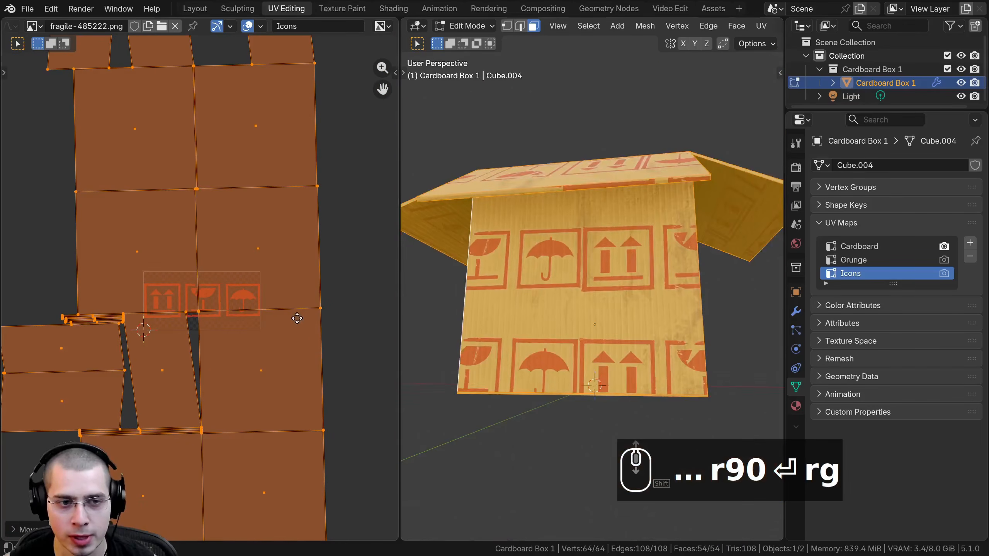
{"action": "key", "text": "g"}
{"action": "left_click", "coordinate": [443, 299]}
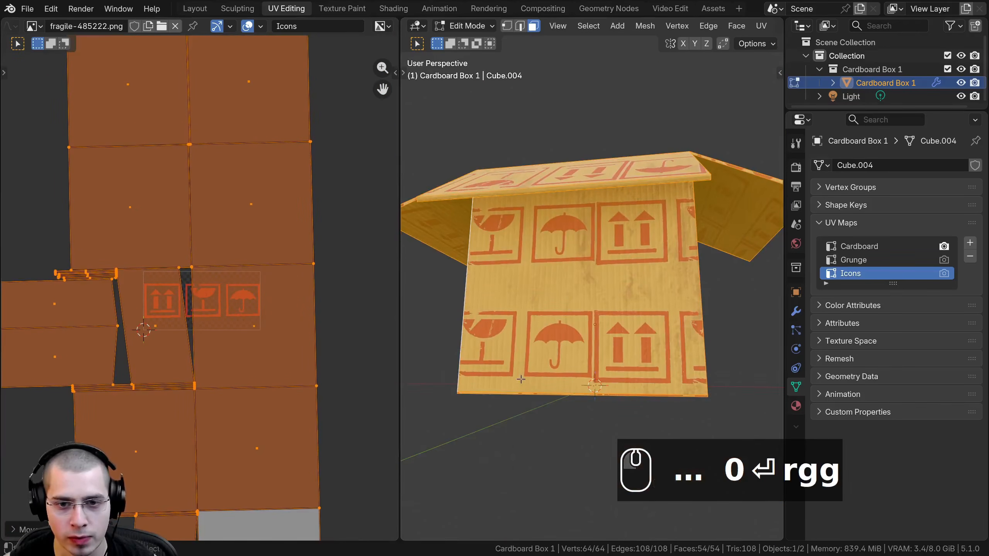
{"action": "scroll", "coordinate": [521, 379], "scroll_direction": "up", "scroll_amount": 3}
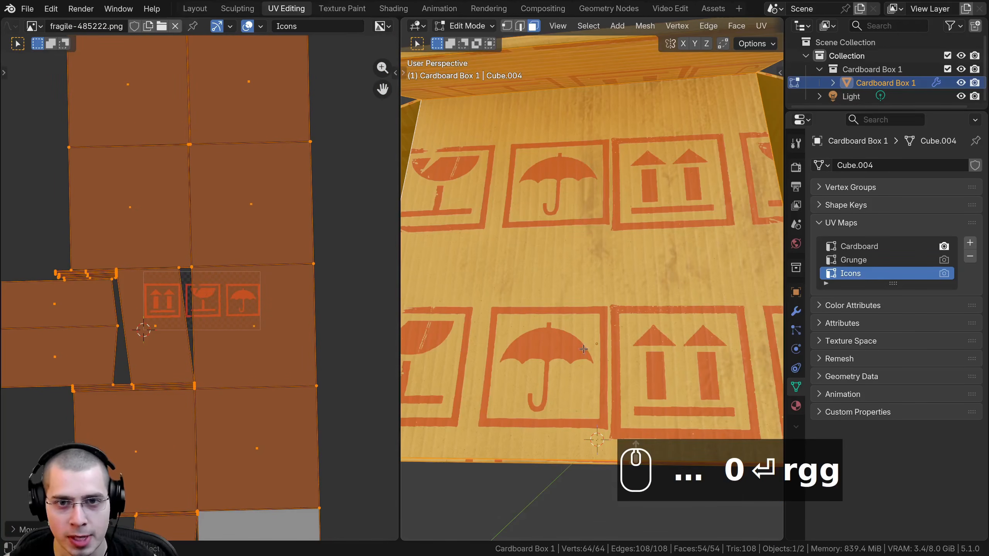
{"action": "middle_click_drag", "start_coordinate": [559, 237], "coordinate": [443, 156], "text": "shift"}
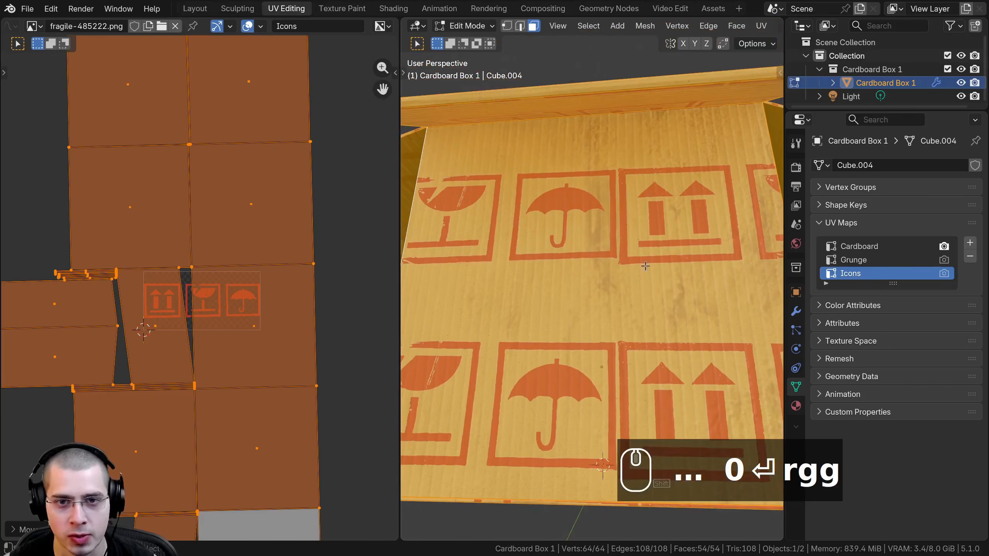
Set the fragile image texture's extension to Clip in the Shading workspace and inspect the symbols around the box
{"action": "left_click", "coordinate": [394, 9]}
{"action": "middle_click_drag", "start_coordinate": [567, 358], "coordinate": [497, 353]}
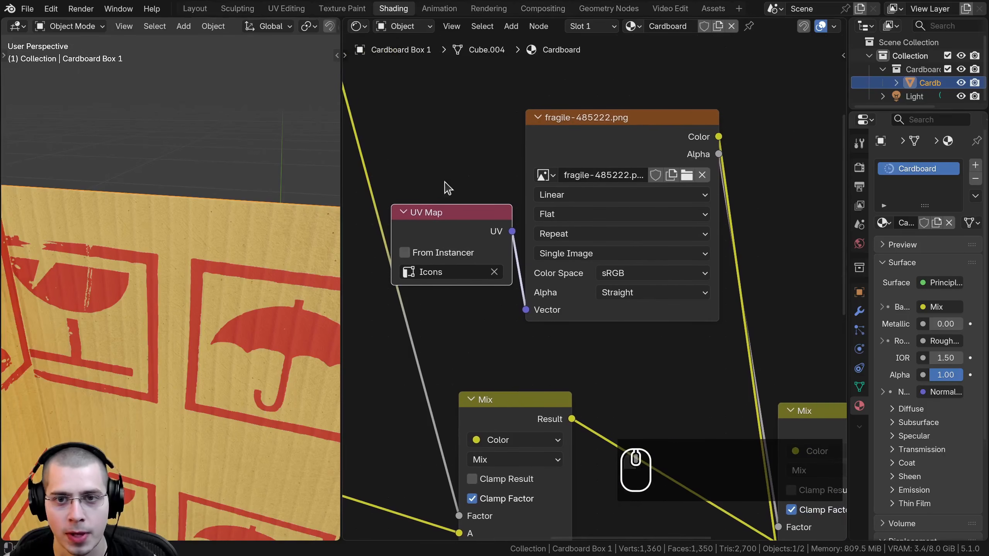
{"action": "middle_click_drag", "start_coordinate": [576, 130], "coordinate": [571, 130]}
{"action": "left_click", "coordinate": [603, 125]}
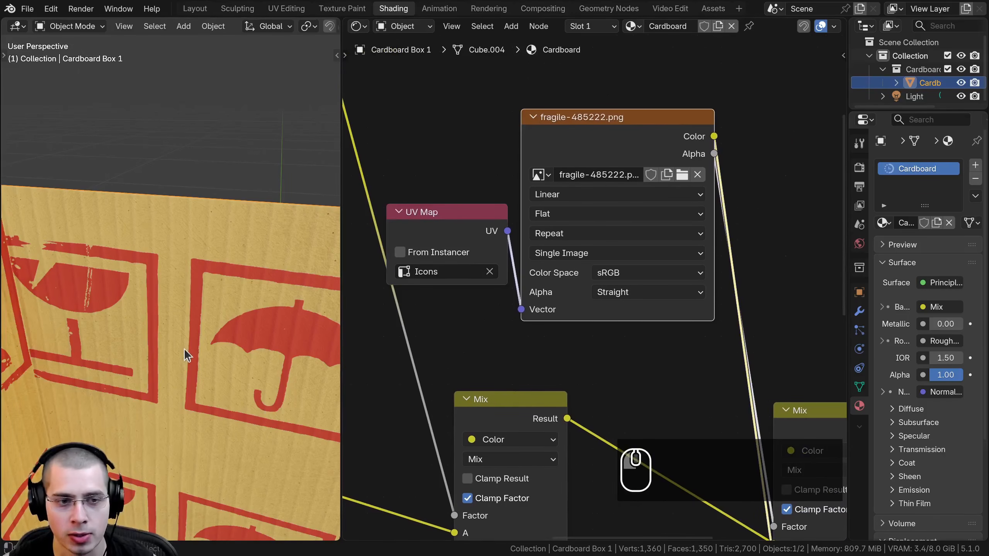
{"action": "middle_click_drag", "start_coordinate": [184, 349], "coordinate": [185, 343]}
{"action": "left_click", "coordinate": [555, 233]}
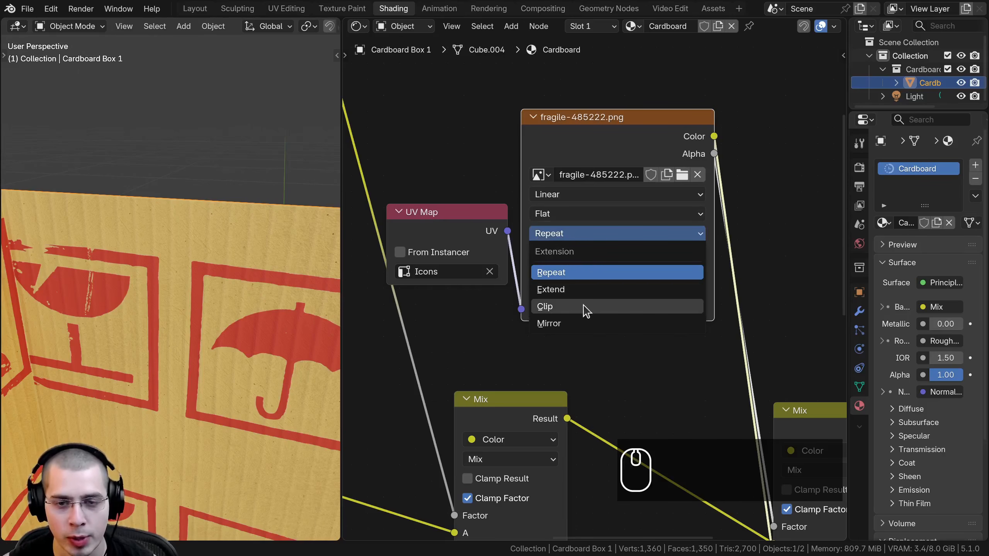
{"action": "left_click", "coordinate": [566, 310]}
{"action": "scroll", "coordinate": [189, 332], "scroll_direction": "down", "scroll_amount": 6}
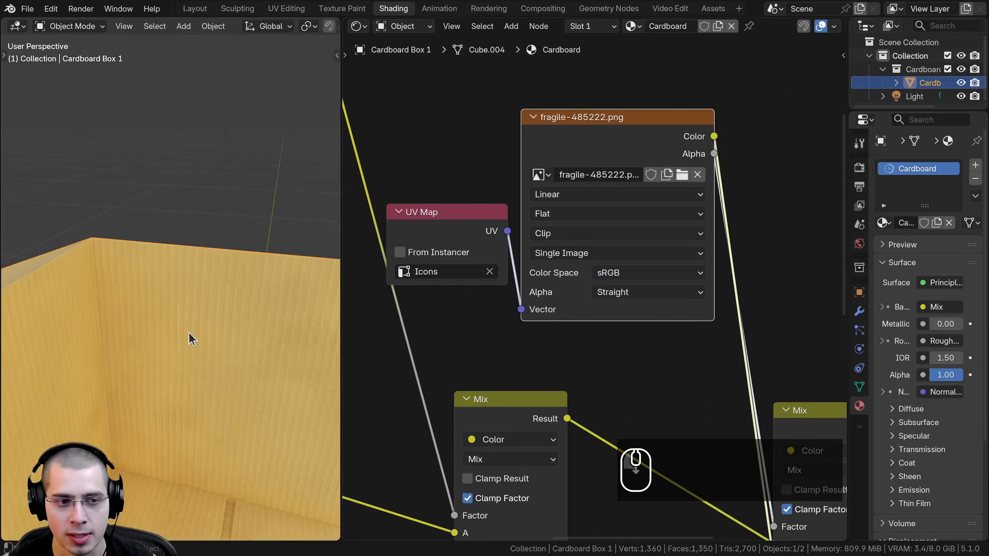
{"action": "middle_click_drag", "start_coordinate": [198, 283], "coordinate": [225, 290]}
{"action": "middle_click_drag", "start_coordinate": [137, 316], "coordinate": [174, 189], "text": "shift"}
{"action": "scroll", "coordinate": [175, 189], "scroll_direction": "up", "scroll_amount": 4}
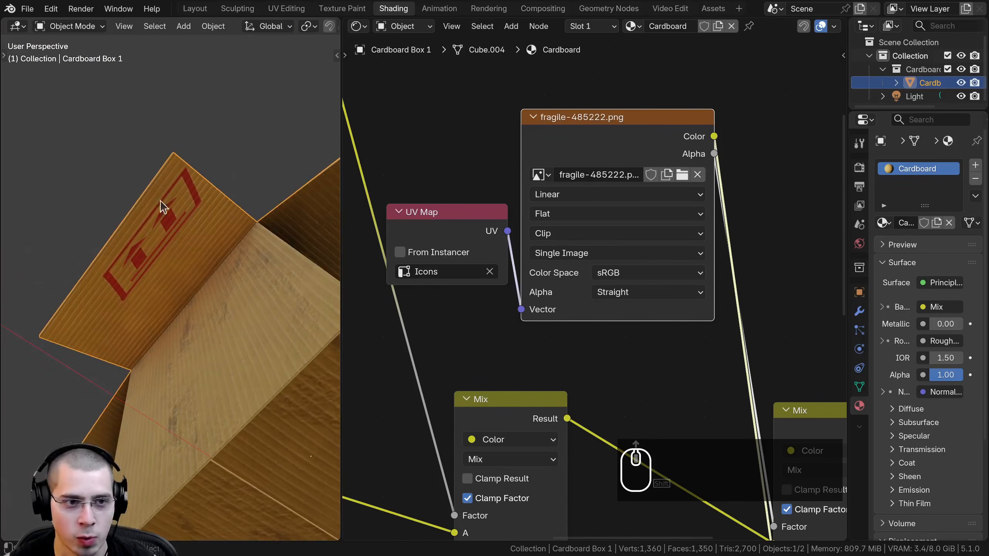
{"action": "middle_click_drag", "start_coordinate": [167, 223], "coordinate": [148, 421]}
{"action": "scroll", "coordinate": [177, 381], "scroll_direction": "down", "scroll_amount": 4}
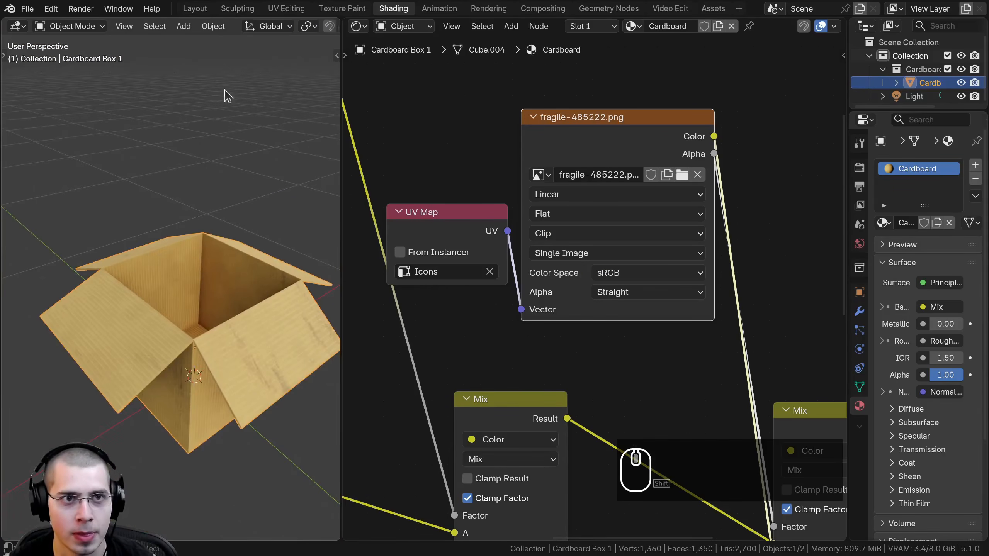
Move all UVs in the Icons UV map to place the row of symbols on the lower part of the box's front side
{"action": "left_click", "coordinate": [287, 8]}
{"action": "scroll", "coordinate": [250, 398], "scroll_direction": "down", "scroll_amount": 4}
{"action": "key", "text": "g"}
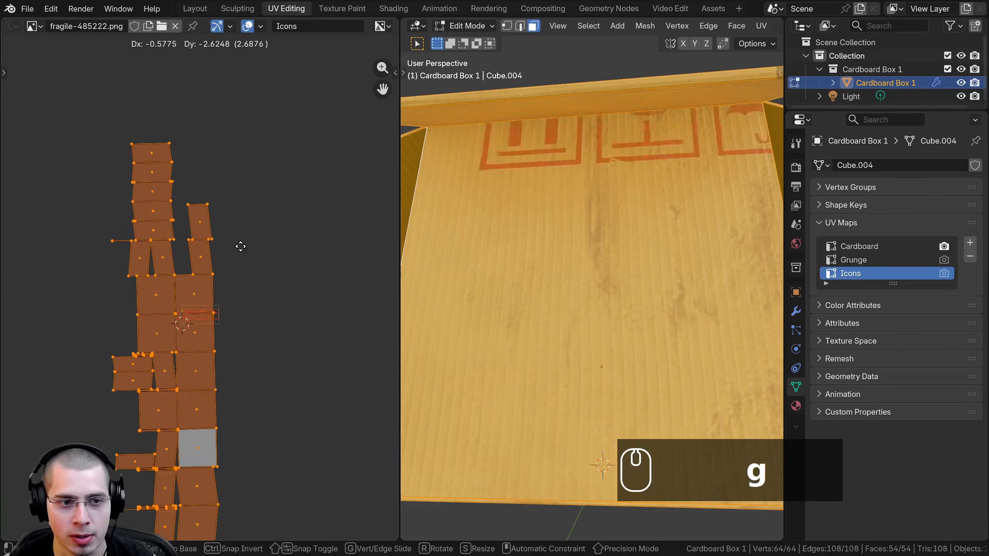
{"action": "left_click", "coordinate": [234, 265]}
{"action": "scroll", "coordinate": [218, 314], "scroll_direction": "up", "scroll_amount": 5}
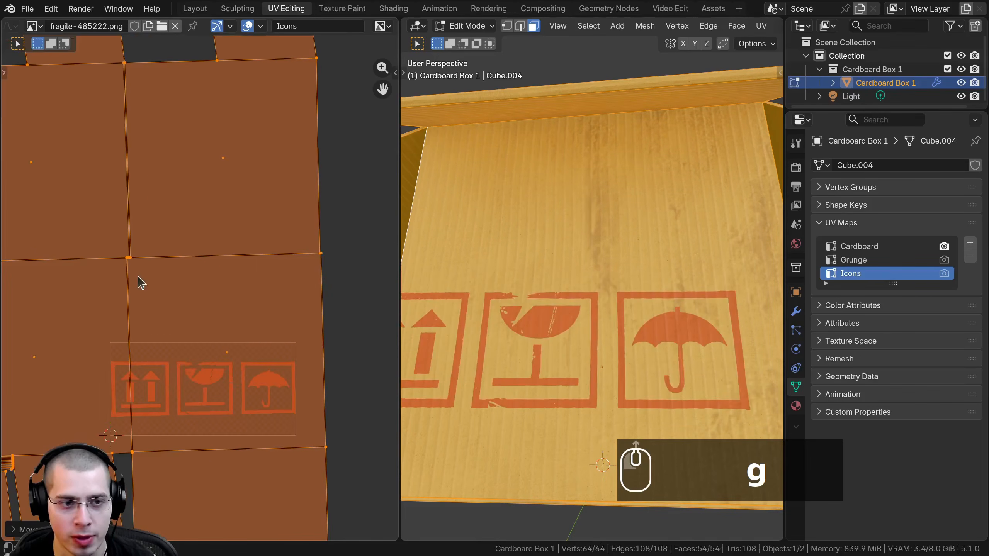
{"action": "scroll", "coordinate": [481, 362], "scroll_direction": "down", "scroll_amount": 4}
{"action": "scroll", "coordinate": [228, 335], "scroll_direction": "down", "scroll_amount": 3}
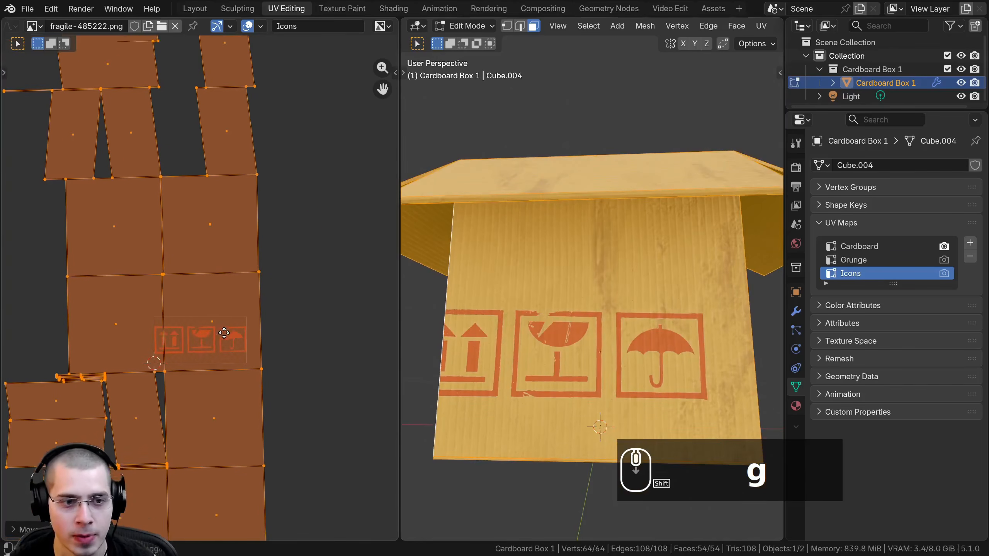
Select only the front face of the box so just its UVs are available for editing
{"action": "scroll", "coordinate": [163, 256], "scroll_direction": "down", "scroll_amount": 3}
{"action": "middle_click_drag", "start_coordinate": [554, 384], "coordinate": [563, 422]}
{"action": "middle_click_drag", "start_coordinate": [564, 423], "coordinate": [536, 321], "text": "shift"}
{"action": "right_click", "coordinate": [536, 343]}
{"action": "middle_click_drag", "start_coordinate": [621, 292], "coordinate": [648, 244]}
{"action": "scroll", "coordinate": [303, 292], "scroll_direction": "up", "scroll_amount": 3}
Try to move, scale and rotate the front face's UVs around the row of symbols, including scaling along X
{"action": "key", "text": "g"}
{"action": "key", "text": "s"}
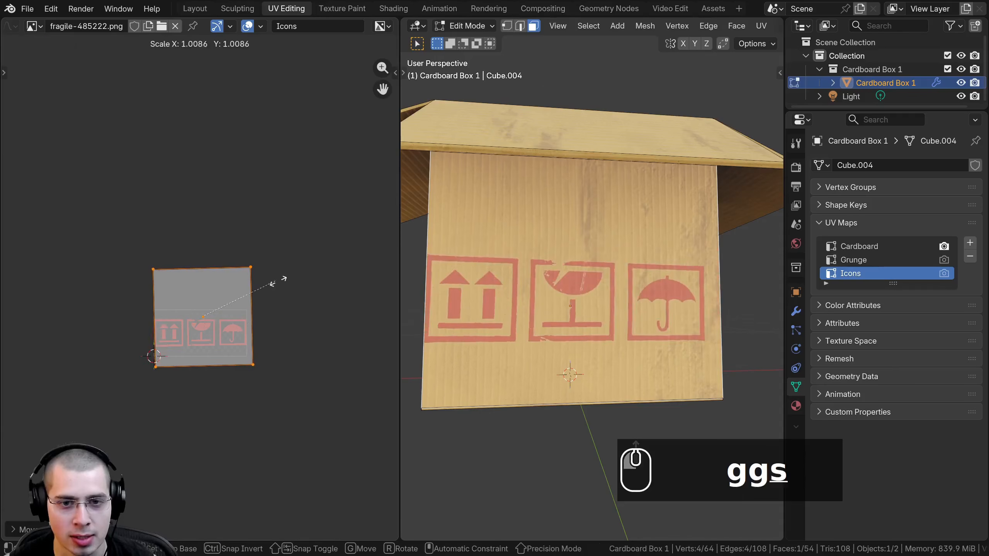
{"action": "key", "text": "r"}
{"action": "left_click", "coordinate": [293, 285]}
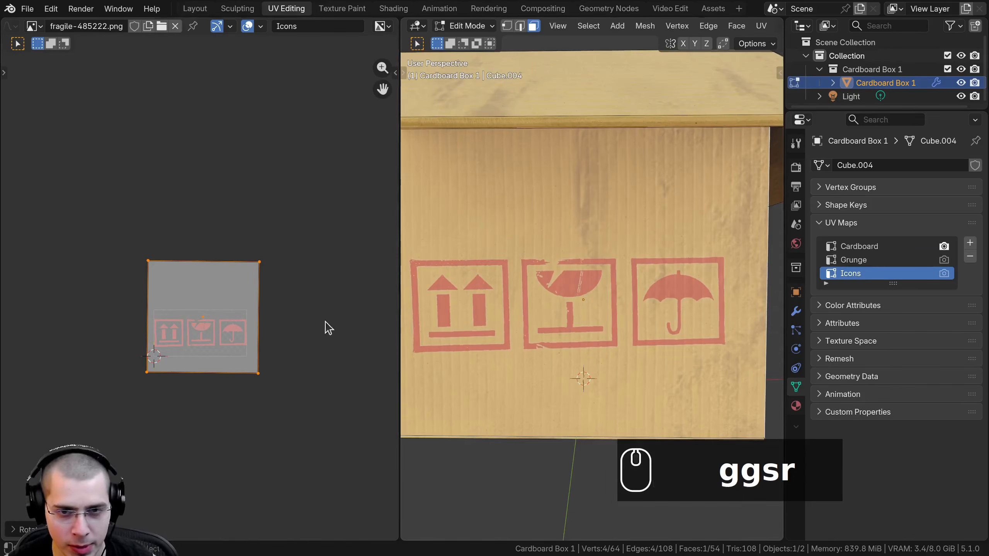
{"action": "key", "text": "s"}
{"action": "key", "text": "s"}
{"action": "key", "text": "x"}
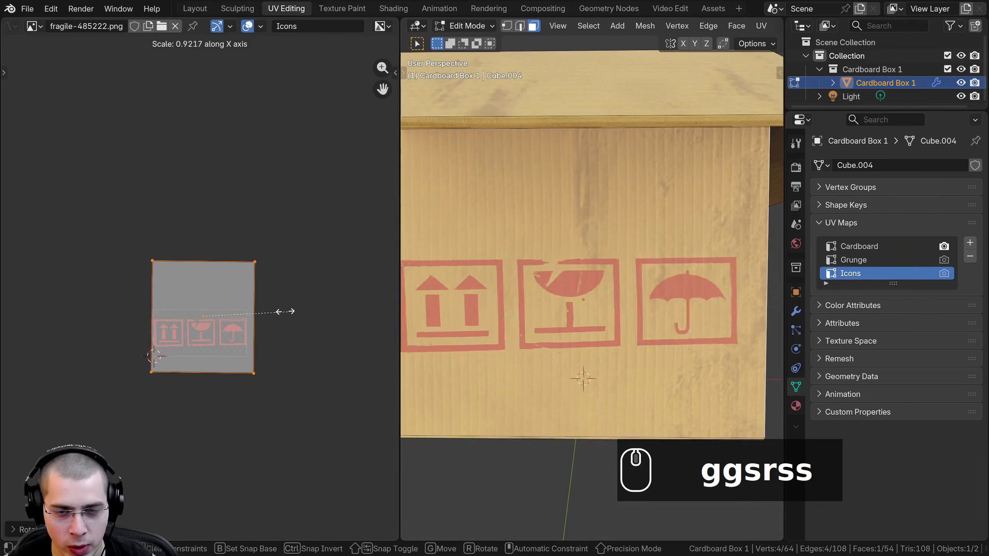
{"action": "left_click", "coordinate": [294, 313]}
{"action": "scroll", "coordinate": [521, 343], "scroll_direction": "down", "scroll_amount": 2}
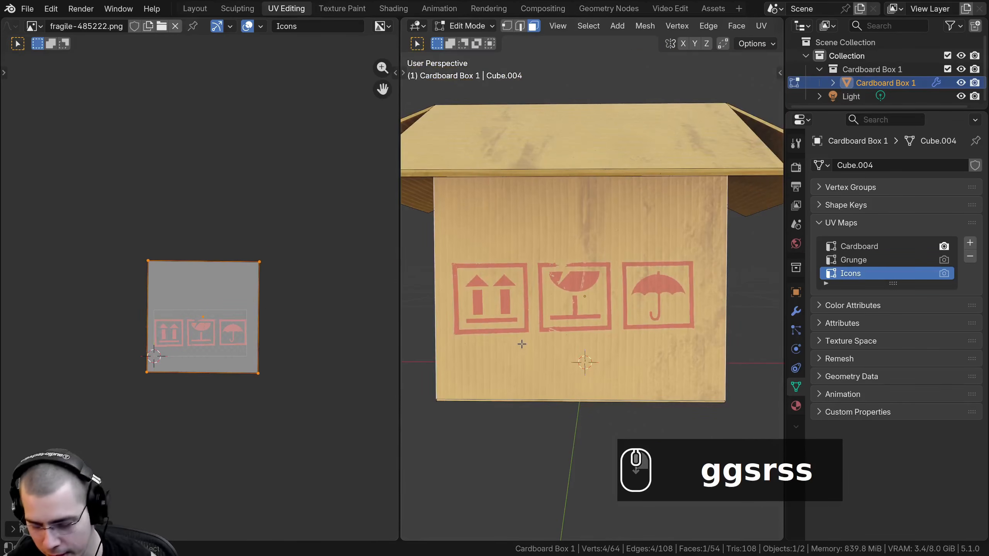
Reproject the front face's UVs with Project from View from the front orthographic view
{"action": "key", "text": "KP_1"}
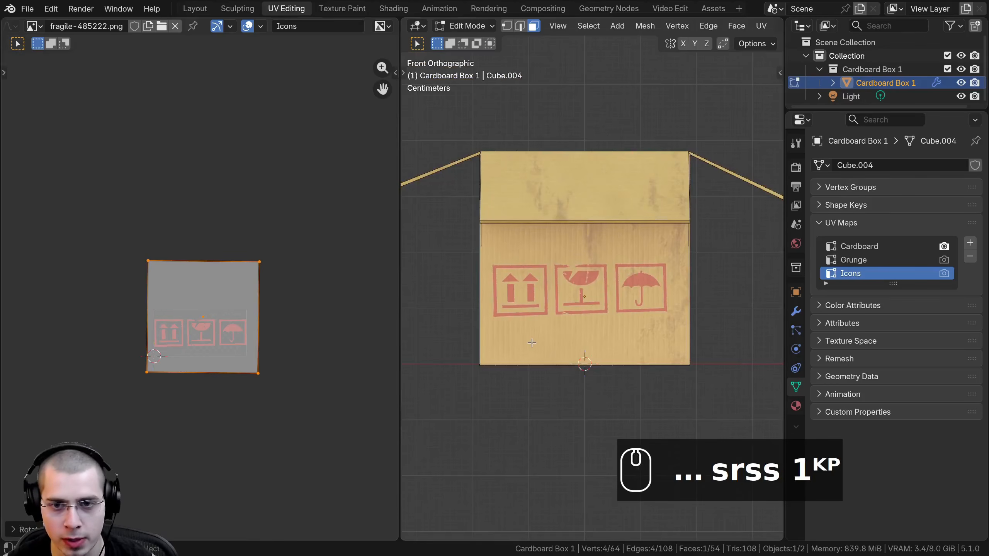
{"action": "scroll", "coordinate": [566, 239], "scroll_direction": "up", "scroll_amount": 3}
{"action": "scroll", "coordinate": [566, 239], "scroll_direction": "up", "scroll_amount": 2, "text": "shift"}
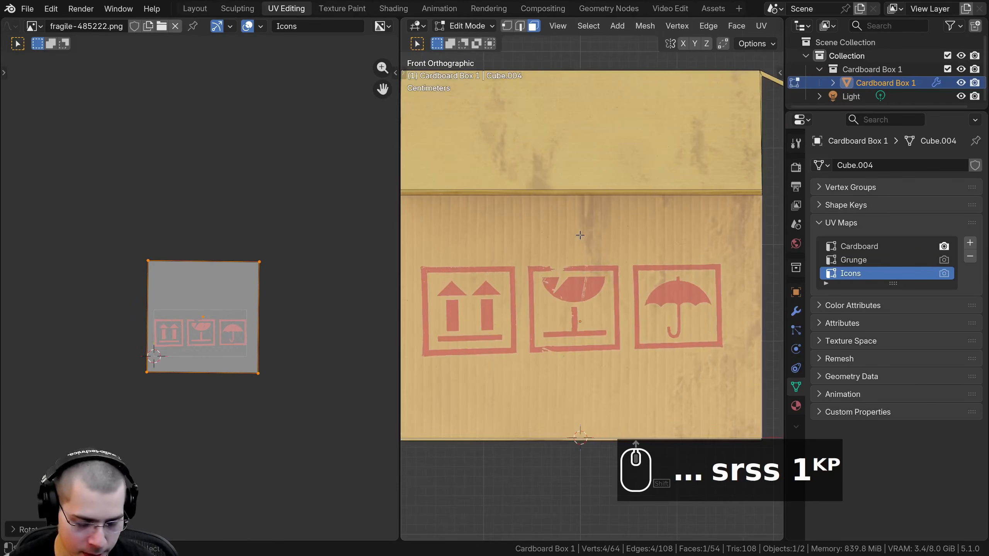
{"action": "key", "text": "u"}
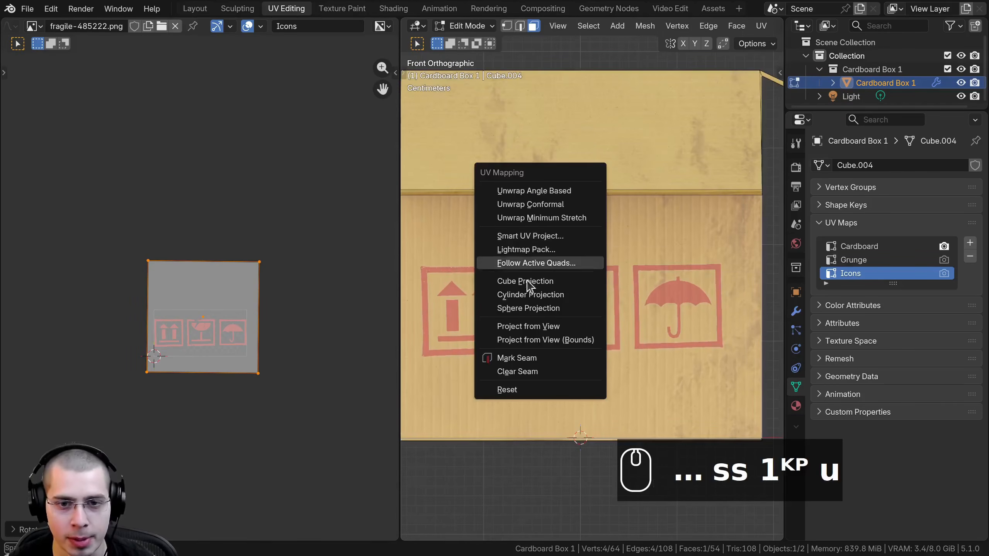
{"action": "left_click", "coordinate": [559, 328]}
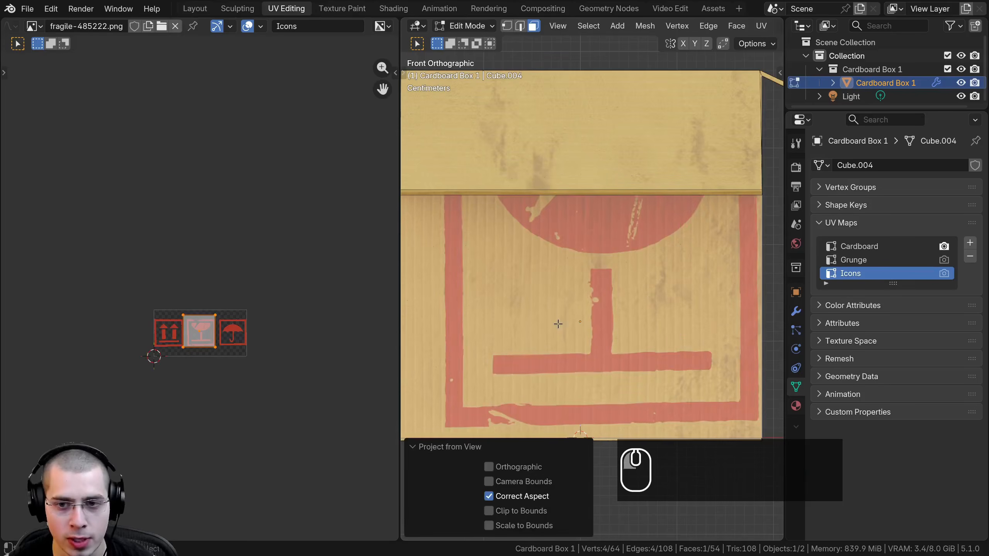
{"action": "scroll", "coordinate": [490, 314], "scroll_direction": "down", "scroll_amount": 2}
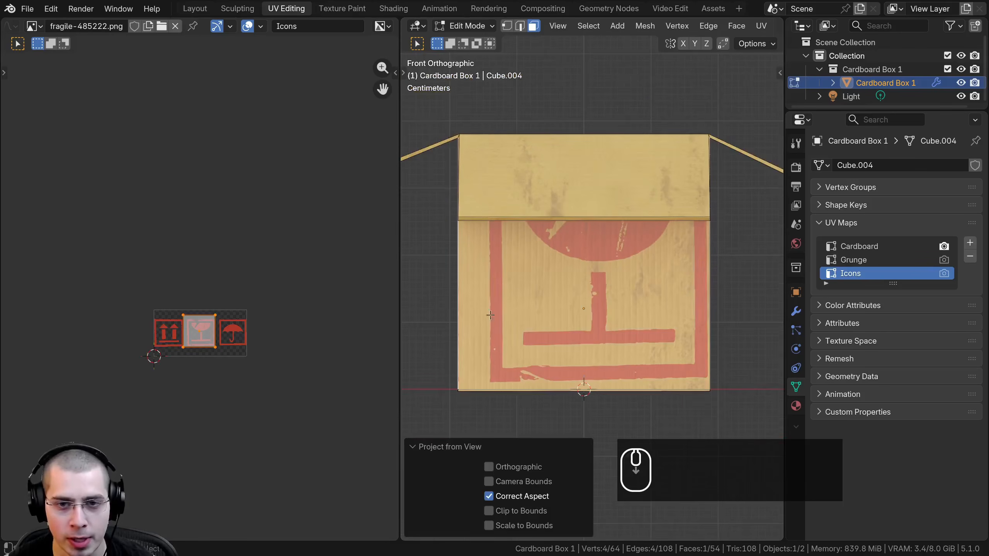
Scale up and move the projected front face UVs so all three symbols fit on the lower part of the side
{"action": "scroll", "coordinate": [276, 338], "scroll_direction": "up", "scroll_amount": 5}
{"action": "key", "text": "s"}
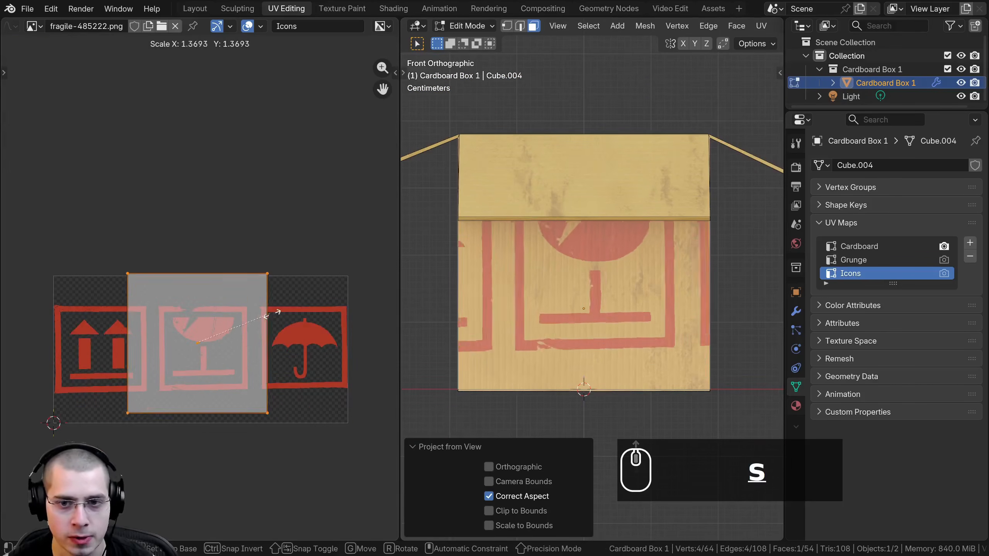
{"action": "left_click", "coordinate": [349, 351]}
{"action": "key", "text": "g"}
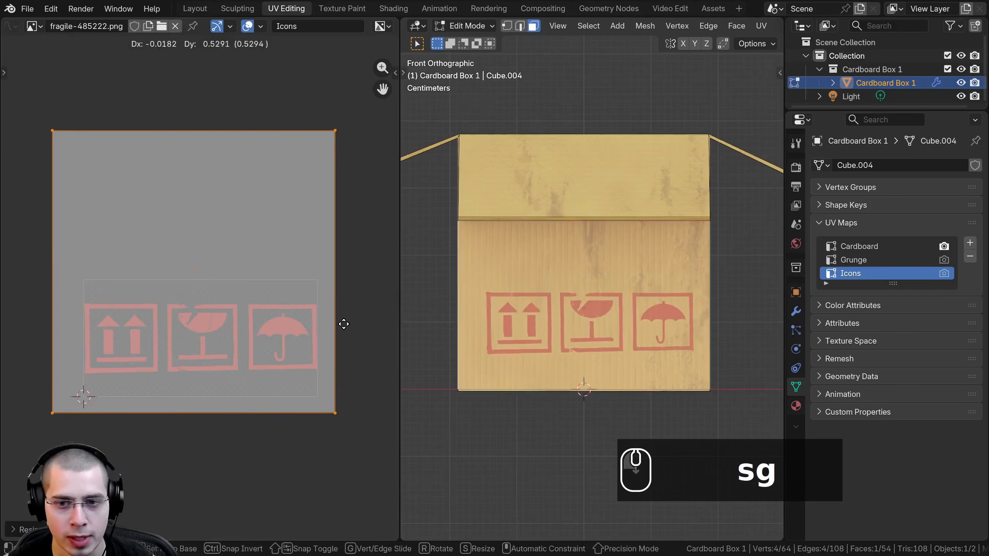
{"action": "left_click", "coordinate": [332, 293]}
{"action": "key", "text": "s"}
{"action": "left_click", "coordinate": [336, 293]}
Rotate the front face's UVs slightly and move them to shift the symbols towards the side's lower-right corner
{"action": "key", "text": "r"}
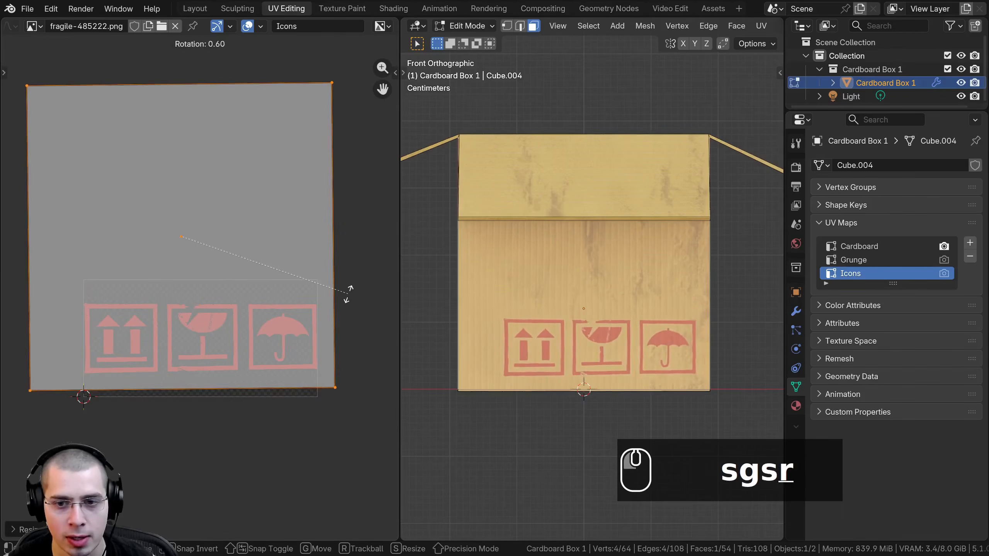
{"action": "left_click", "coordinate": [346, 290]}
{"action": "key", "text": "g"}
{"action": "left_click", "coordinate": [345, 290]}
{"action": "key", "text": "r"}
{"action": "left_click", "coordinate": [337, 289]}
{"action": "key", "text": "g"}
{"action": "left_click", "coordinate": [337, 286]}
{"action": "key", "text": "s"}
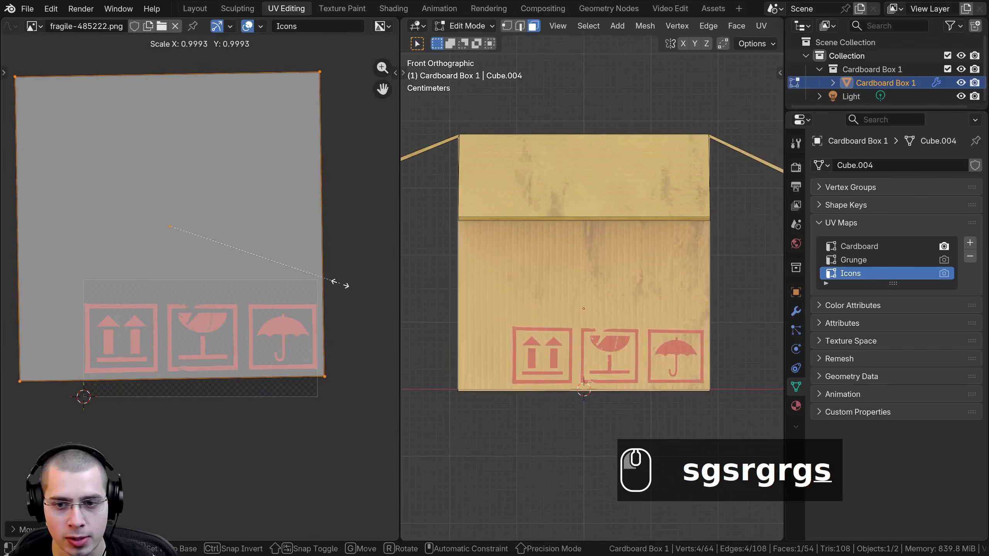
{"action": "left_click", "coordinate": [339, 284]}
Scale up and reposition the front face's UVs so a smaller row of symbols sits tightly in the lower-right corner
{"action": "key", "text": "r"}
{"action": "left_click", "coordinate": [329, 267]}
{"action": "key", "text": "g"}
{"action": "left_click", "coordinate": [327, 266]}
{"action": "key", "text": "s"}
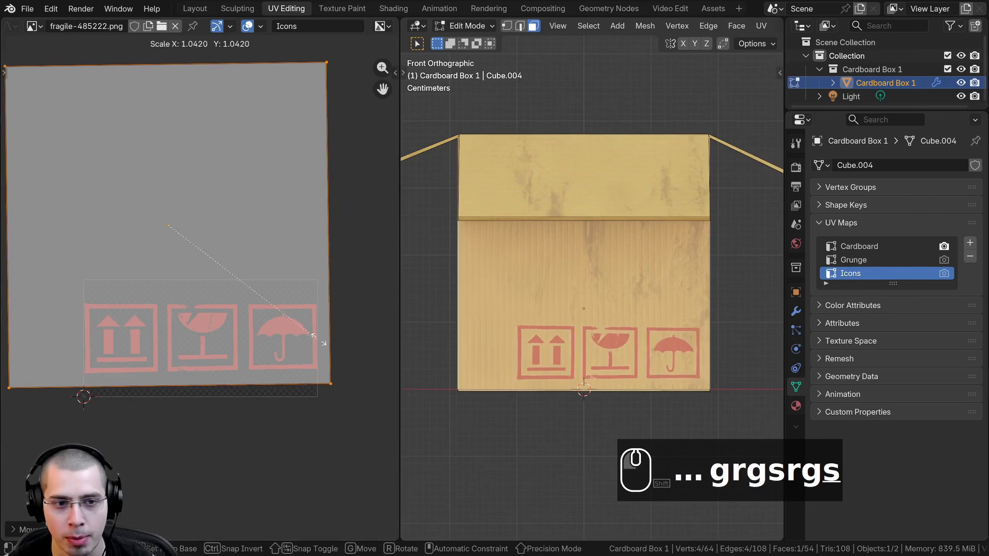
{"action": "left_click", "coordinate": [322, 335]}
{"action": "key", "text": "g"}
{"action": "left_click", "coordinate": [311, 318]}
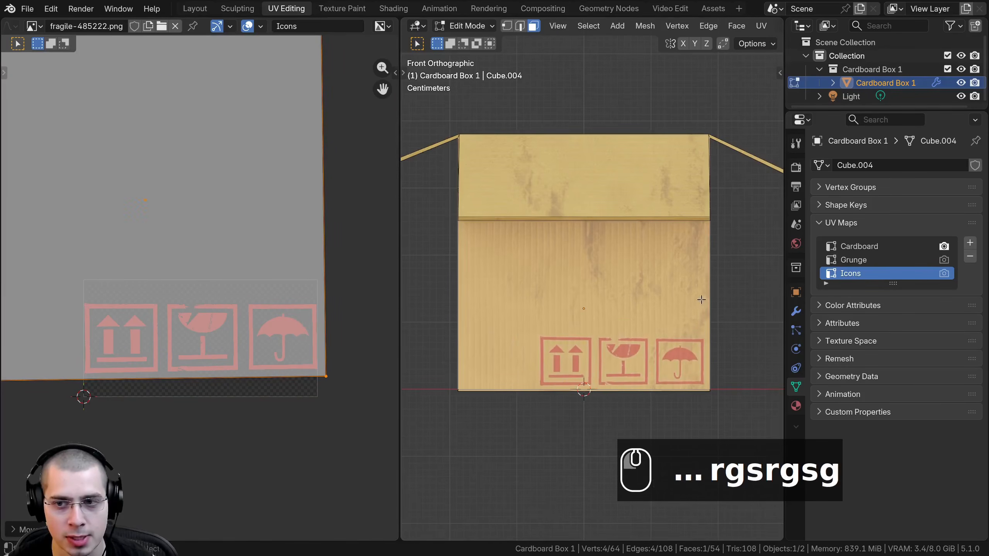
Switch to the Layout workspace and show the textured box in Material Preview shading
{"action": "middle_click_drag", "start_coordinate": [613, 296], "coordinate": [623, 272]}
{"action": "scroll", "coordinate": [659, 305], "scroll_direction": "down", "scroll_amount": 3}
{"action": "left_click", "coordinate": [194, 9]}
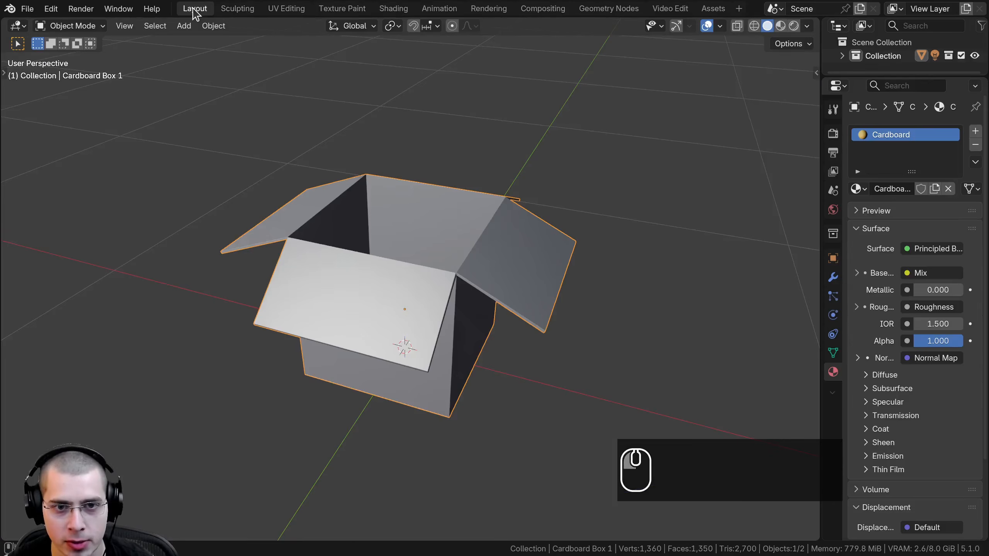
{"action": "key", "text": "z"}
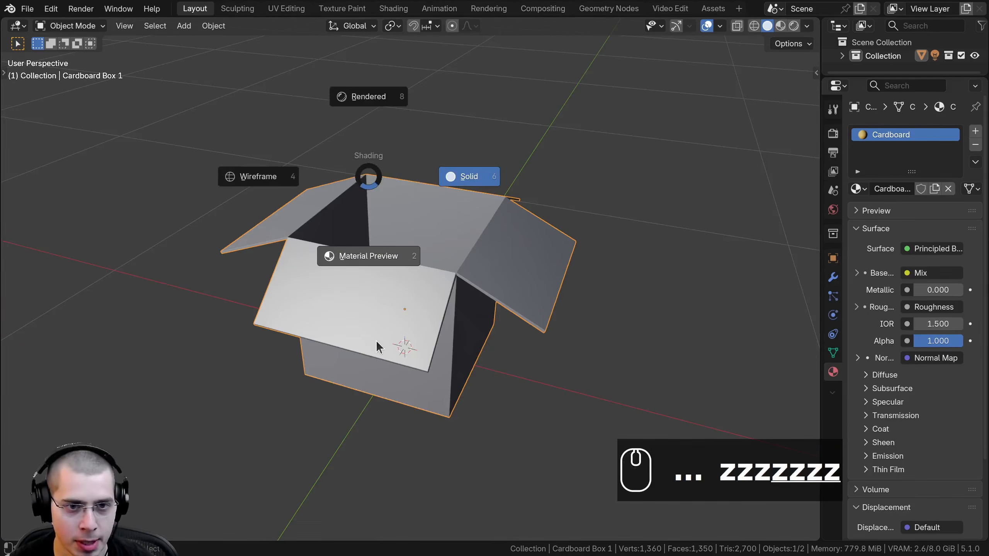
{"action": "scroll", "coordinate": [432, 438], "scroll_direction": "up", "scroll_amount": 2, "text": "shift"}
{"action": "key", "text": "z"}
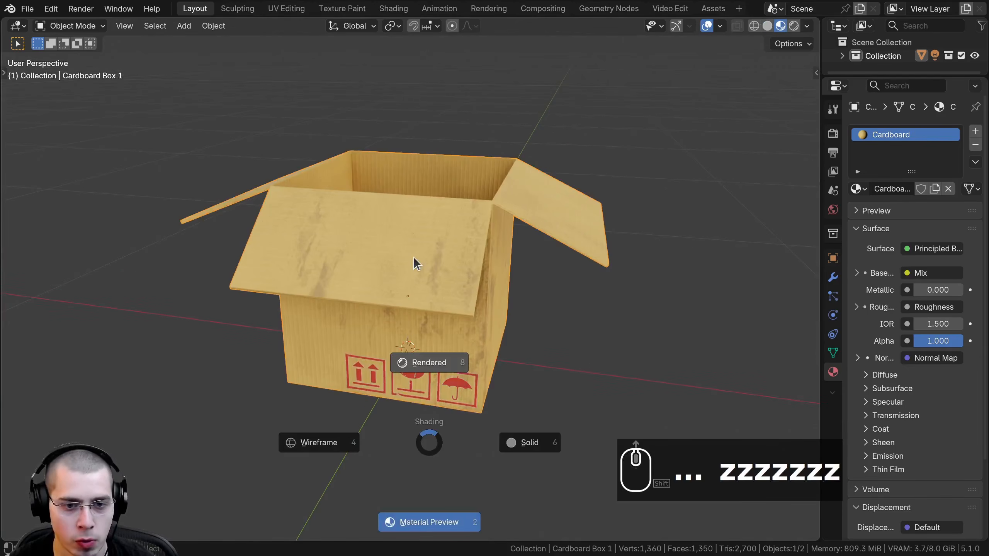
{"action": "left_click", "coordinate": [452, 378]}
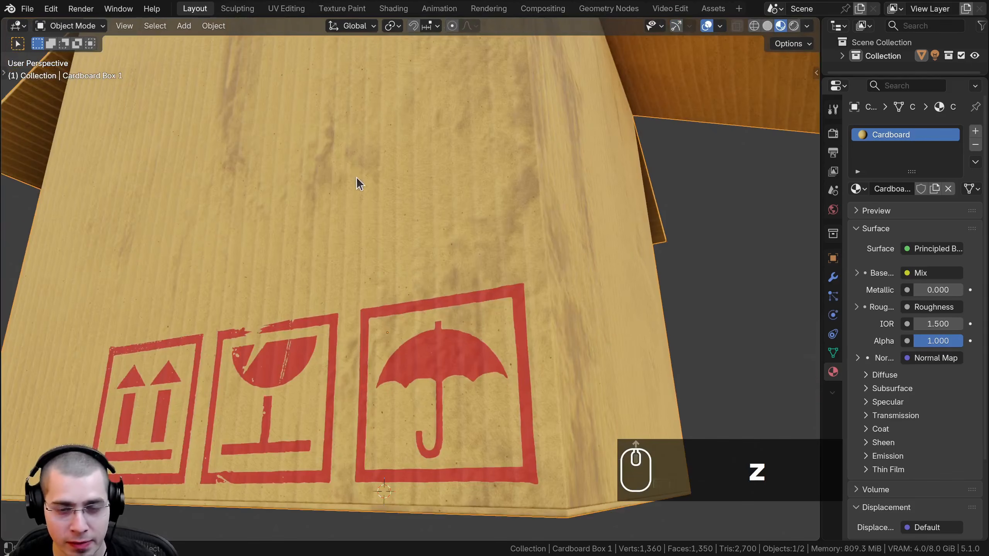
Inspect the fragile symbols, dirt stains and cardboard texture up close and around the whole box
{"action": "scroll", "coordinate": [404, 300], "scroll_direction": "up", "scroll_amount": 1}
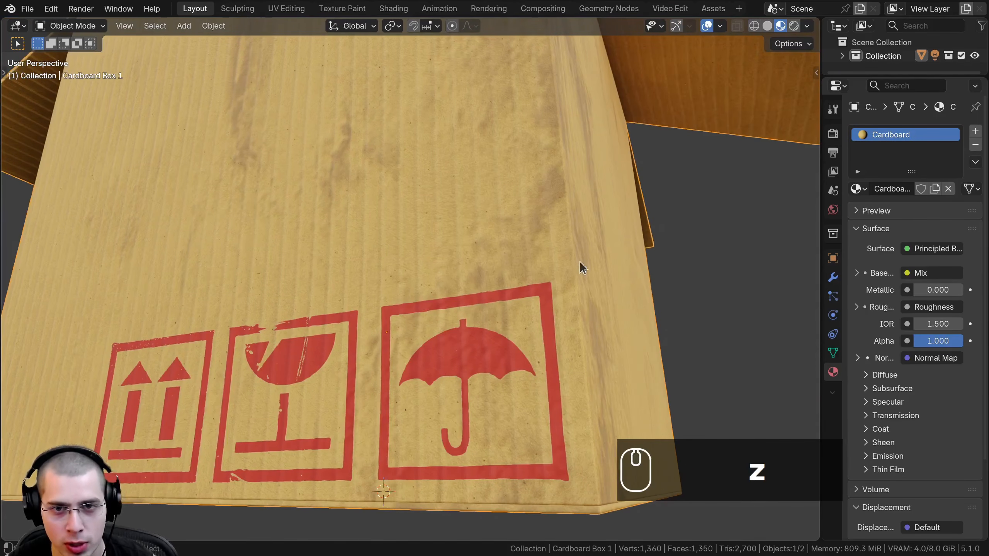
{"action": "scroll", "coordinate": [400, 377], "scroll_direction": "down", "scroll_amount": 2}
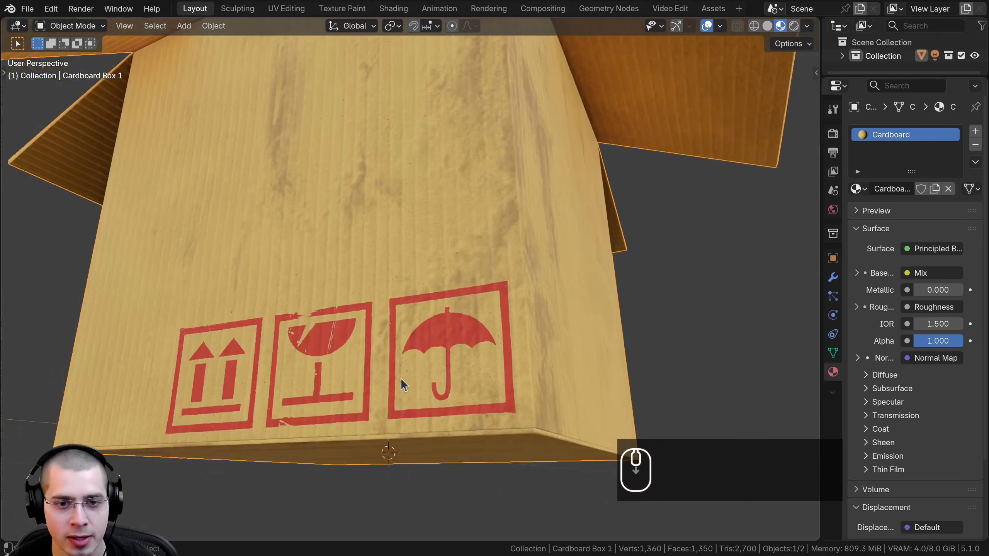
{"action": "middle_click_drag", "start_coordinate": [414, 300], "coordinate": [414, 434], "text": "shift"}
{"action": "scroll", "coordinate": [414, 267], "scroll_direction": "down", "scroll_amount": 2}
{"action": "scroll", "coordinate": [414, 268], "scroll_direction": "down", "scroll_amount": 2}
{"action": "middle_click_drag", "start_coordinate": [414, 267], "coordinate": [505, 339]}
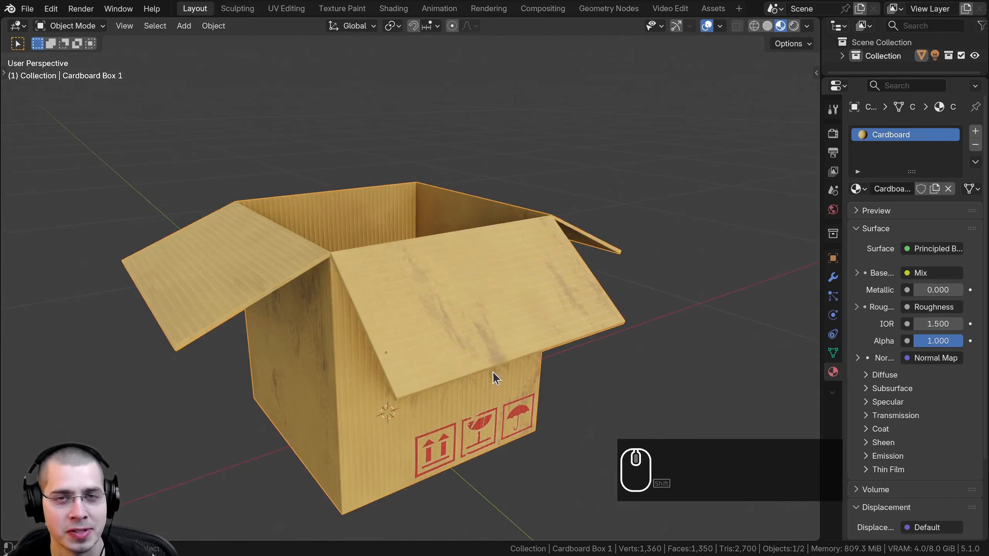
{"action": "middle_click_drag", "start_coordinate": [493, 372], "coordinate": [485, 371], "text": "shift"}
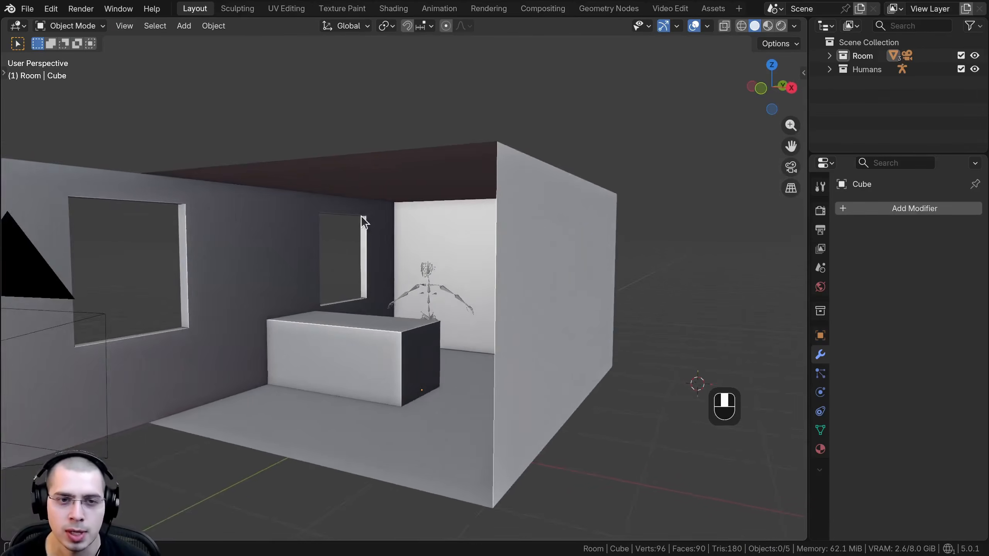
{"action": "middle_click_drag", "start_coordinate": [362, 221], "coordinate": [404, 234], "text": "shift"}
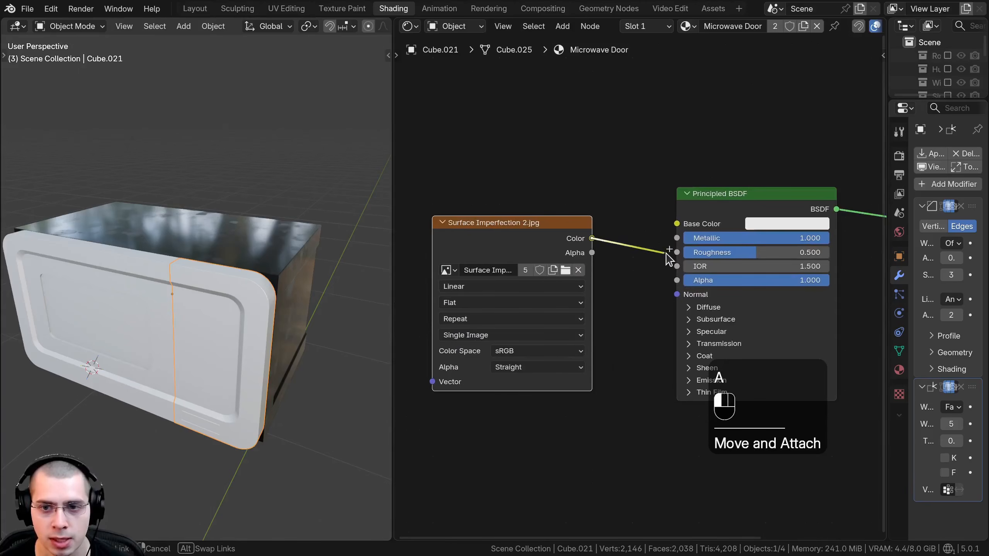
{"action": "left_click_drag", "start_coordinate": [677, 252], "coordinate": [537, 253]}
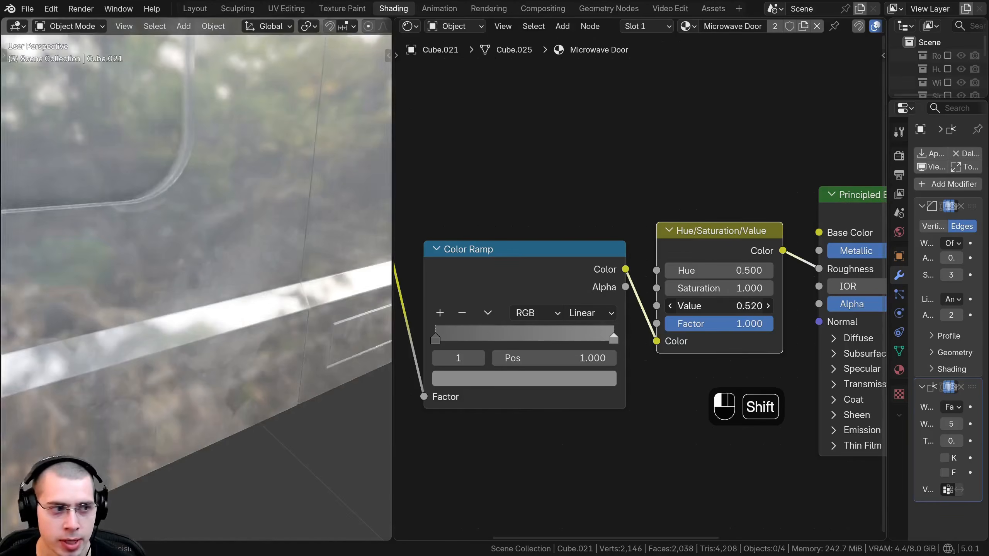
{"action": "left_click_drag", "start_coordinate": [697, 306], "coordinate": [708, 306], "text": "shift"}
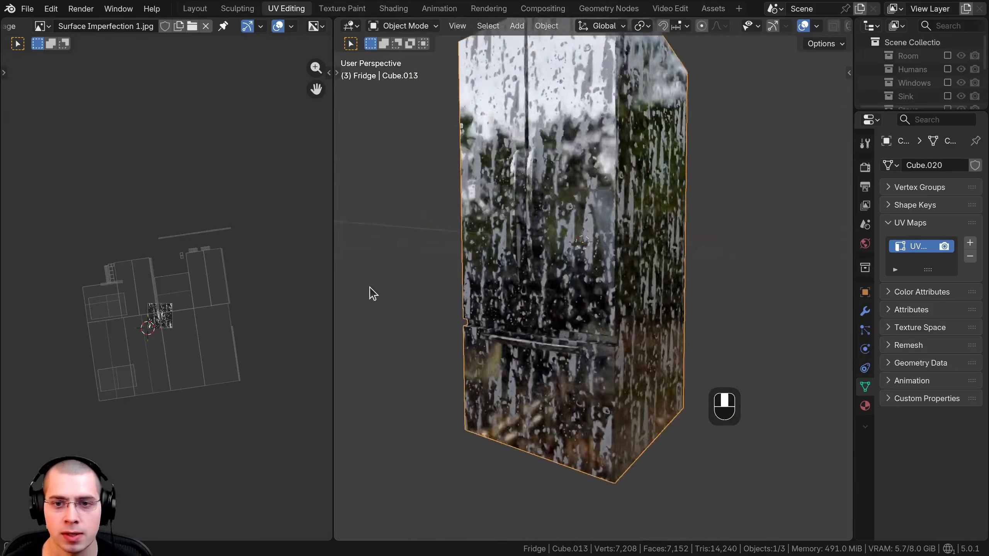
{"action": "middle_click_drag", "start_coordinate": [371, 291], "coordinate": [435, 294]}
{"action": "left_click", "coordinate": [595, 315]}
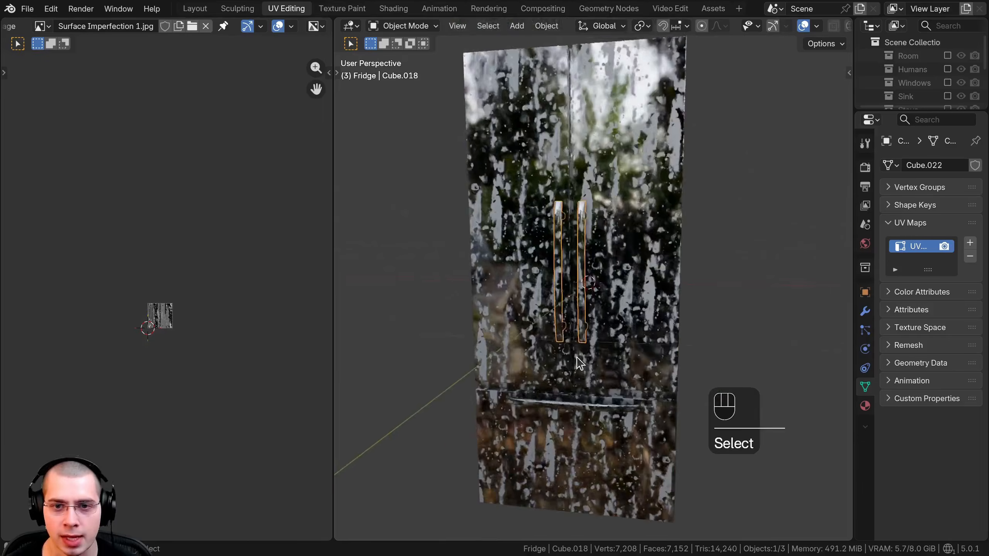
{"action": "scroll", "coordinate": [596, 315], "scroll_direction": "up", "scroll_amount": 5}
{"action": "key", "text": "Tab"}
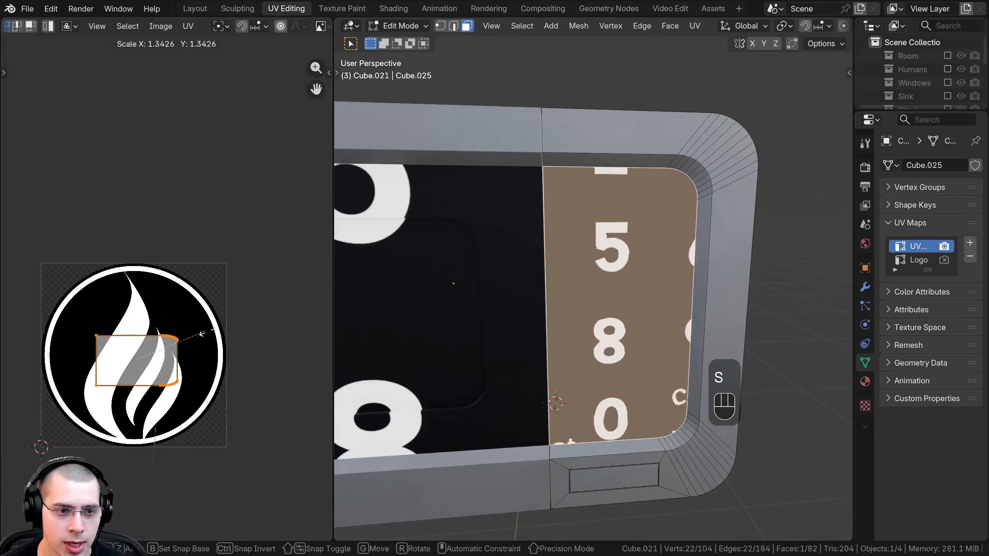
{"action": "left_click", "coordinate": [309, 331]}
{"action": "key", "text": "g"}
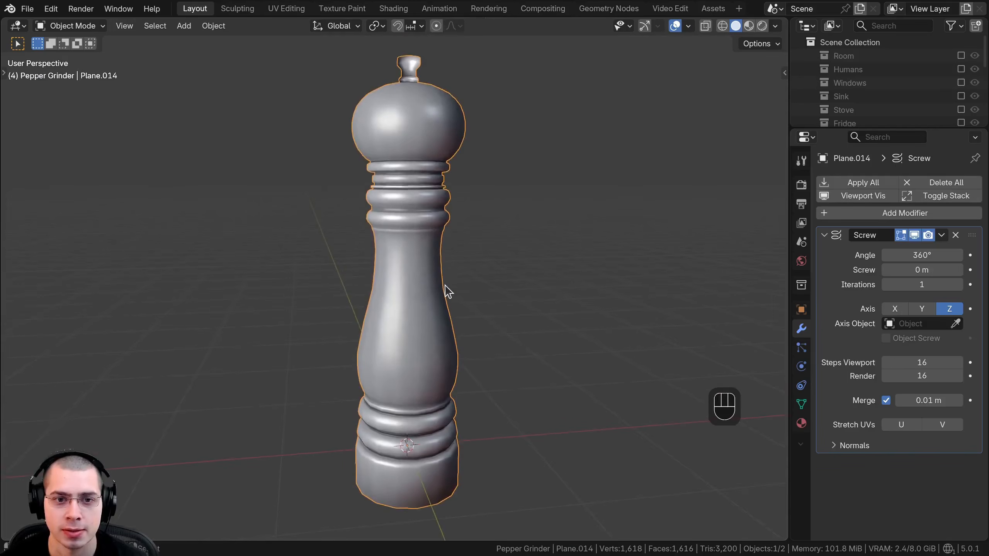
{"action": "scroll", "coordinate": [449, 253], "scroll_direction": "up", "scroll_amount": 2}
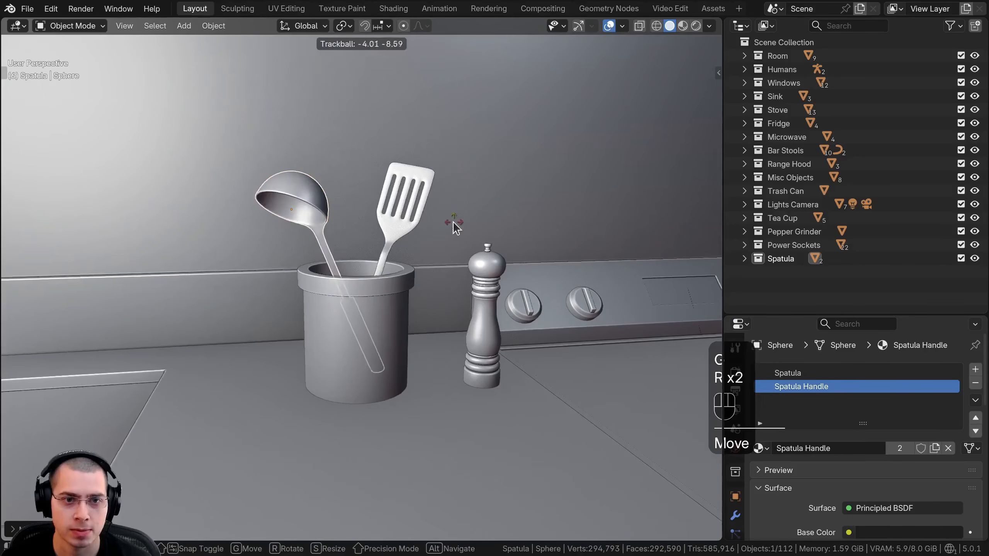
{"action": "left_click", "coordinate": [402, 238], "text": "shift"}
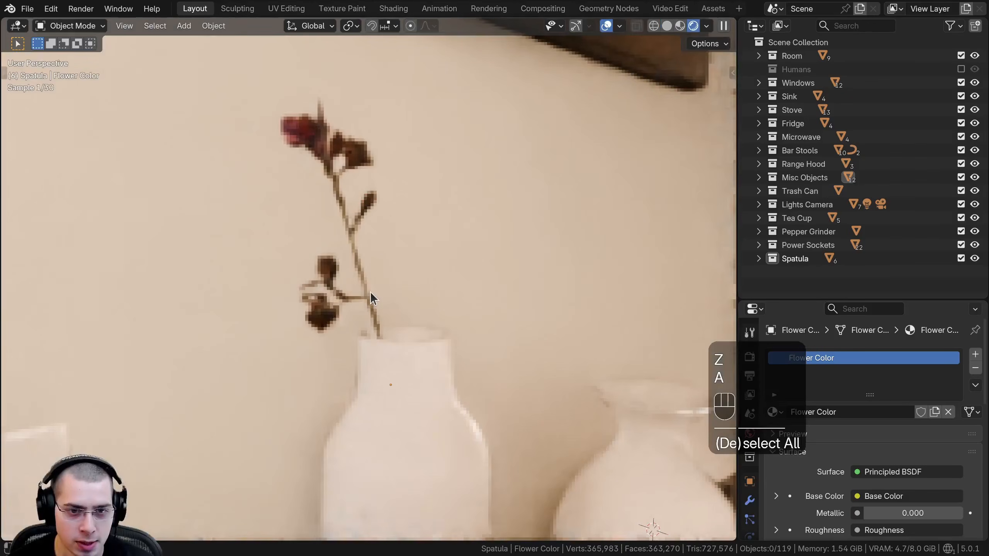
{"action": "key", "text": "KP_0"}
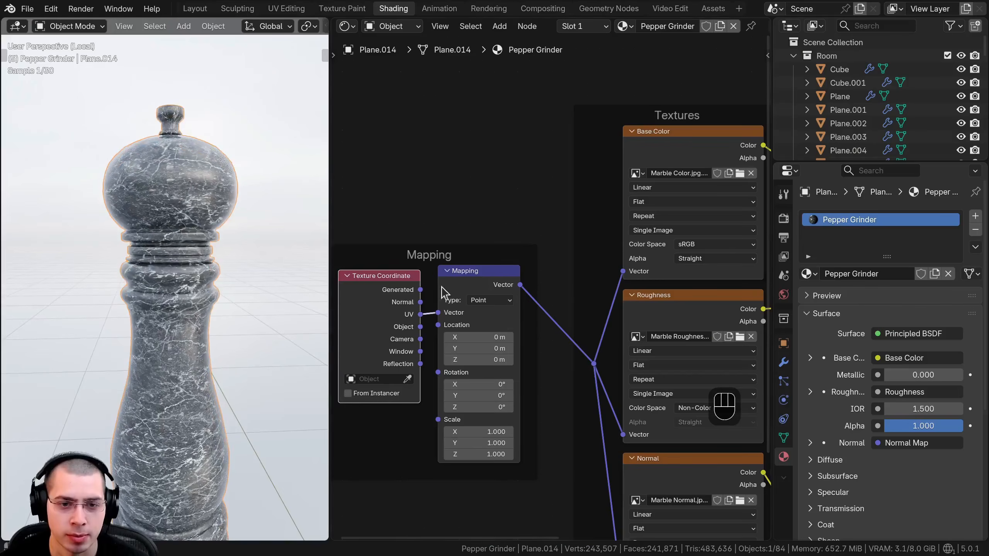